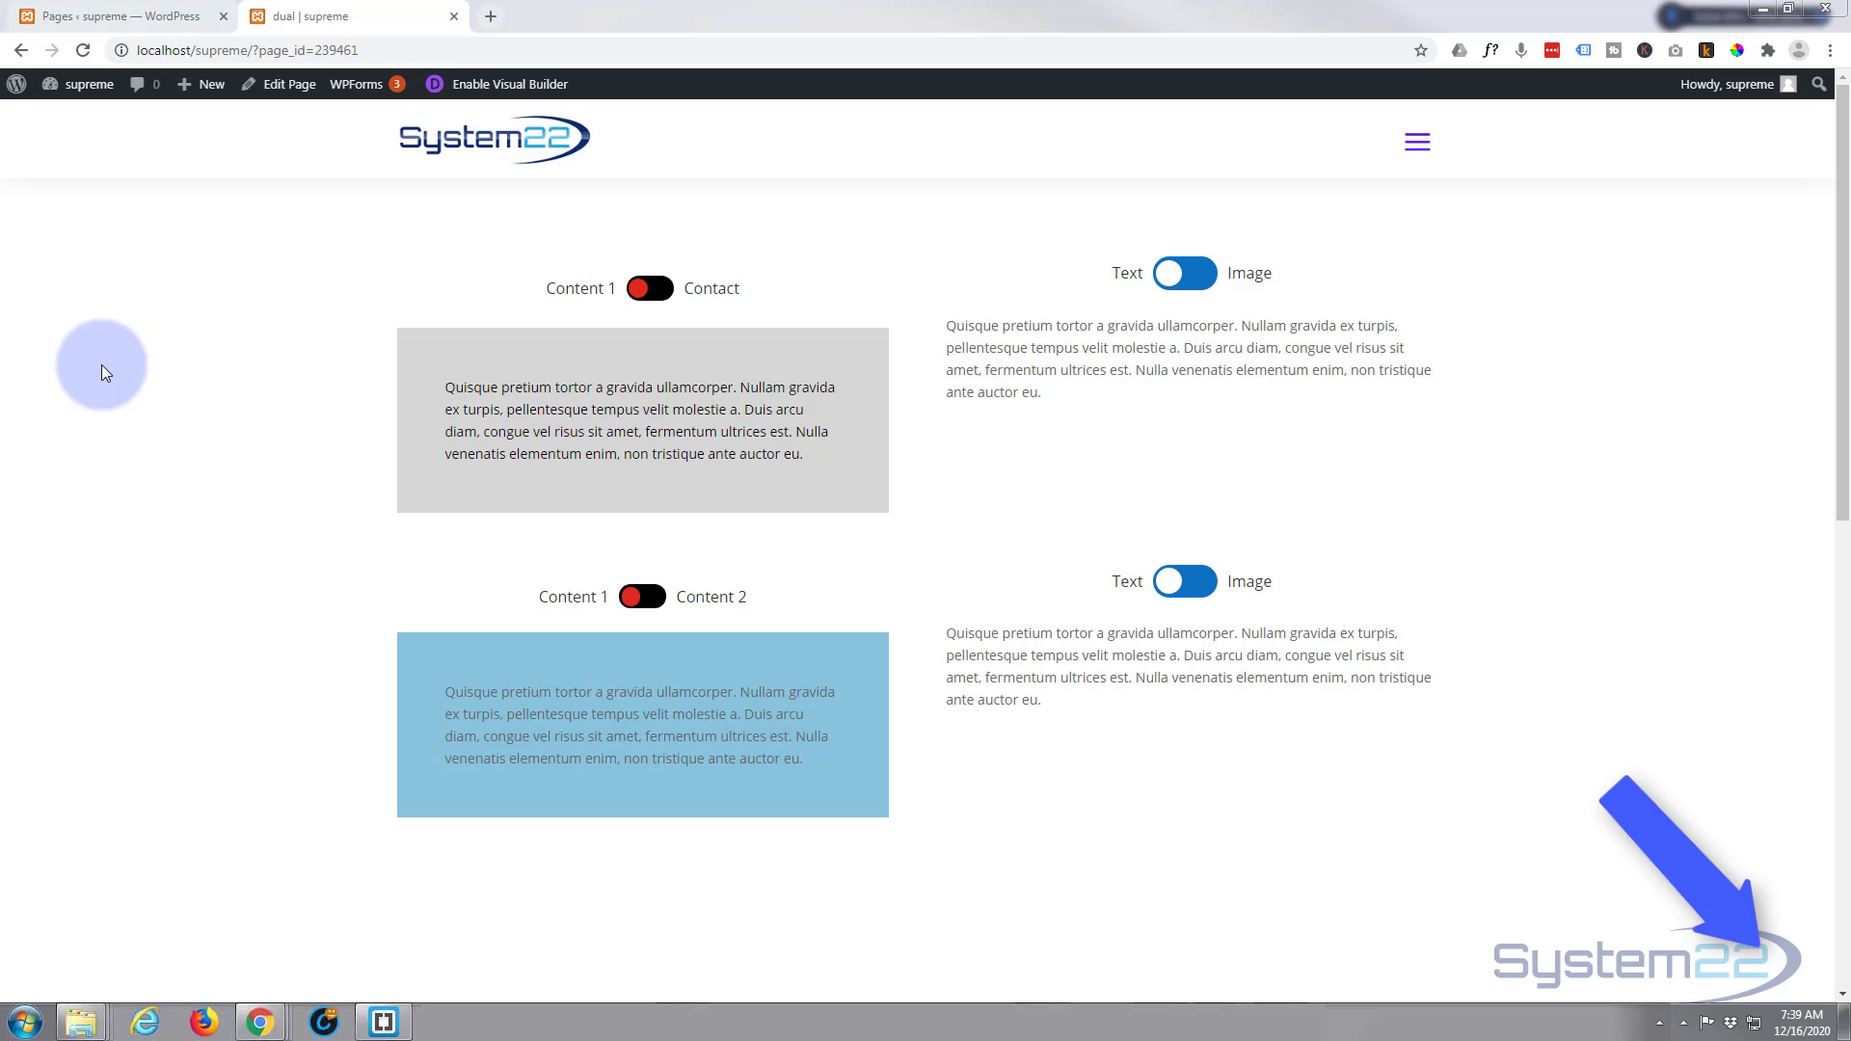
- Test the Content 1/Contact toggle and the Text/Image toggle in the page's first row by switching each on and back
{"action": "left_click", "coordinate": [665, 294]}
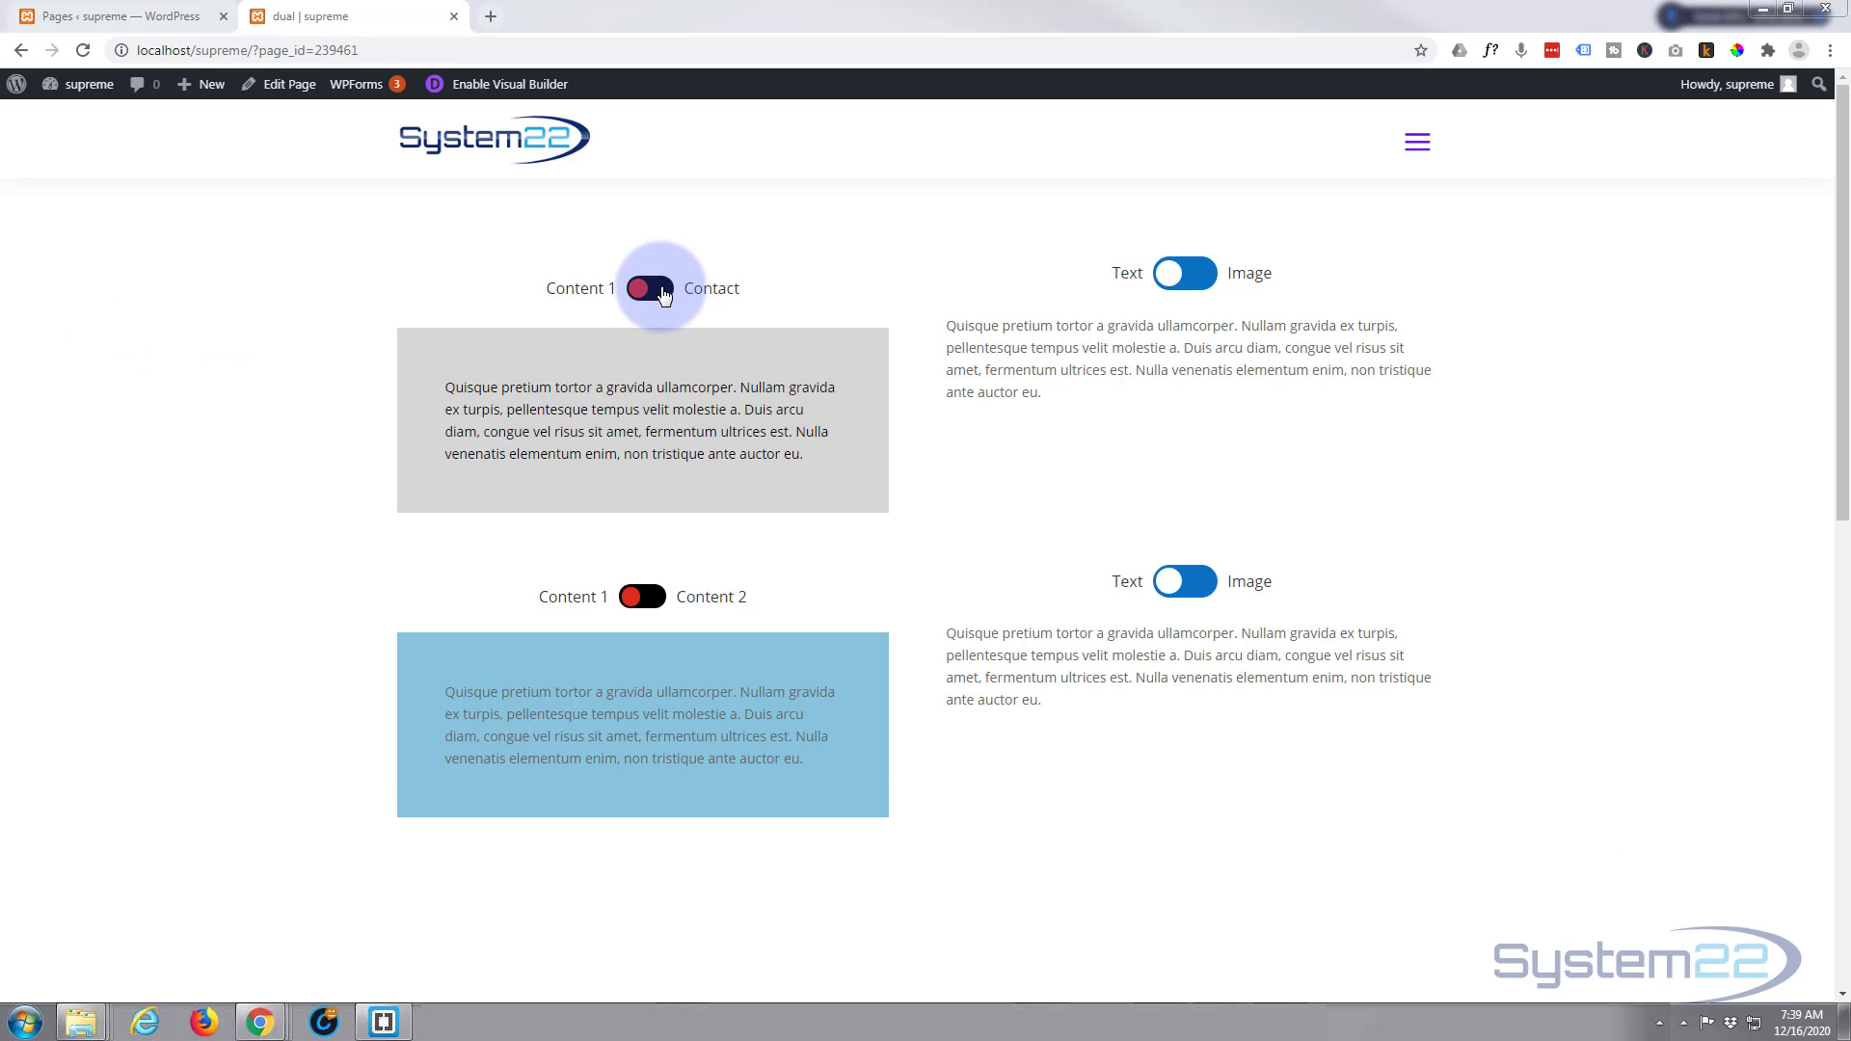
{"action": "left_click", "coordinate": [644, 294]}
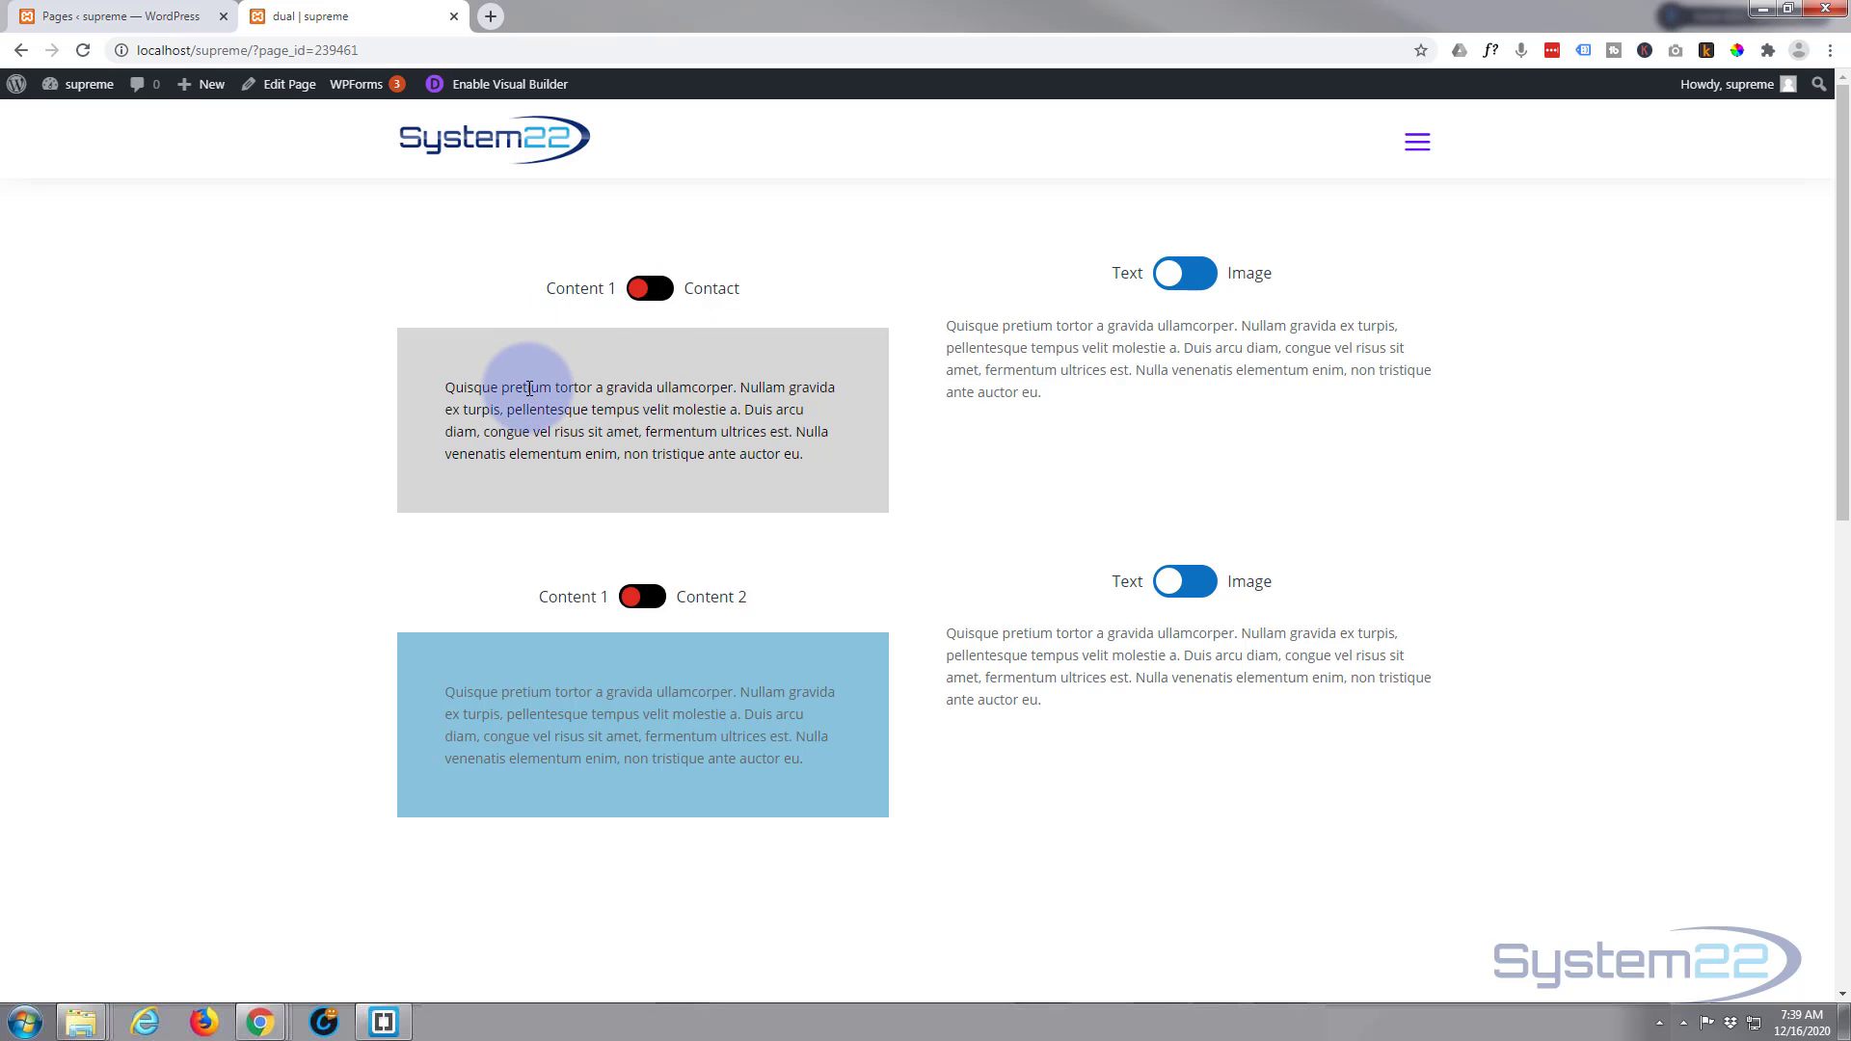
{"action": "left_click", "coordinate": [661, 291]}
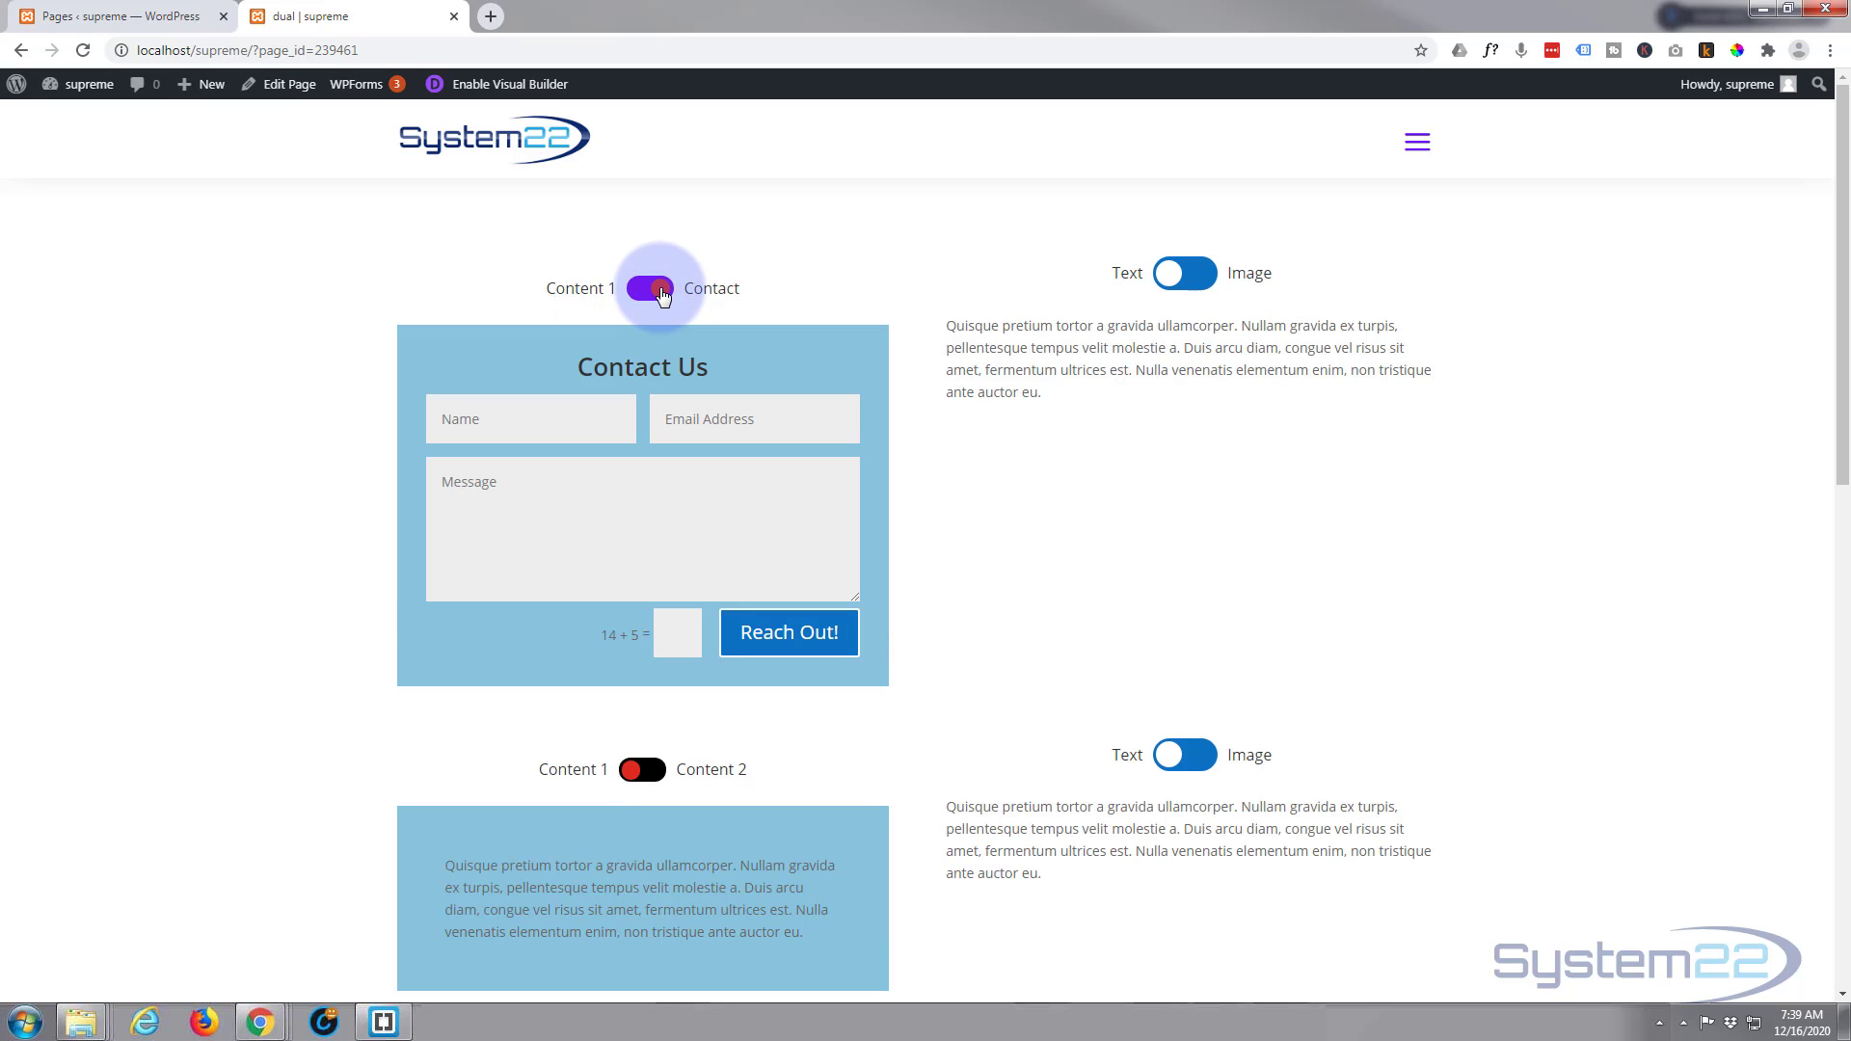
{"action": "left_click", "coordinate": [636, 294]}
{"action": "left_click", "coordinate": [1195, 280]}
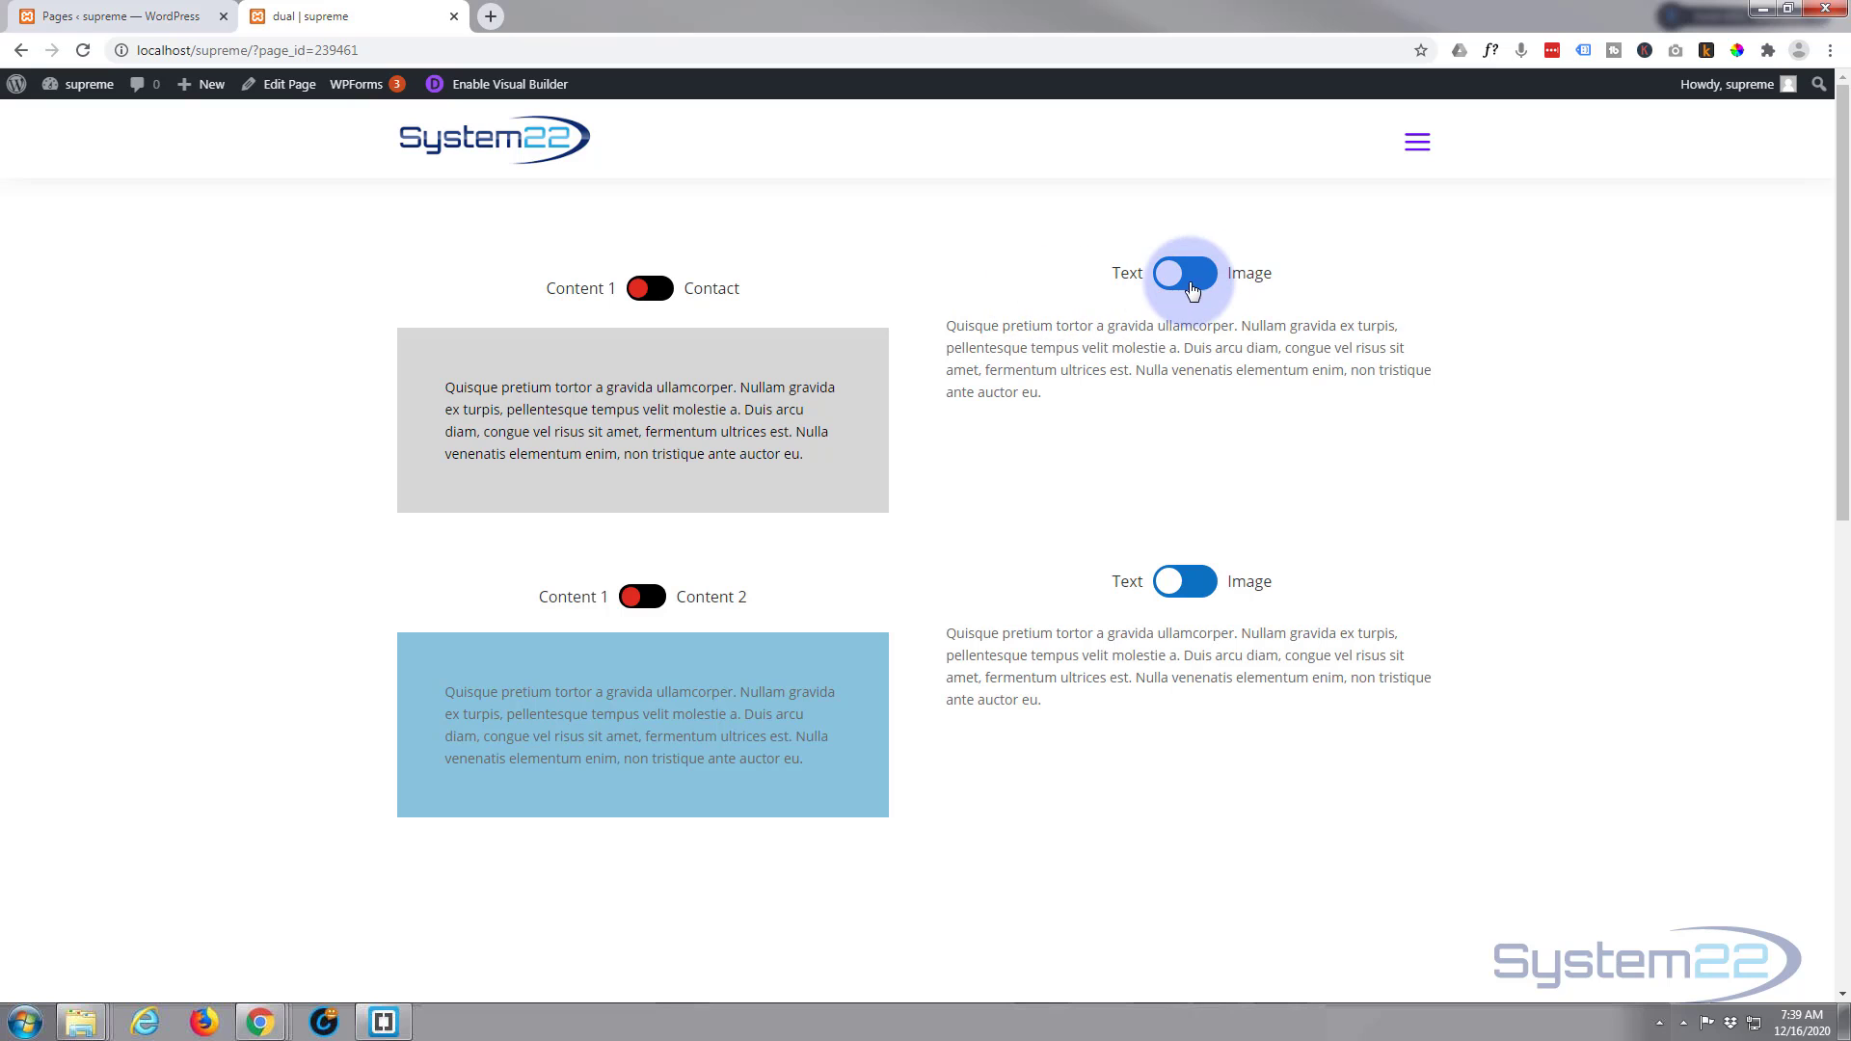
{"action": "left_click", "coordinate": [1196, 280]}
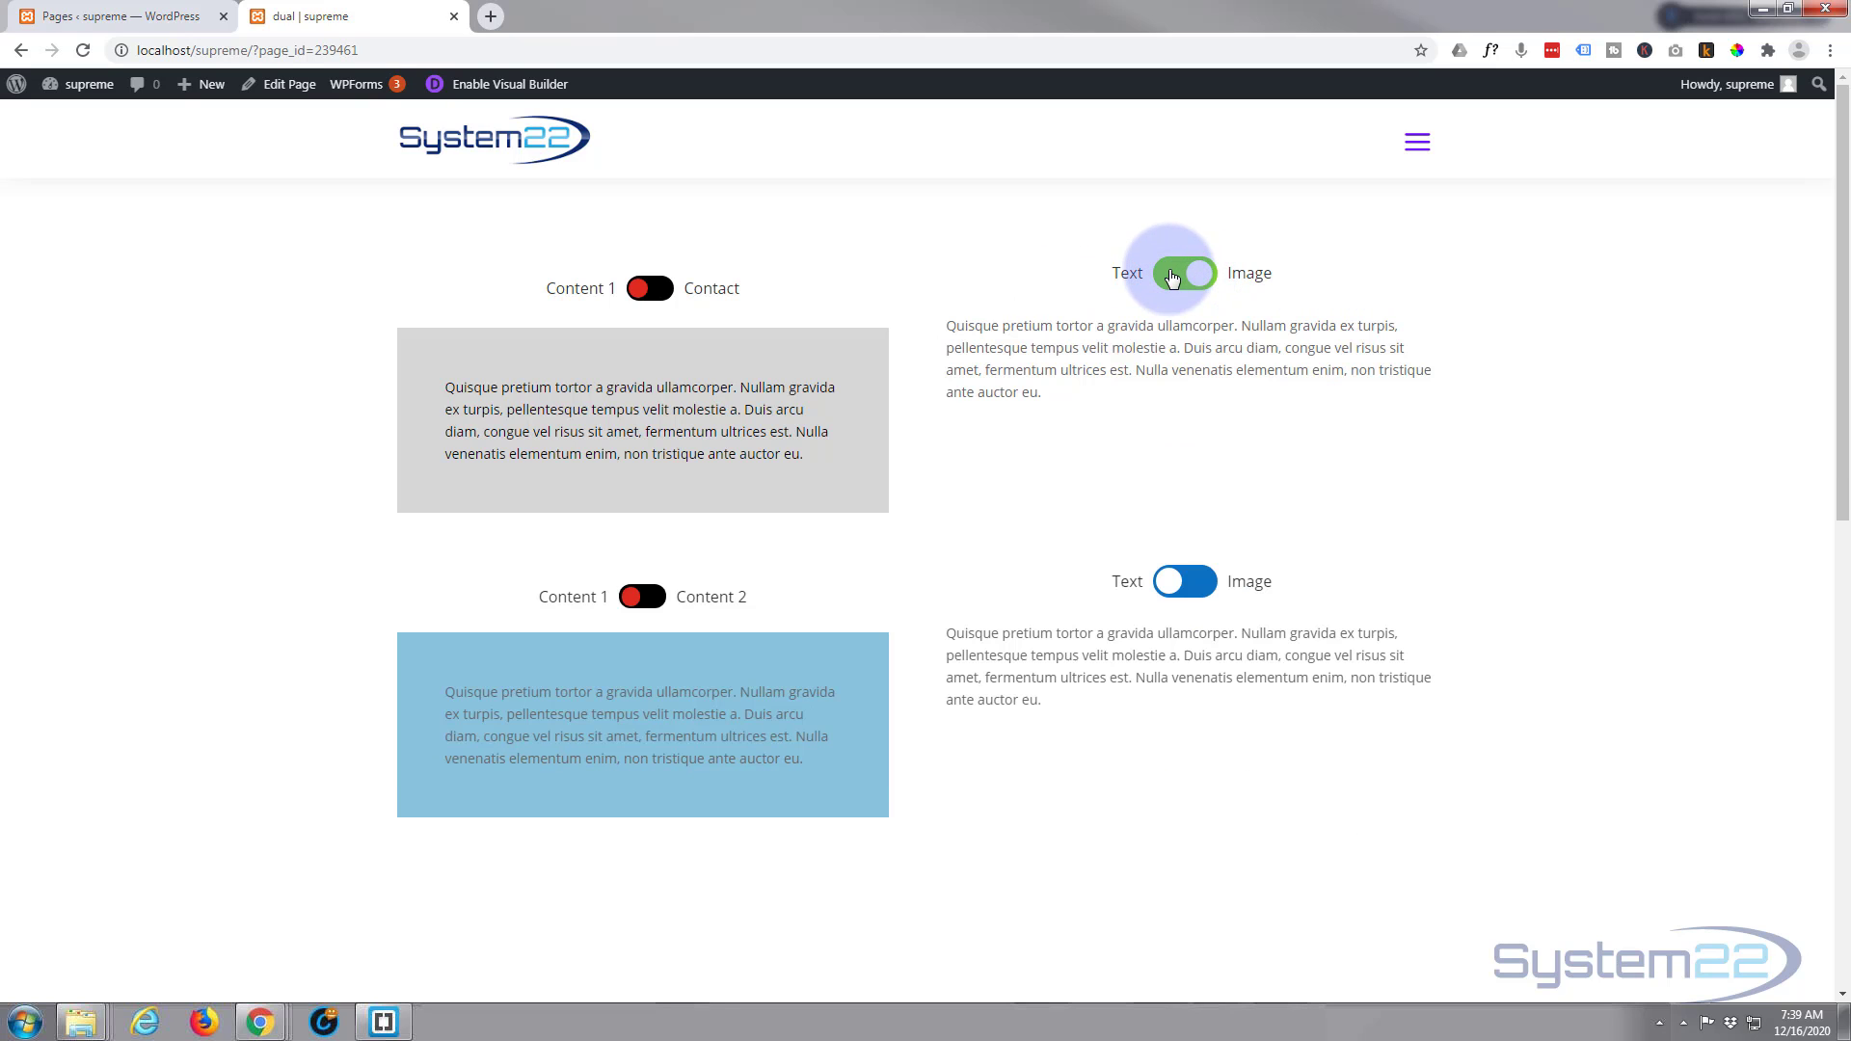
{"action": "left_click", "coordinate": [656, 294]}
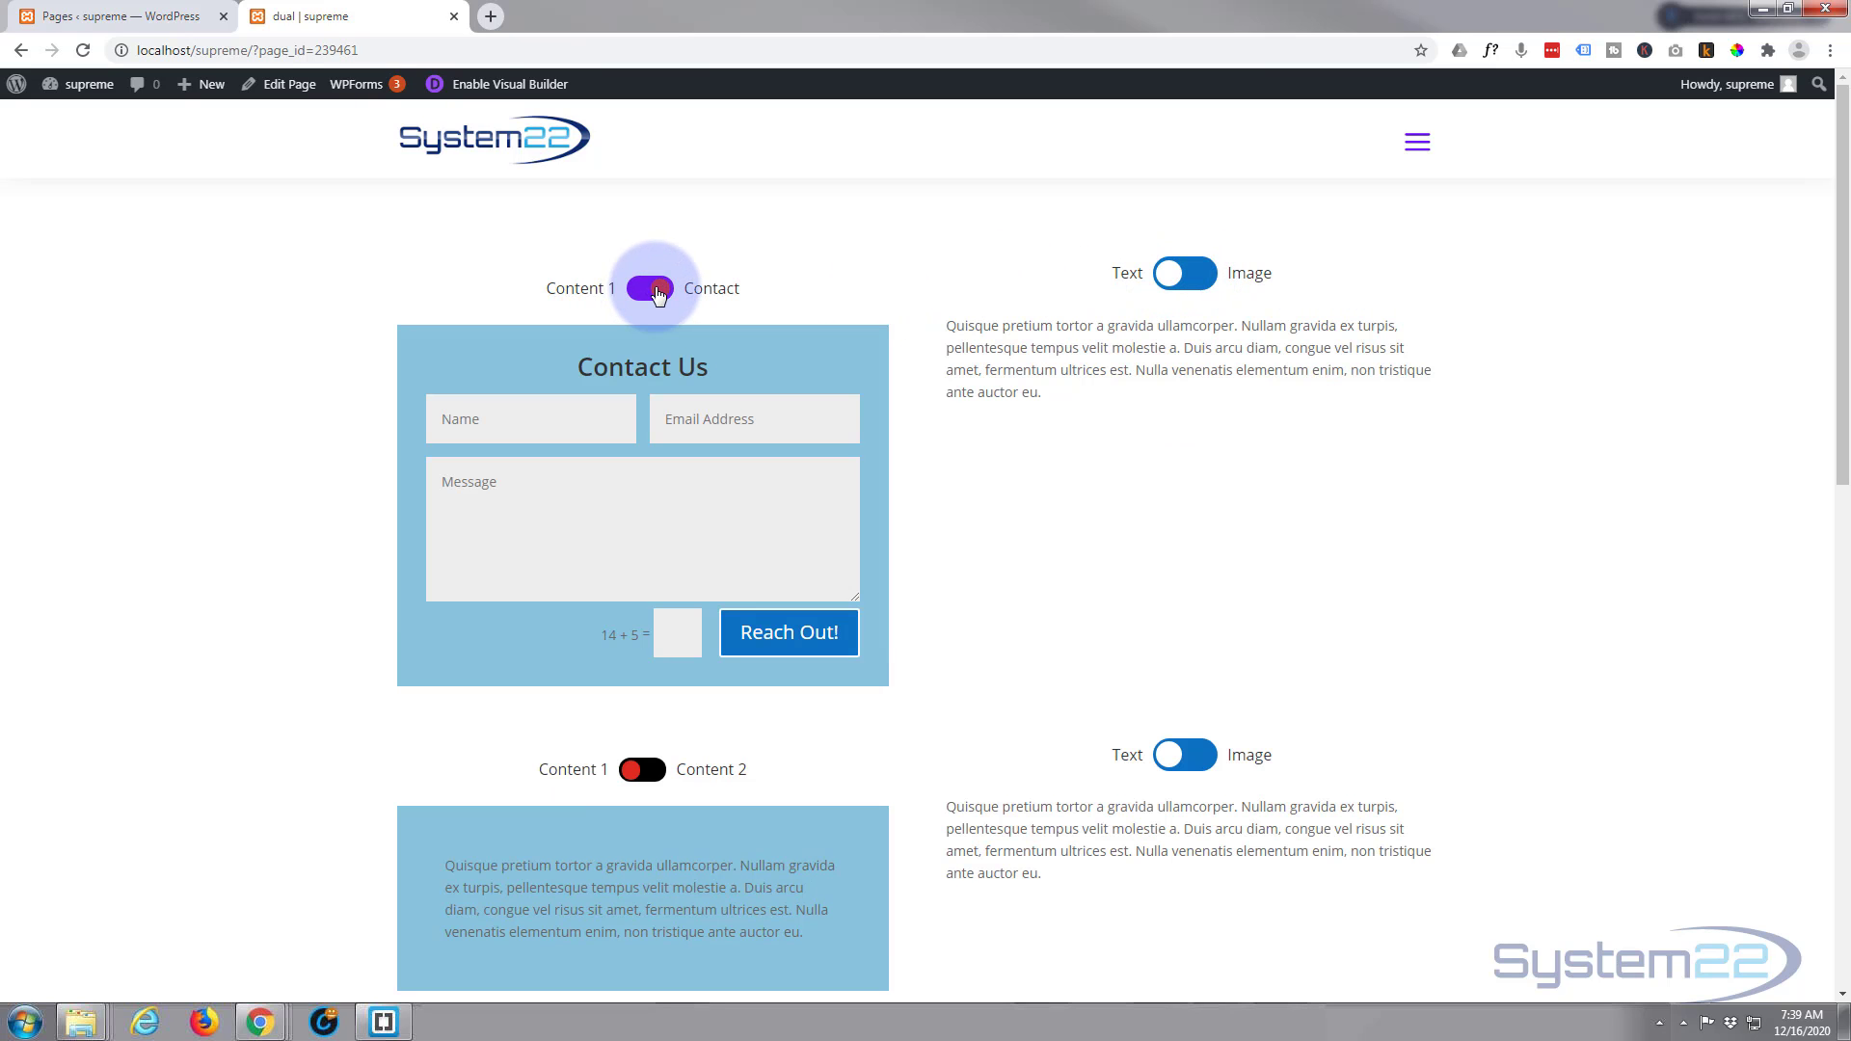
{"action": "left_click", "coordinate": [638, 291]}
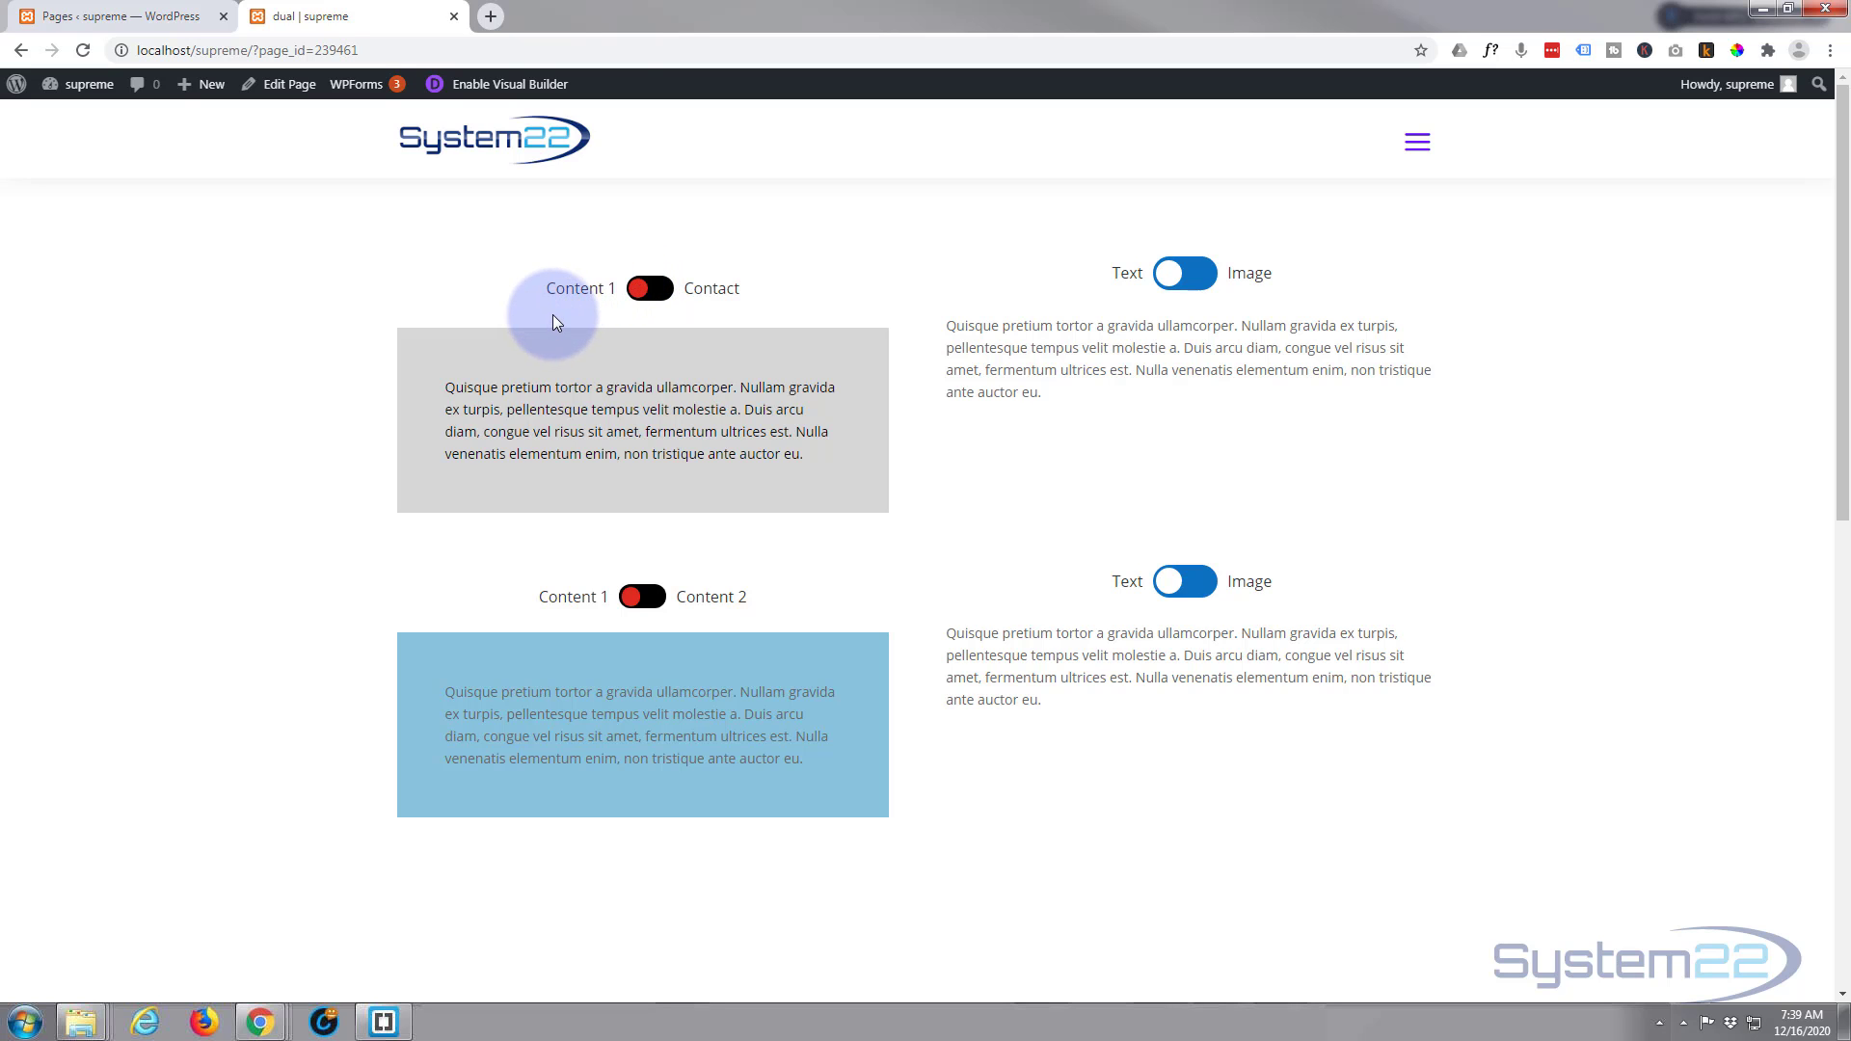
- Test both Text/Video toggles in the third row, briefly playing the first one's video, and return them to Text
{"action": "scroll", "coordinate": [554, 315], "scroll_direction": "down", "scroll_amount": 7}
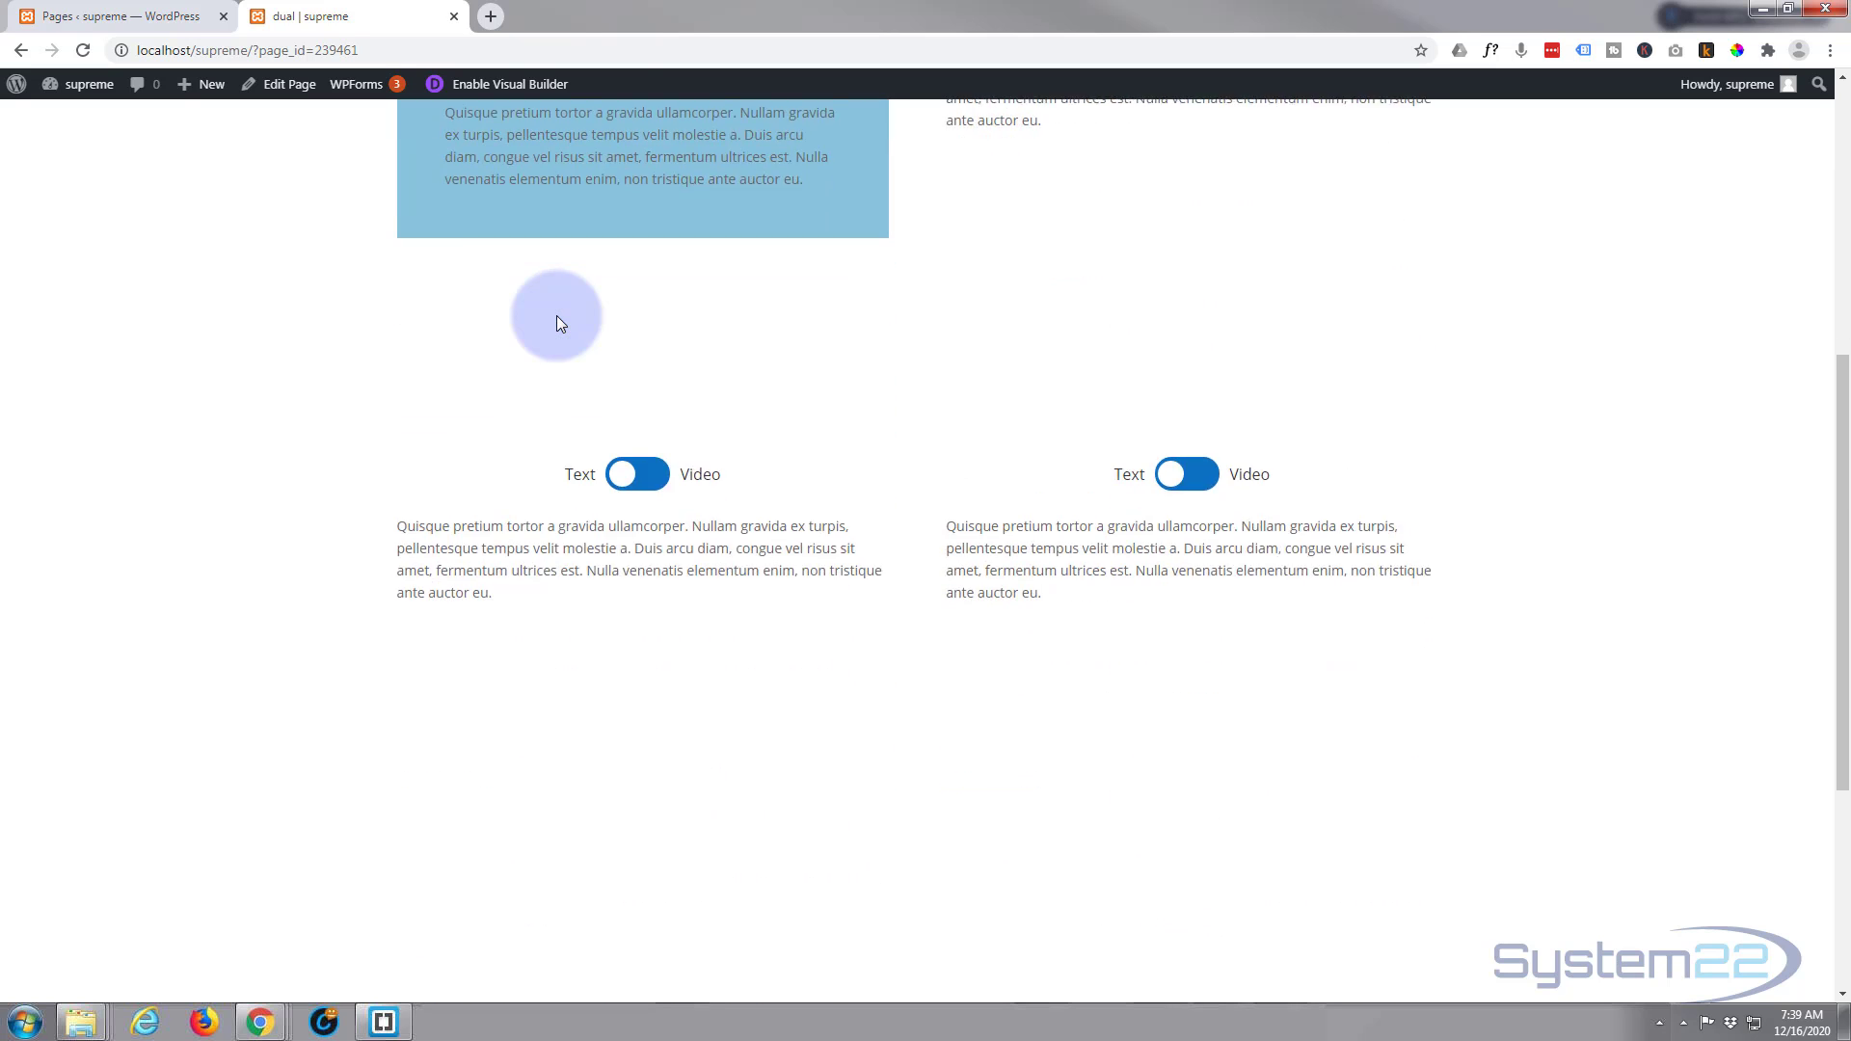
{"action": "scroll", "coordinate": [557, 323], "scroll_direction": "down", "scroll_amount": 1}
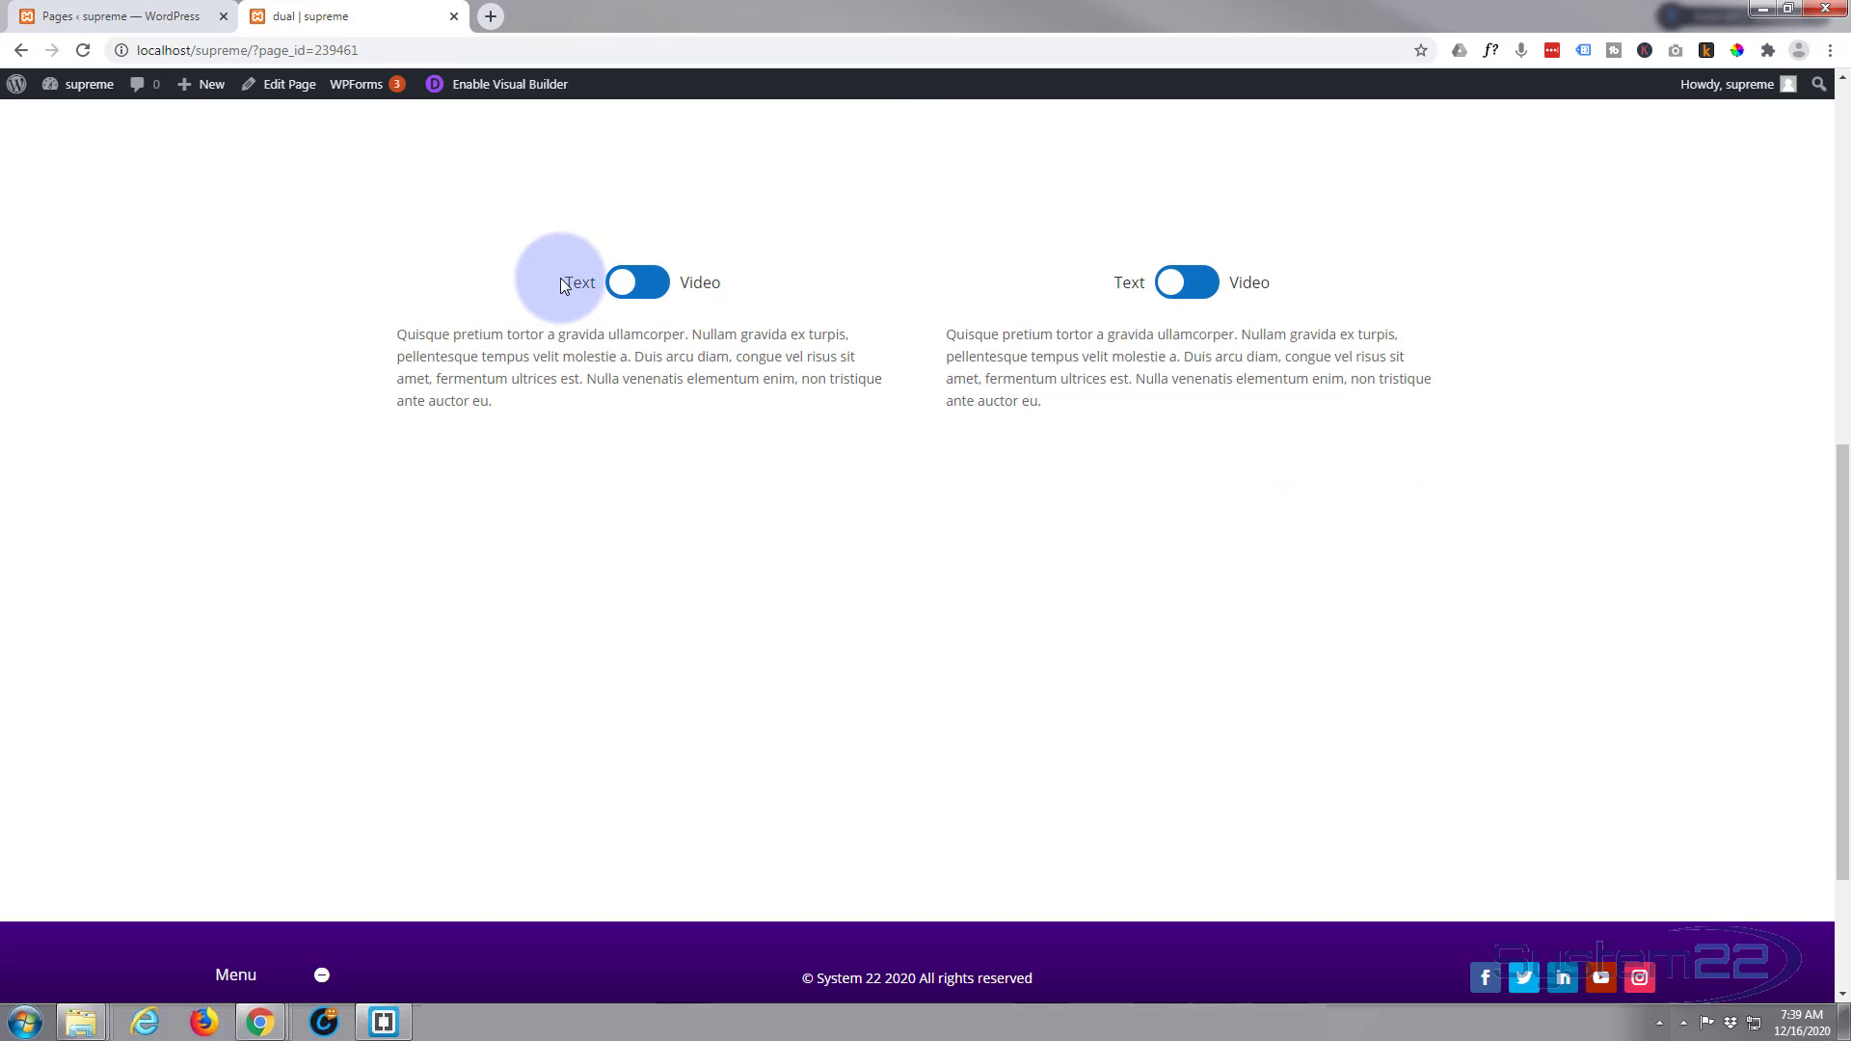
{"action": "left_click", "coordinate": [655, 288]}
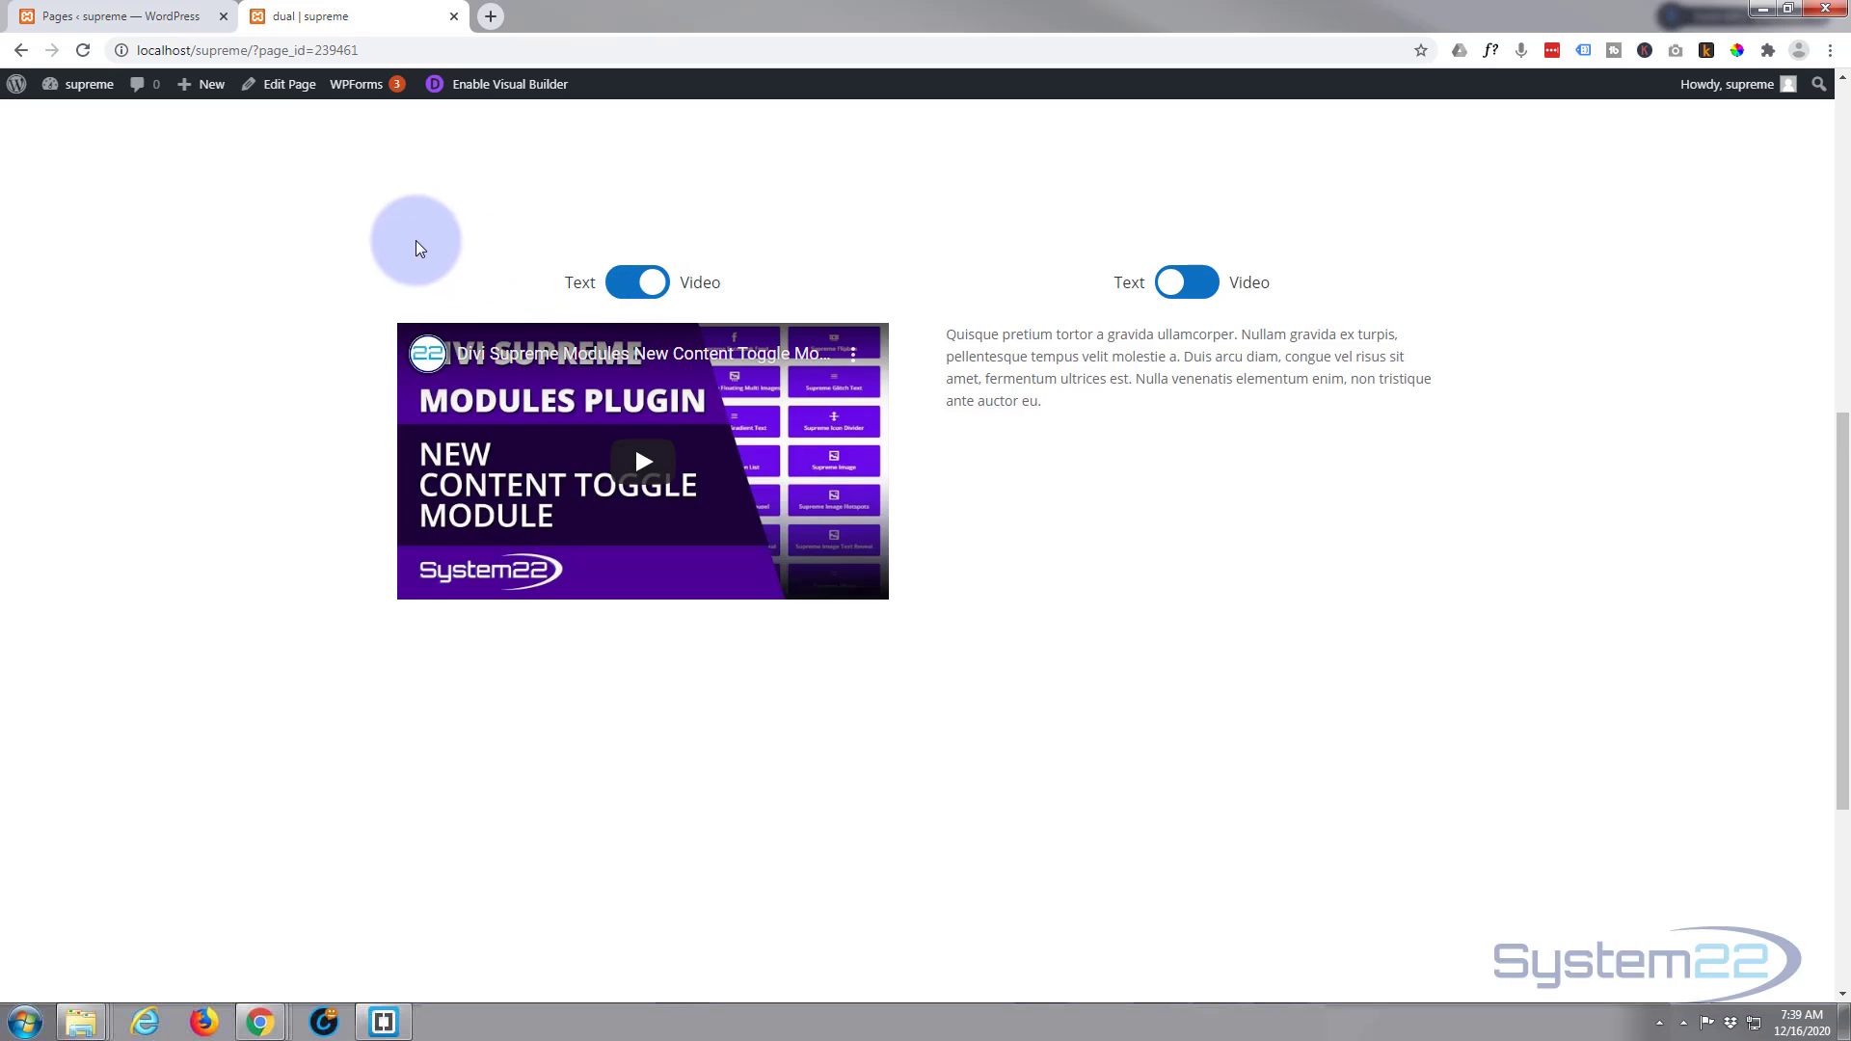
{"action": "left_click", "coordinate": [635, 467]}
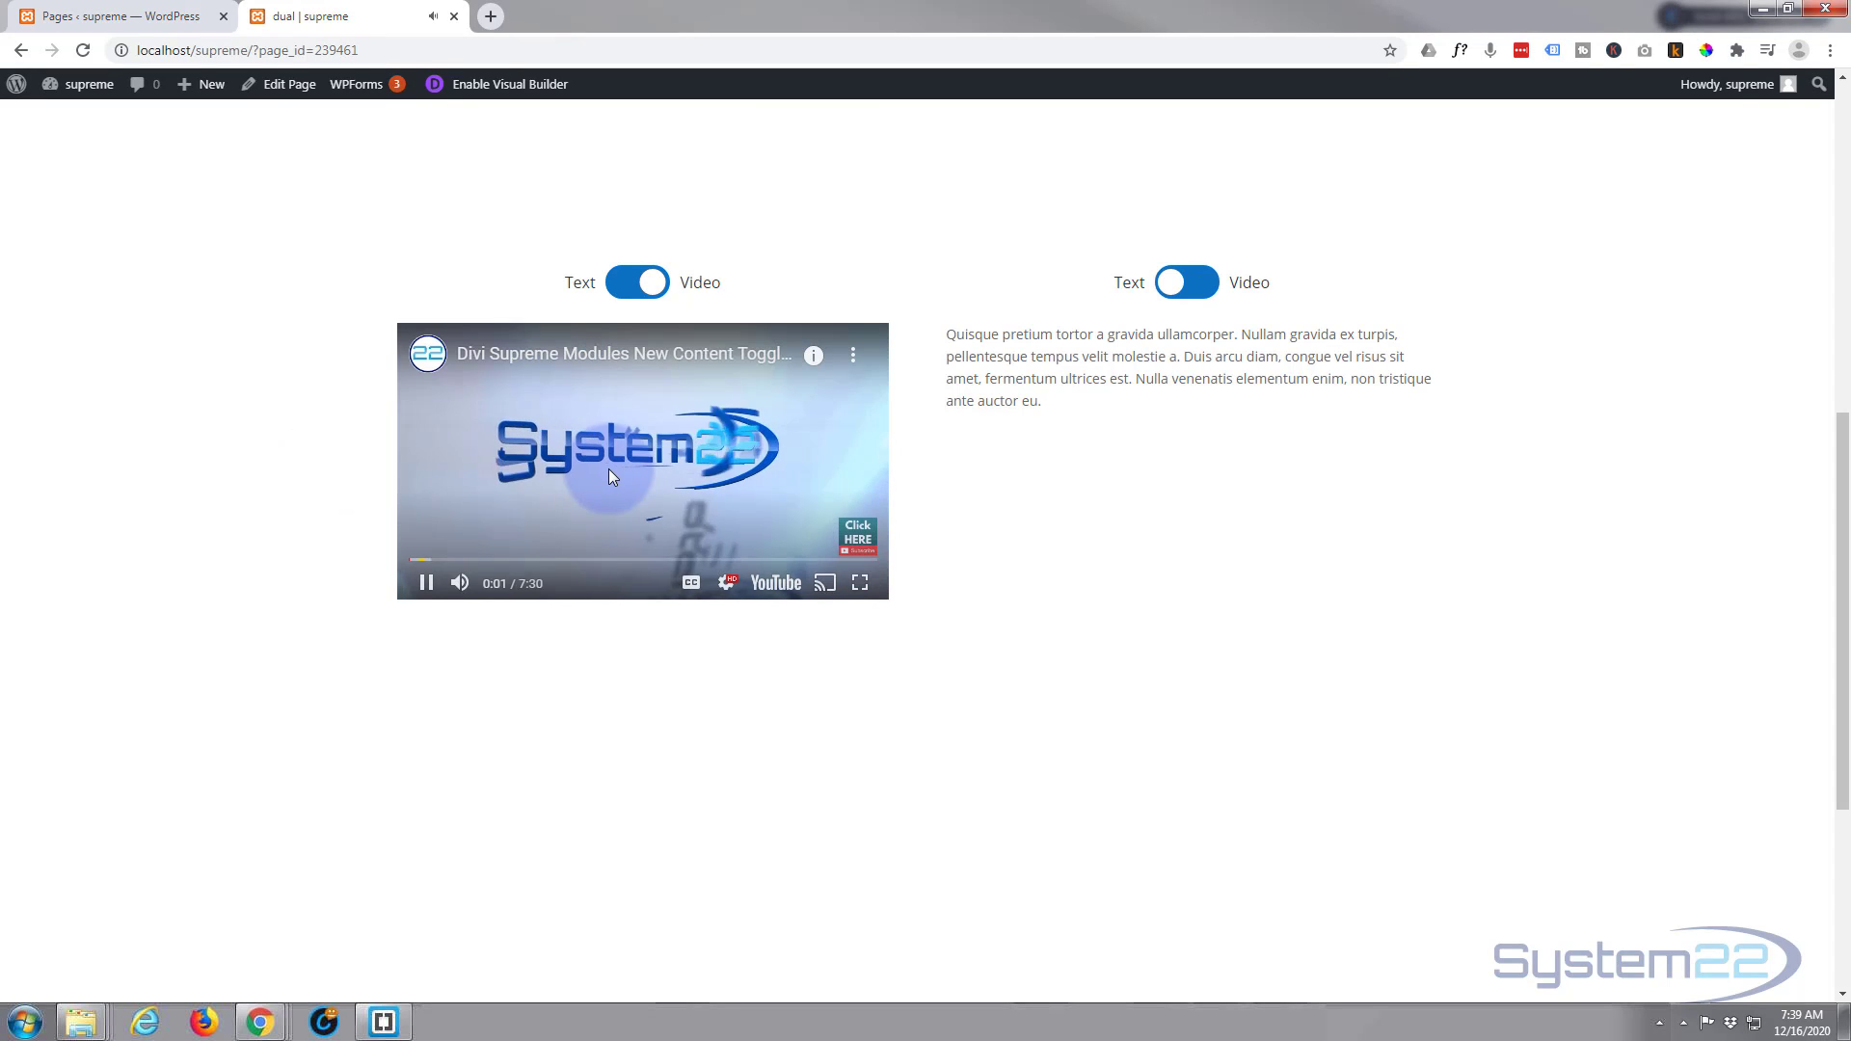
{"action": "left_click", "coordinate": [427, 584]}
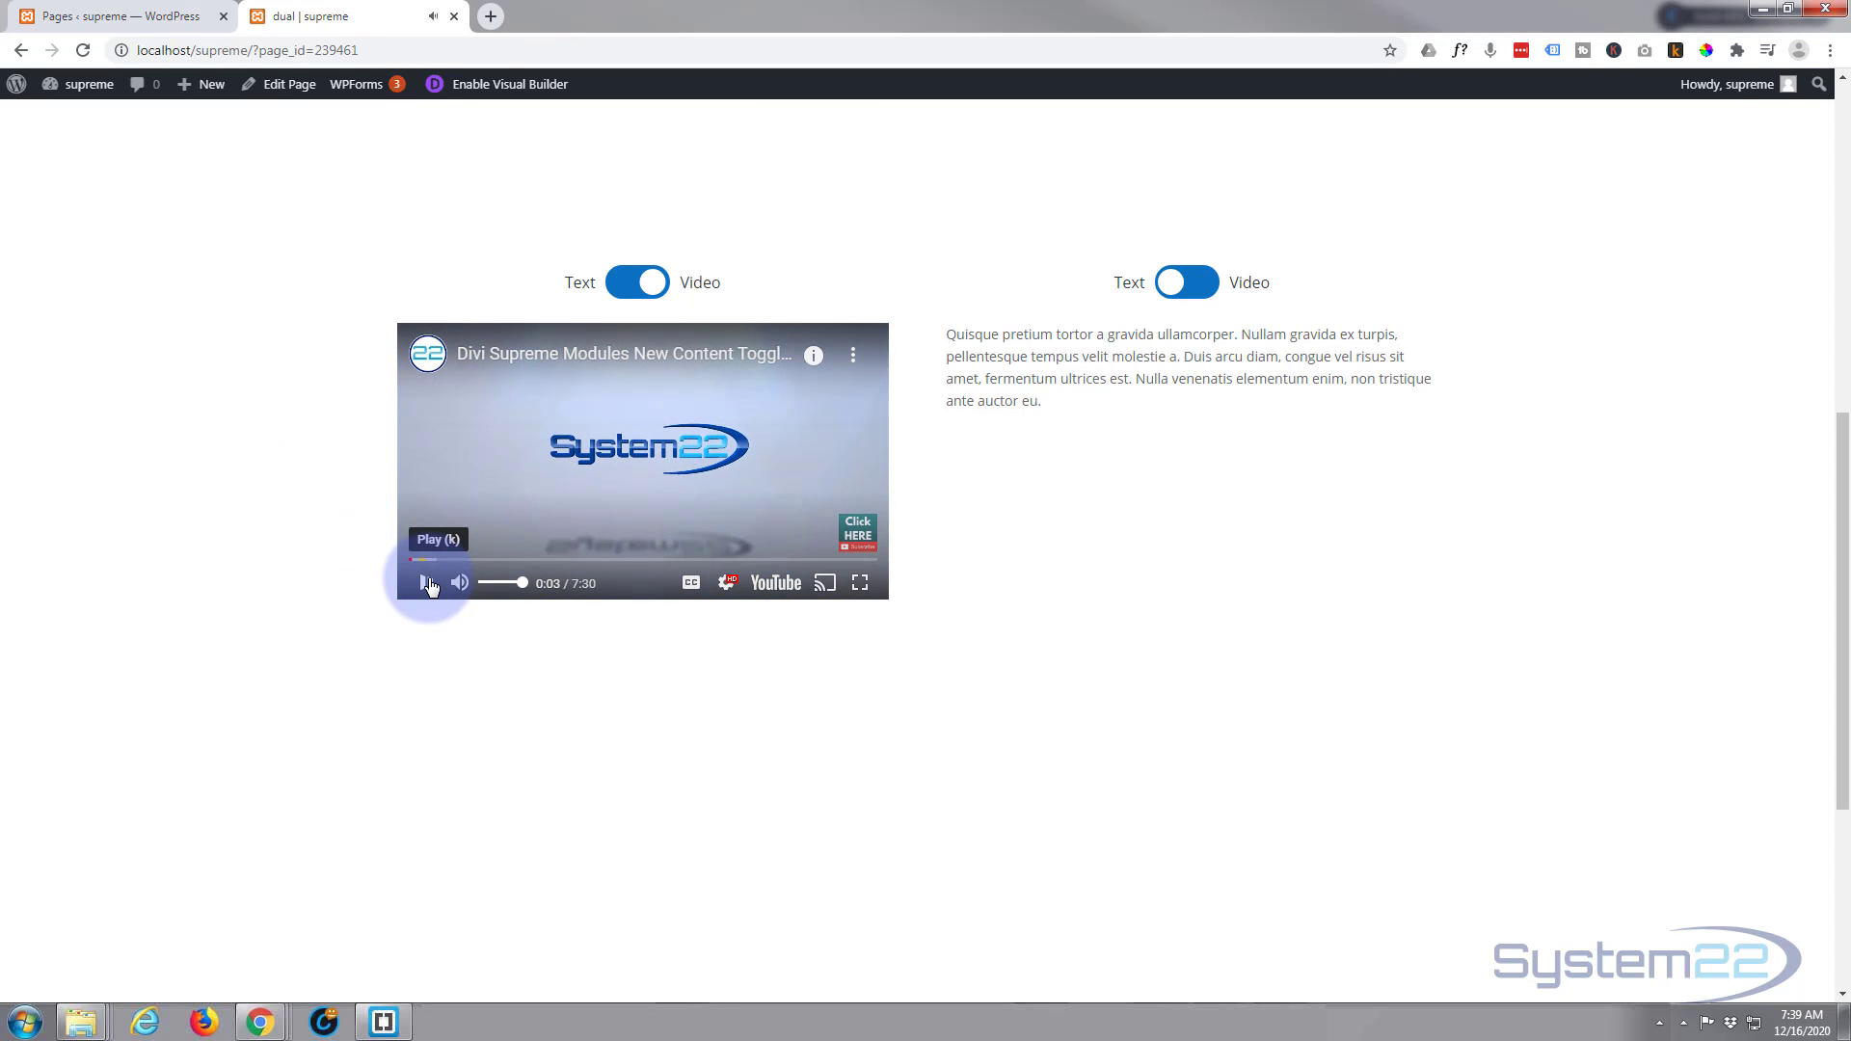
{"action": "left_click", "coordinate": [625, 289]}
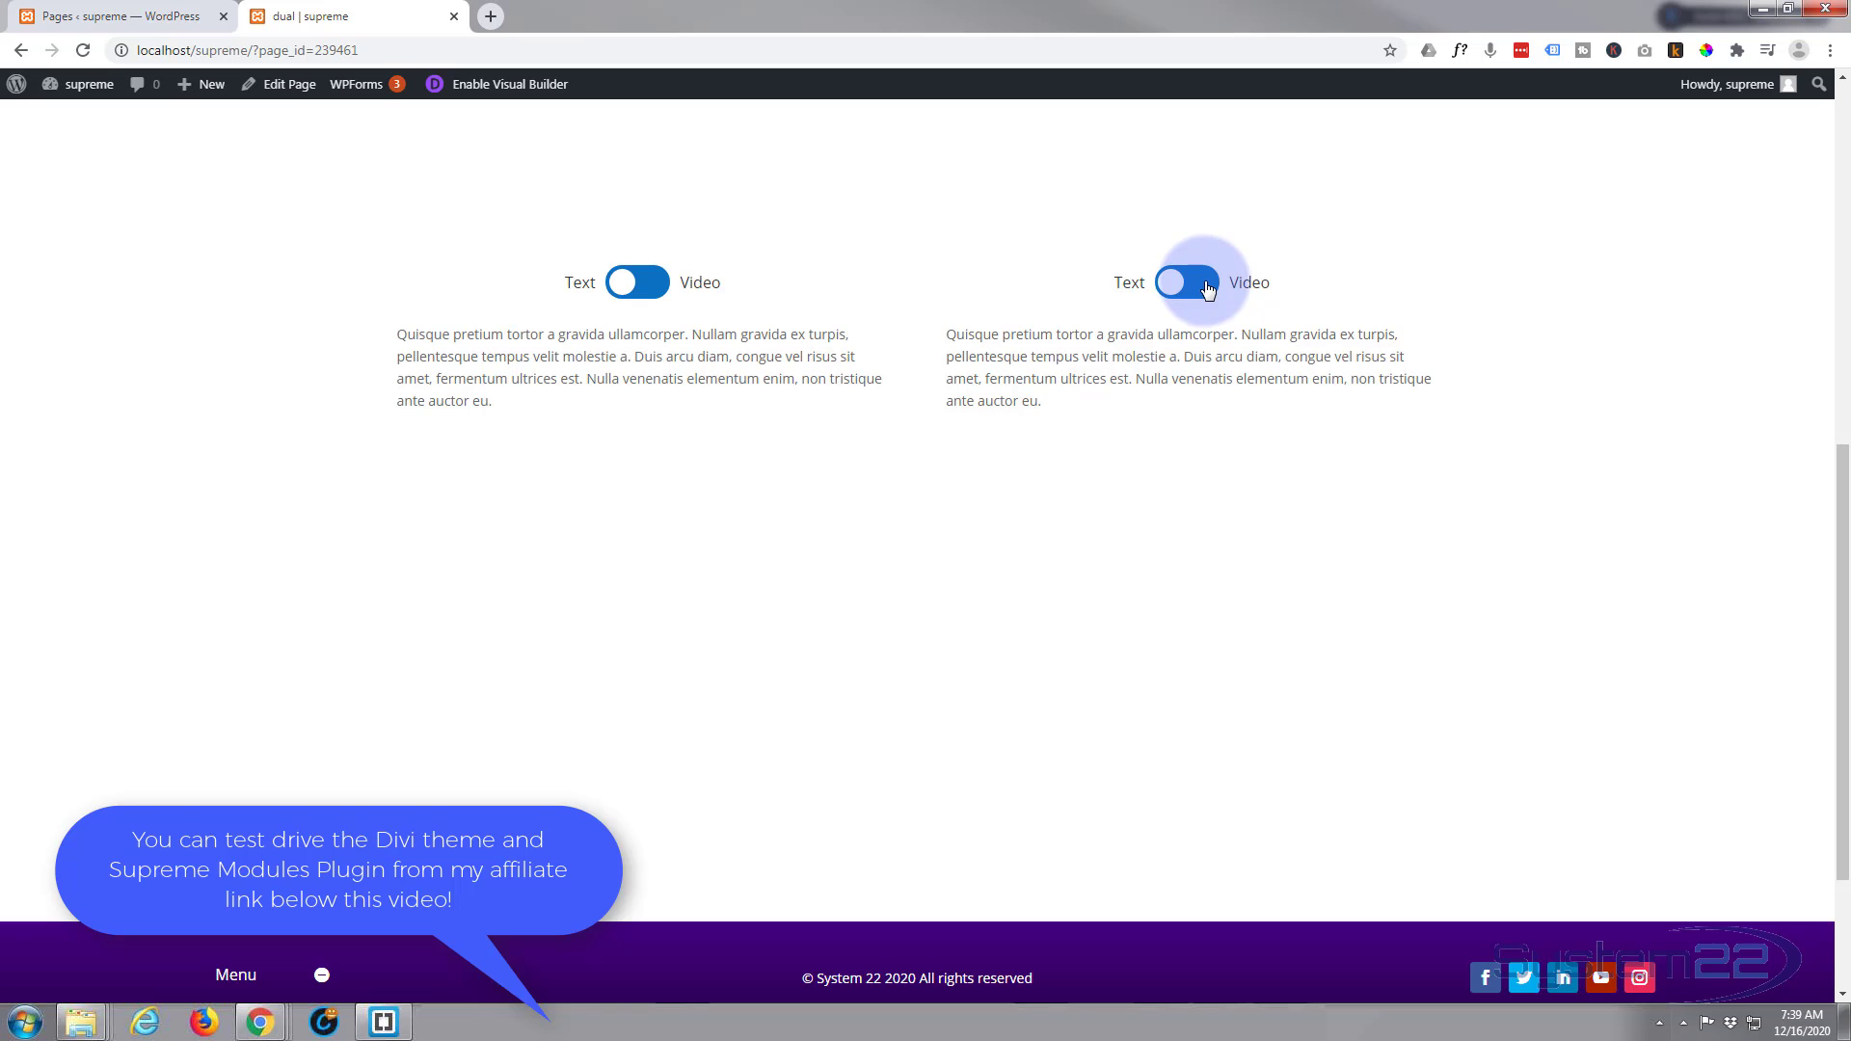
{"action": "left_click", "coordinate": [1208, 291]}
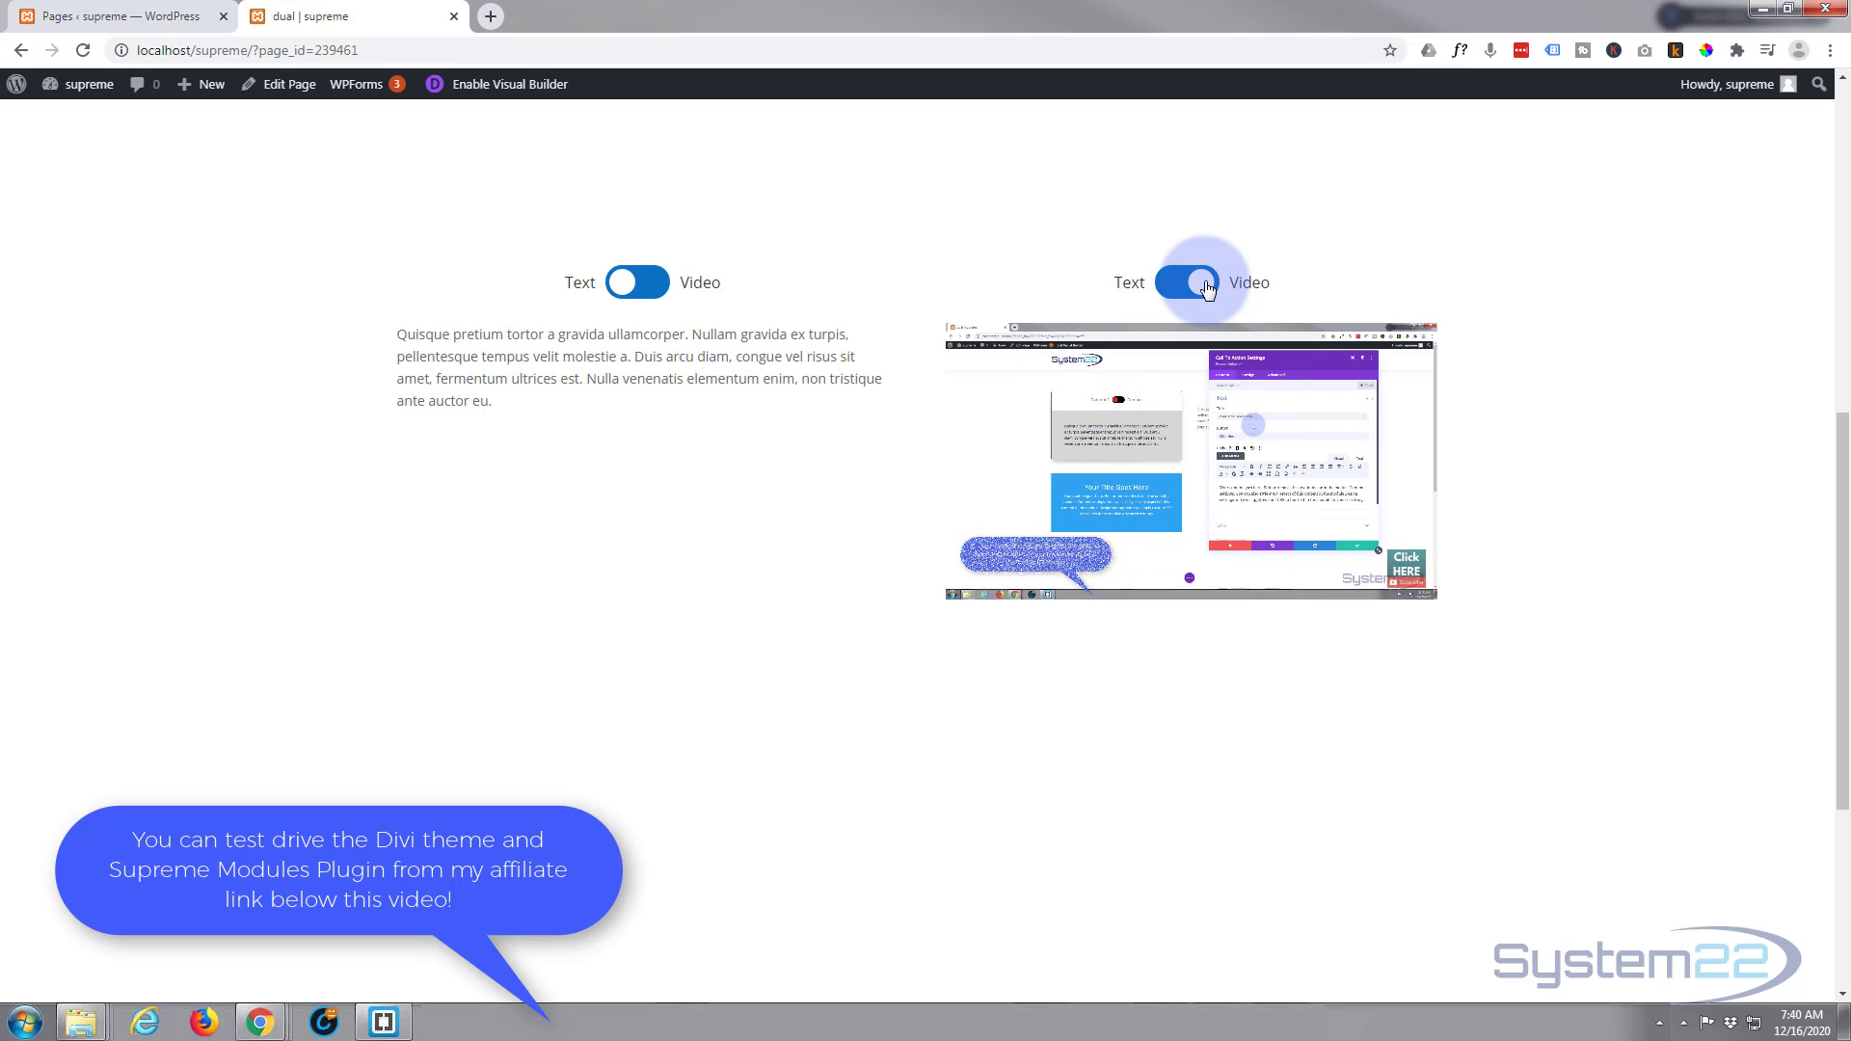
{"action": "left_click", "coordinate": [1176, 288]}
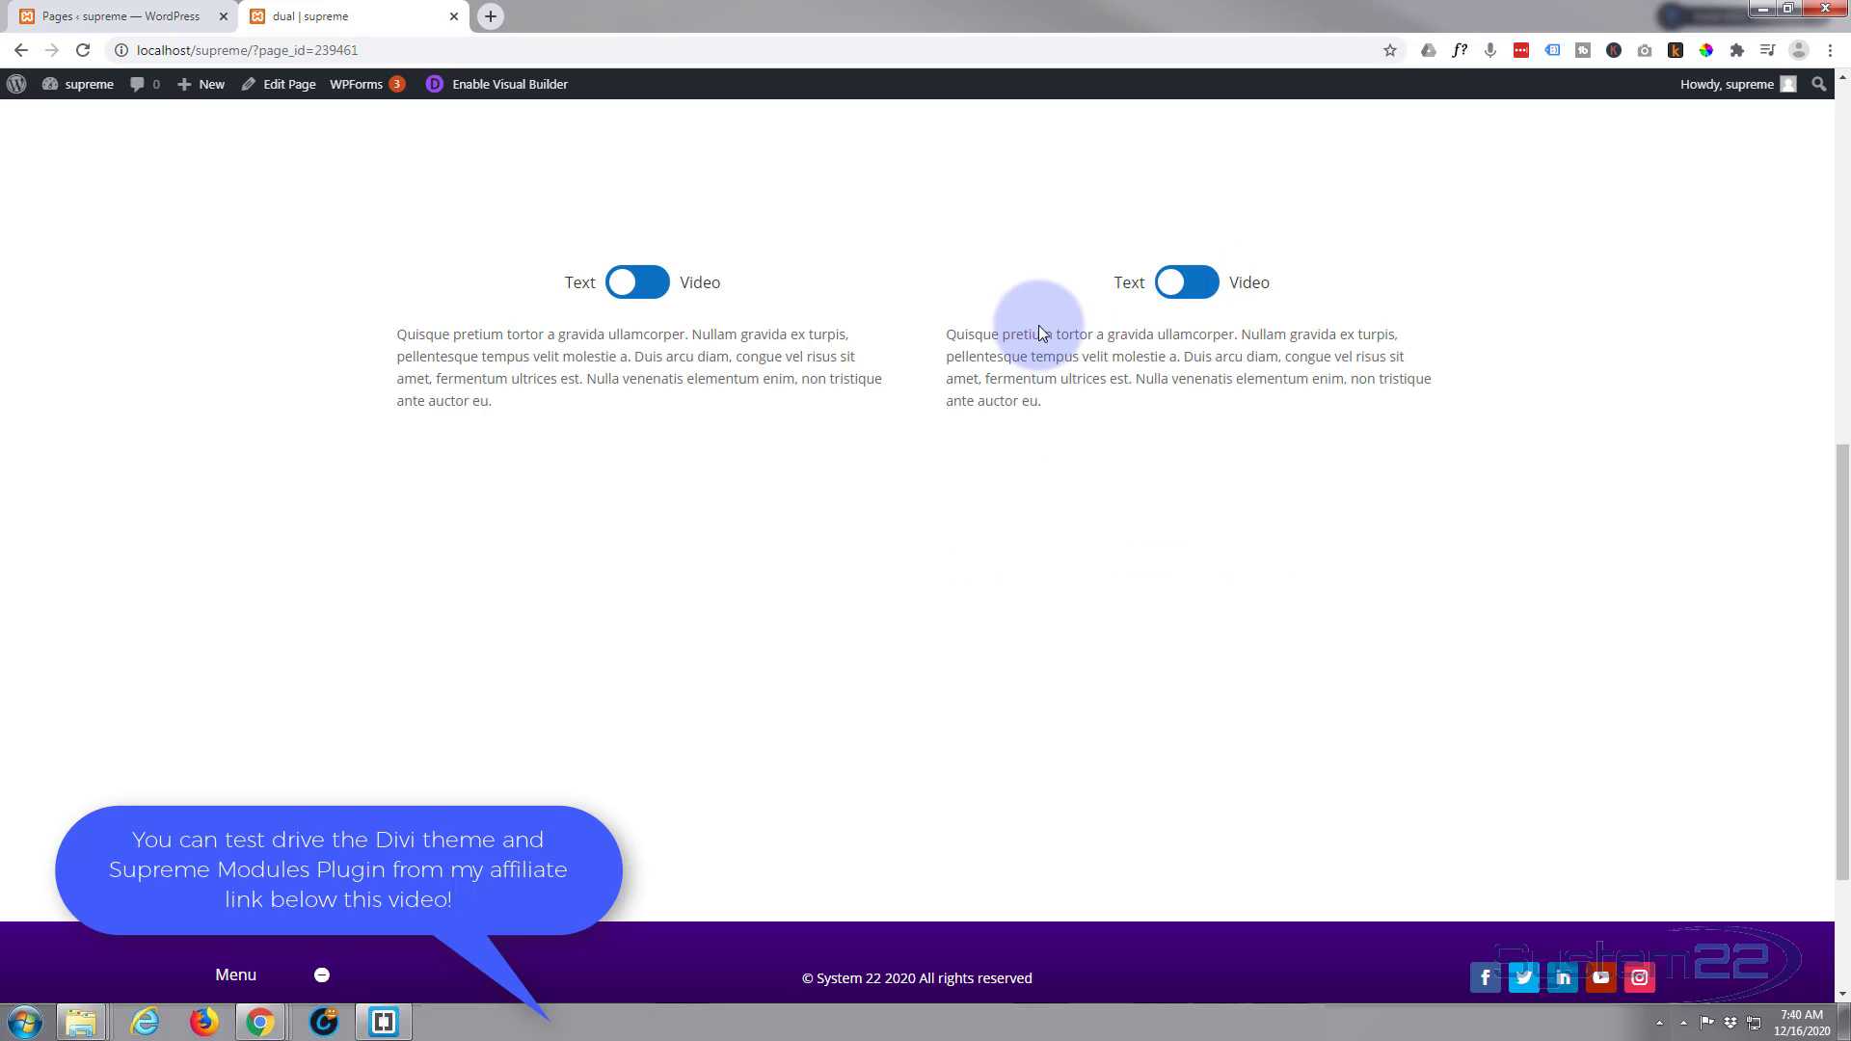
- Enable the Visual Builder and copy the placeholder paragraph from the Content 1/Contact toggle
{"action": "left_click", "coordinate": [499, 87]}
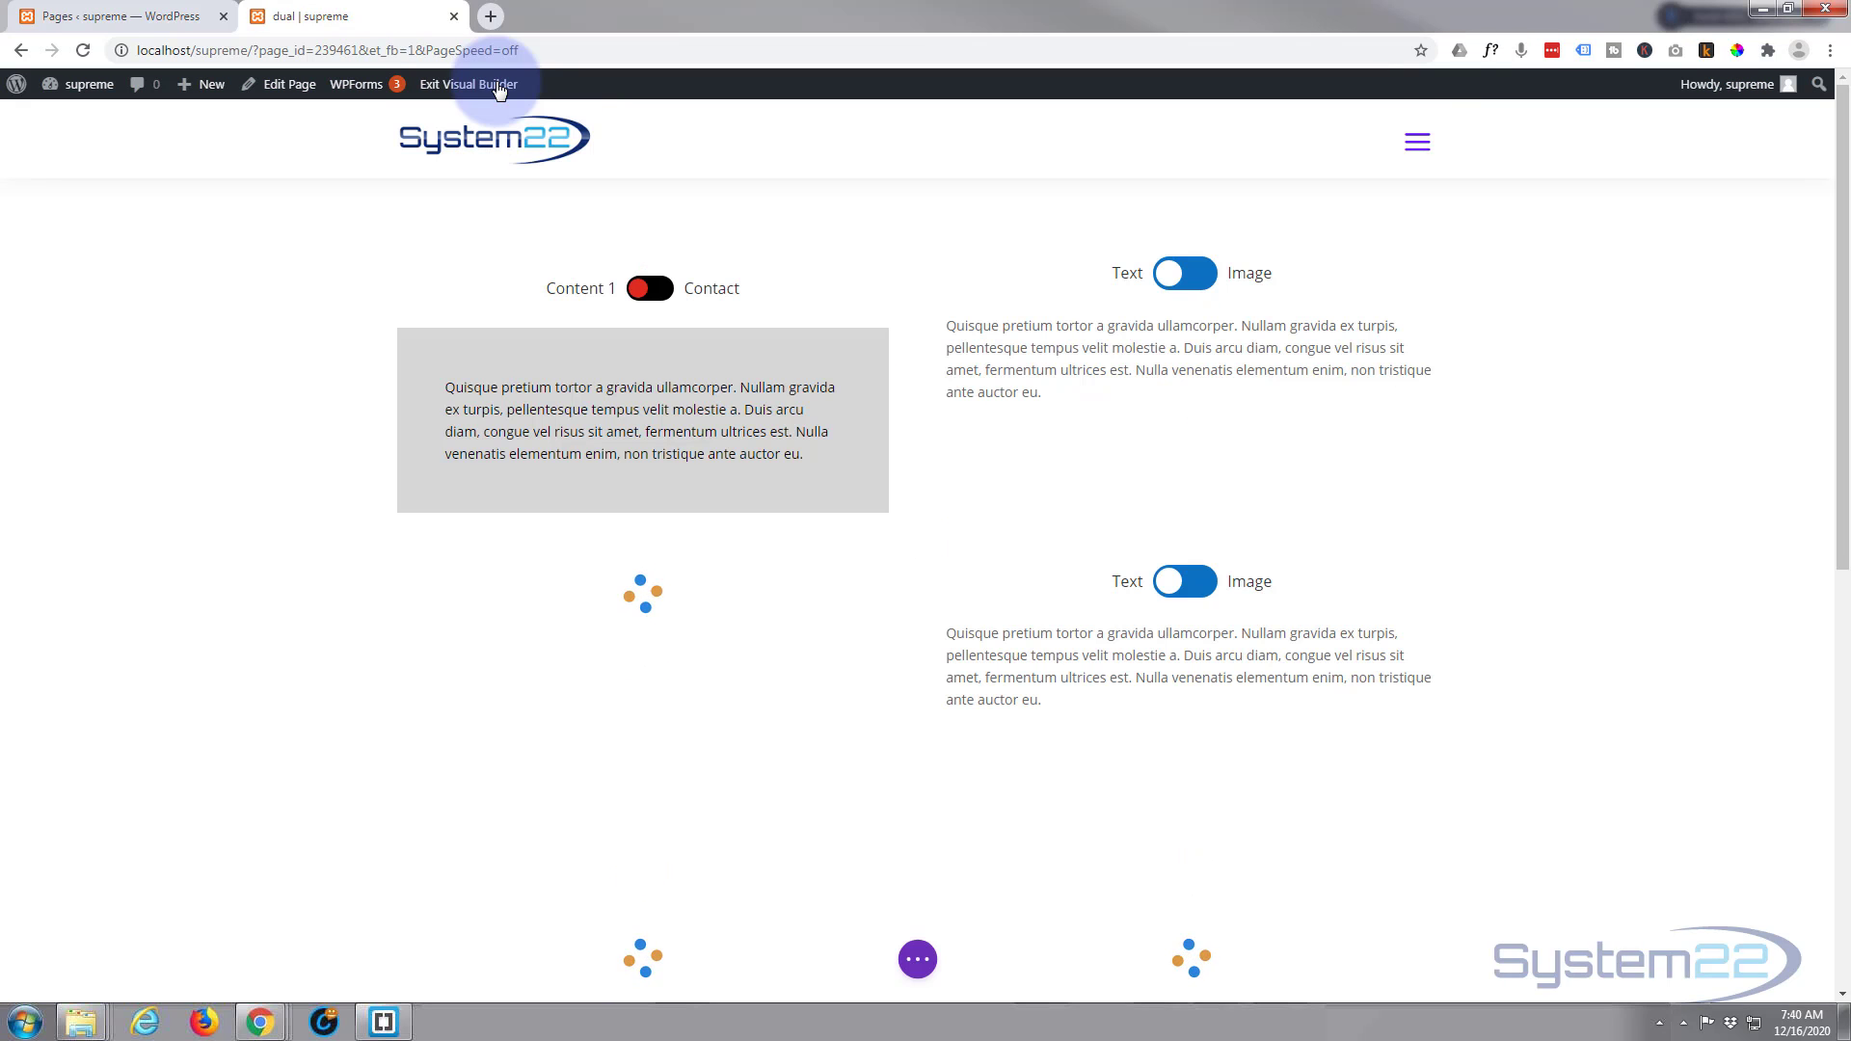
{"action": "left_click", "coordinate": [499, 87]}
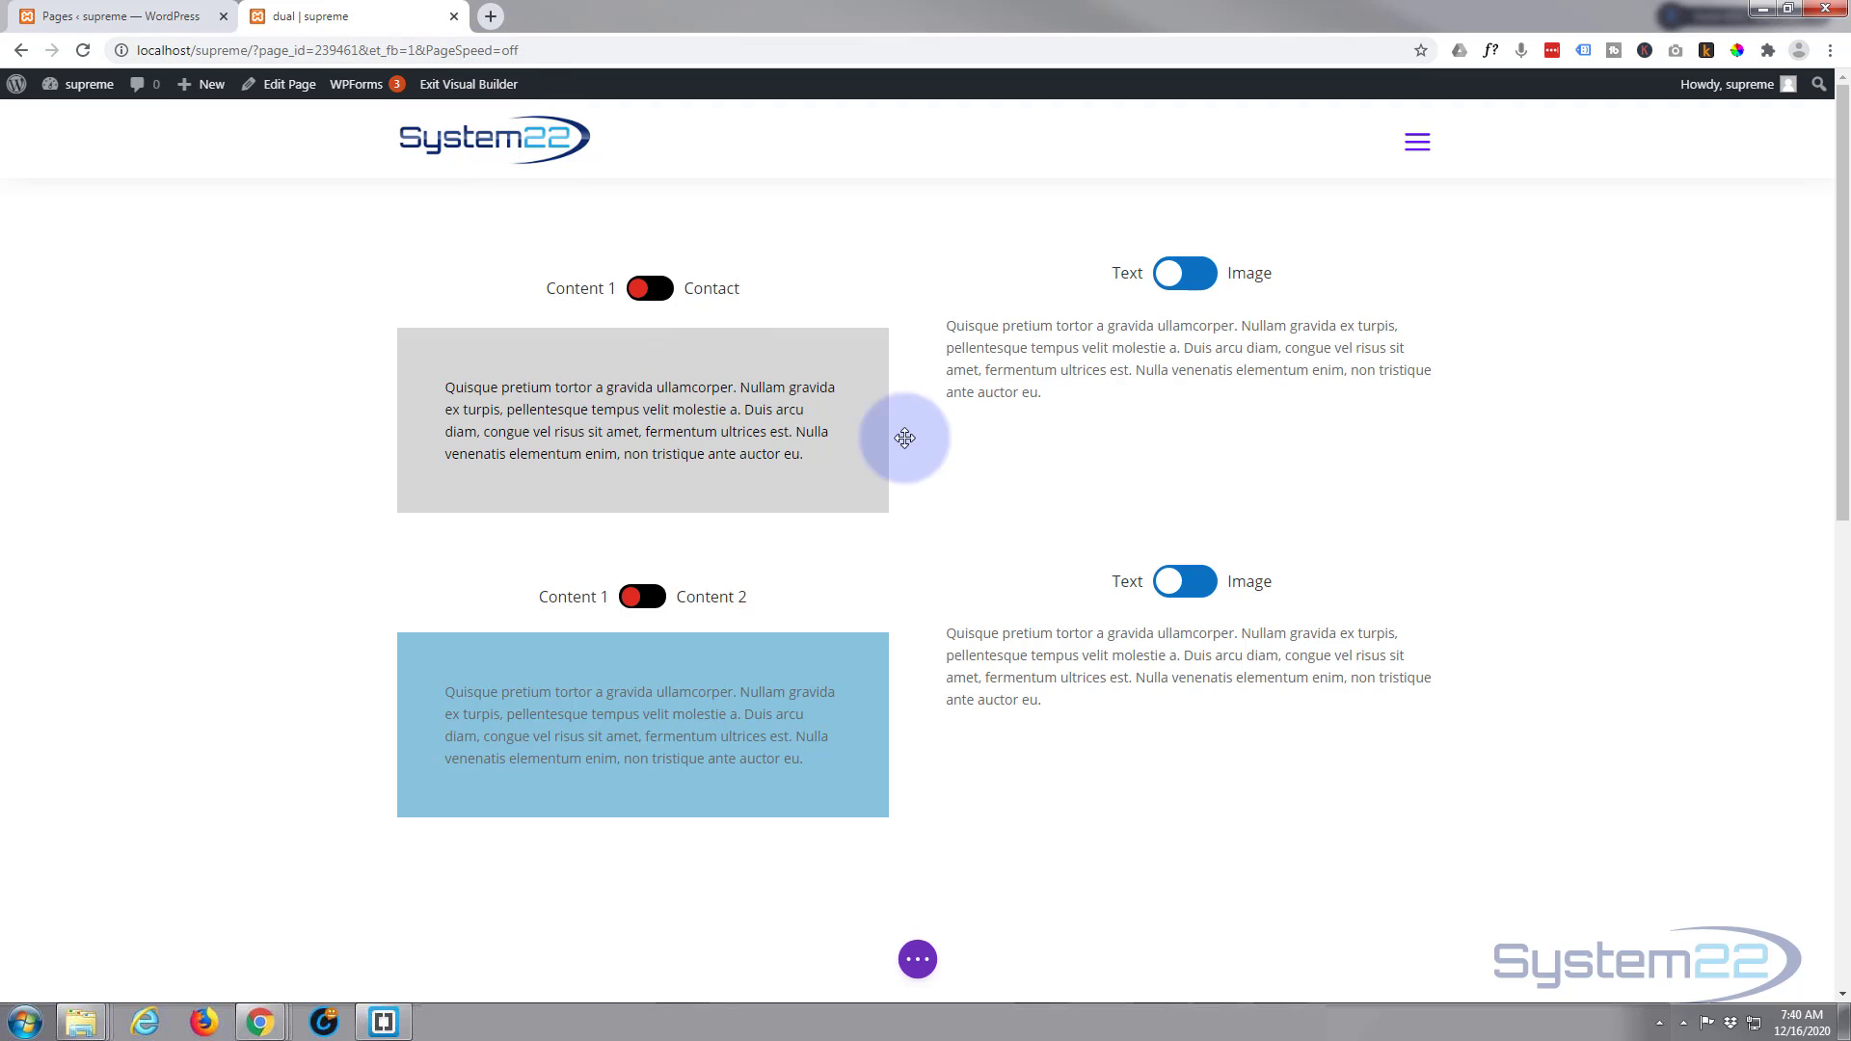
{"action": "mouse_move", "coordinate": [615, 426]}
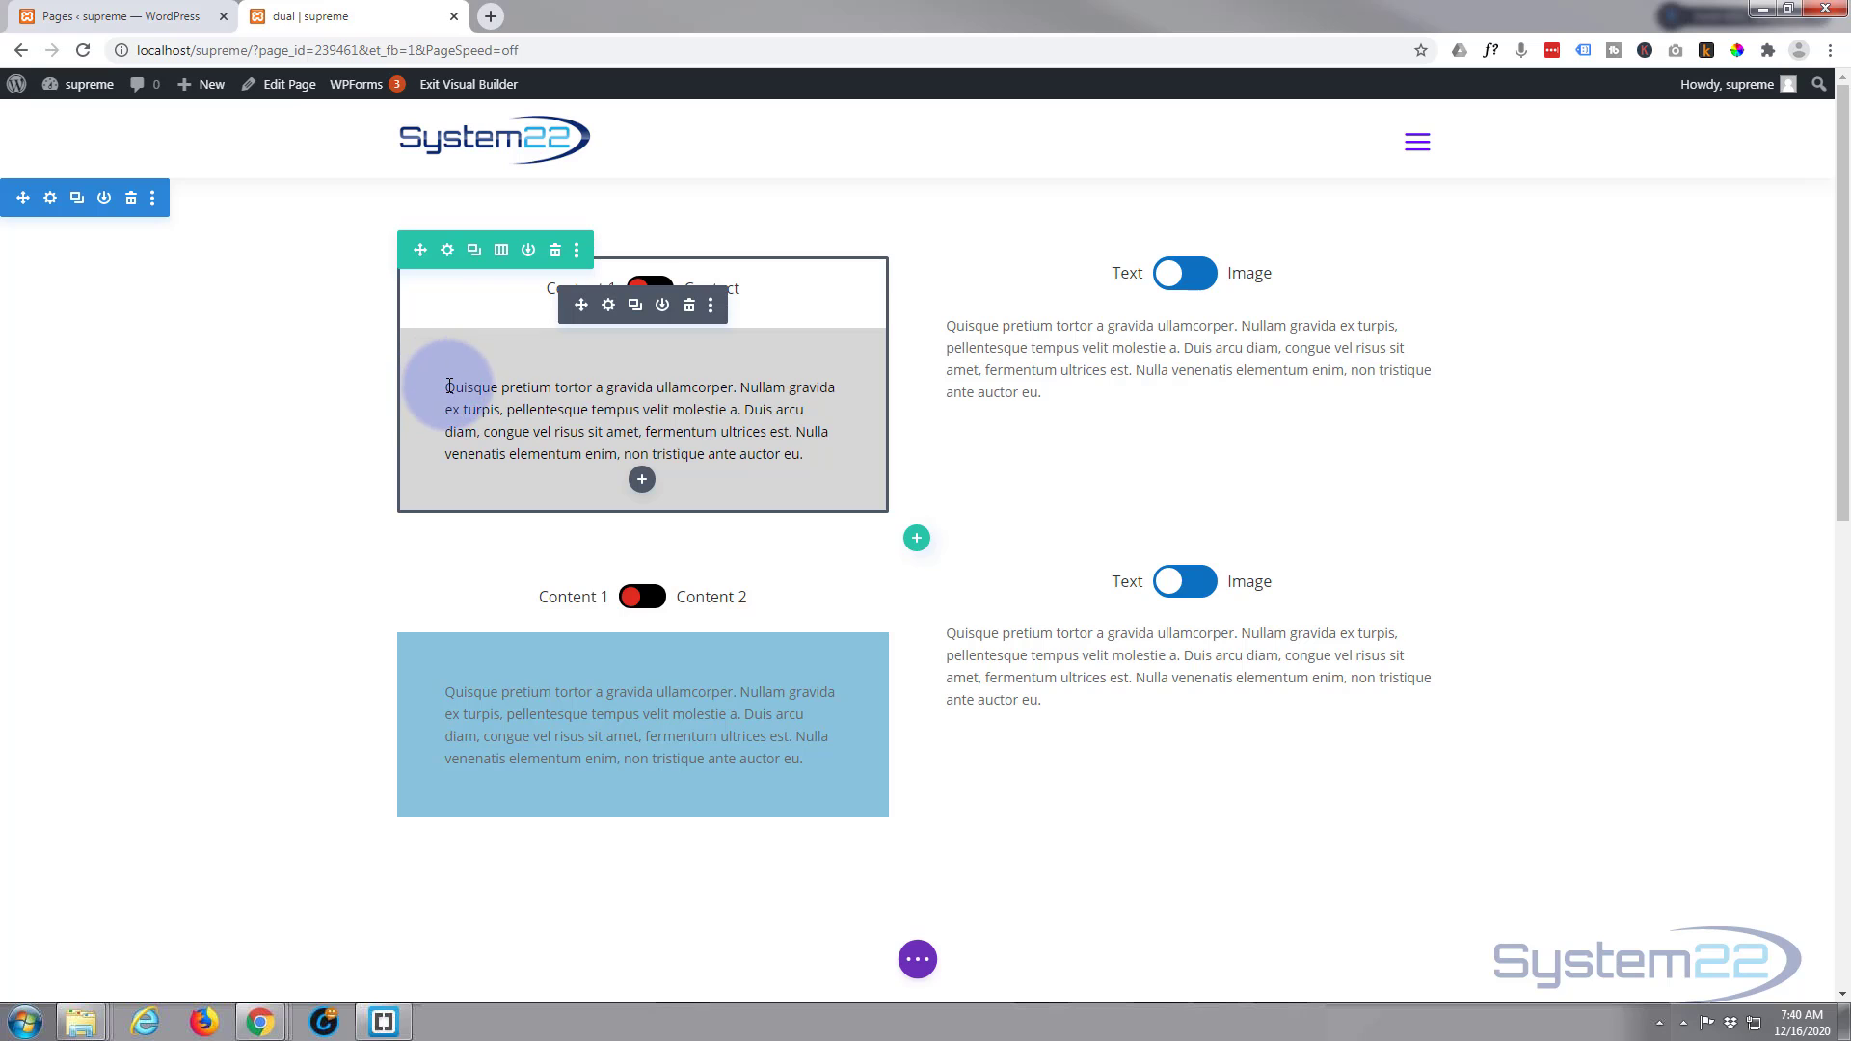
{"action": "left_click_drag", "start_coordinate": [452, 387], "coordinate": [824, 455]}
{"action": "key", "text": "ctrl+c"}
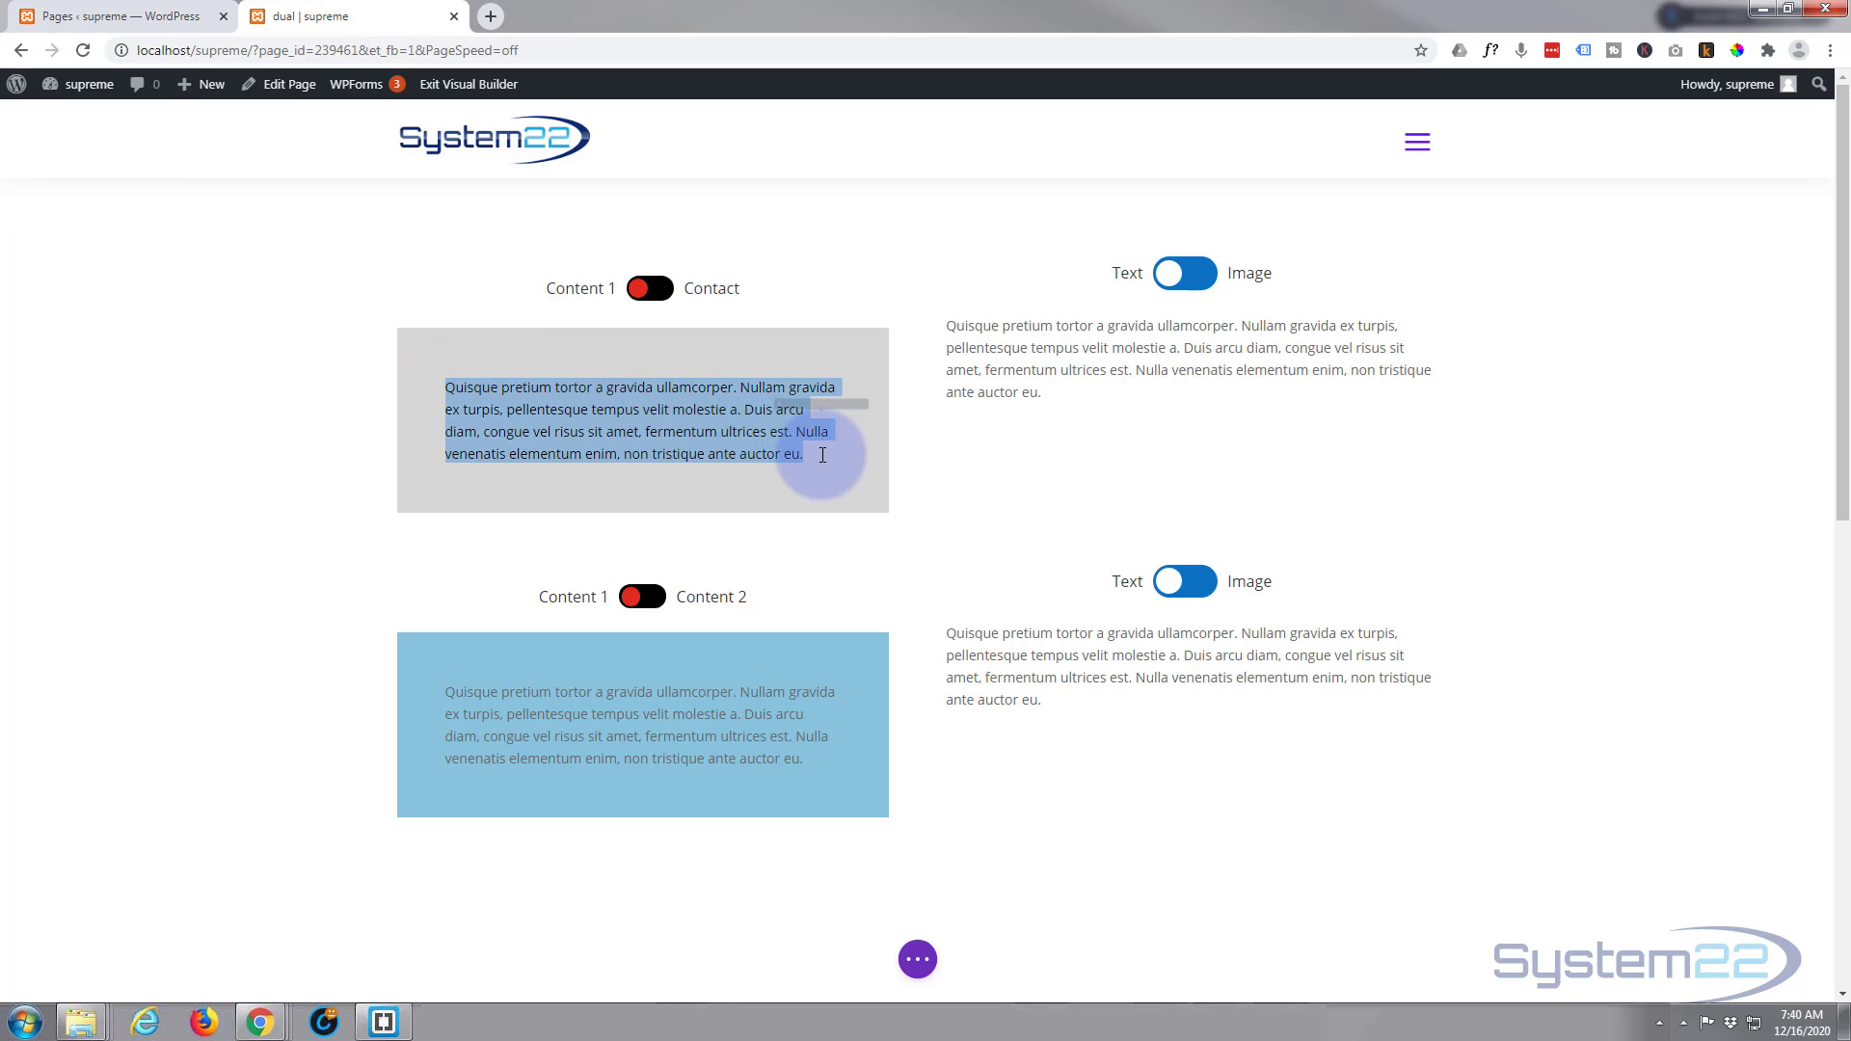
- Add a two-column row below the Text/Video toggles row
{"action": "scroll", "coordinate": [781, 538], "scroll_direction": "down", "scroll_amount": 7}
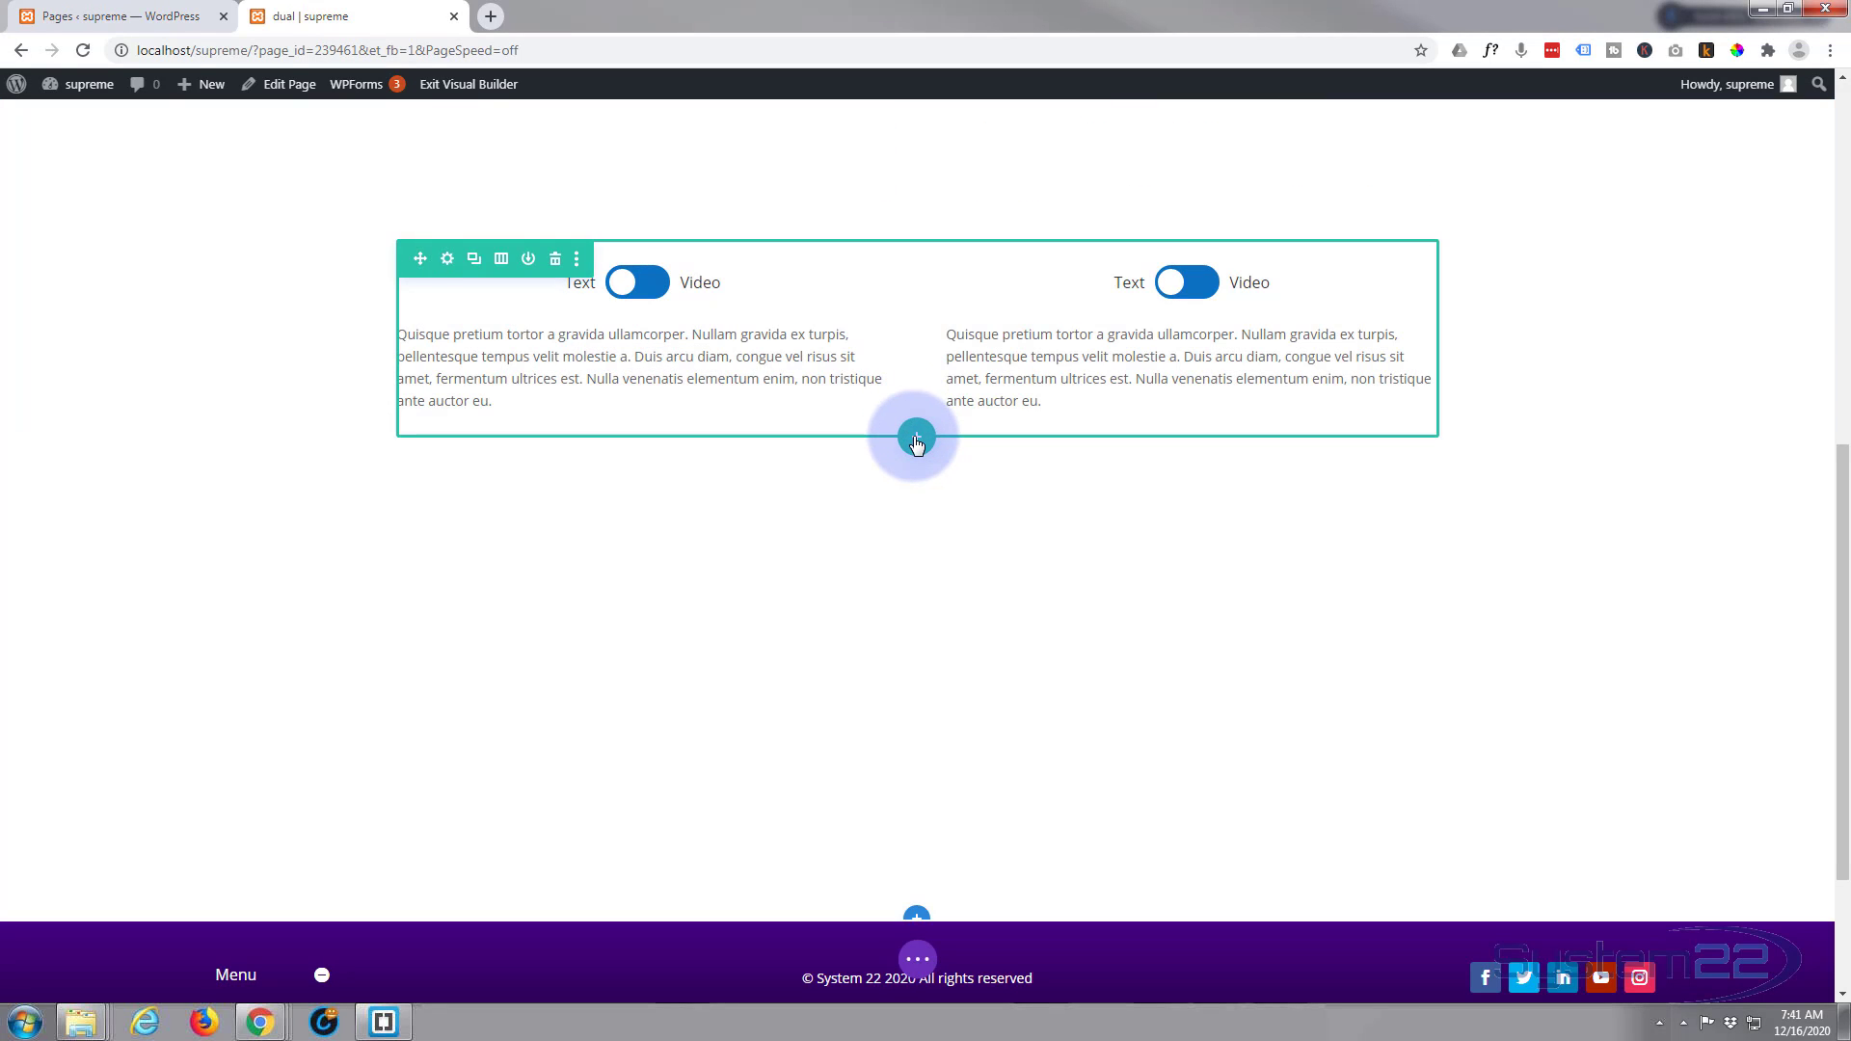
{"action": "left_click", "coordinate": [914, 434]}
{"action": "left_click", "coordinate": [911, 590]}
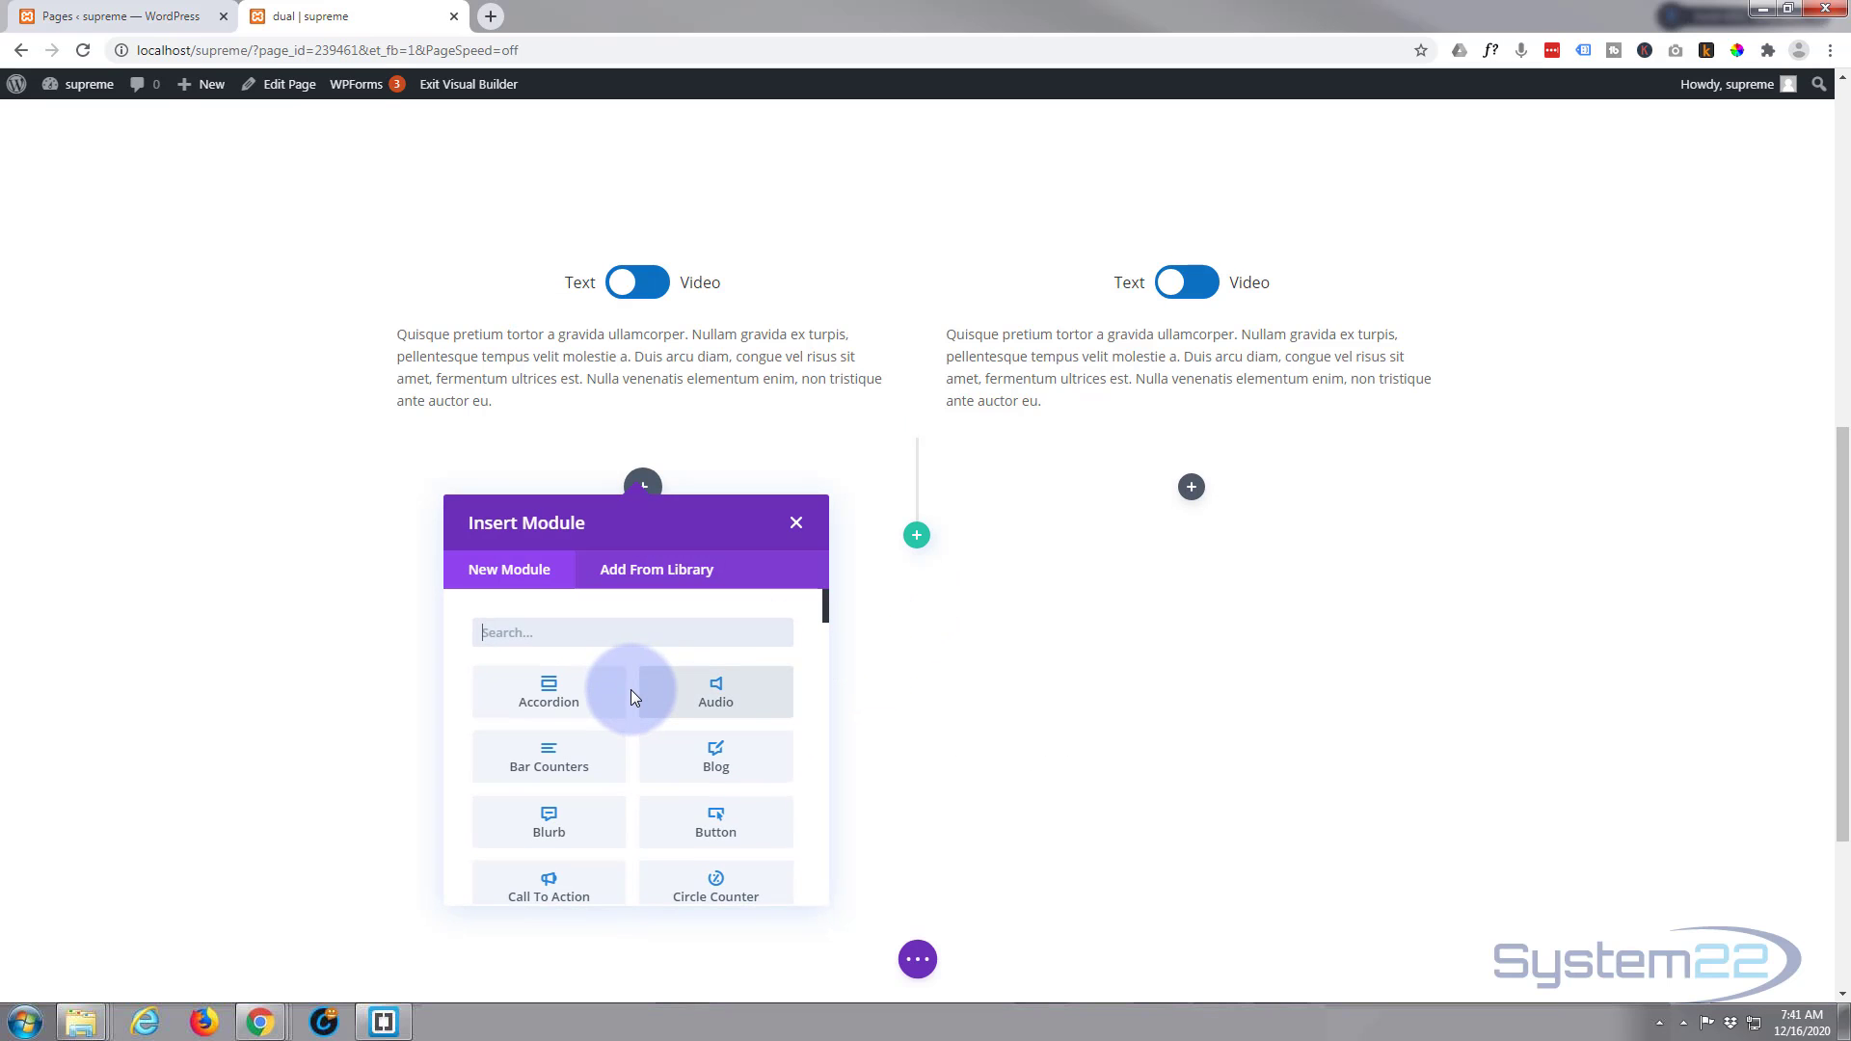
- Insert a Supreme Content Toggle module into the first column of the new row
{"action": "scroll", "coordinate": [631, 687], "scroll_direction": "down", "scroll_amount": 2}
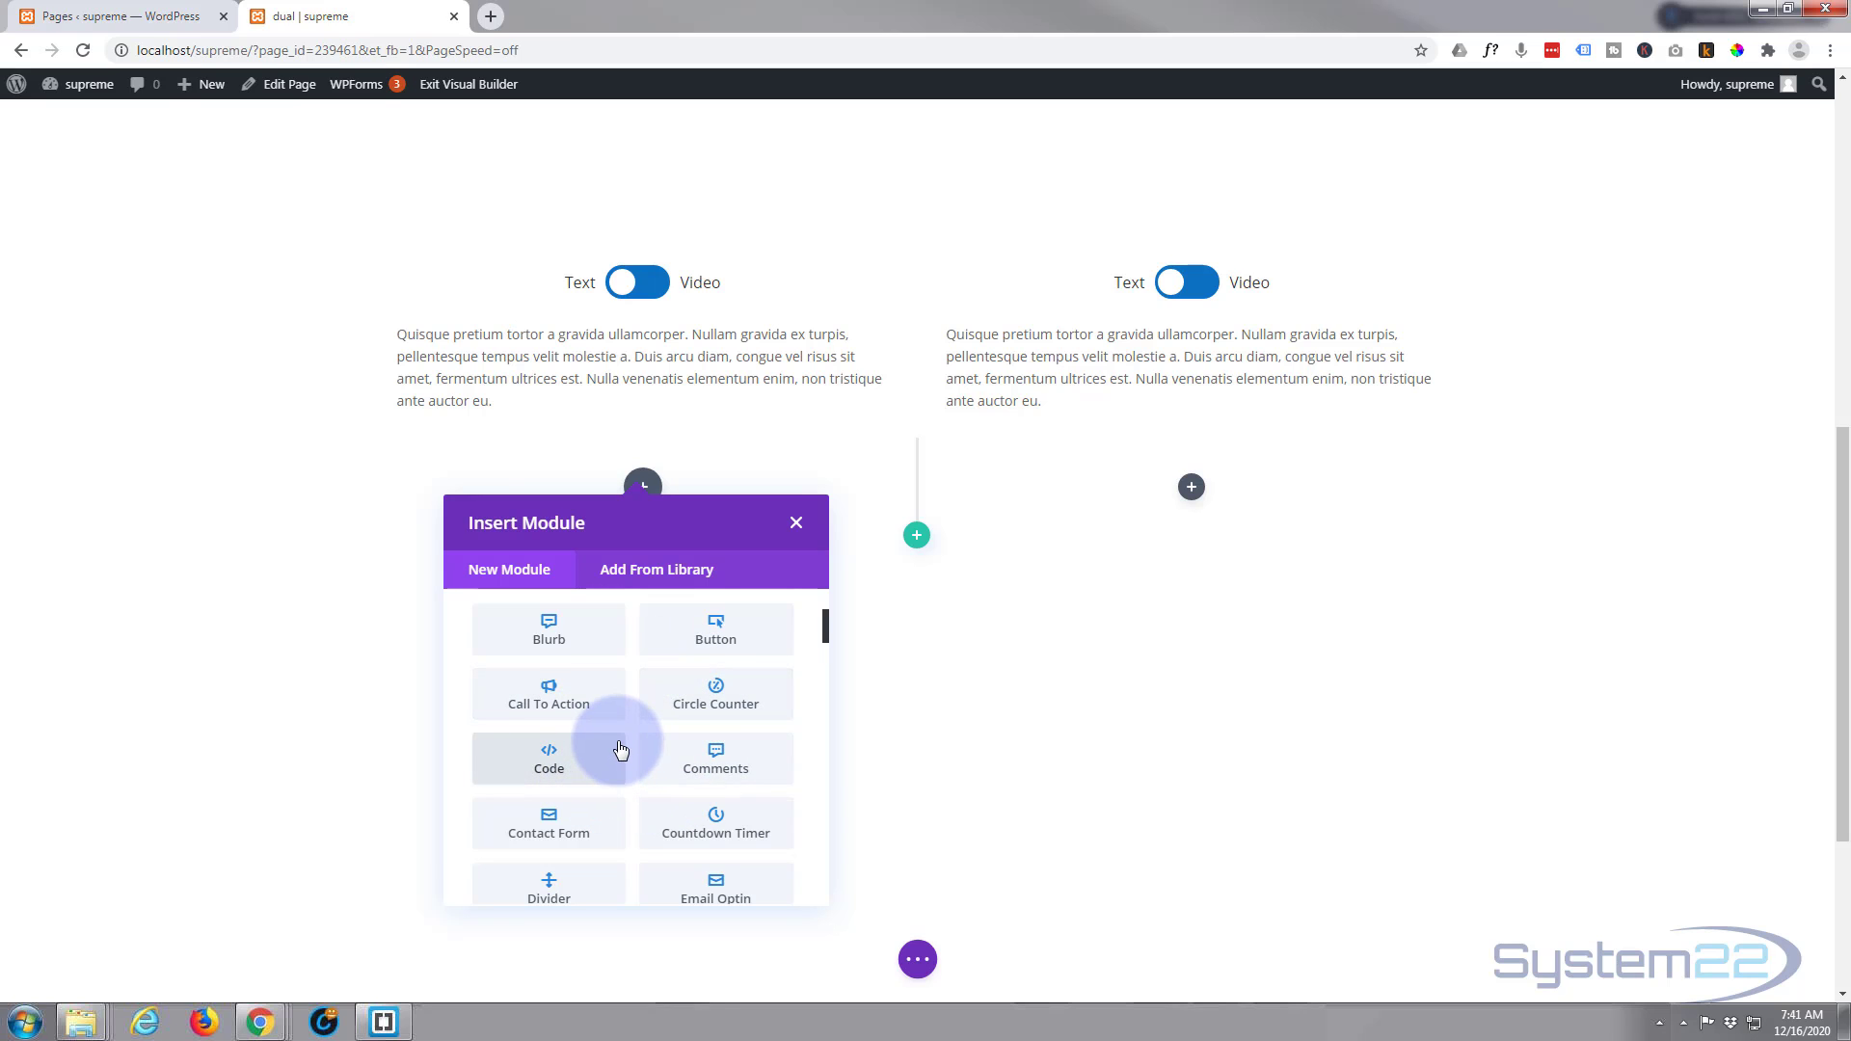
{"action": "scroll", "coordinate": [620, 748], "scroll_direction": "down", "scroll_amount": 2}
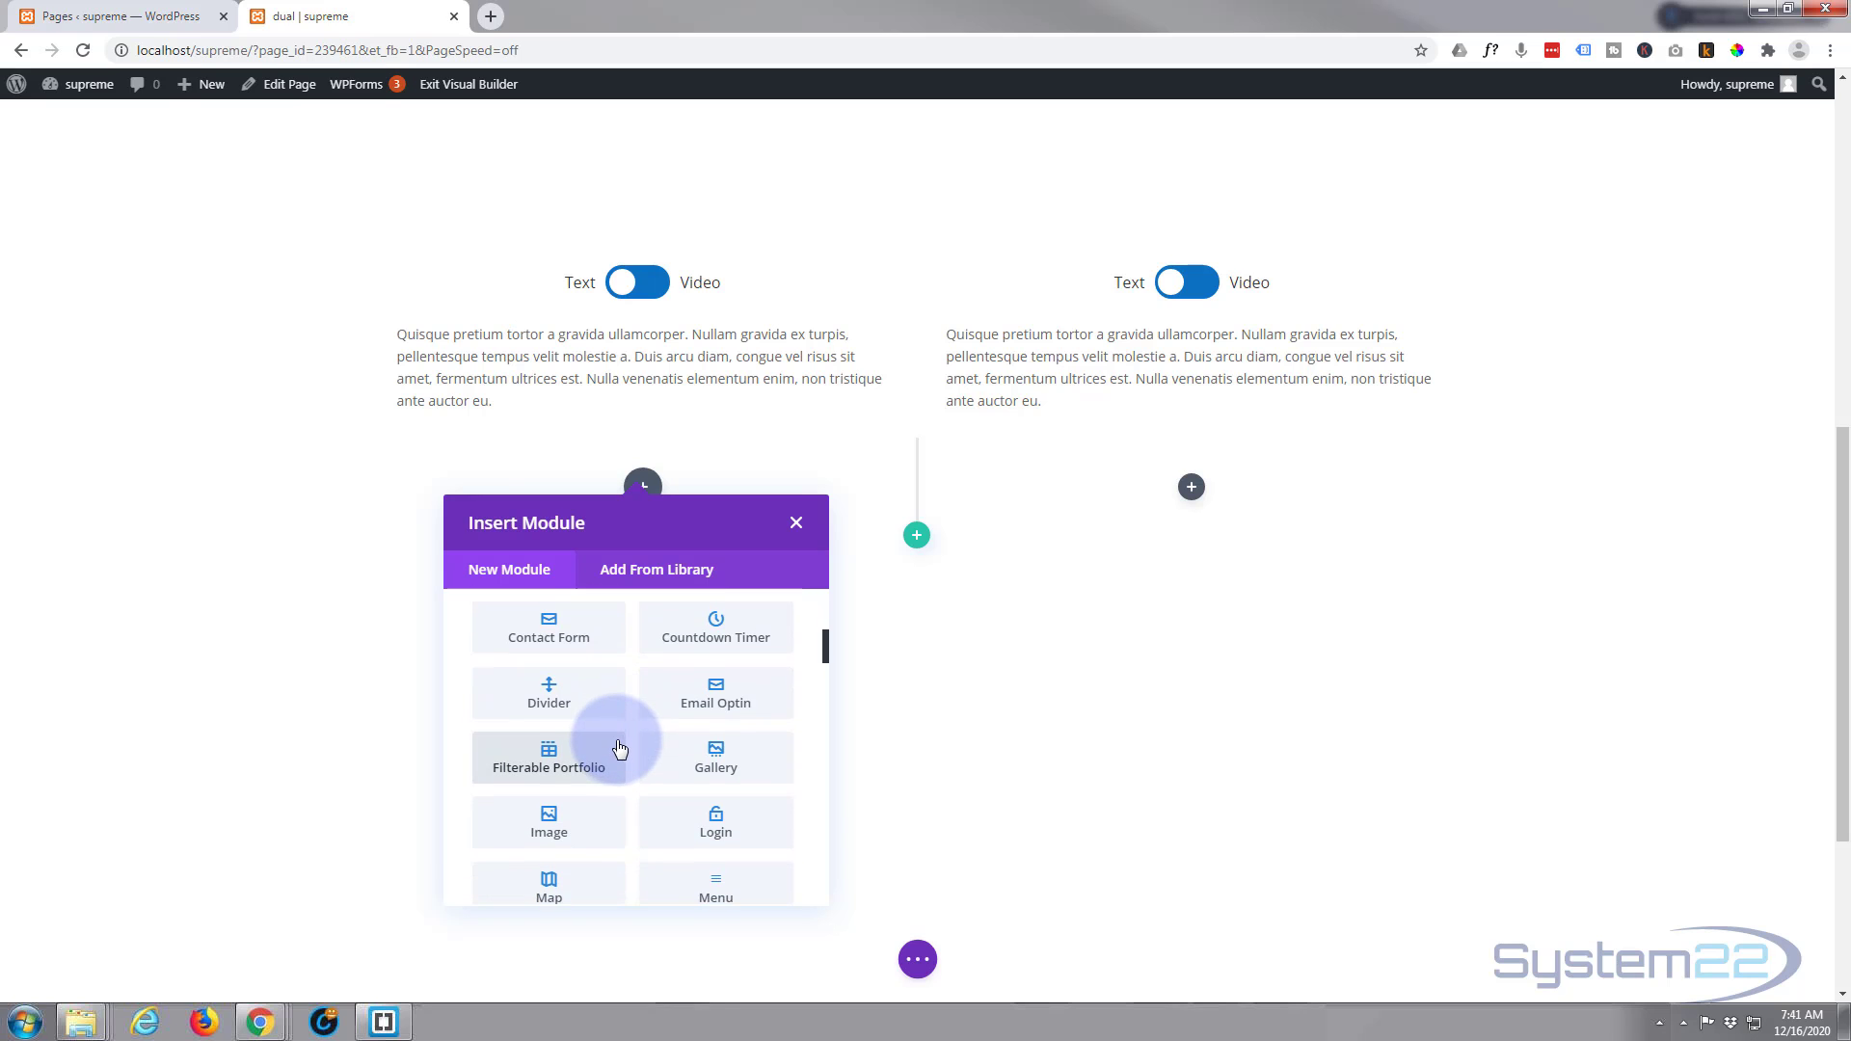
{"action": "scroll", "coordinate": [620, 749], "scroll_direction": "down", "scroll_amount": 4}
{"action": "scroll", "coordinate": [622, 735], "scroll_direction": "down", "scroll_amount": 4}
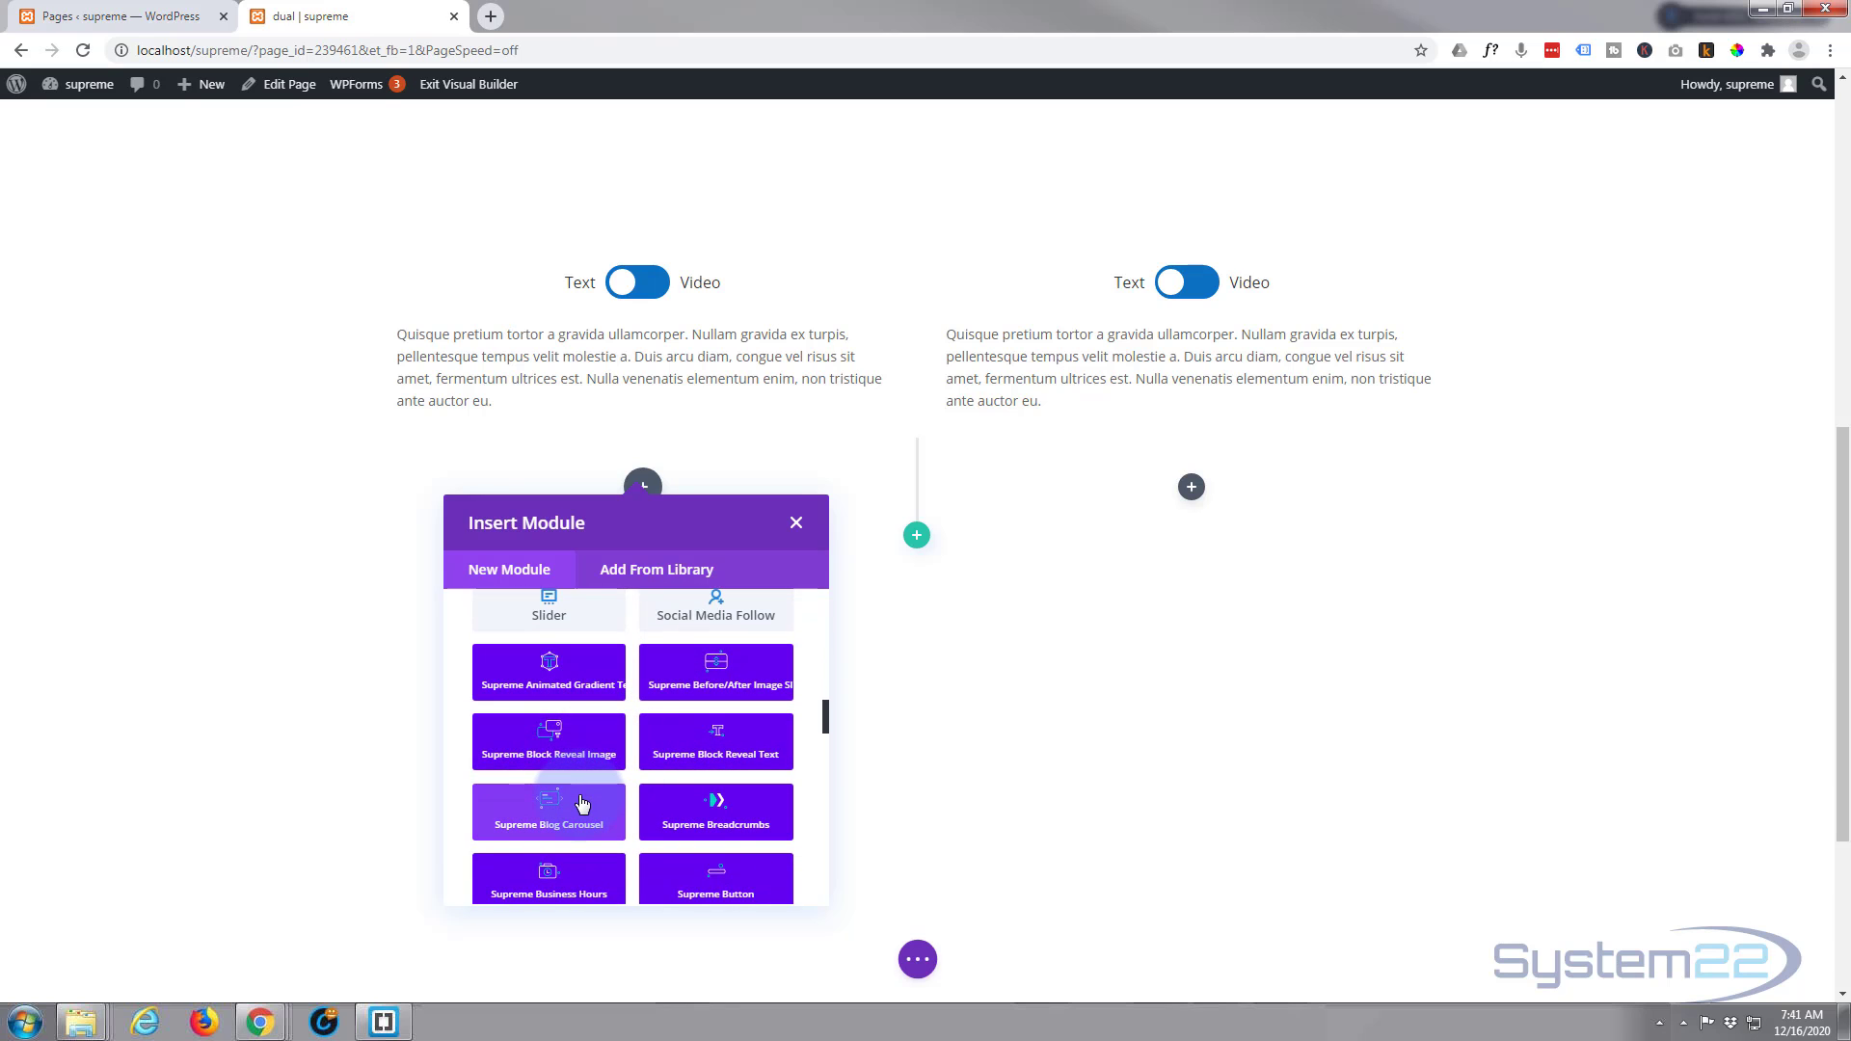
{"action": "scroll", "coordinate": [581, 804], "scroll_direction": "down", "scroll_amount": 2}
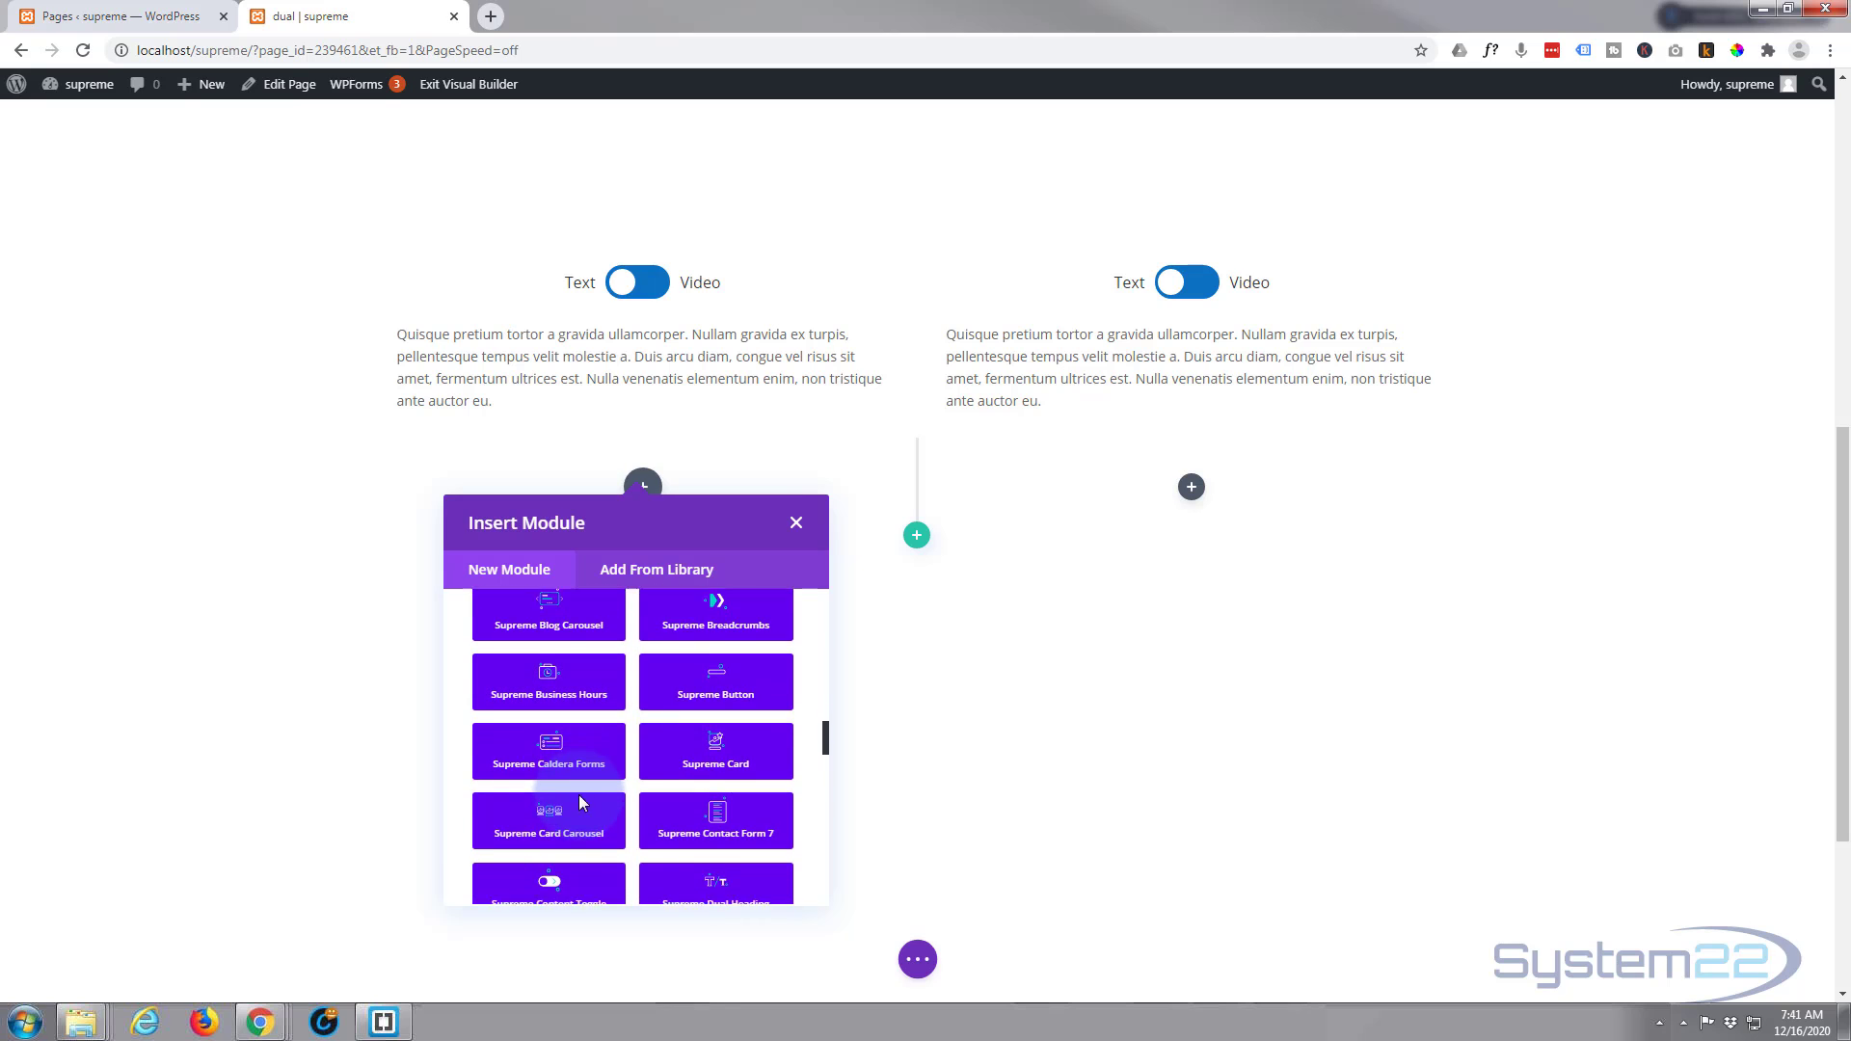
{"action": "scroll", "coordinate": [581, 804], "scroll_direction": "down", "scroll_amount": 3}
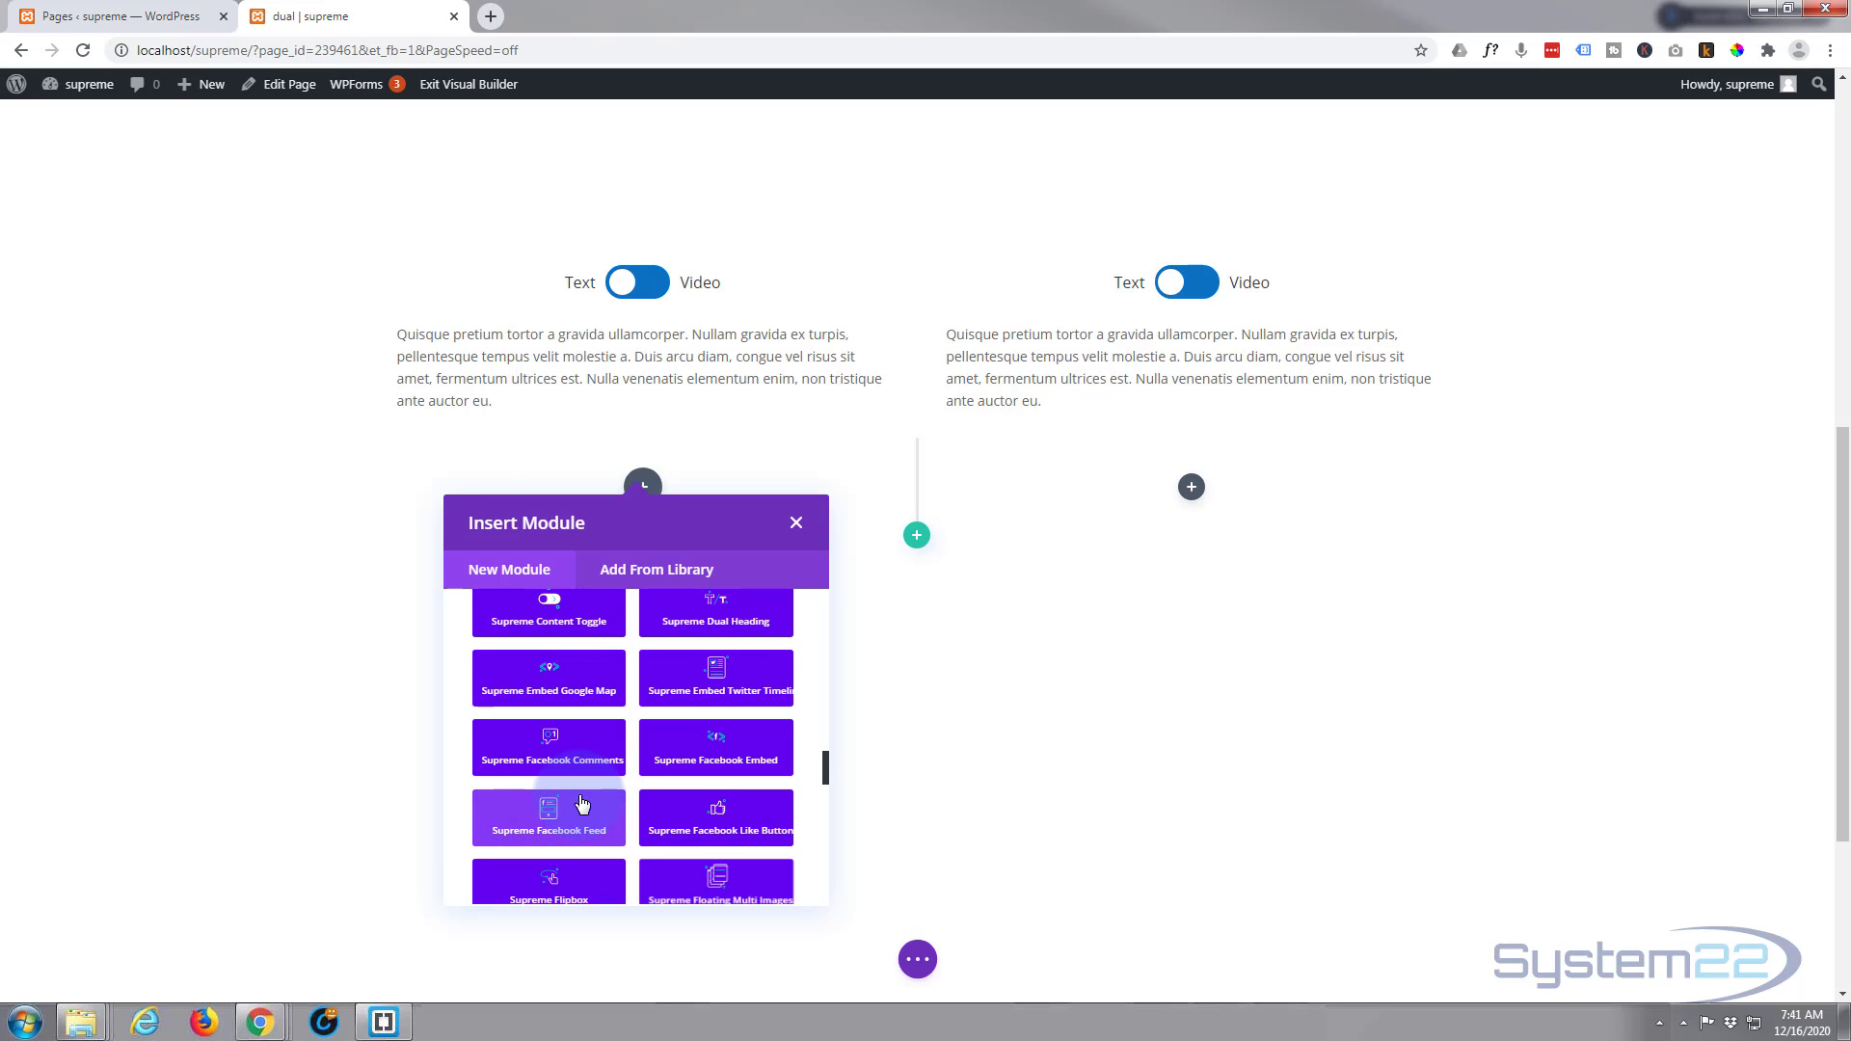
{"action": "scroll", "coordinate": [582, 804], "scroll_direction": "up", "scroll_amount": 2}
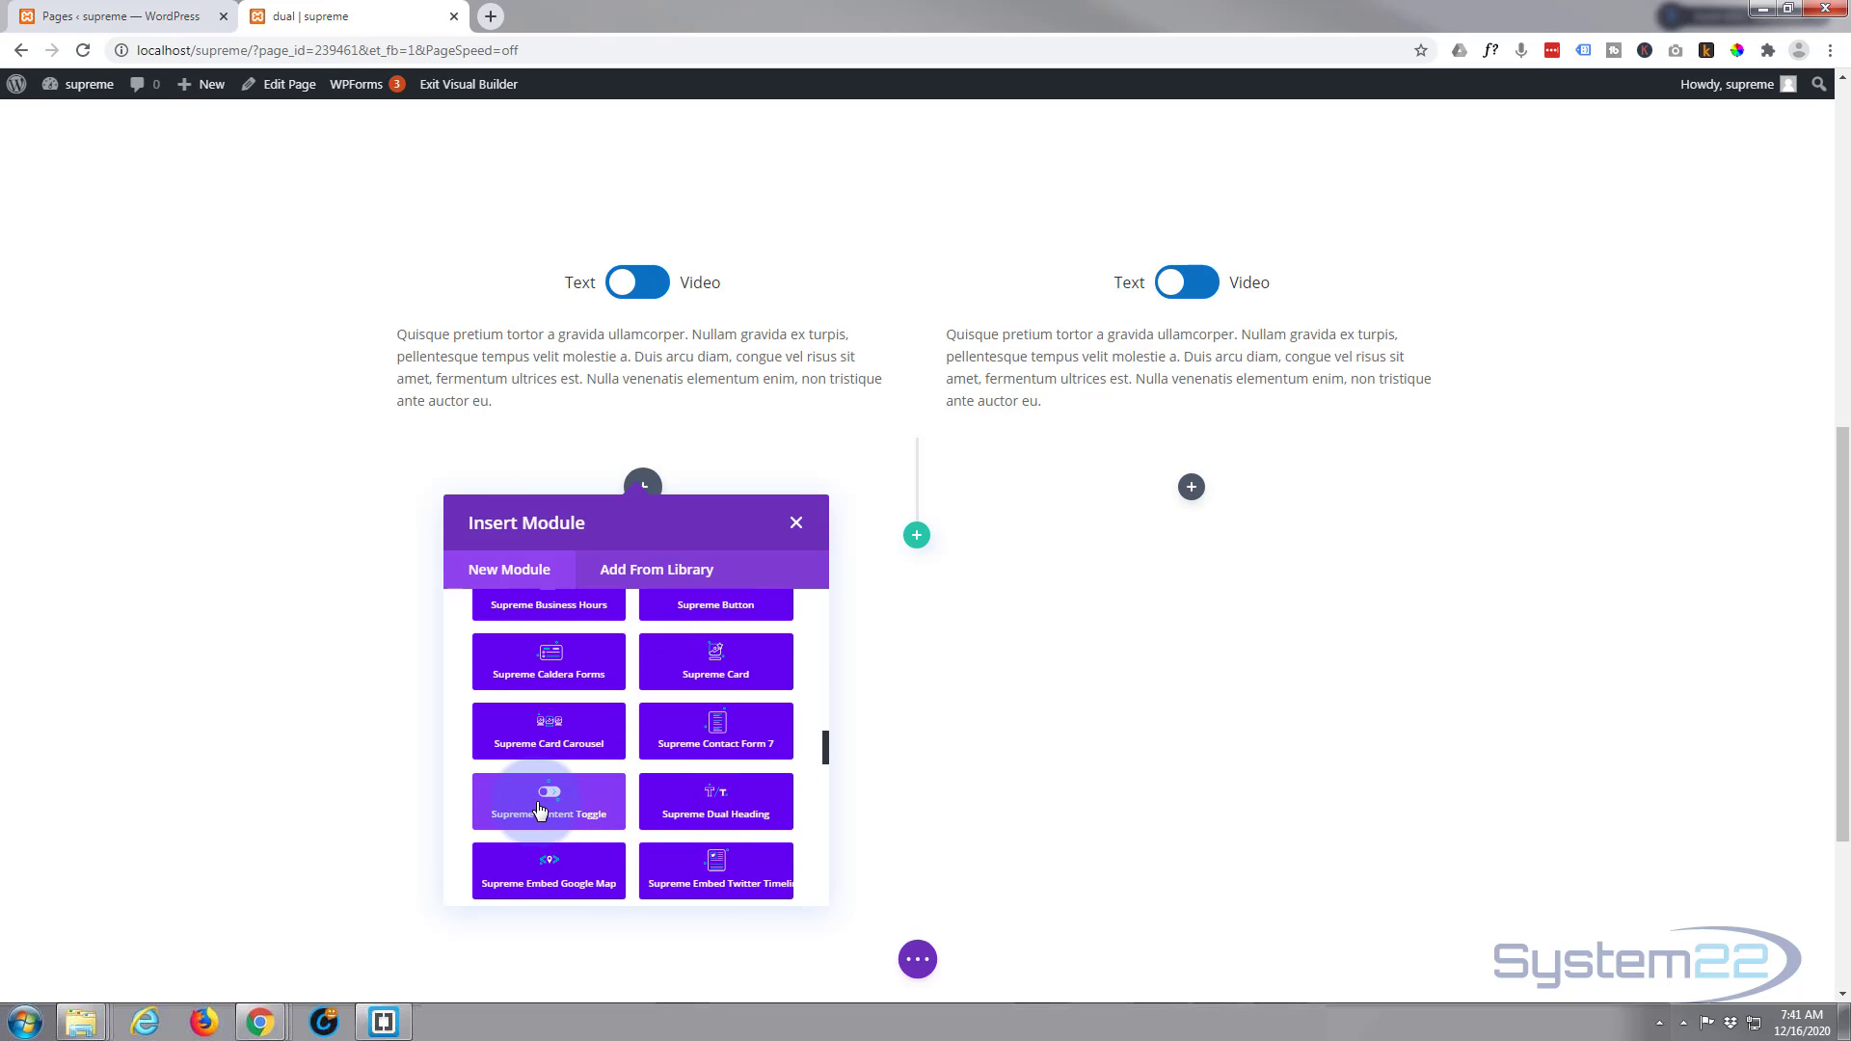
{"action": "left_click", "coordinate": [540, 811]}
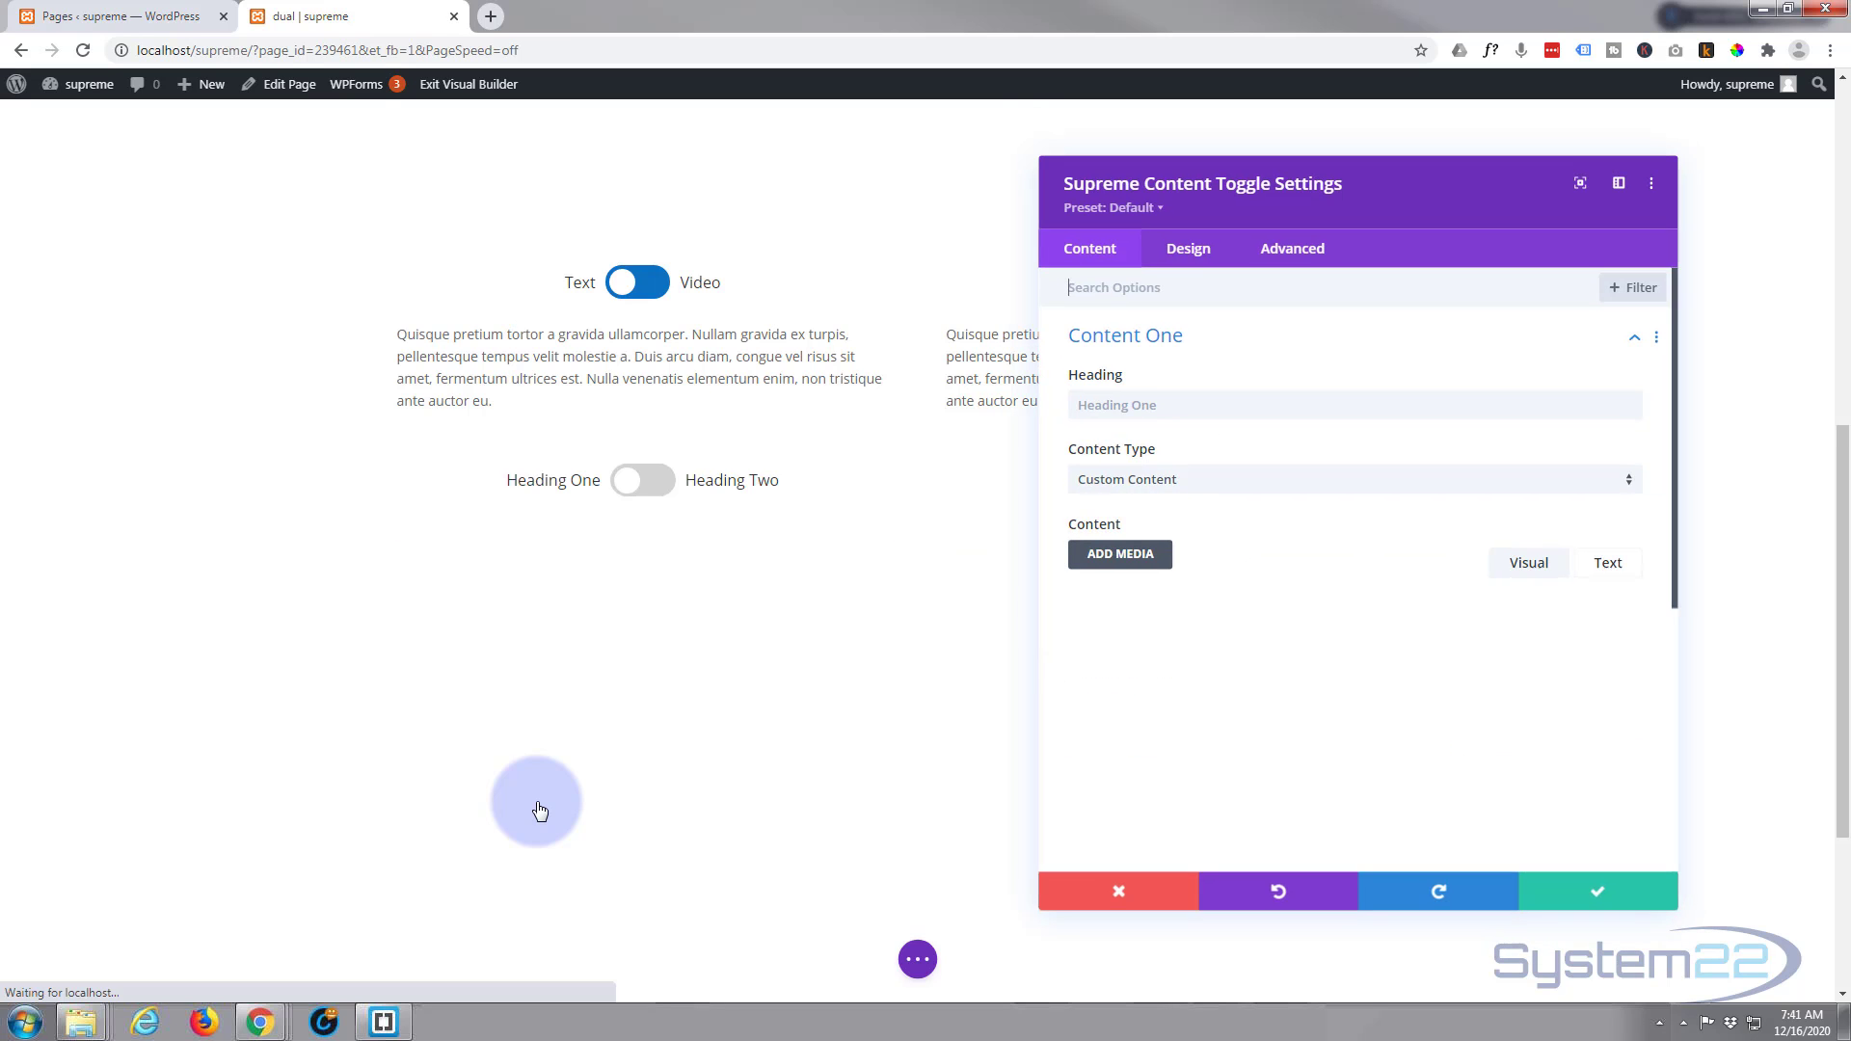
- Set the Content One heading to "Text", paste the copied paragraph as its custom content, and save the module
{"action": "left_click", "coordinate": [1137, 408]}
{"action": "type", "text": "Text"}
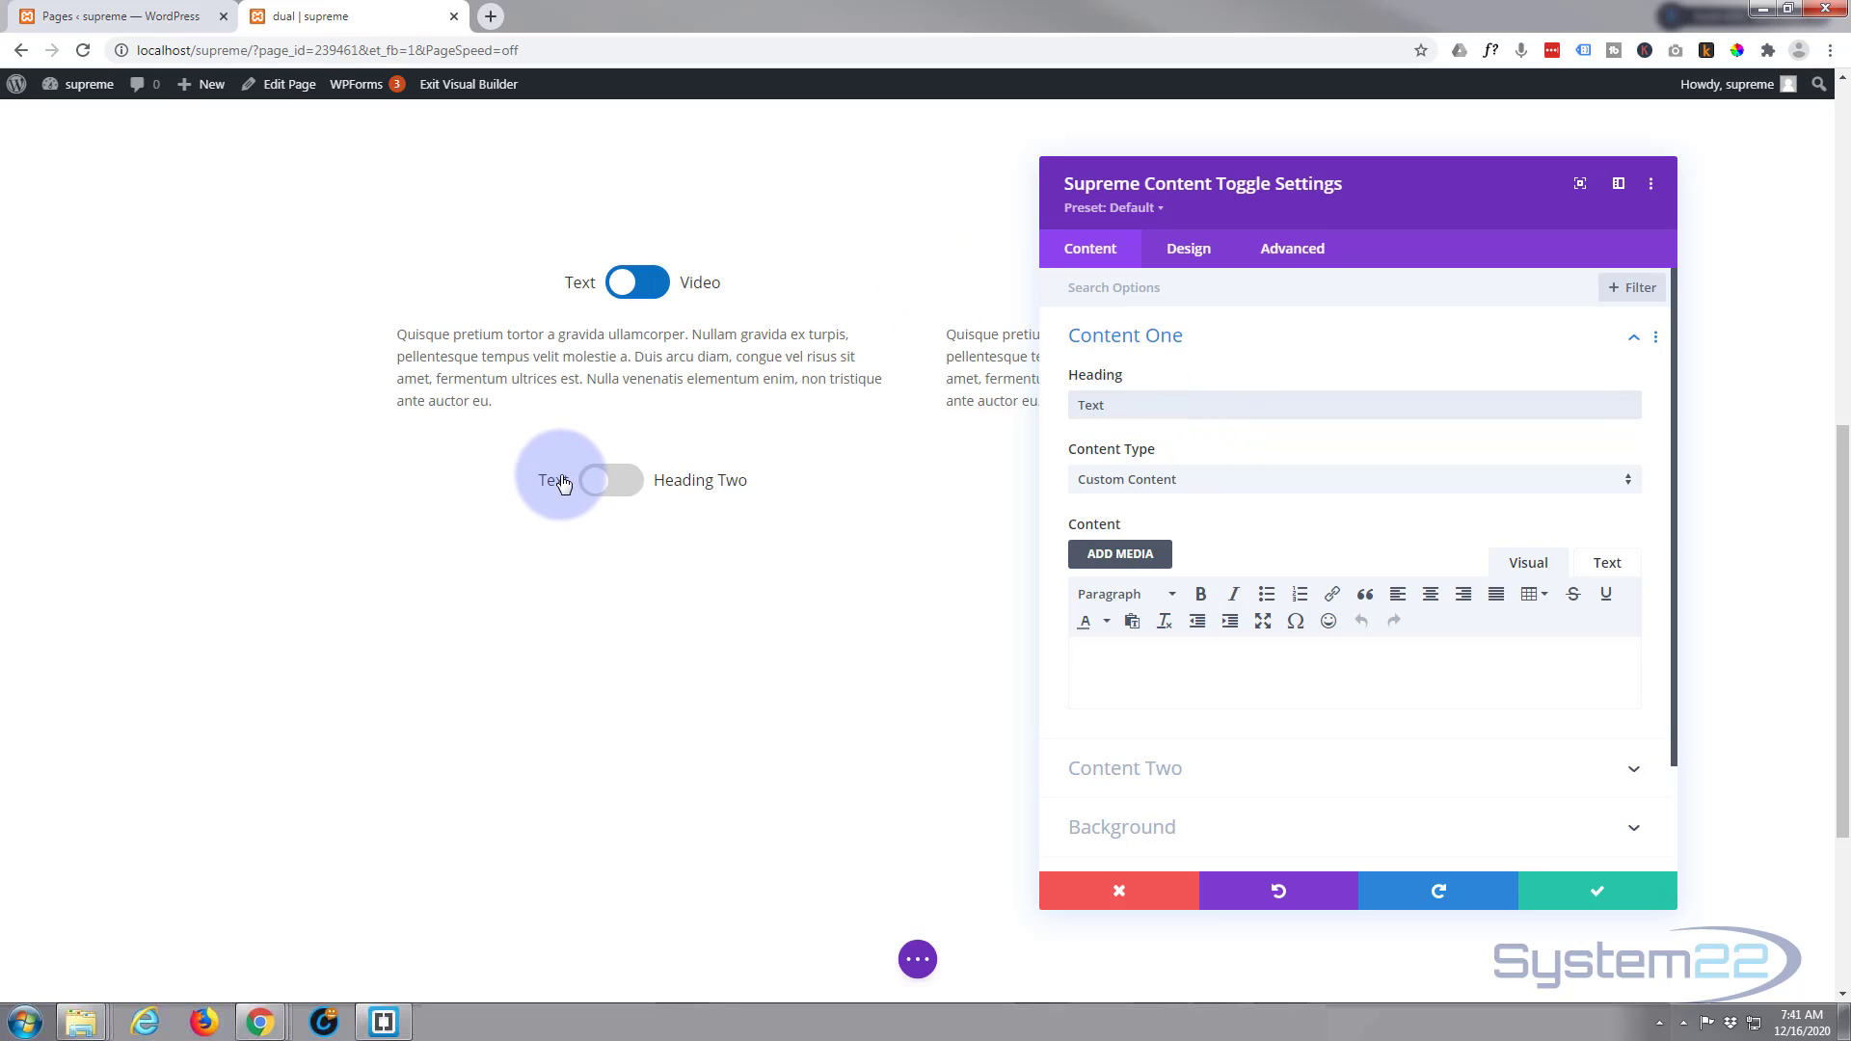
{"action": "left_click", "coordinate": [1109, 680]}
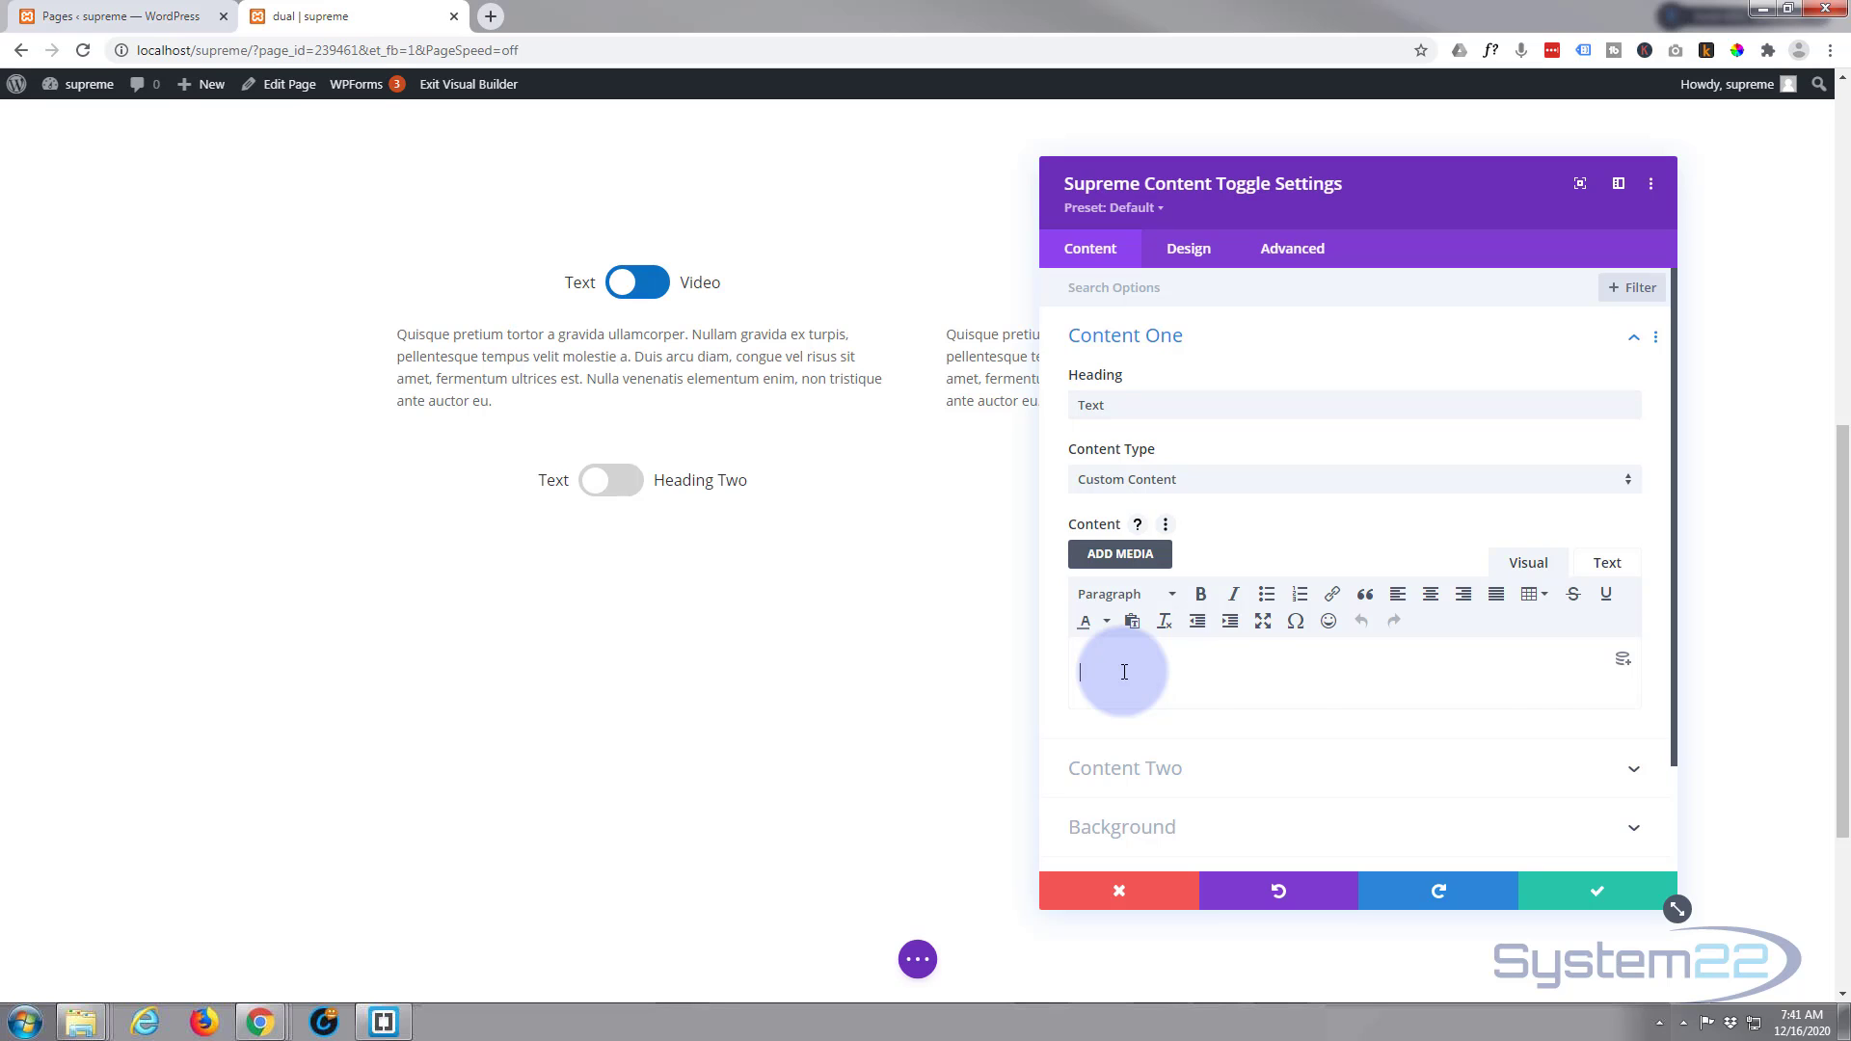
{"action": "key", "text": "ctrl+v"}
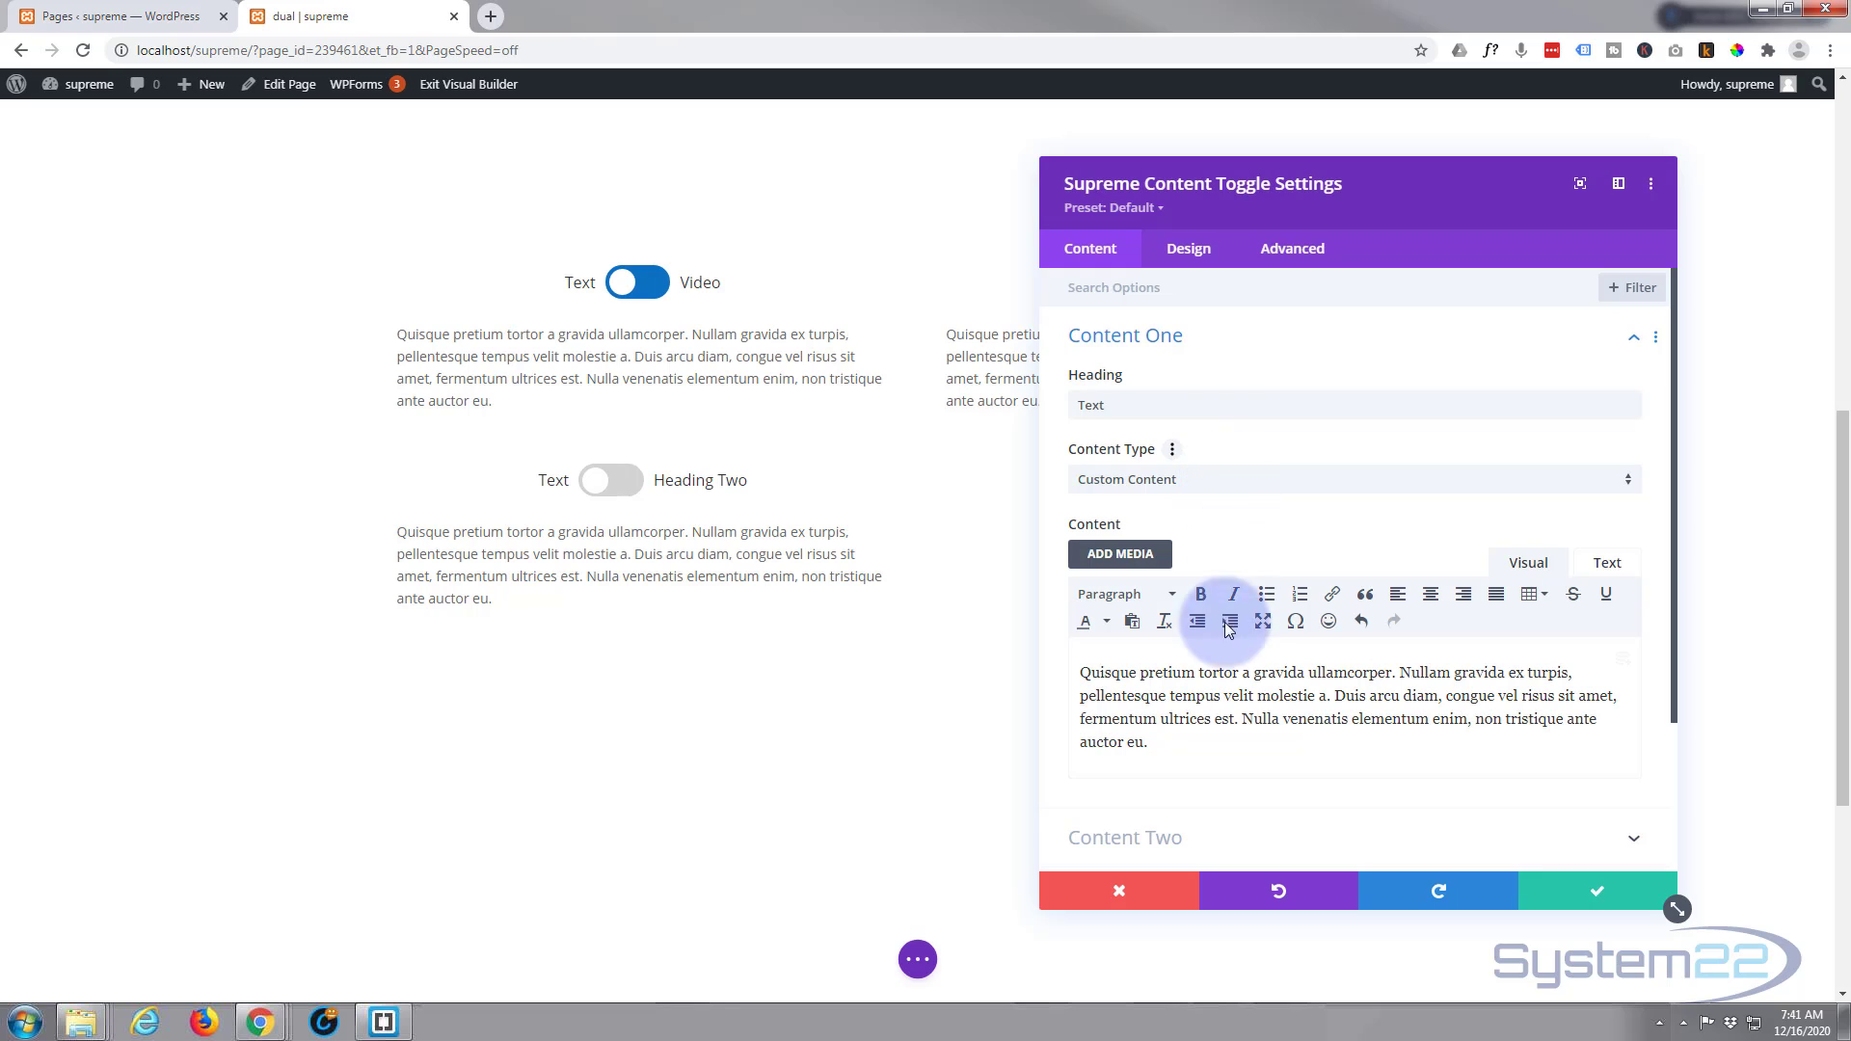
{"action": "left_click", "coordinate": [1246, 482]}
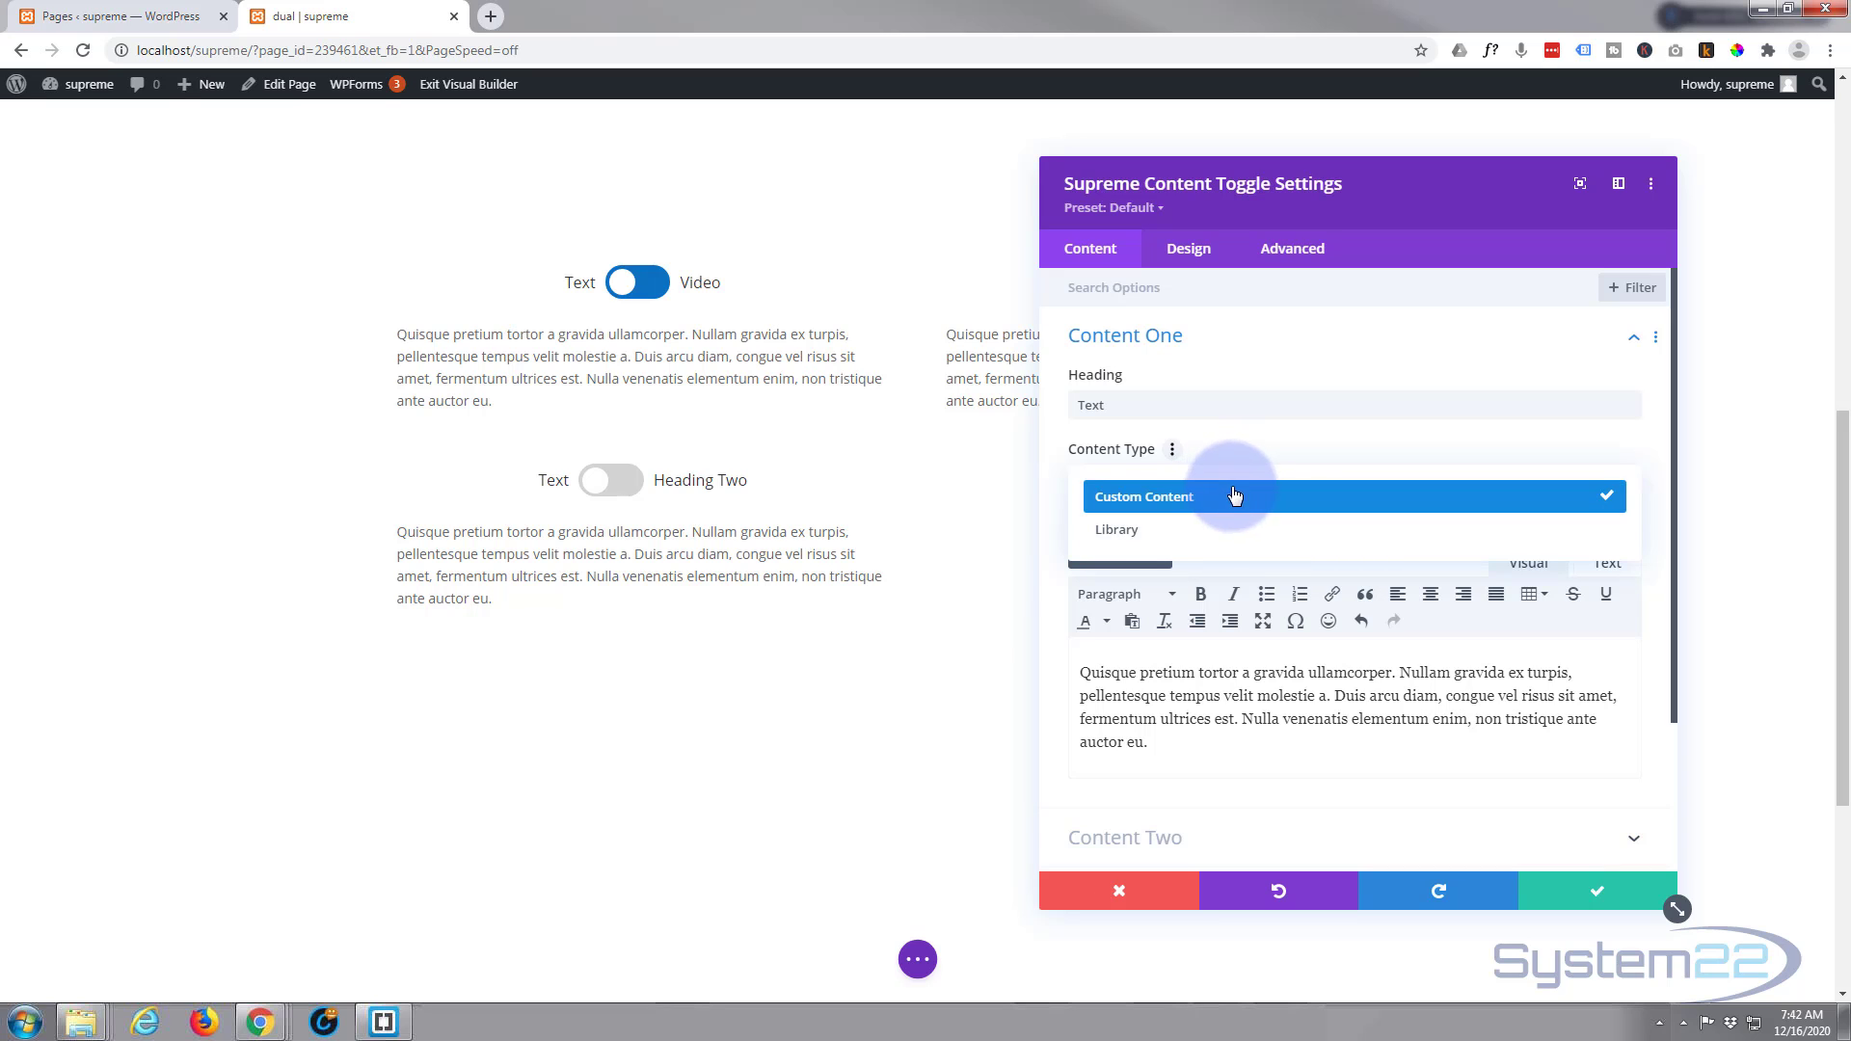
{"action": "left_click", "coordinate": [1243, 485]}
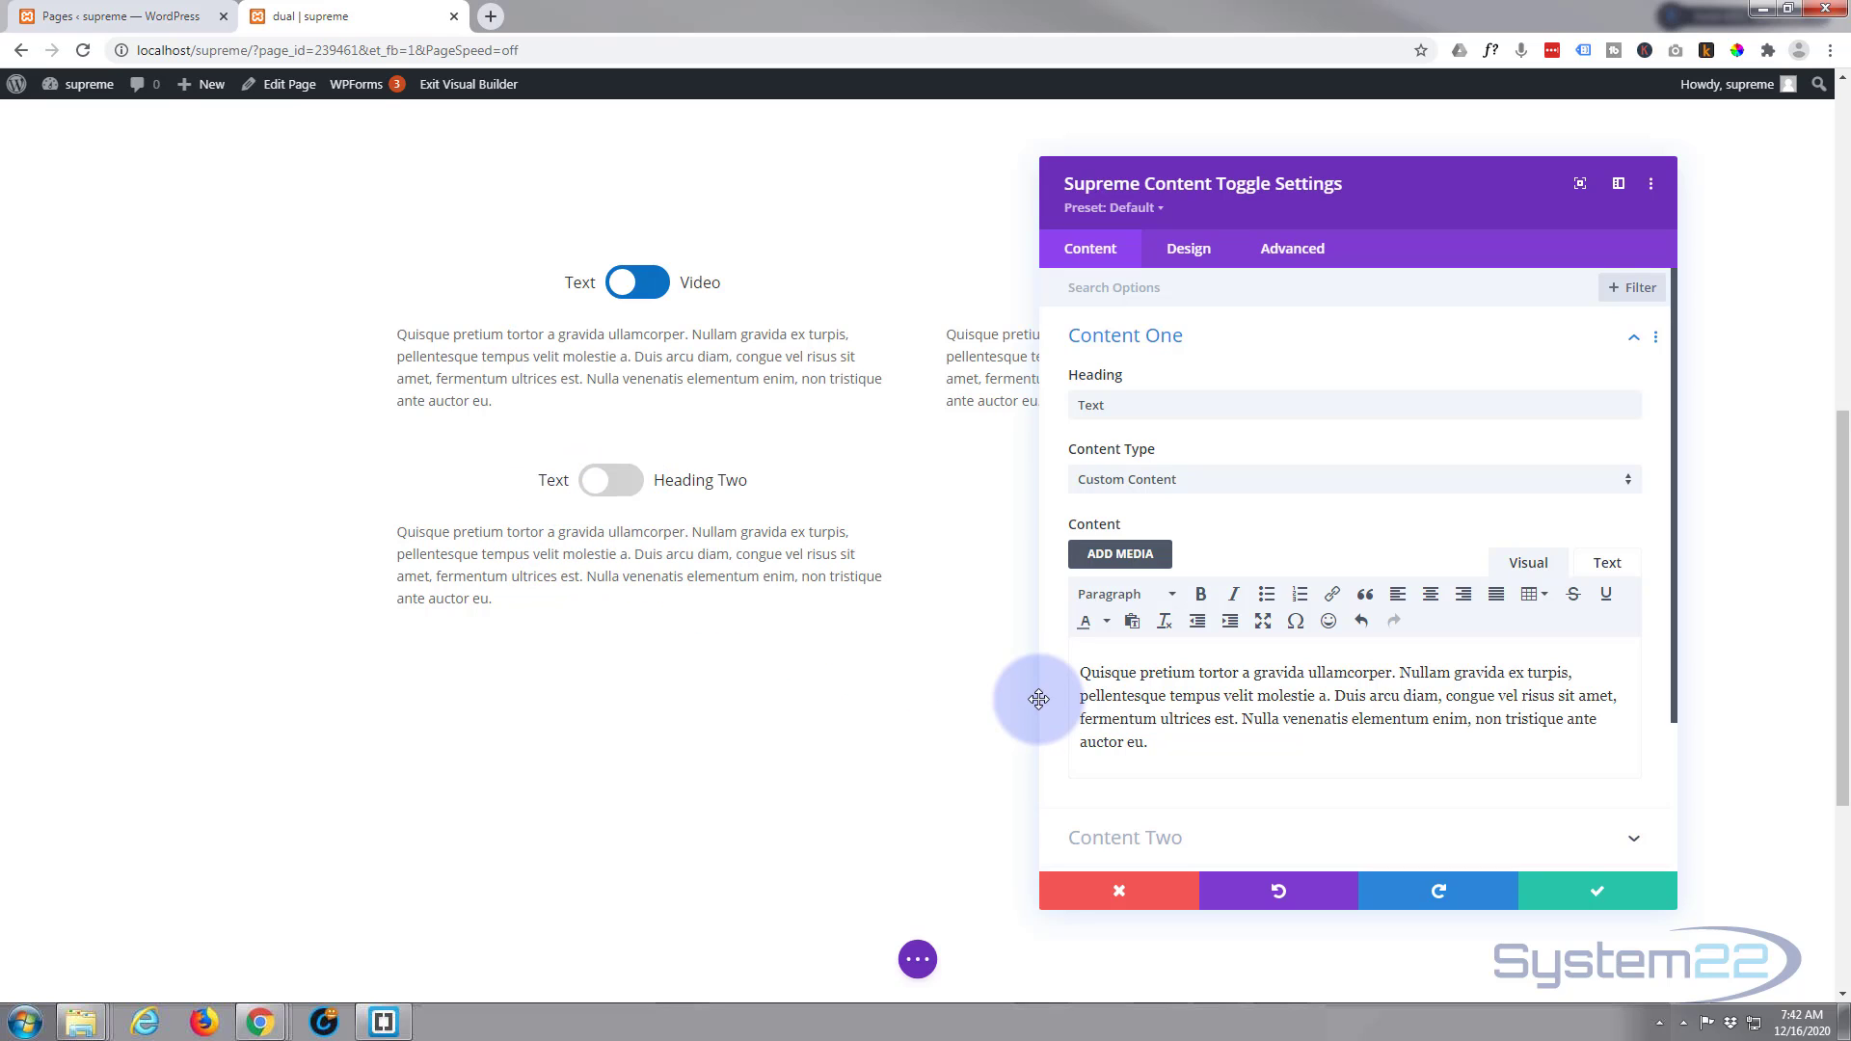
{"action": "left_click", "coordinate": [1607, 894]}
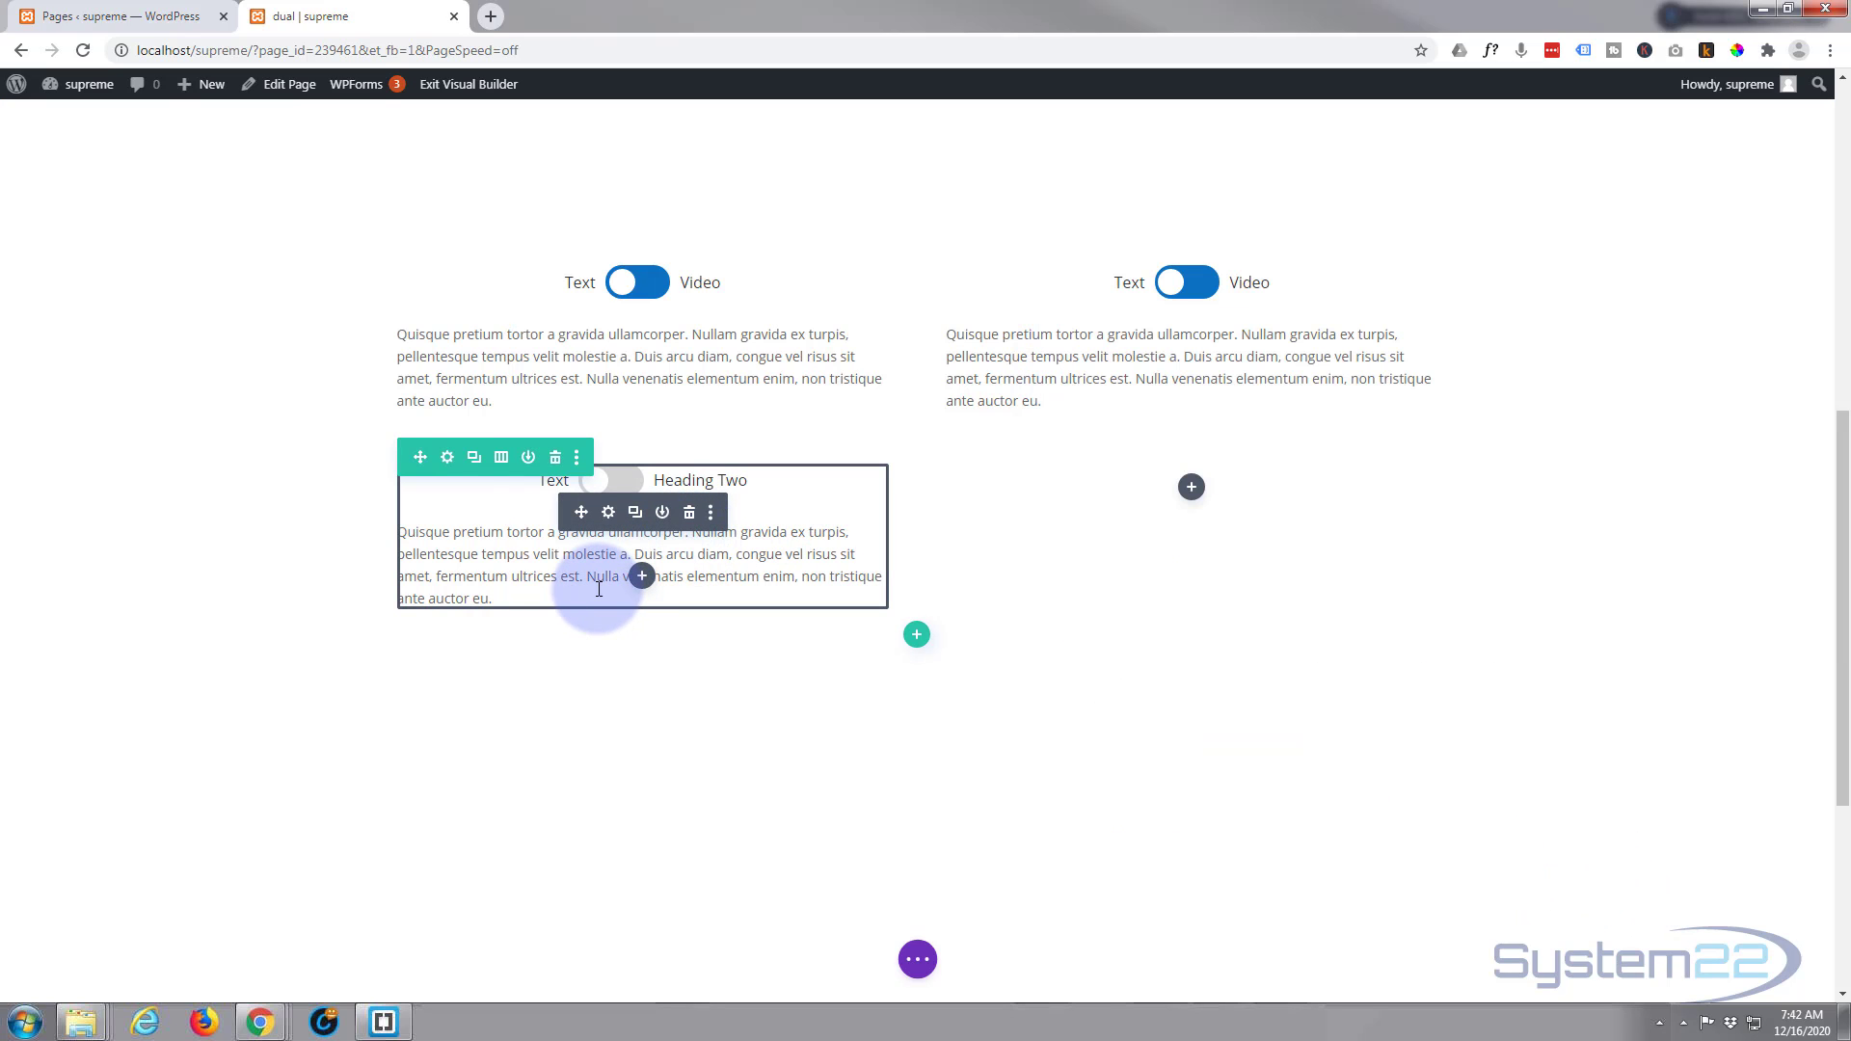
- Insert a Video module into the empty second column of the new row
{"action": "left_click", "coordinate": [1192, 490]}
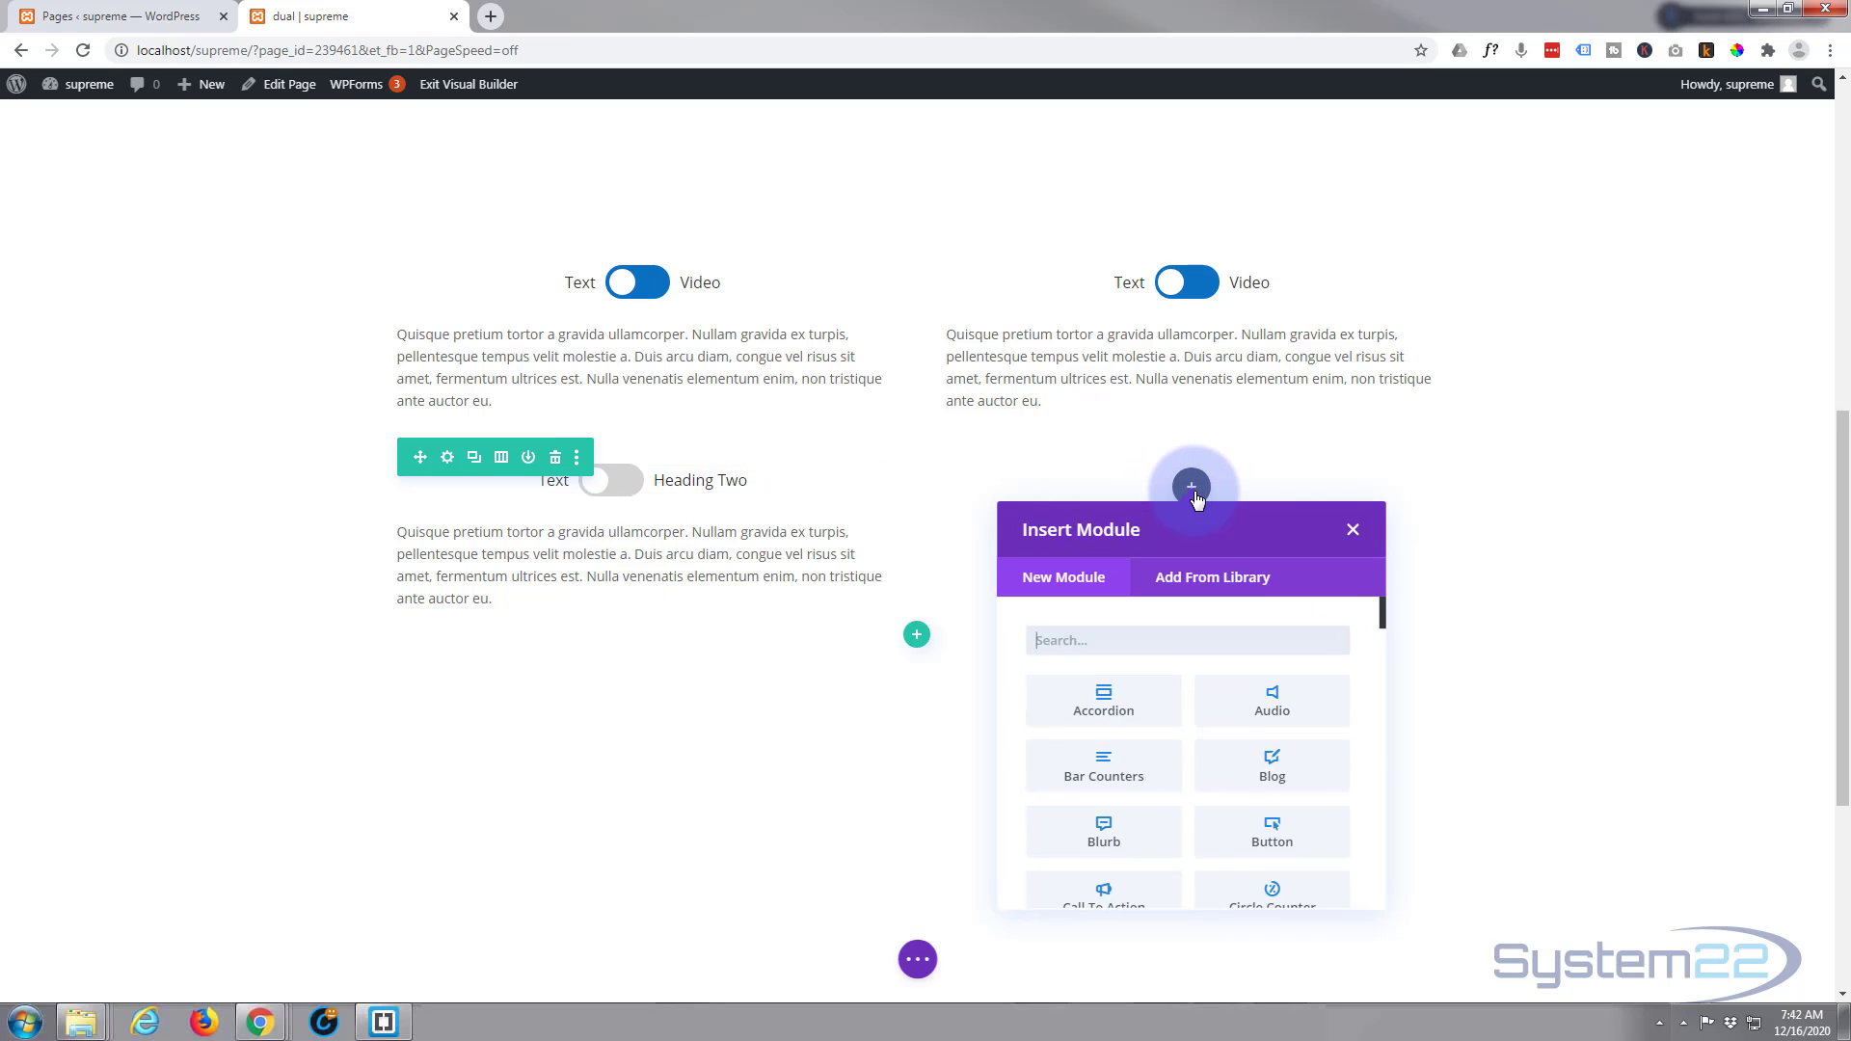
{"action": "scroll", "coordinate": [1166, 683], "scroll_direction": "down", "scroll_amount": 3}
{"action": "scroll", "coordinate": [1170, 683], "scroll_direction": "down", "scroll_amount": 10}
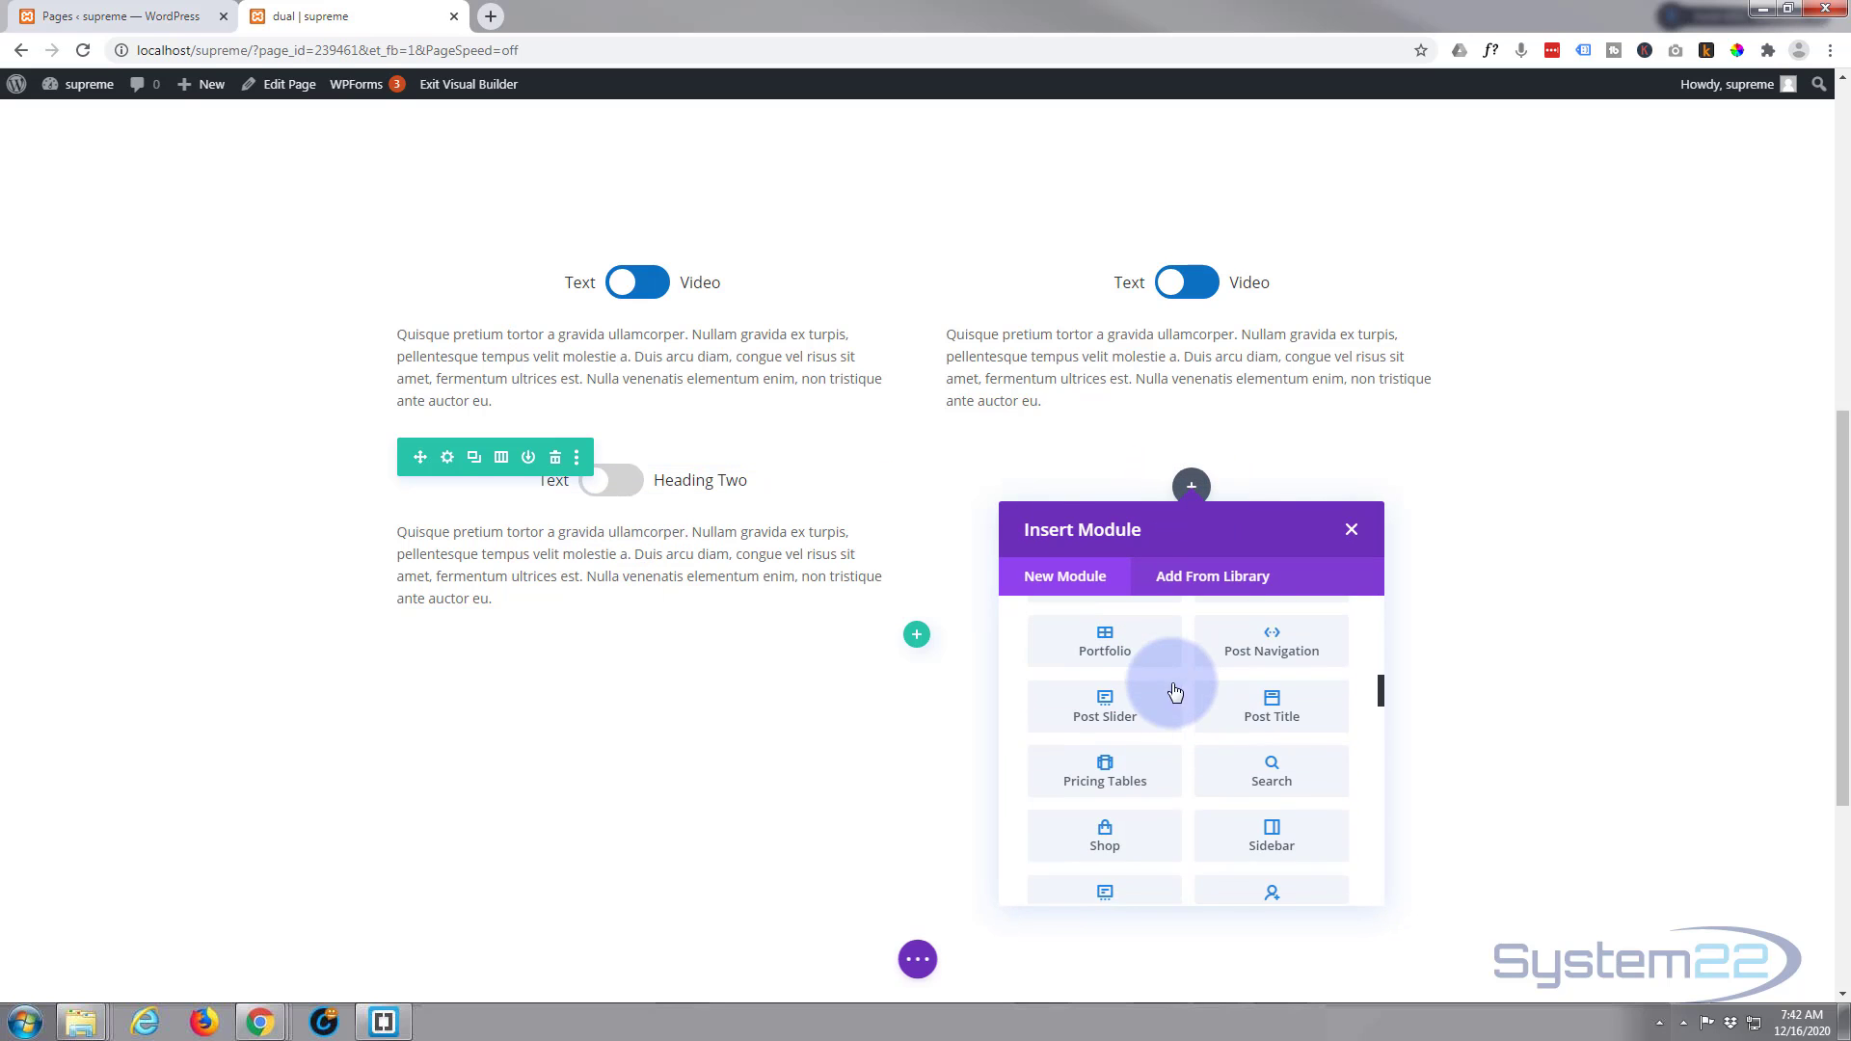
{"action": "scroll", "coordinate": [1177, 689], "scroll_direction": "down", "scroll_amount": 5}
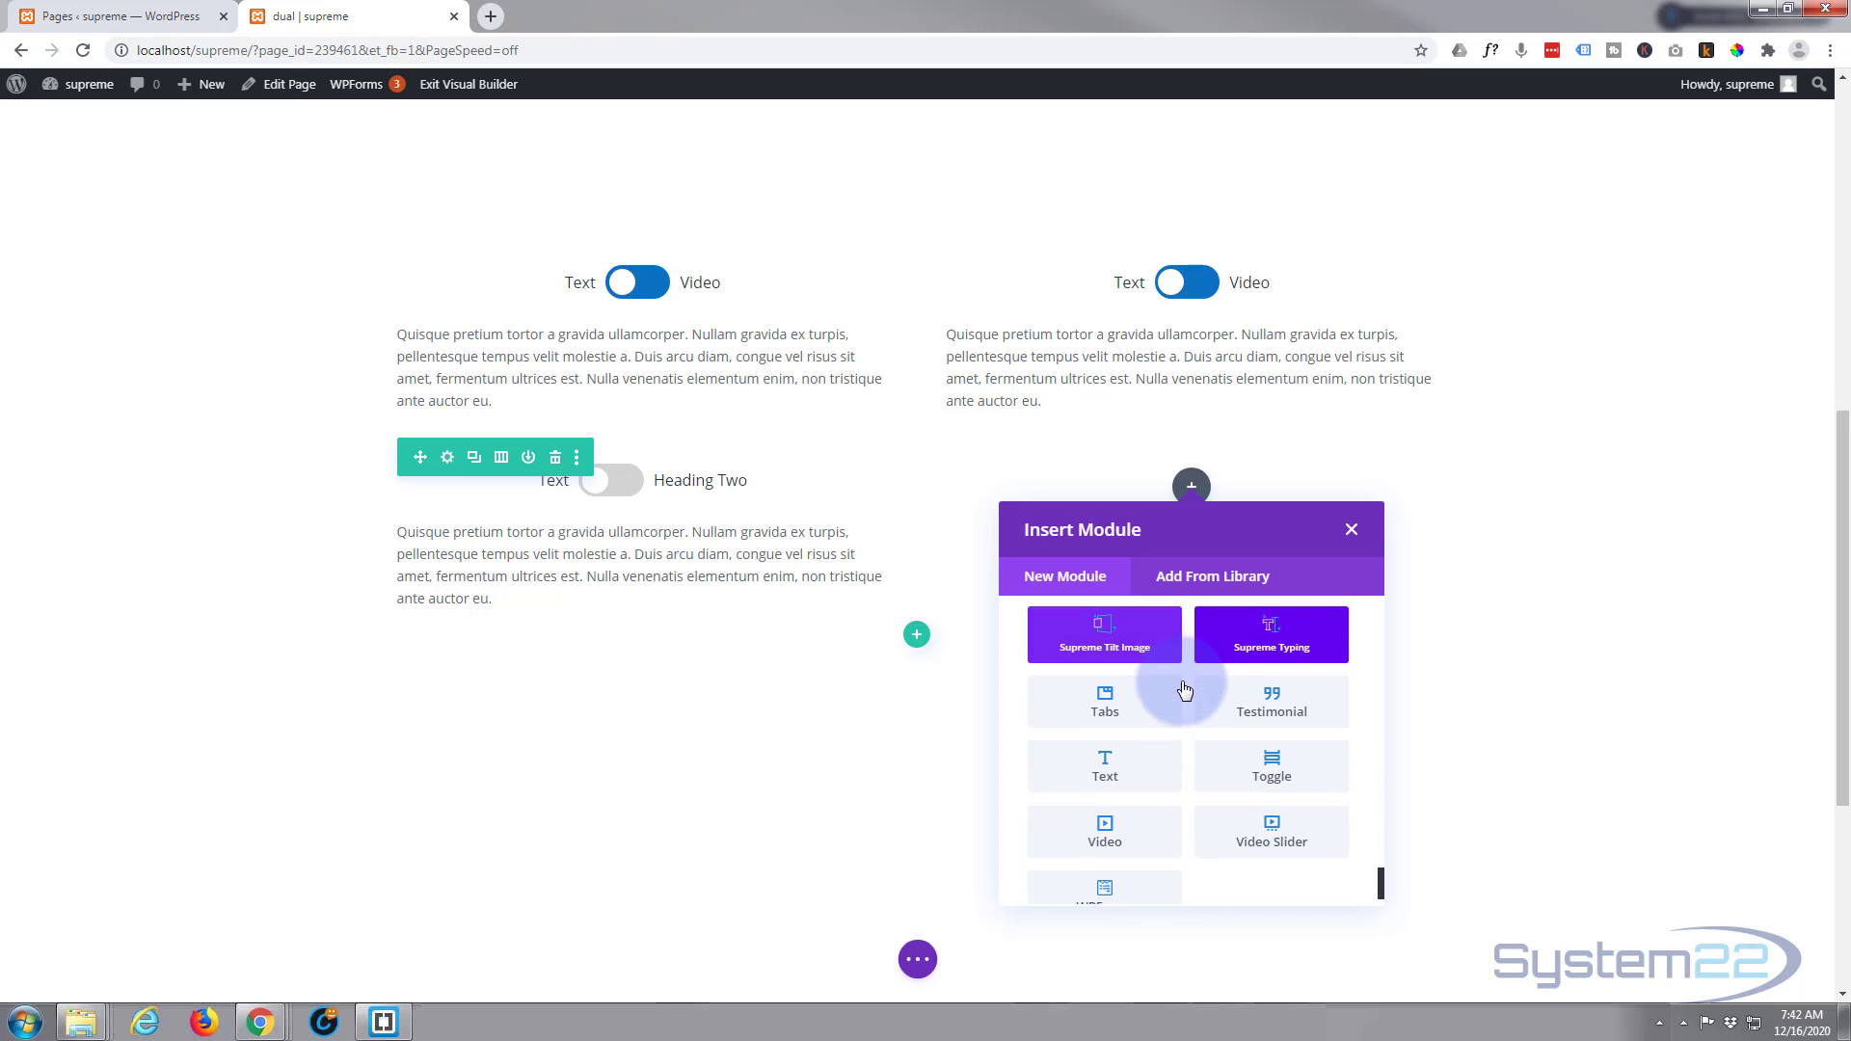
{"action": "left_click", "coordinate": [1123, 795]}
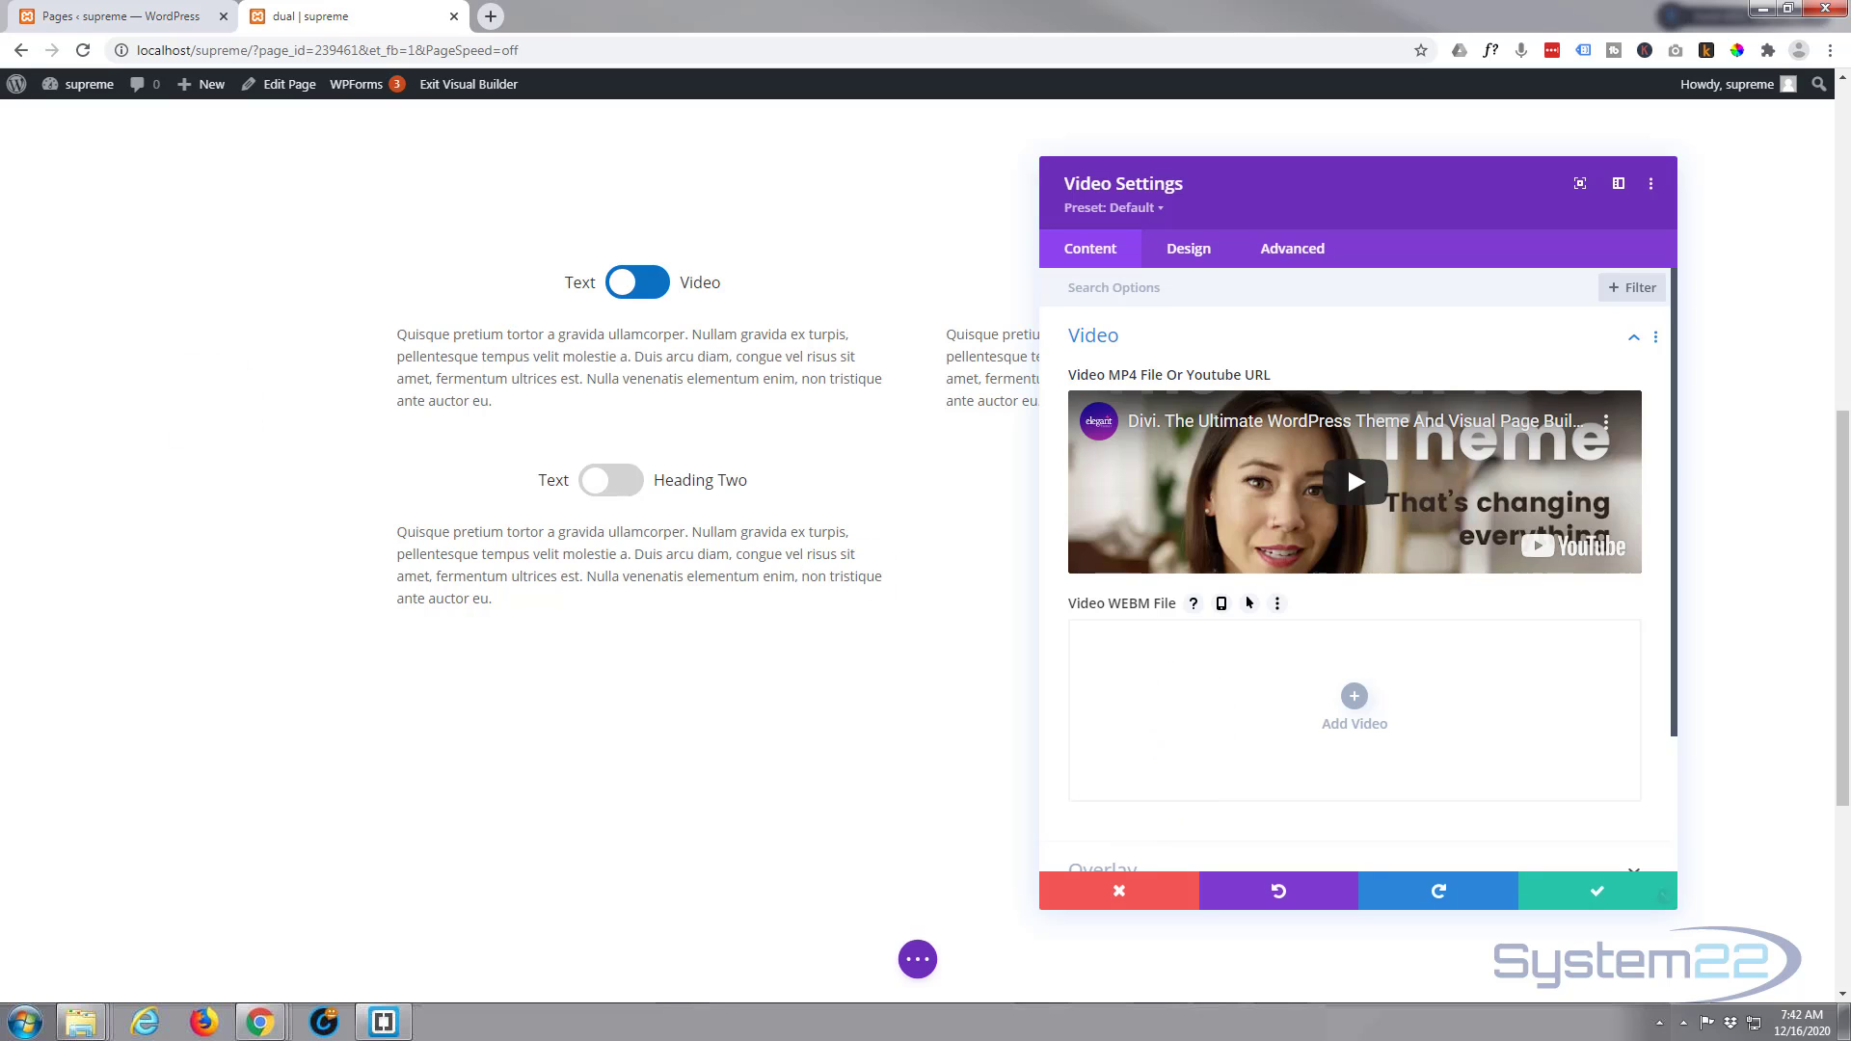
- Switch to the YouTube window and copy the share link of the "Divi Supreme Modules New Content Toggle Module" video
{"action": "left_click_drag", "start_coordinate": [2, 31], "coordinate": [728, 67]}
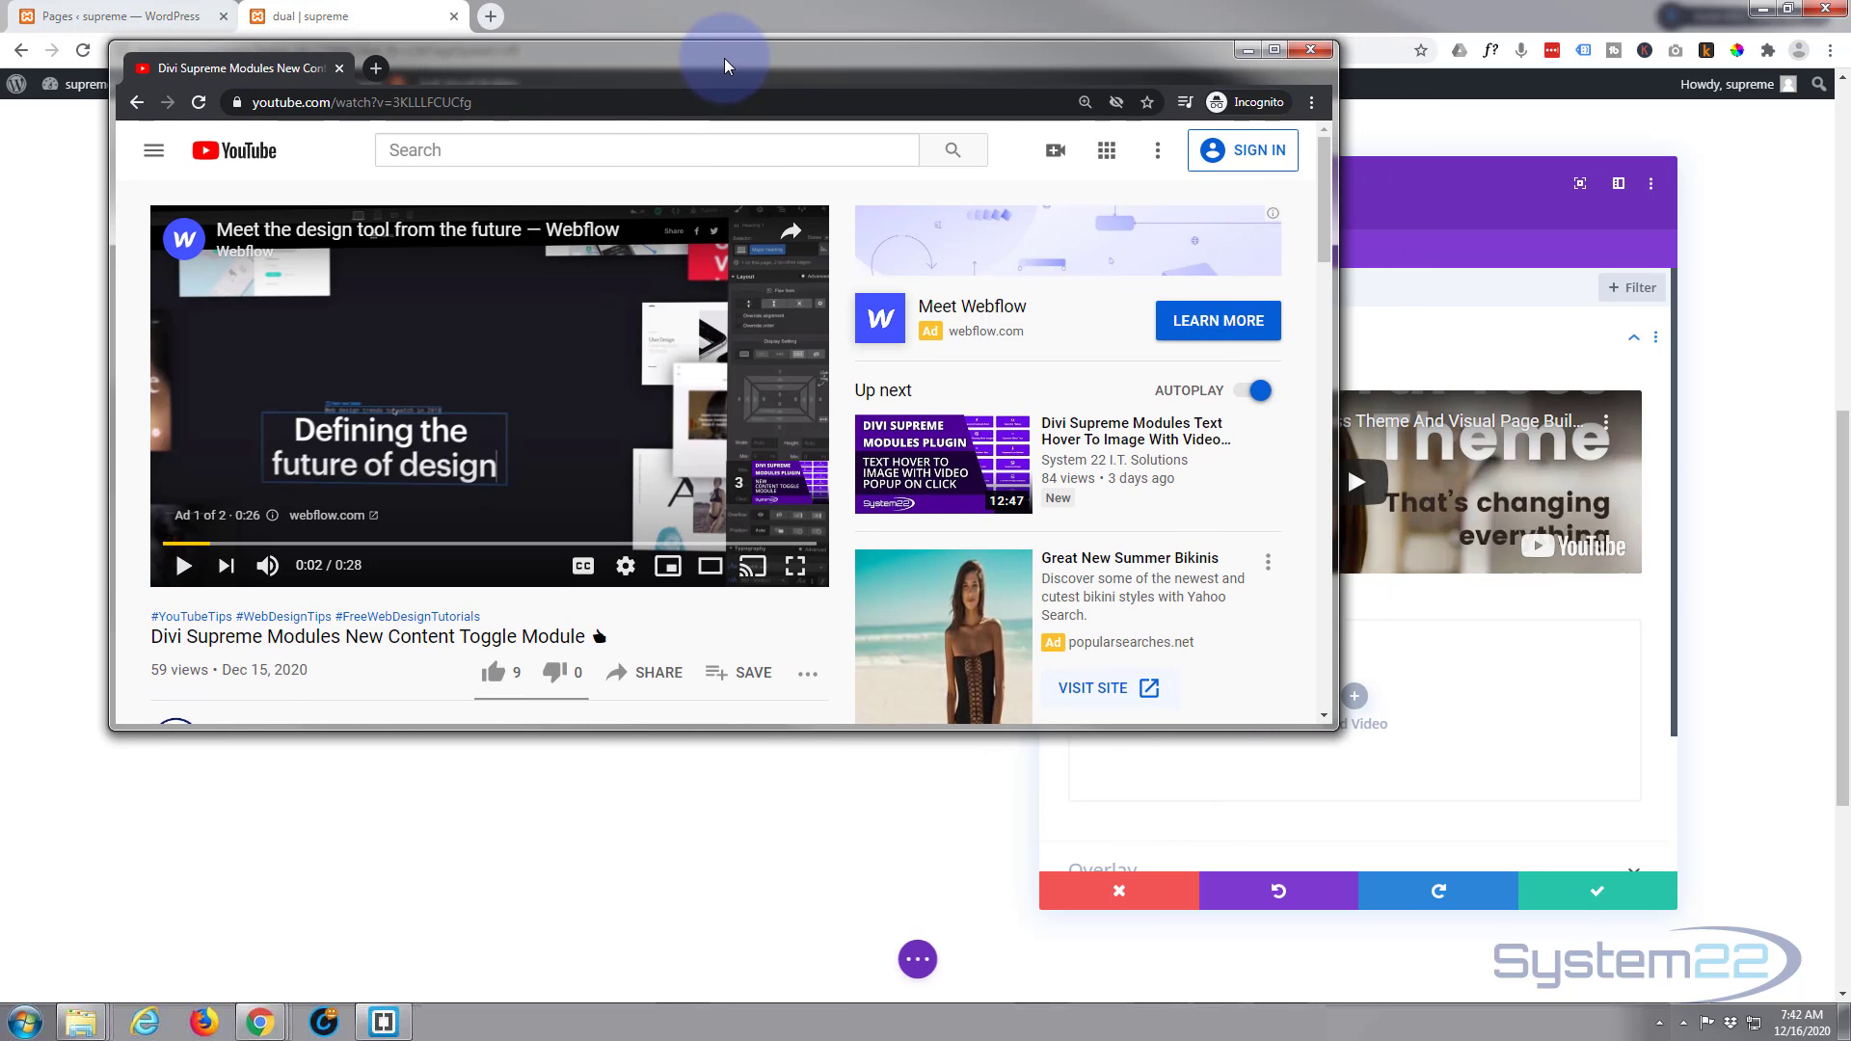
{"action": "left_click", "coordinate": [661, 681]}
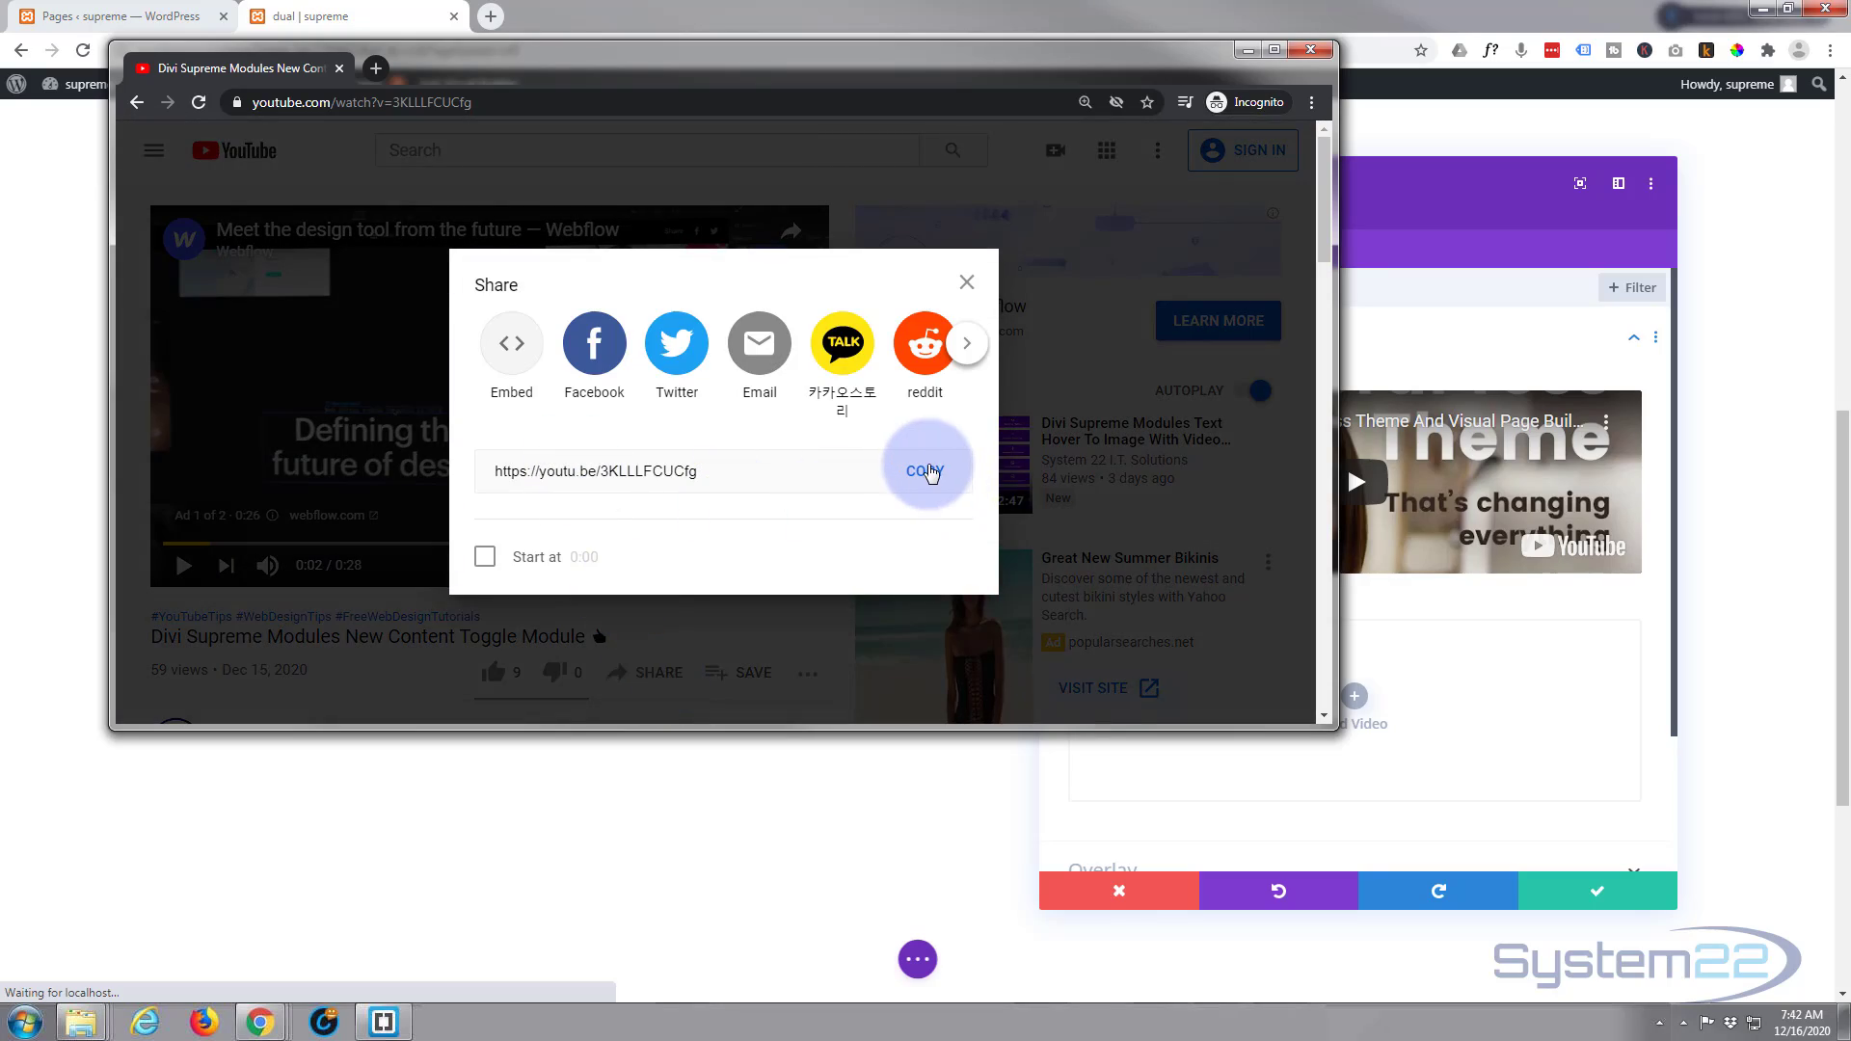
{"action": "left_click", "coordinate": [890, 482]}
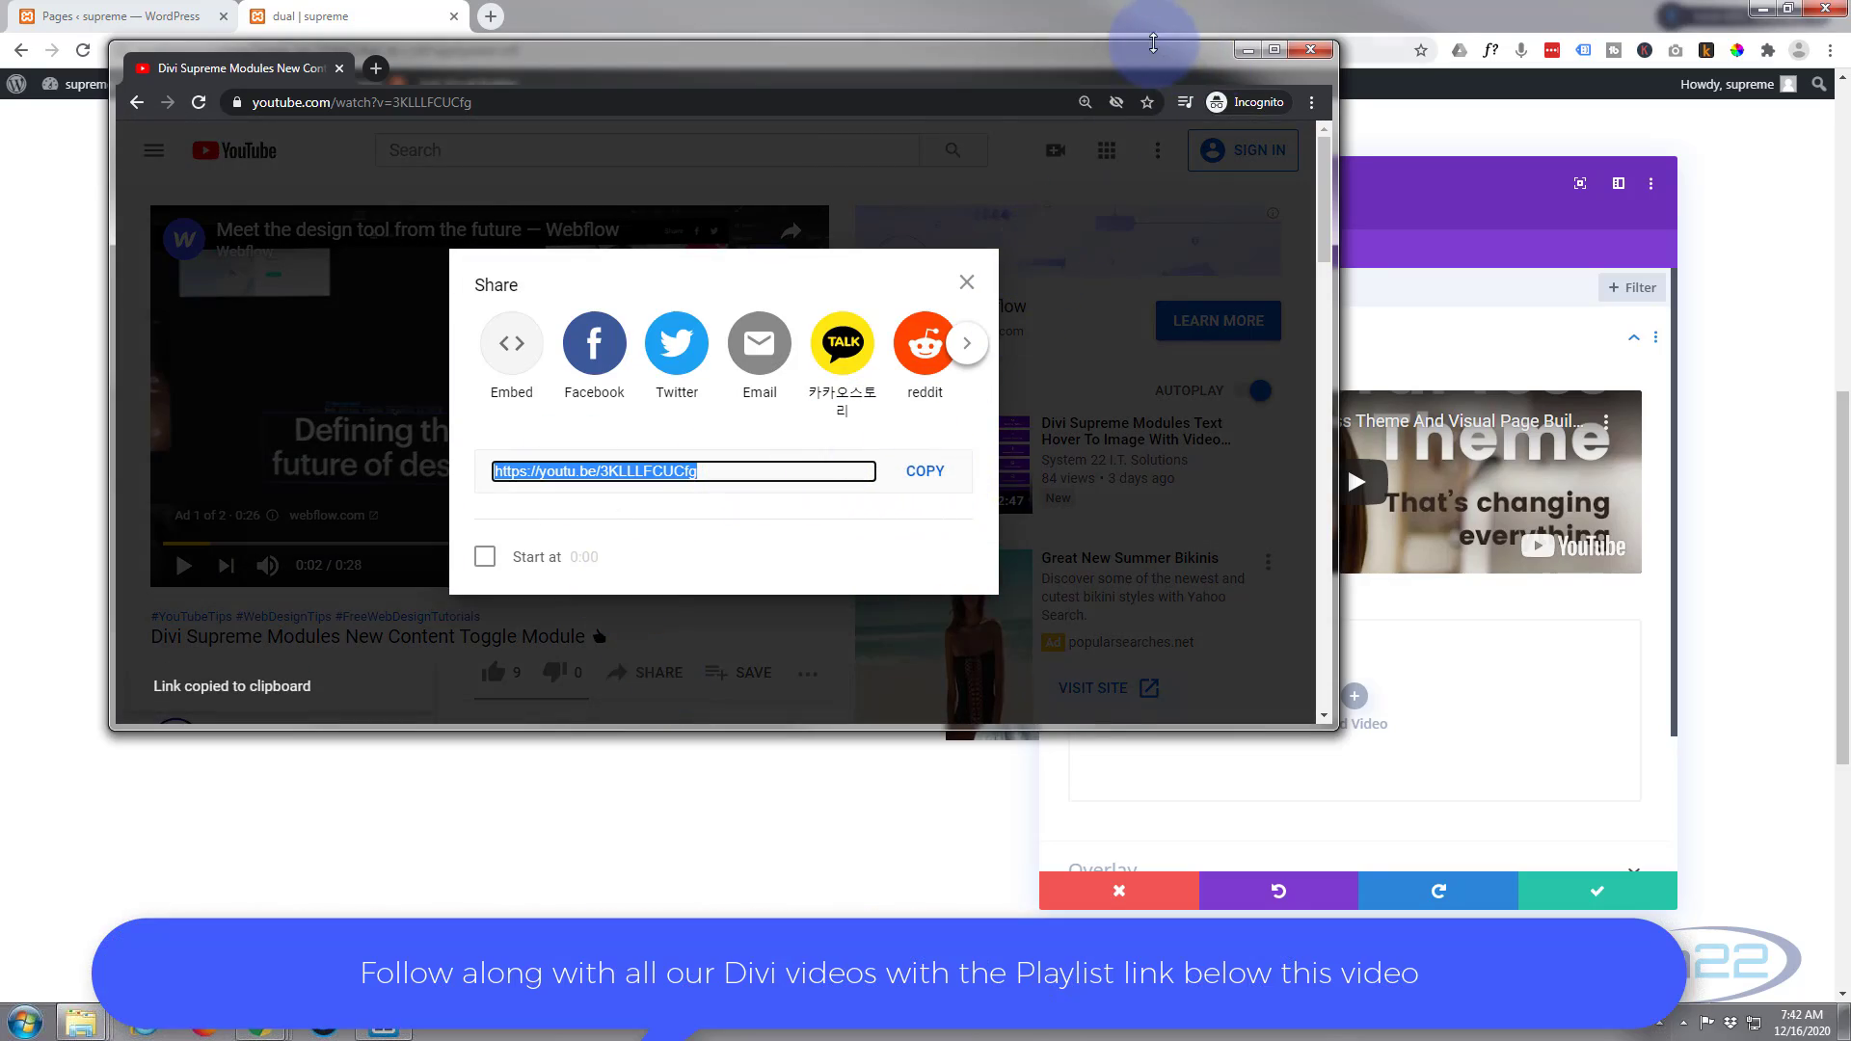
{"action": "left_click_drag", "start_coordinate": [1138, 53], "coordinate": [0, 96]}
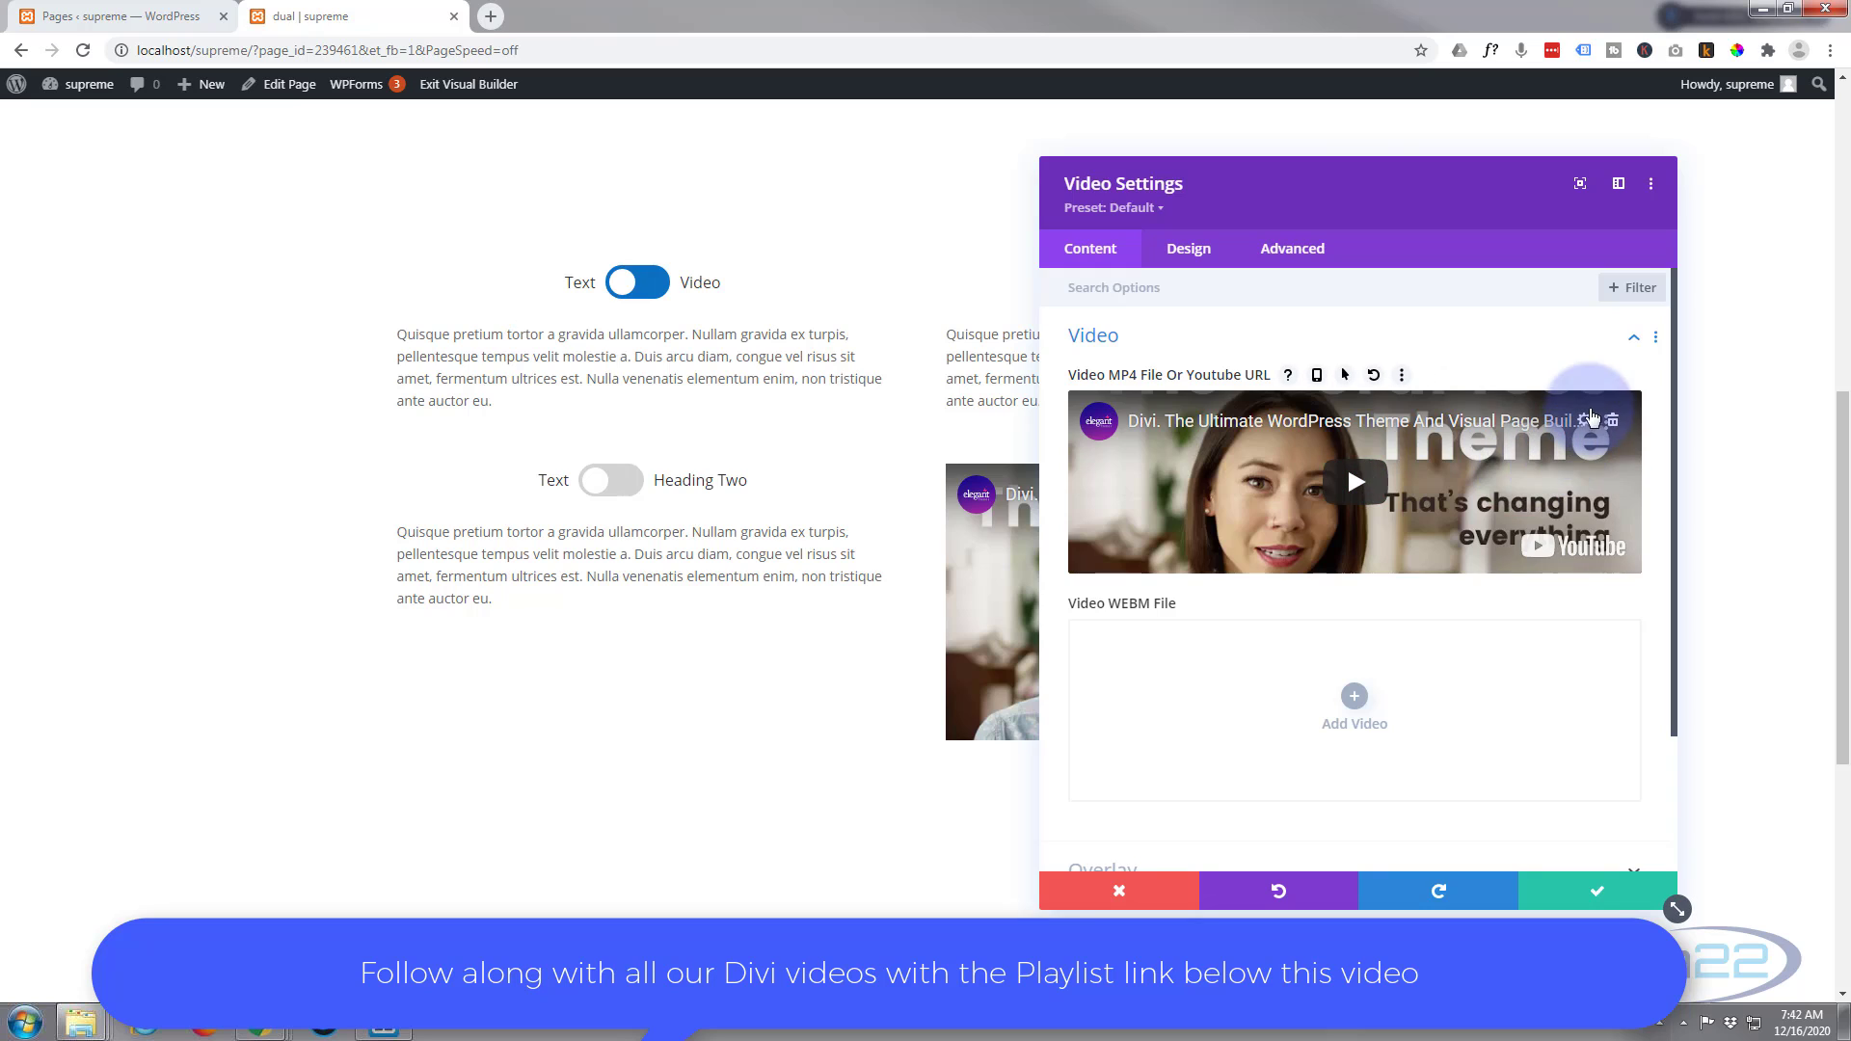
{"action": "left_click", "coordinate": [1612, 423]}
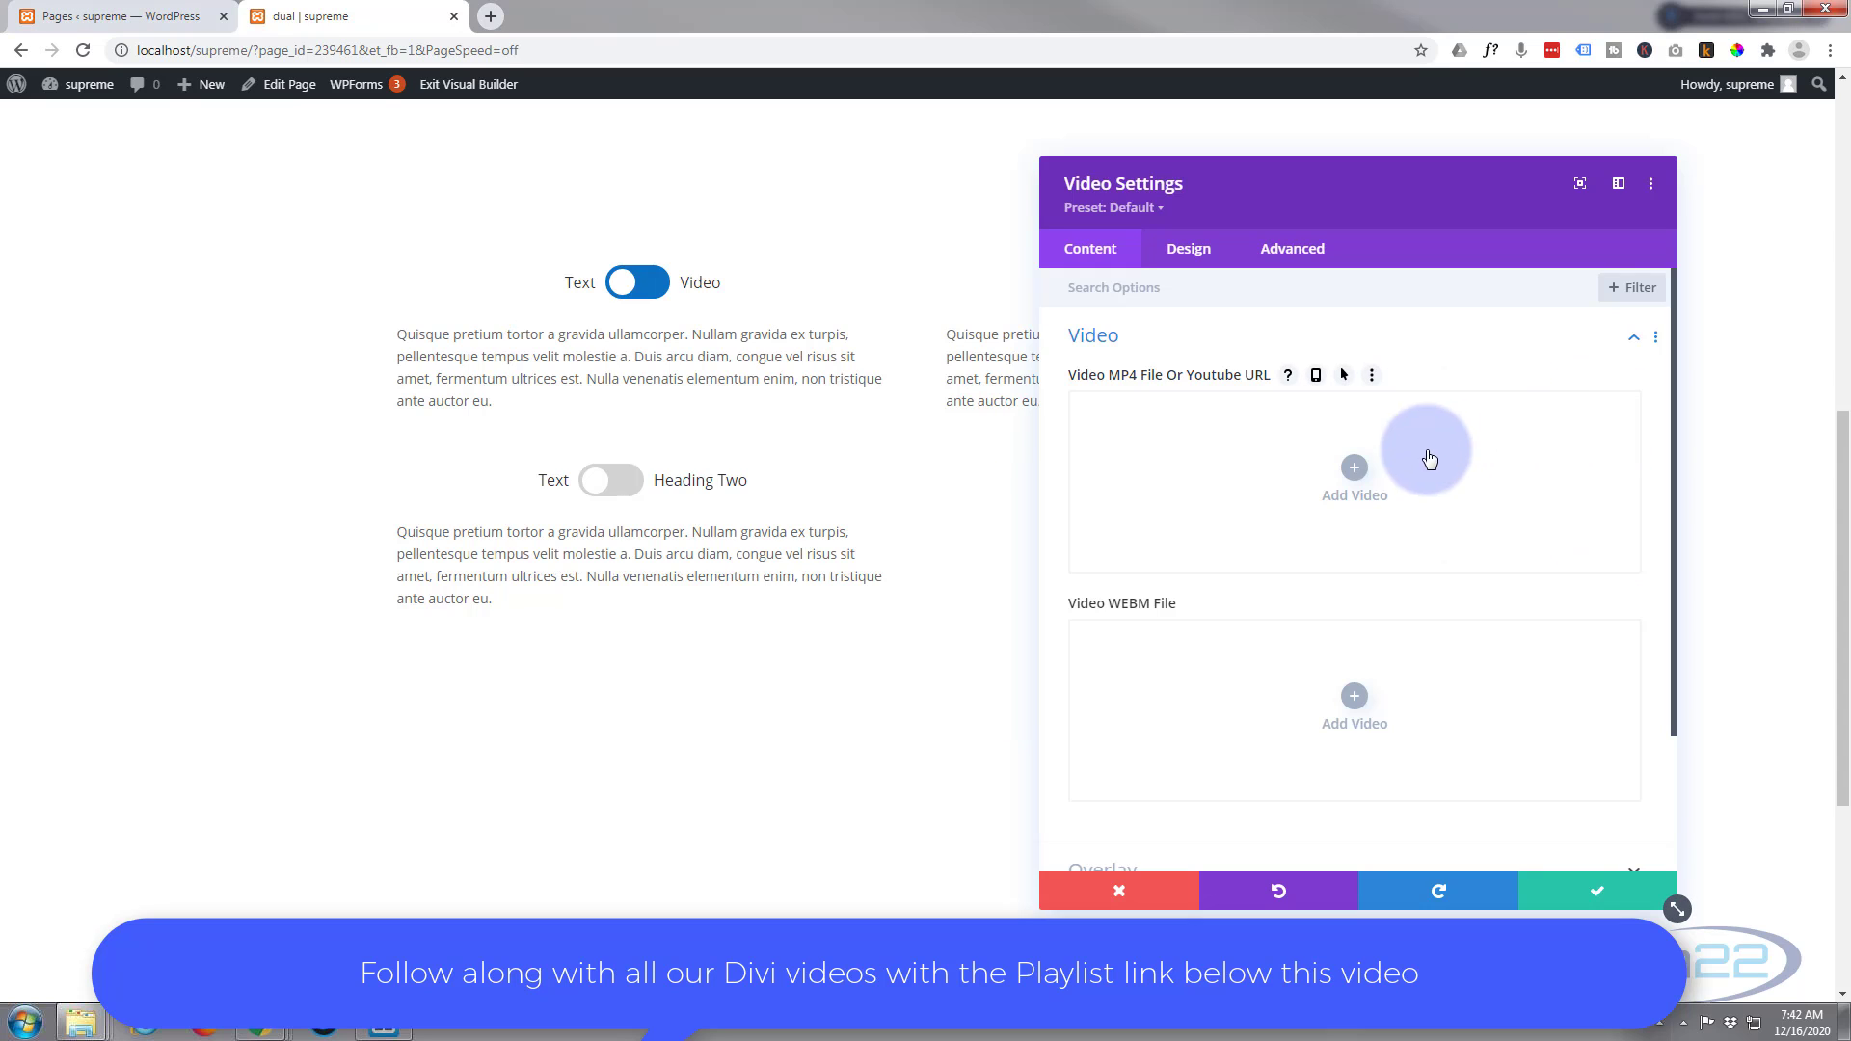
{"action": "left_click", "coordinate": [1350, 465]}
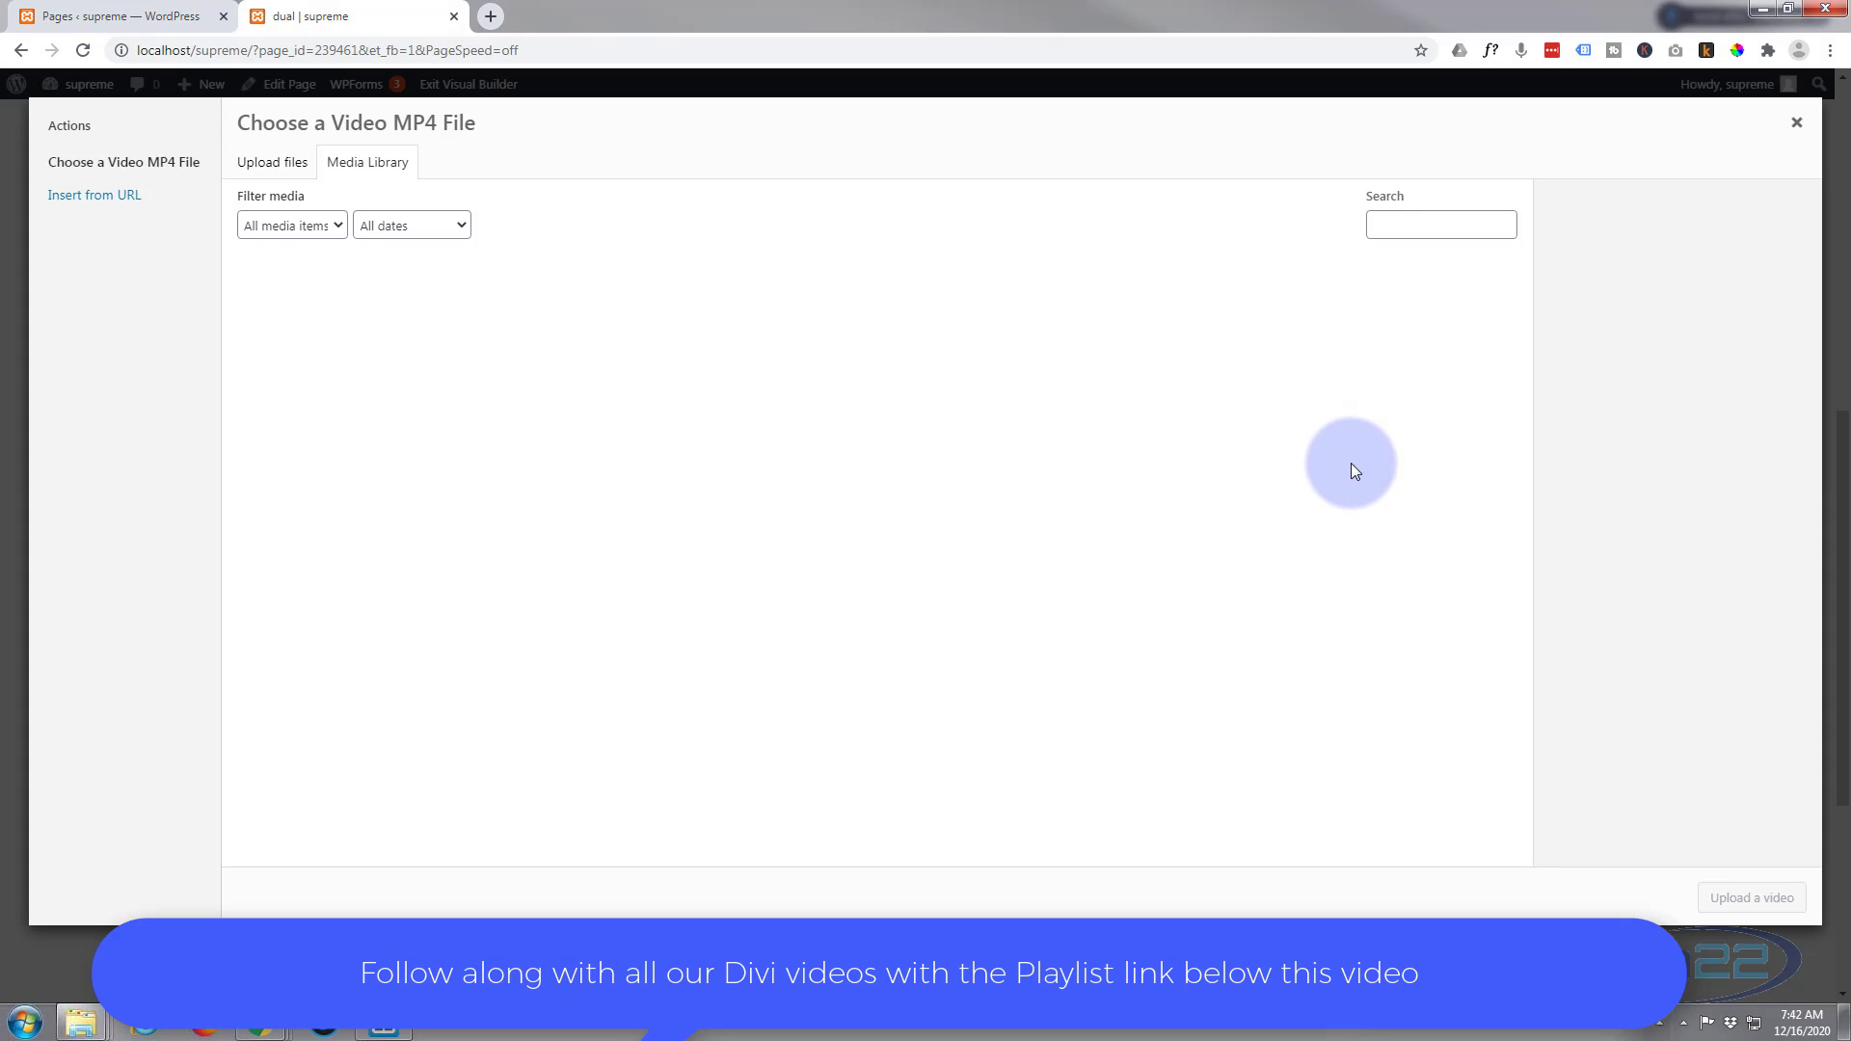
{"action": "left_click", "coordinate": [82, 197]}
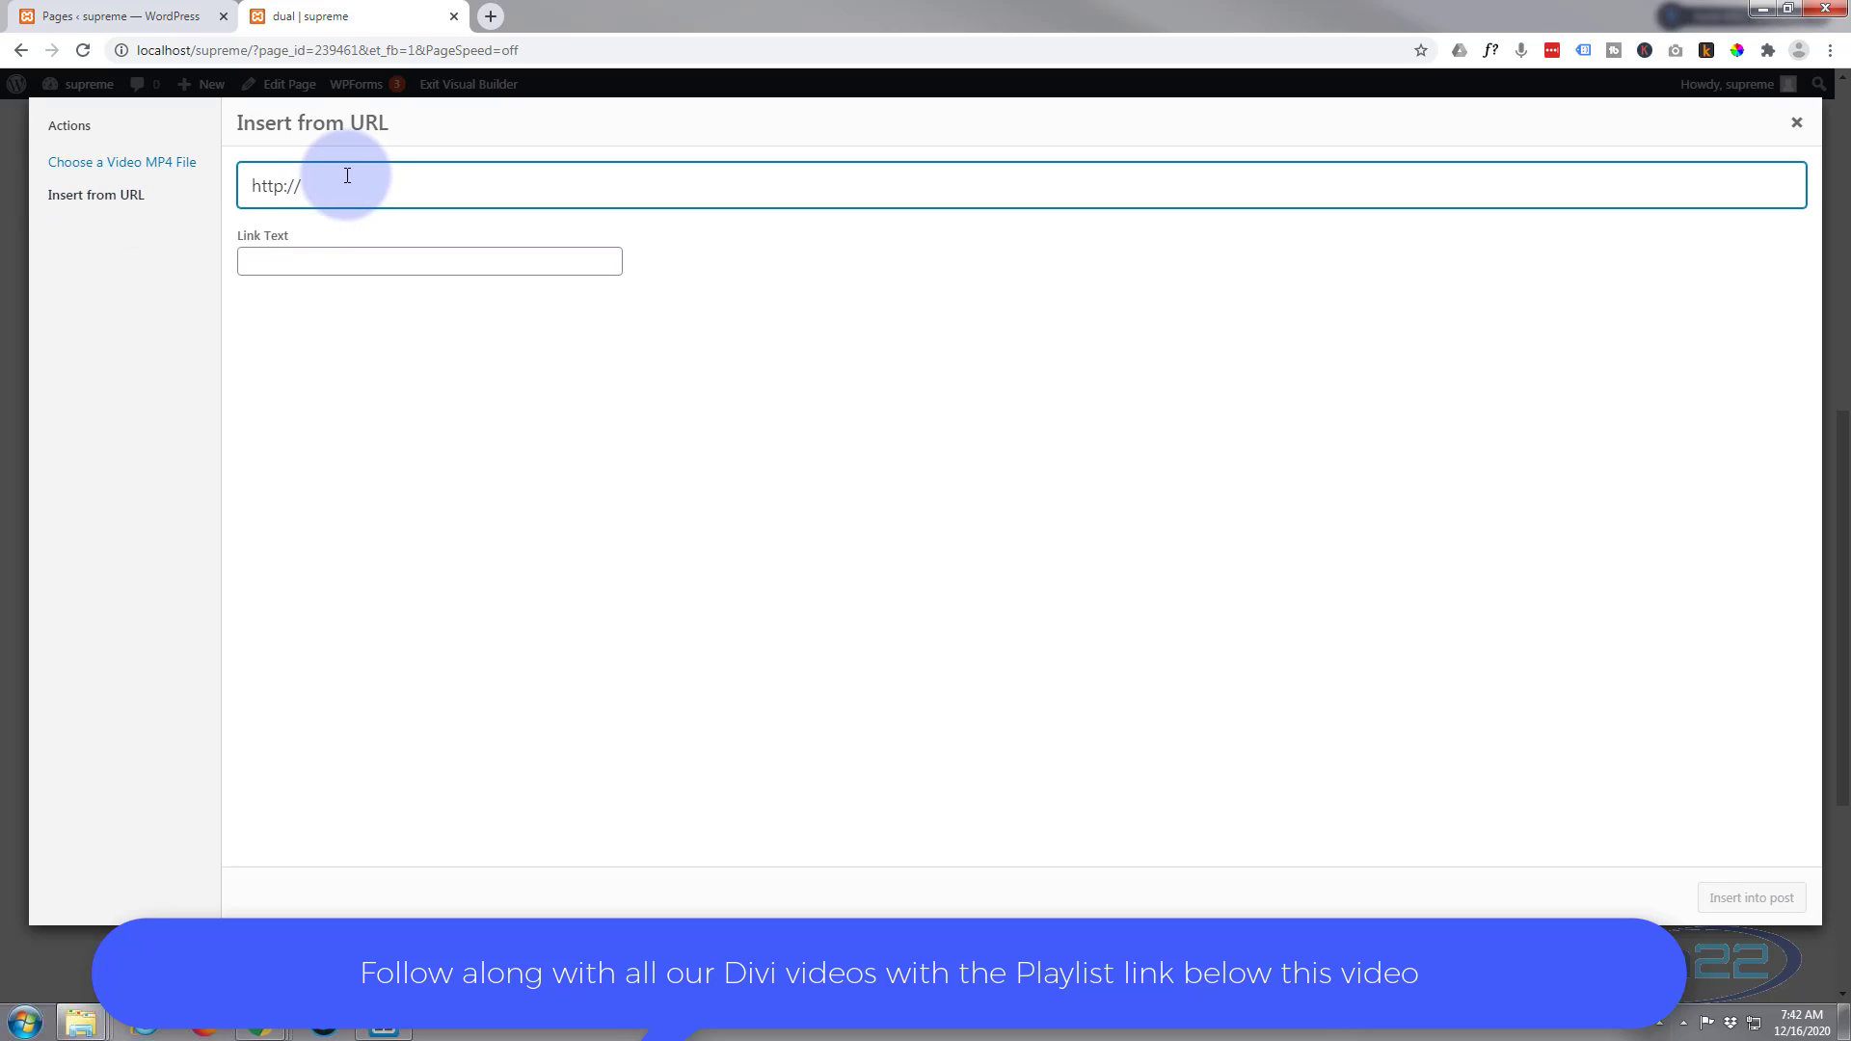
{"action": "left_click_drag", "start_coordinate": [347, 179], "coordinate": [251, 184]}
{"action": "key", "text": "ctrl+v"}
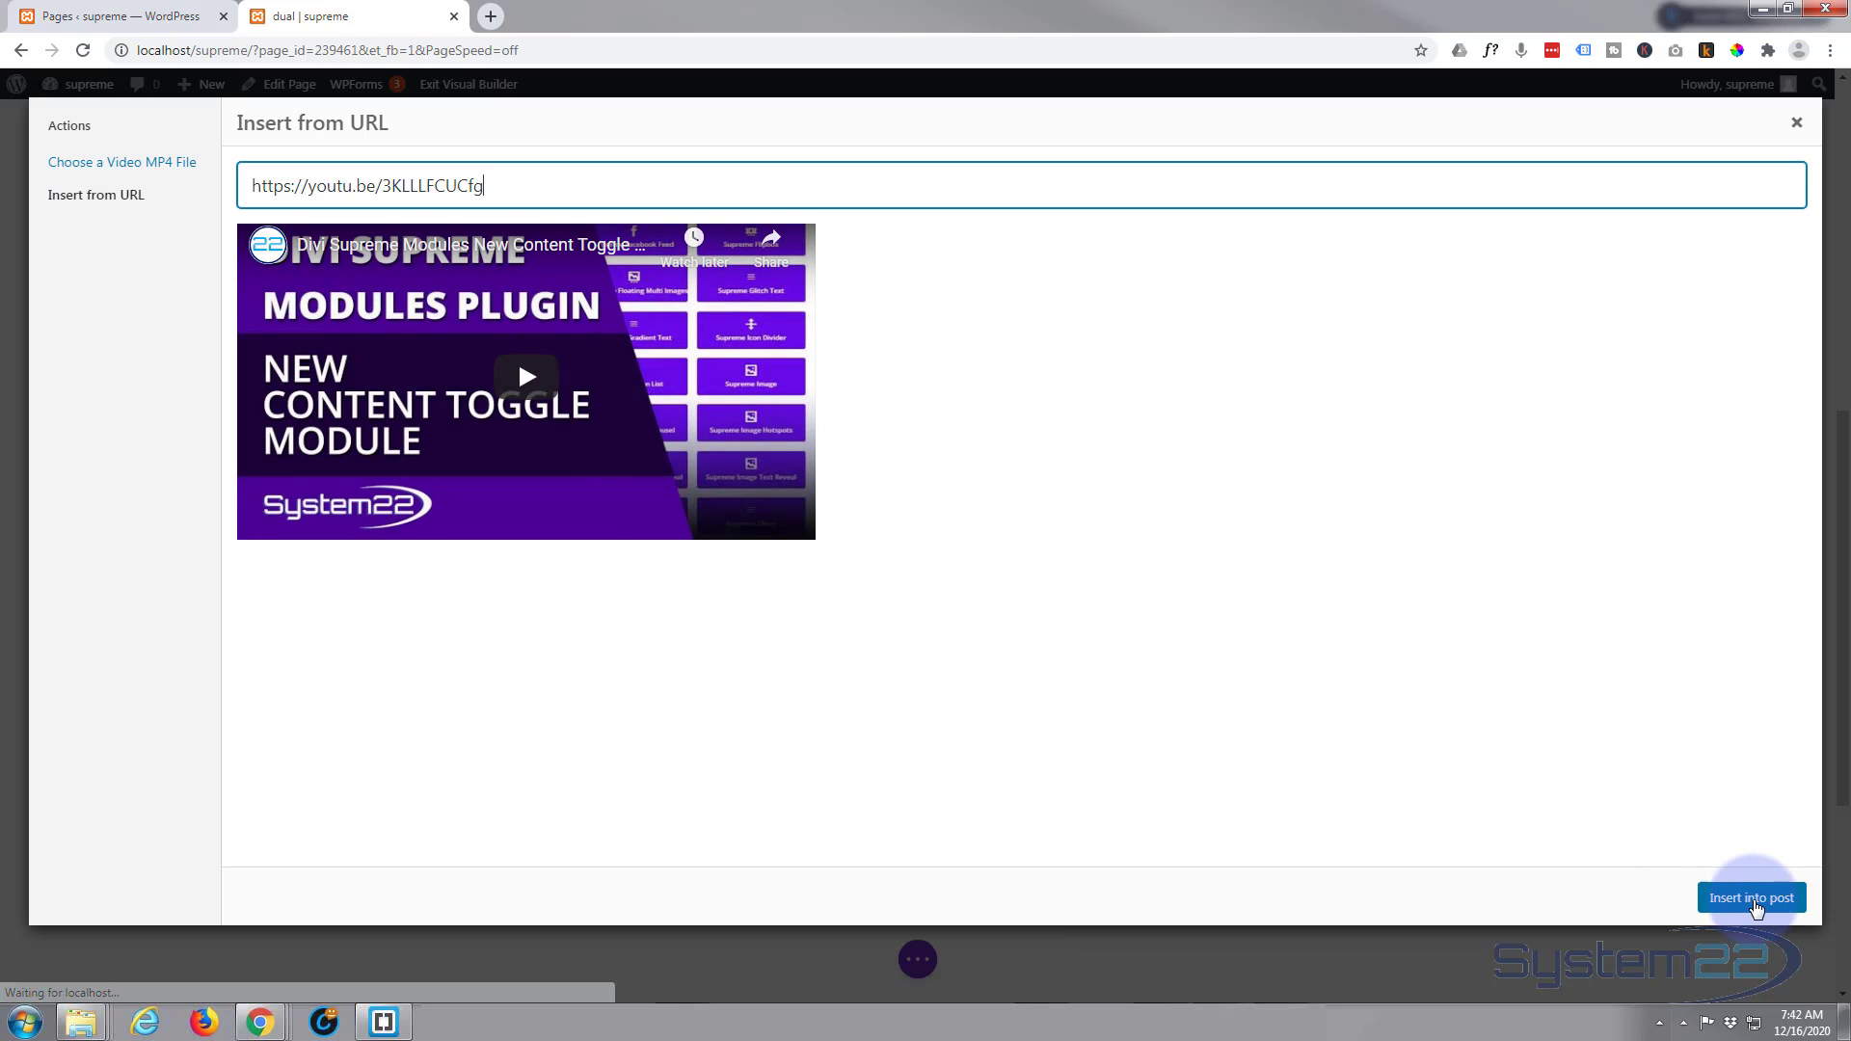
{"action": "left_click", "coordinate": [1755, 902]}
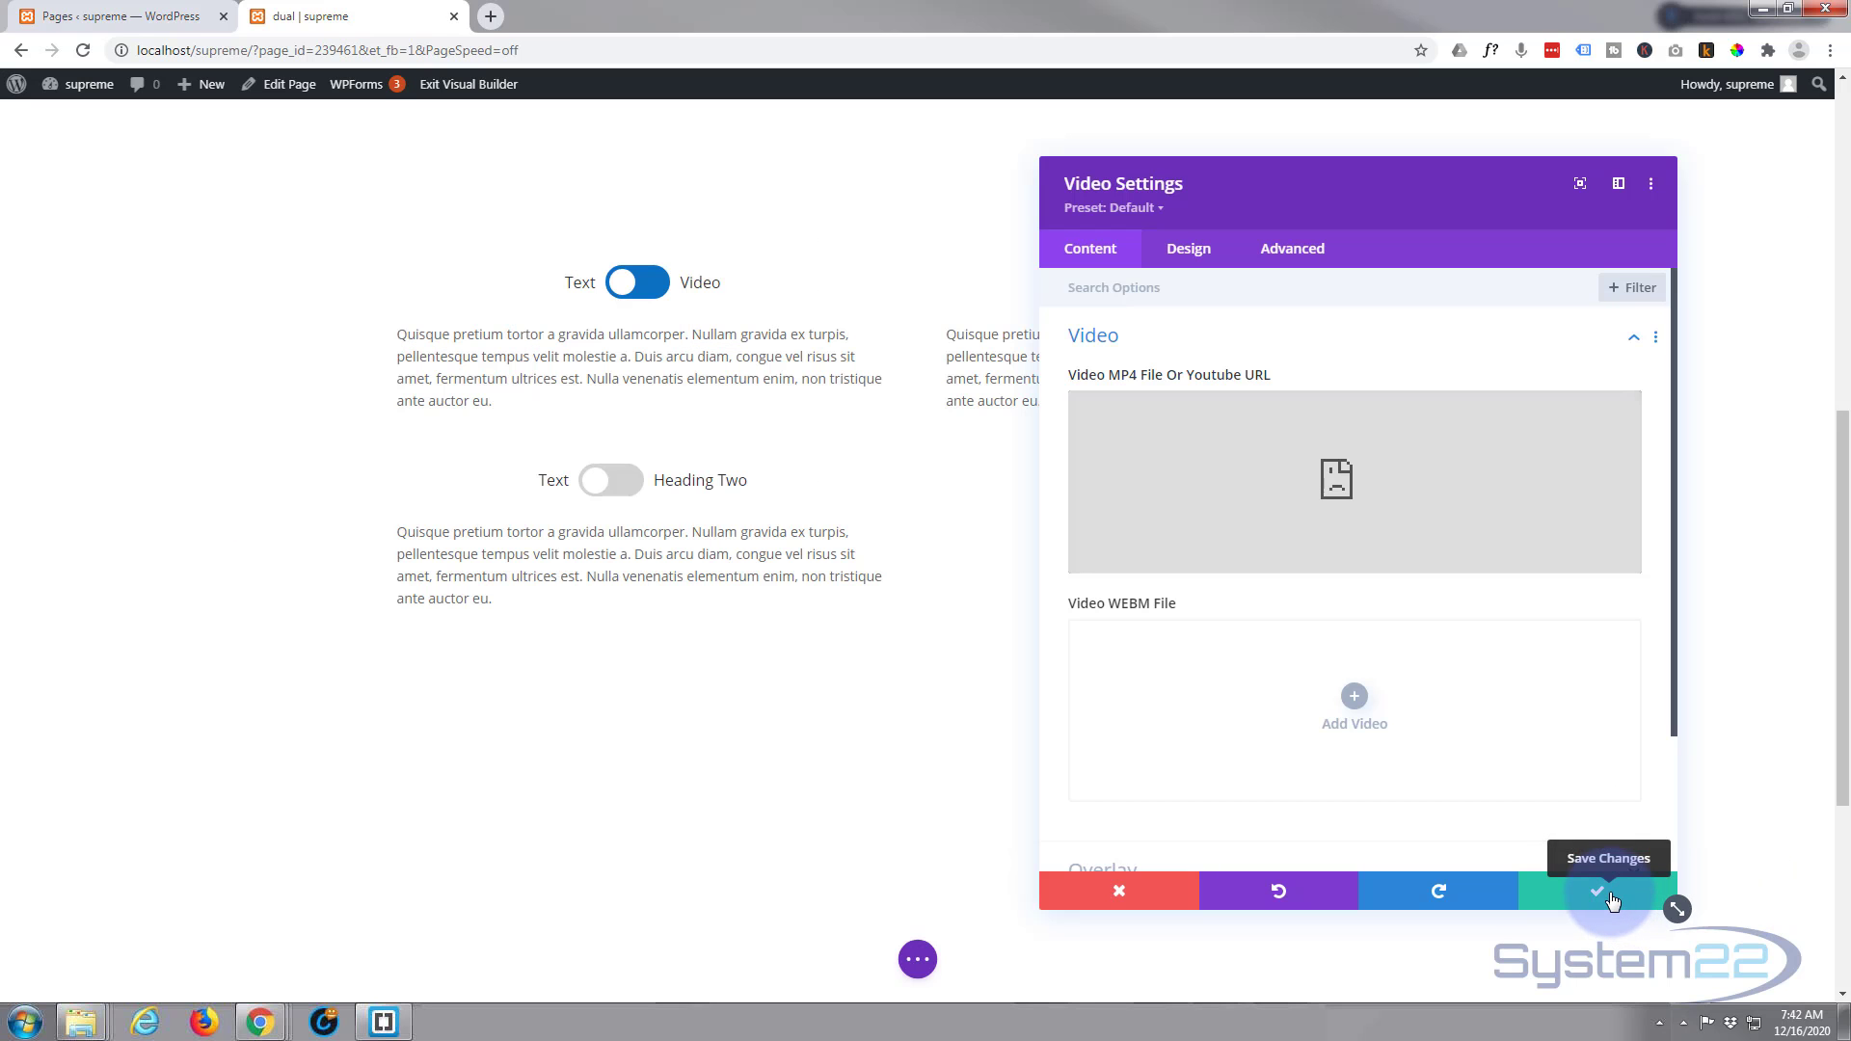
{"action": "left_click", "coordinate": [1612, 900]}
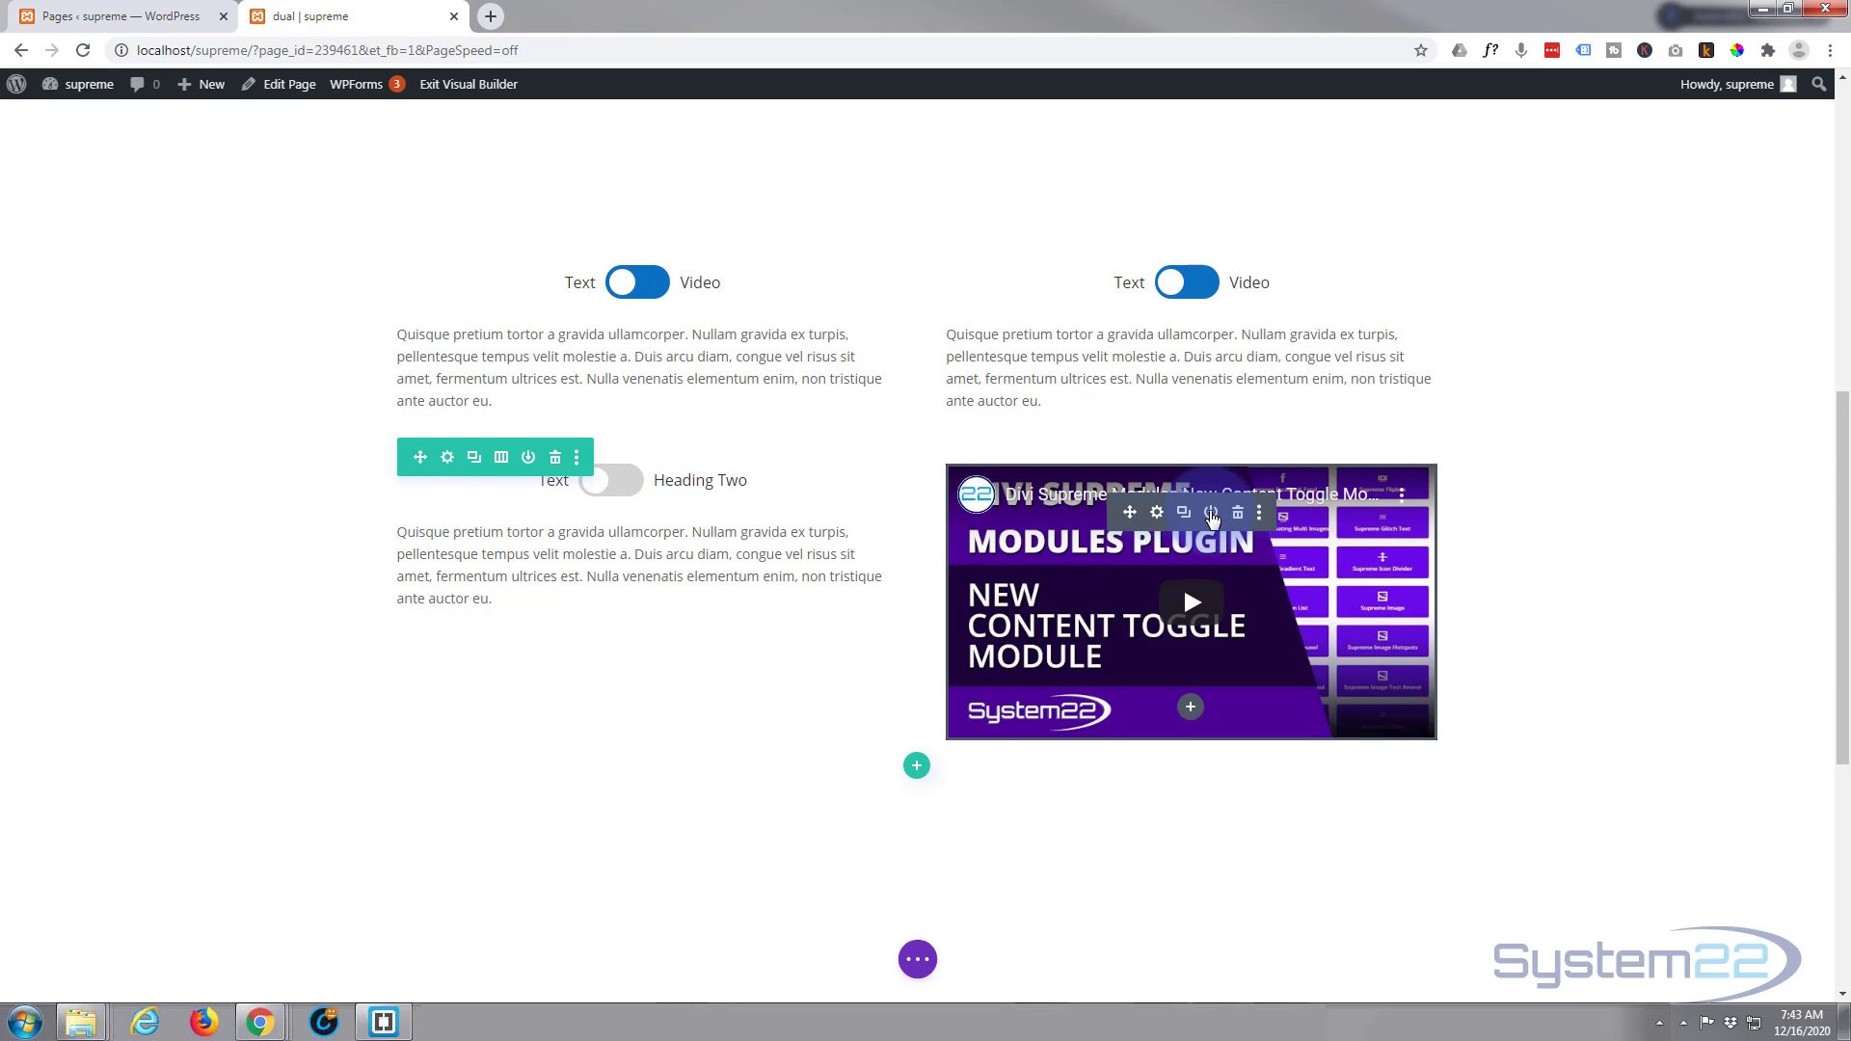
- Save the Video module to the Divi Library as "togvid" and delete the module from the page
{"action": "left_click", "coordinate": [1211, 513]}
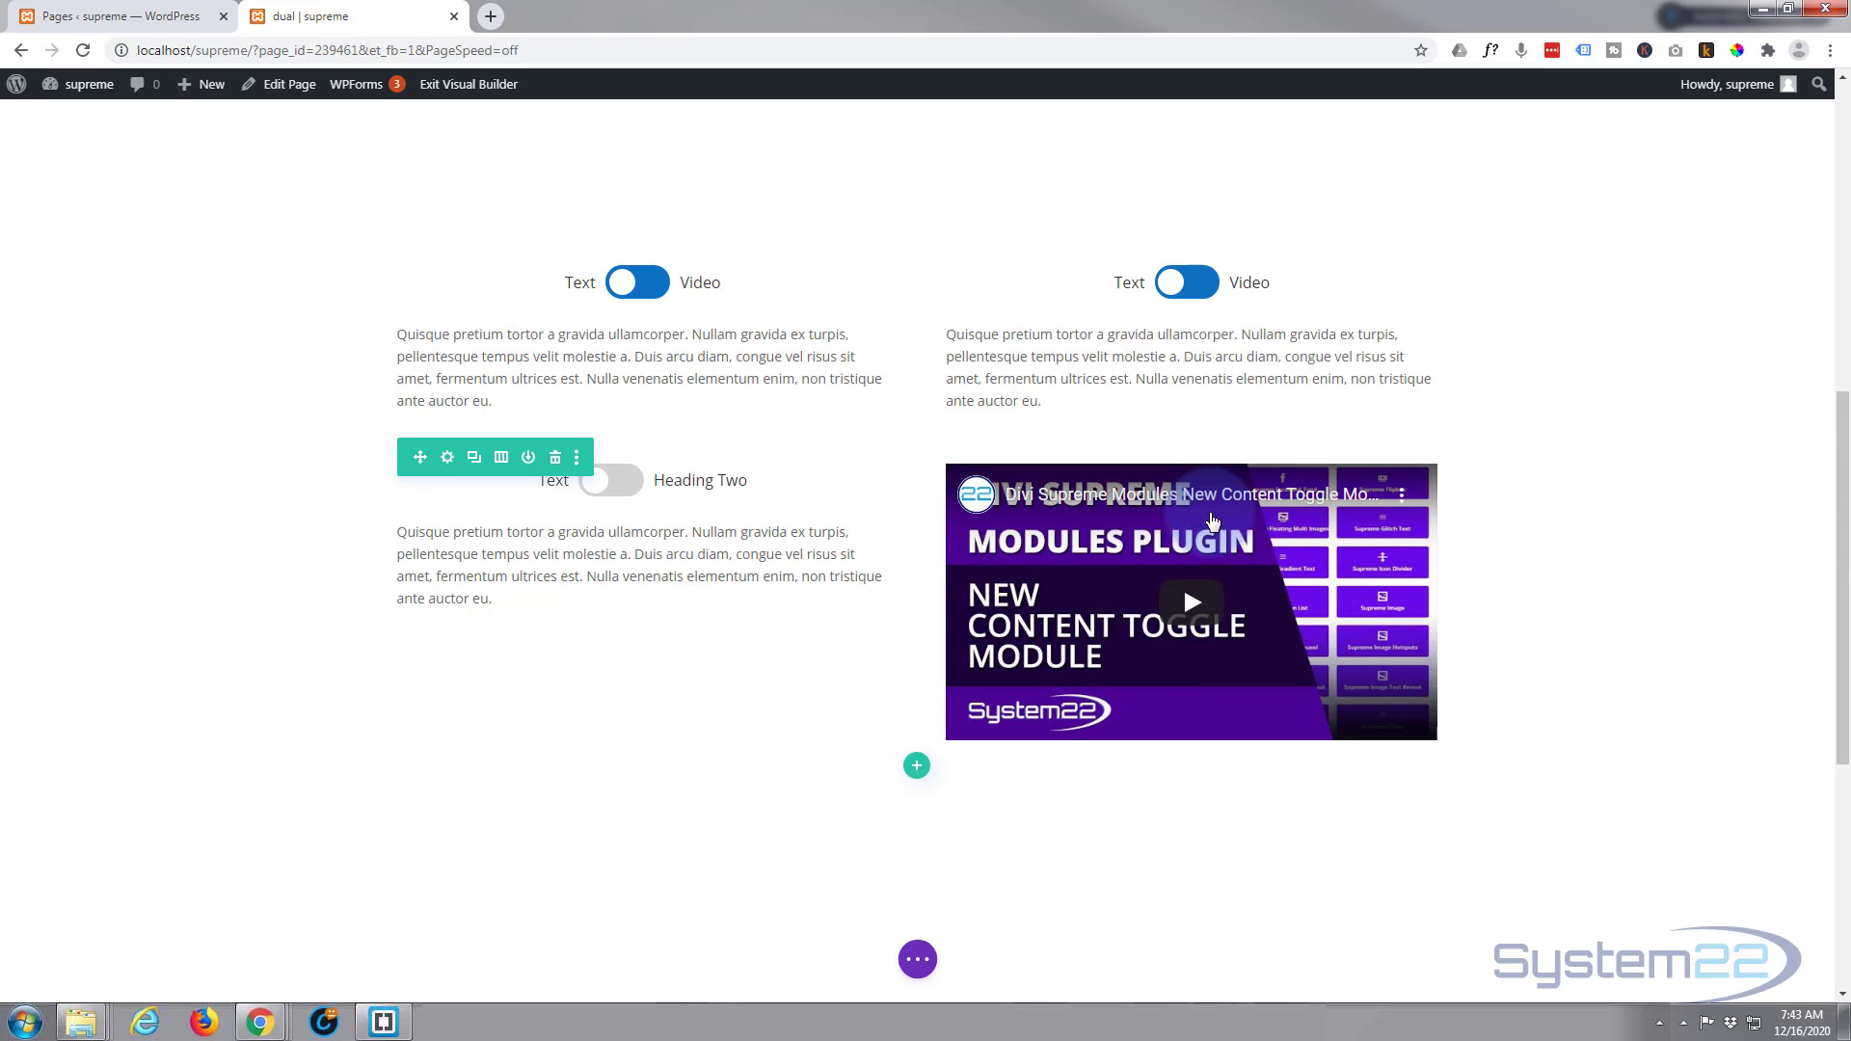
{"action": "left_click", "coordinate": [1092, 705]}
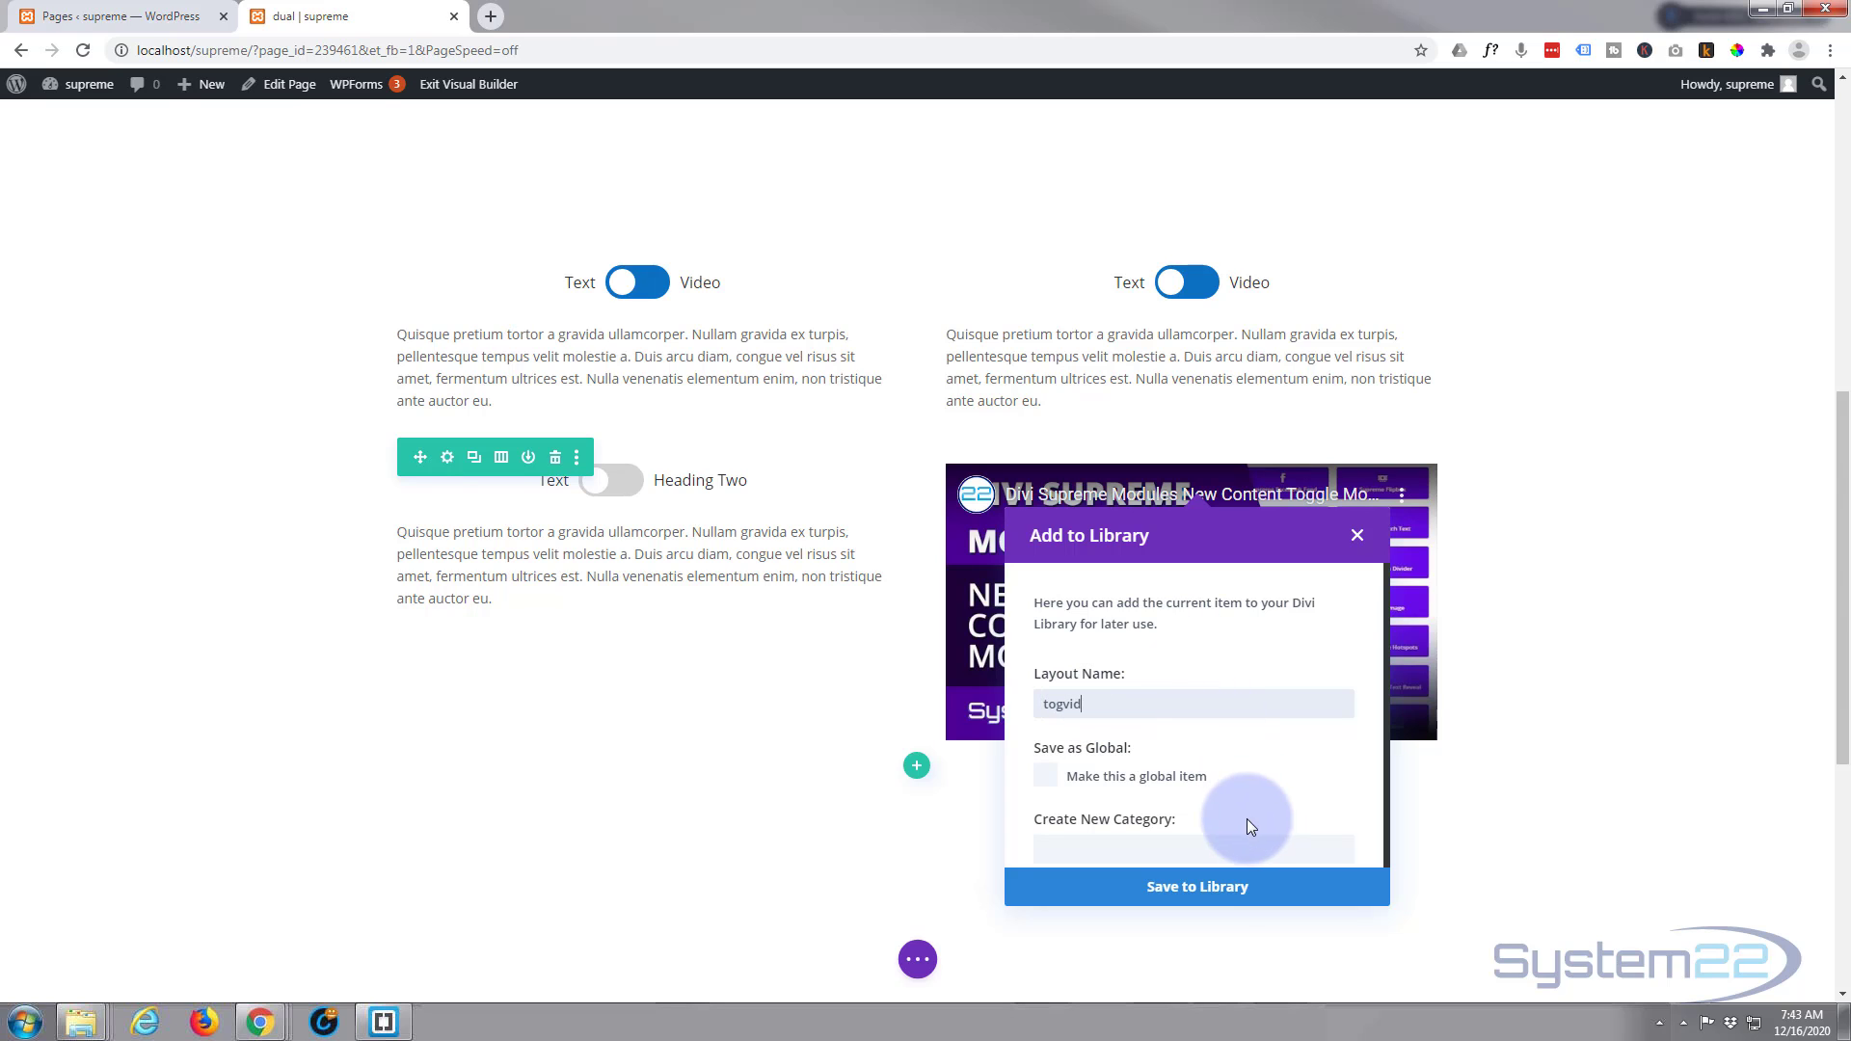
{"action": "left_click", "coordinate": [1225, 892]}
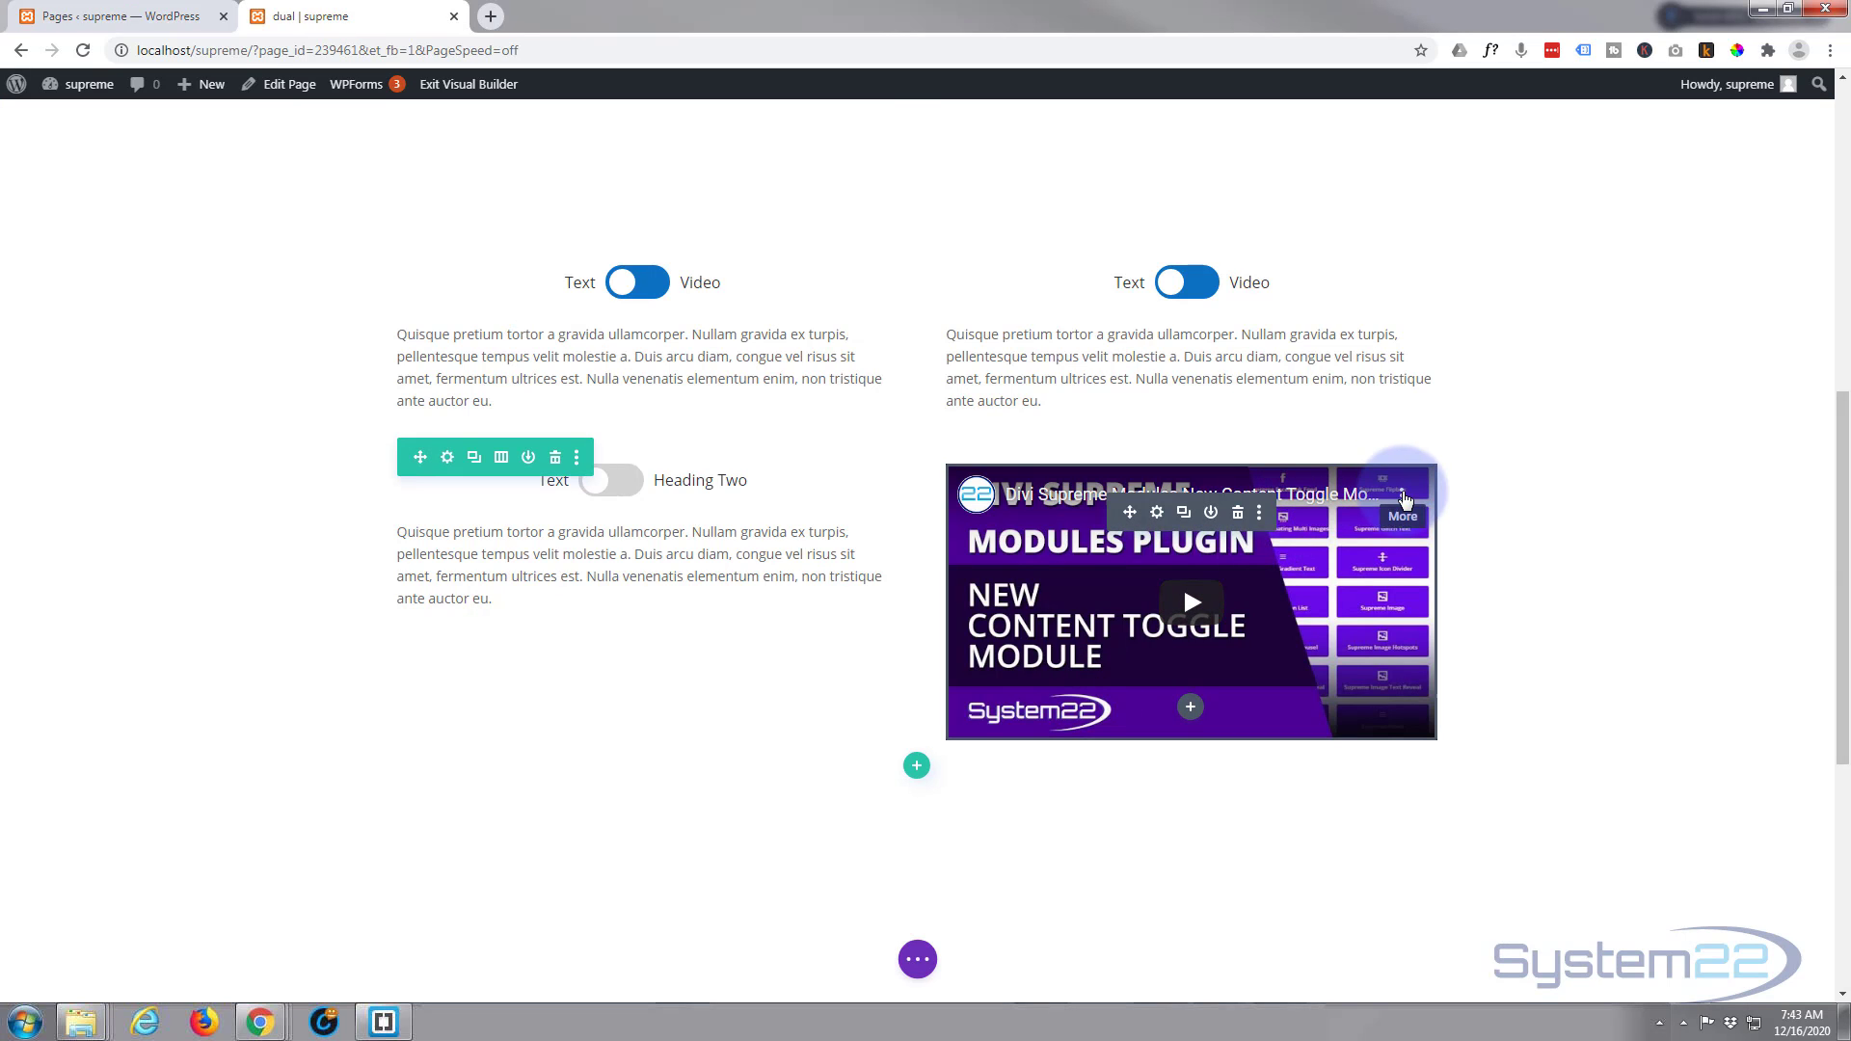
{"action": "left_click", "coordinate": [1240, 513]}
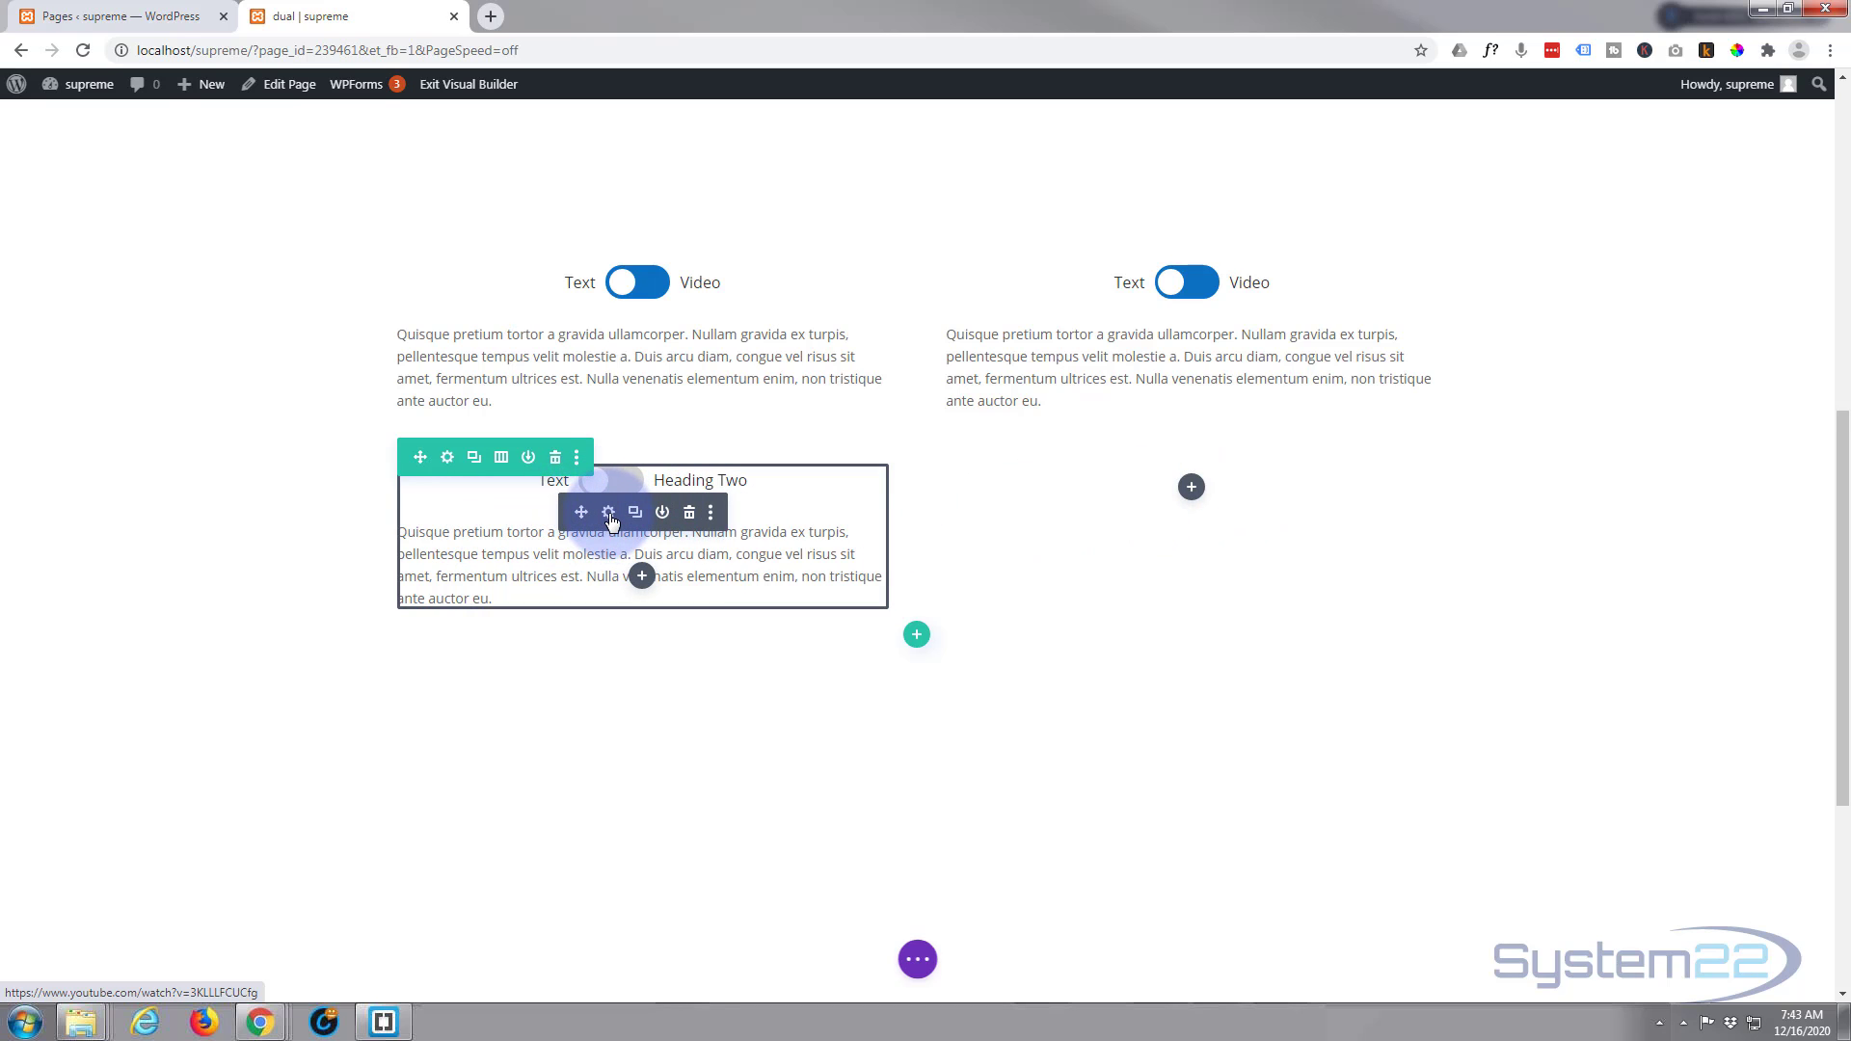
- Set the new content toggle's Content Two heading to "Video" and save the module
{"action": "left_click", "coordinate": [609, 513]}
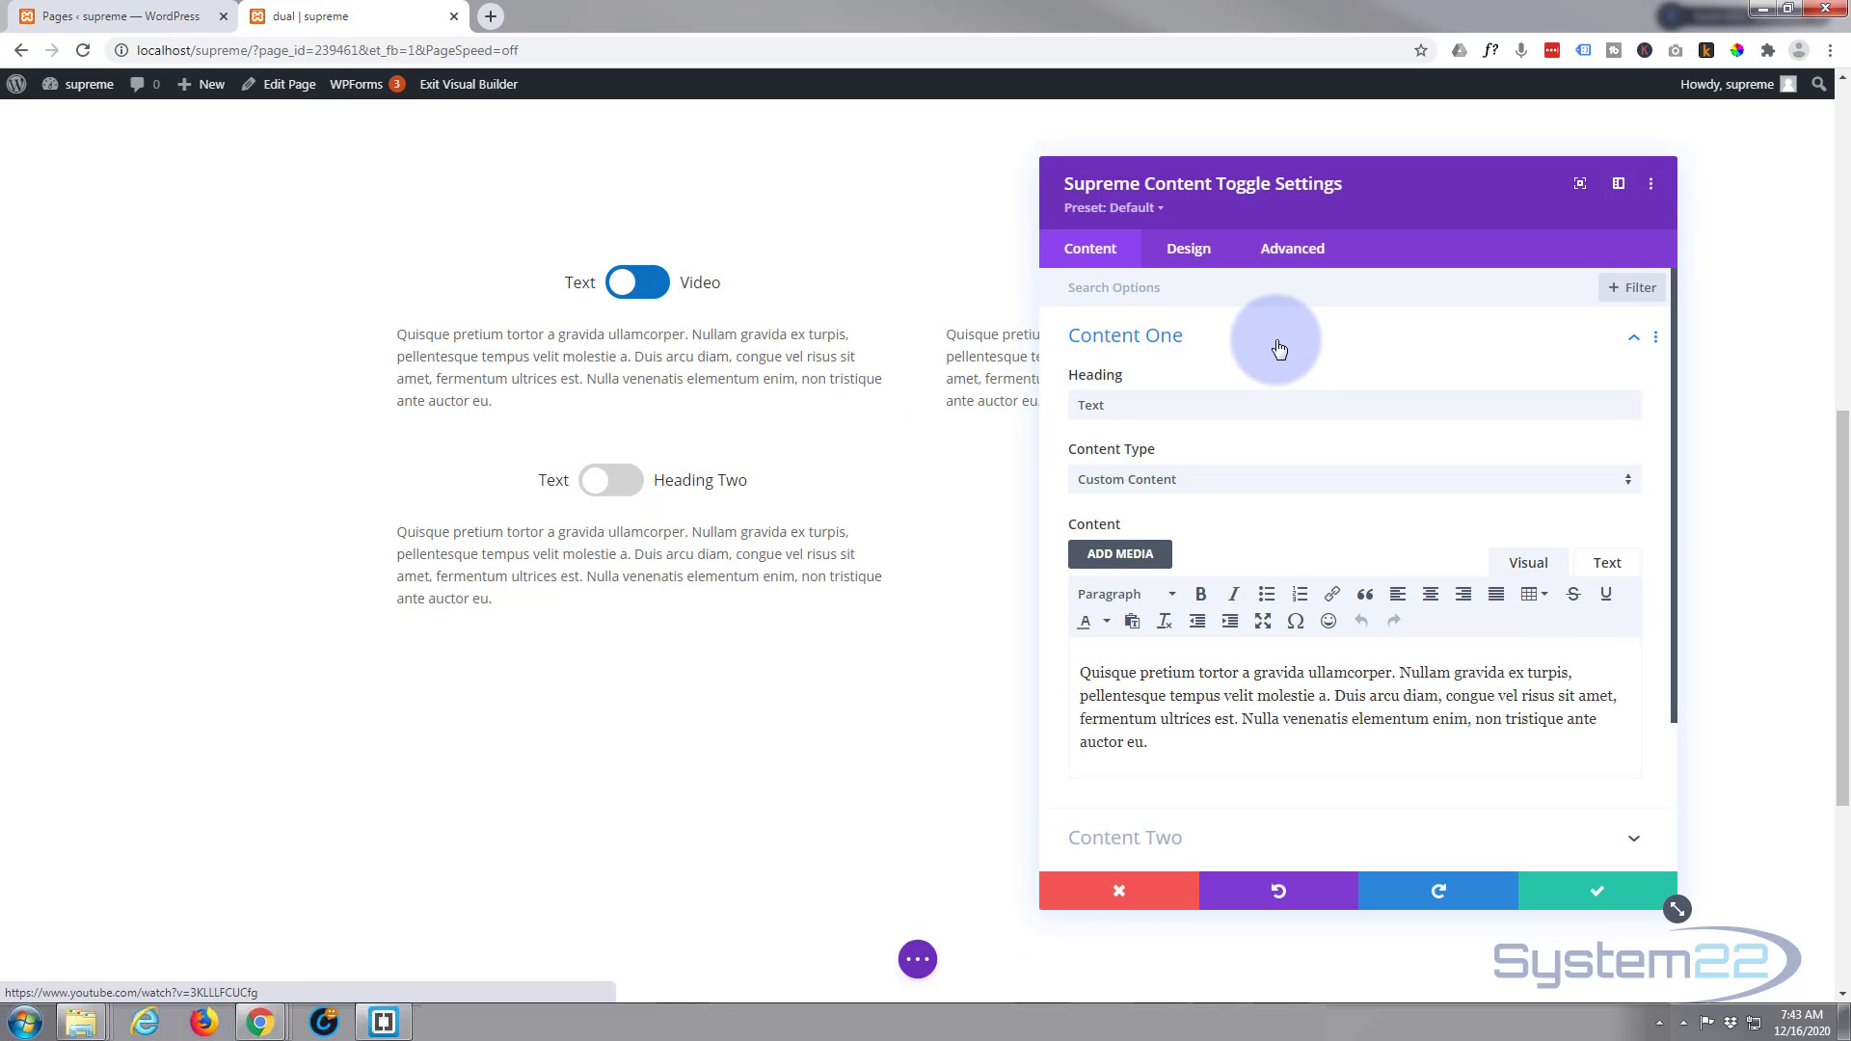
{"action": "scroll", "coordinate": [1281, 353], "scroll_direction": "down", "scroll_amount": 2}
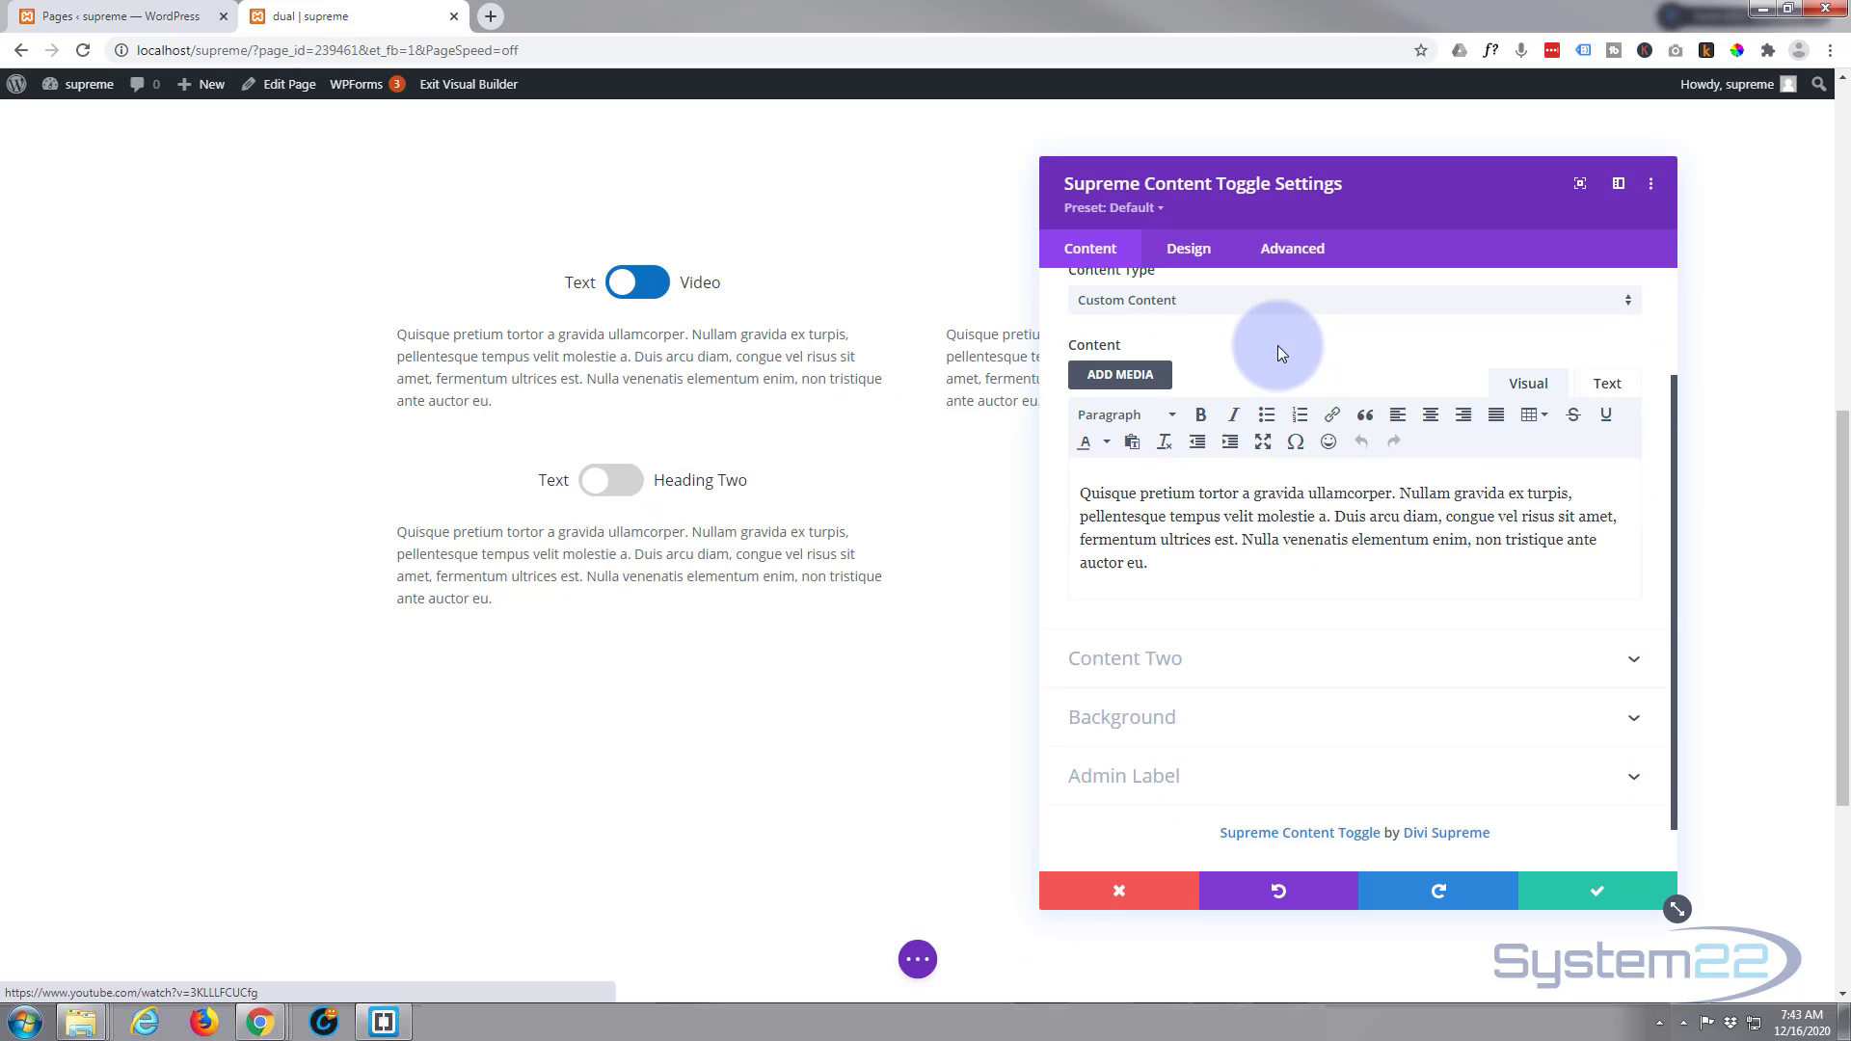
{"action": "left_click", "coordinate": [1285, 641]}
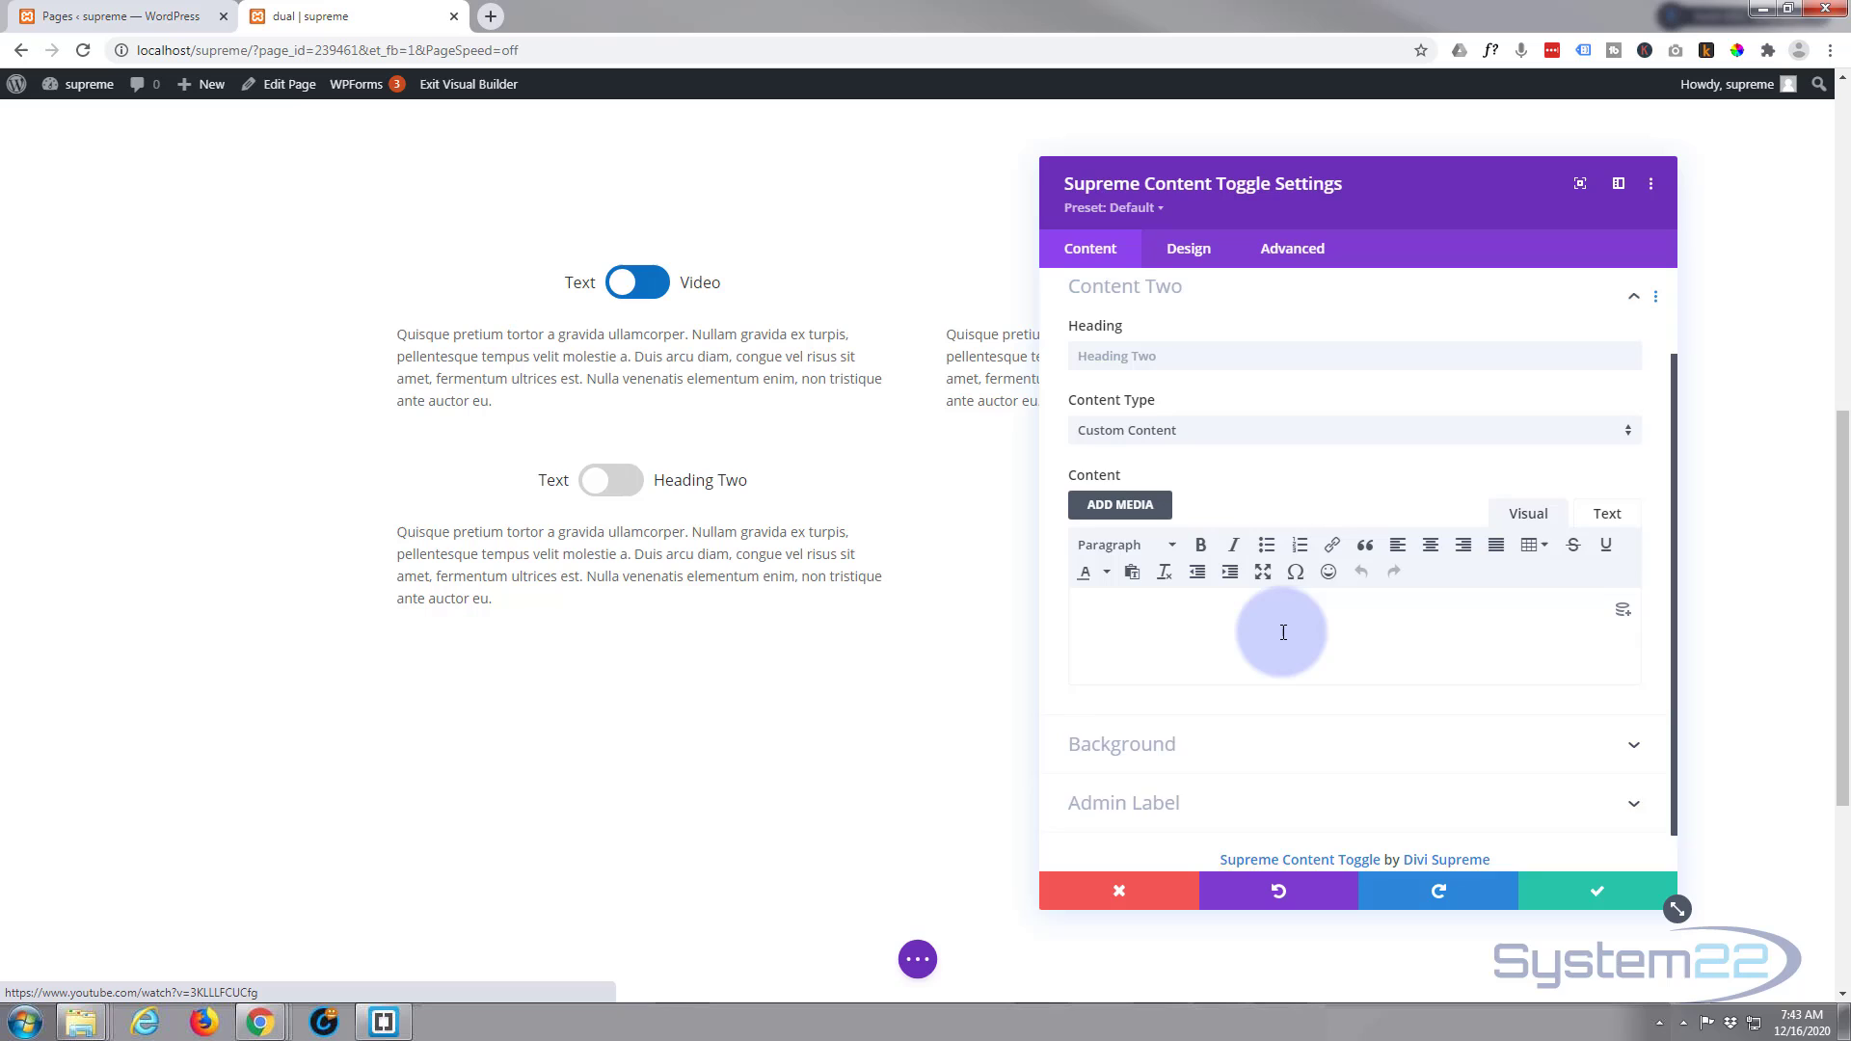
{"action": "left_click", "coordinate": [1111, 364]}
{"action": "type", "text": "Video"}
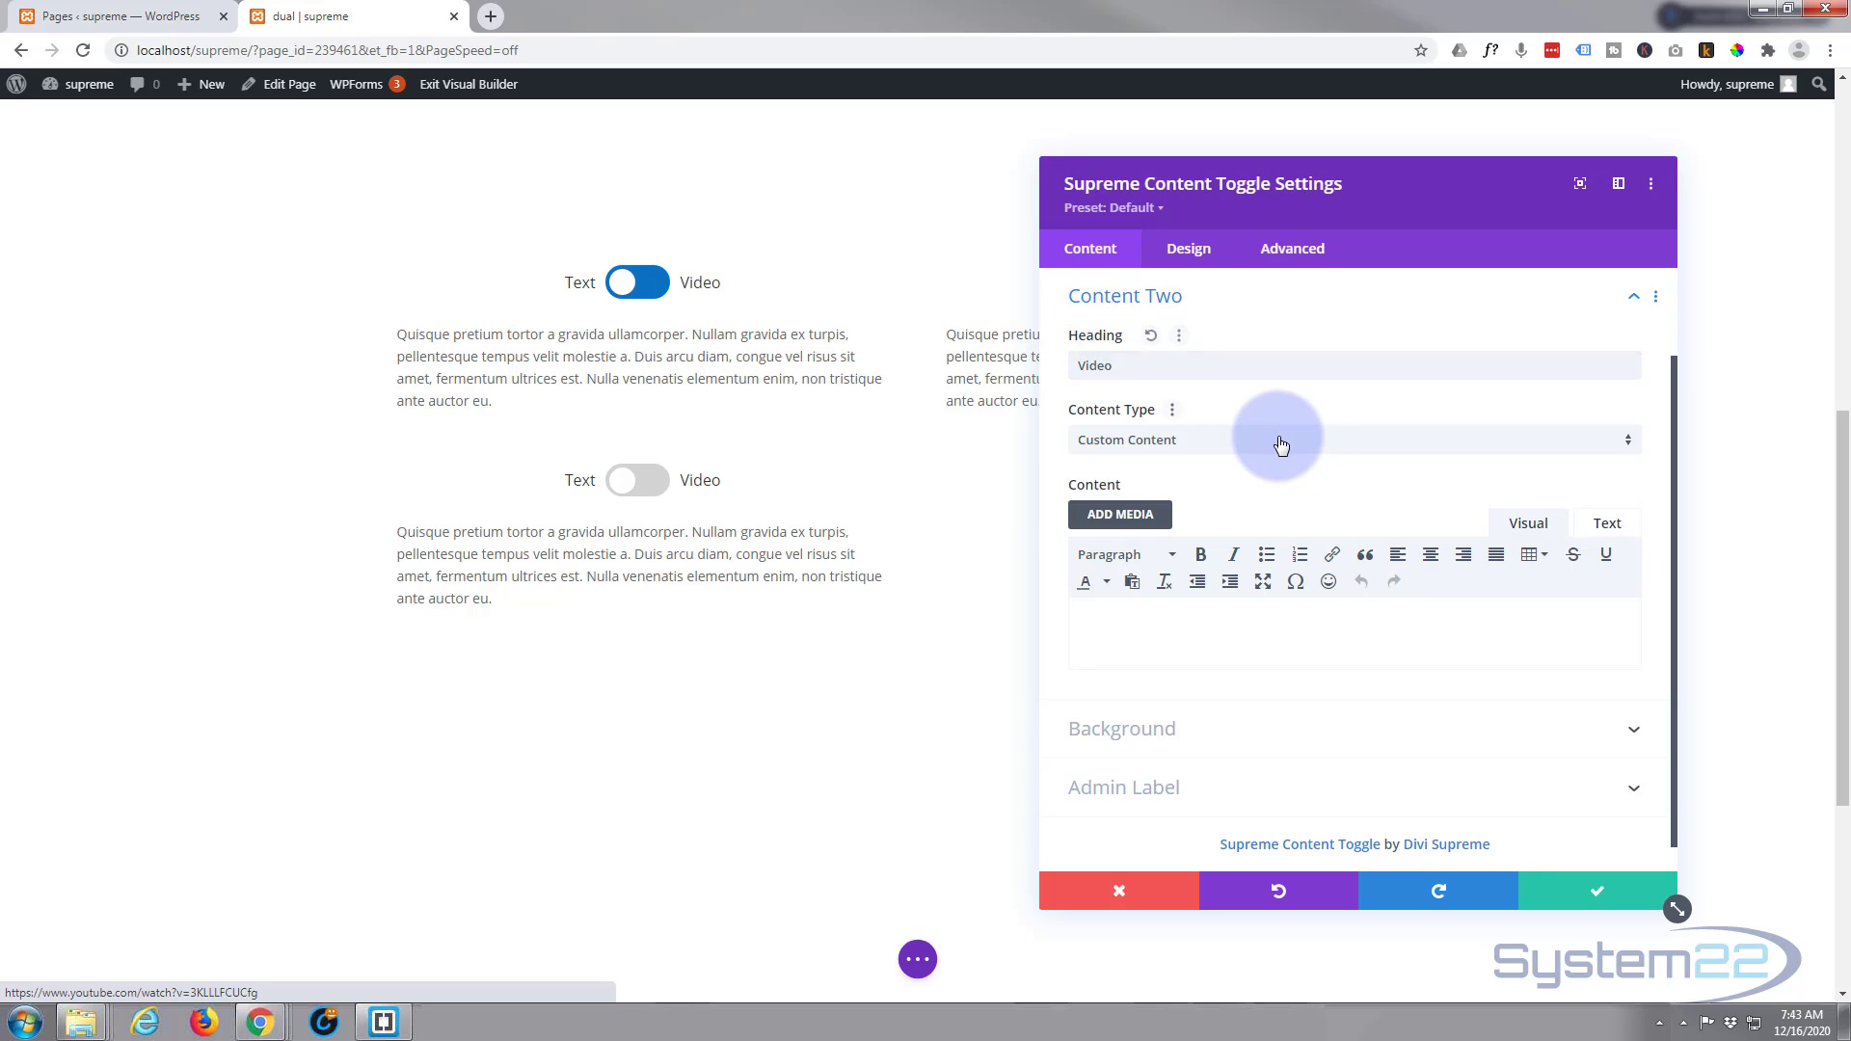
{"action": "left_click", "coordinate": [1281, 443]}
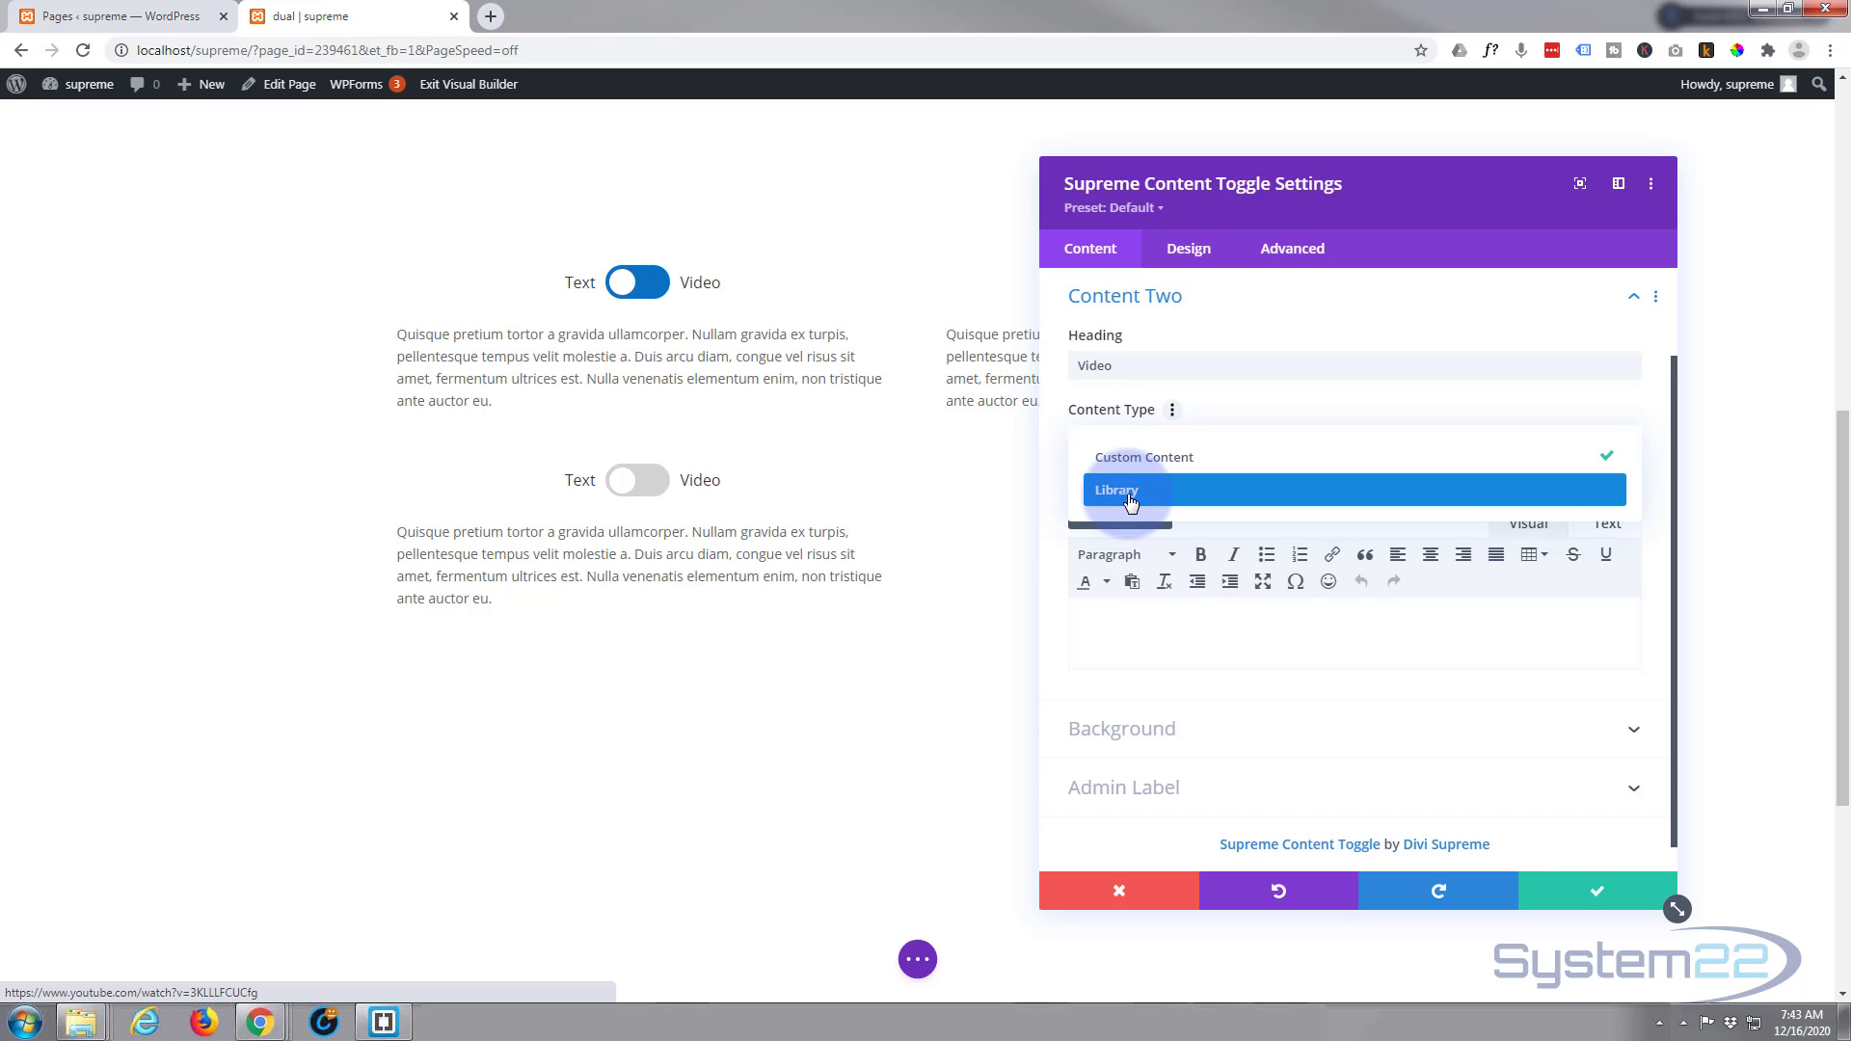
{"action": "left_click", "coordinate": [1591, 891]}
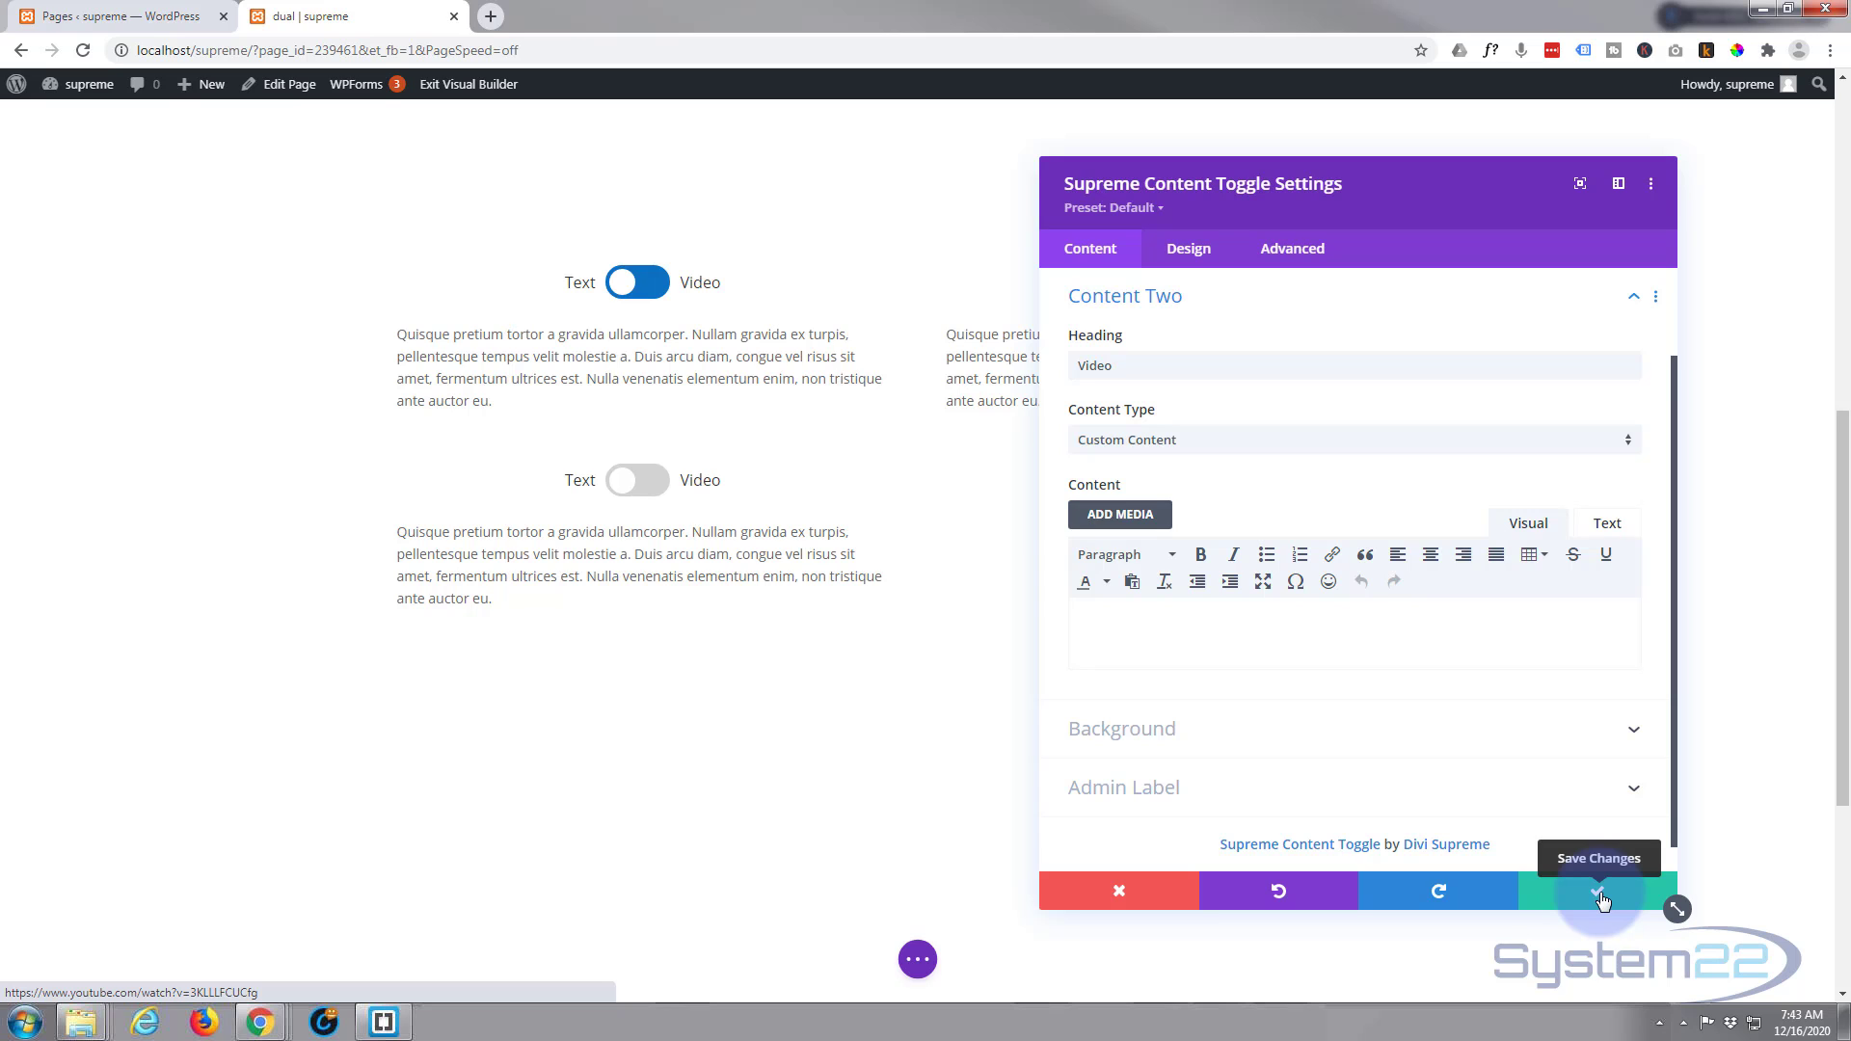
{"action": "left_click", "coordinate": [1601, 894]}
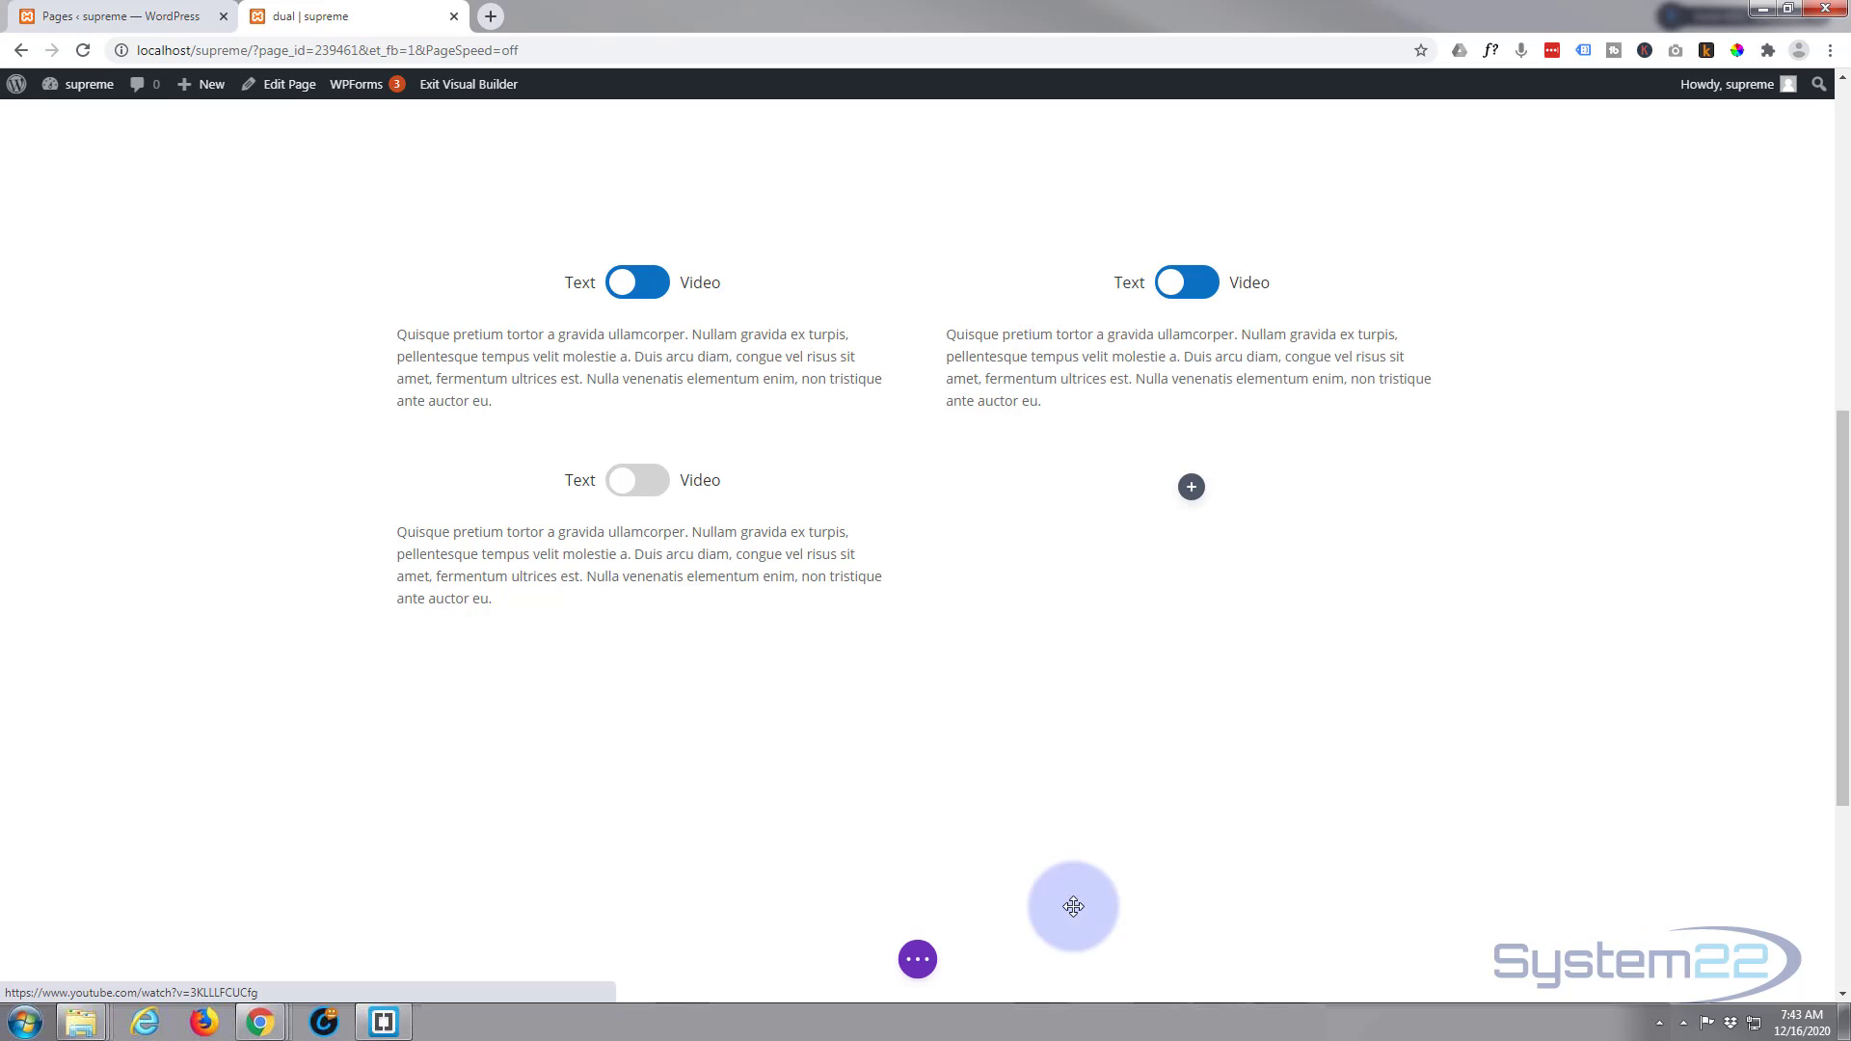
- Save the page and reload it in the Visual Builder
{"action": "left_click", "coordinate": [917, 960]}
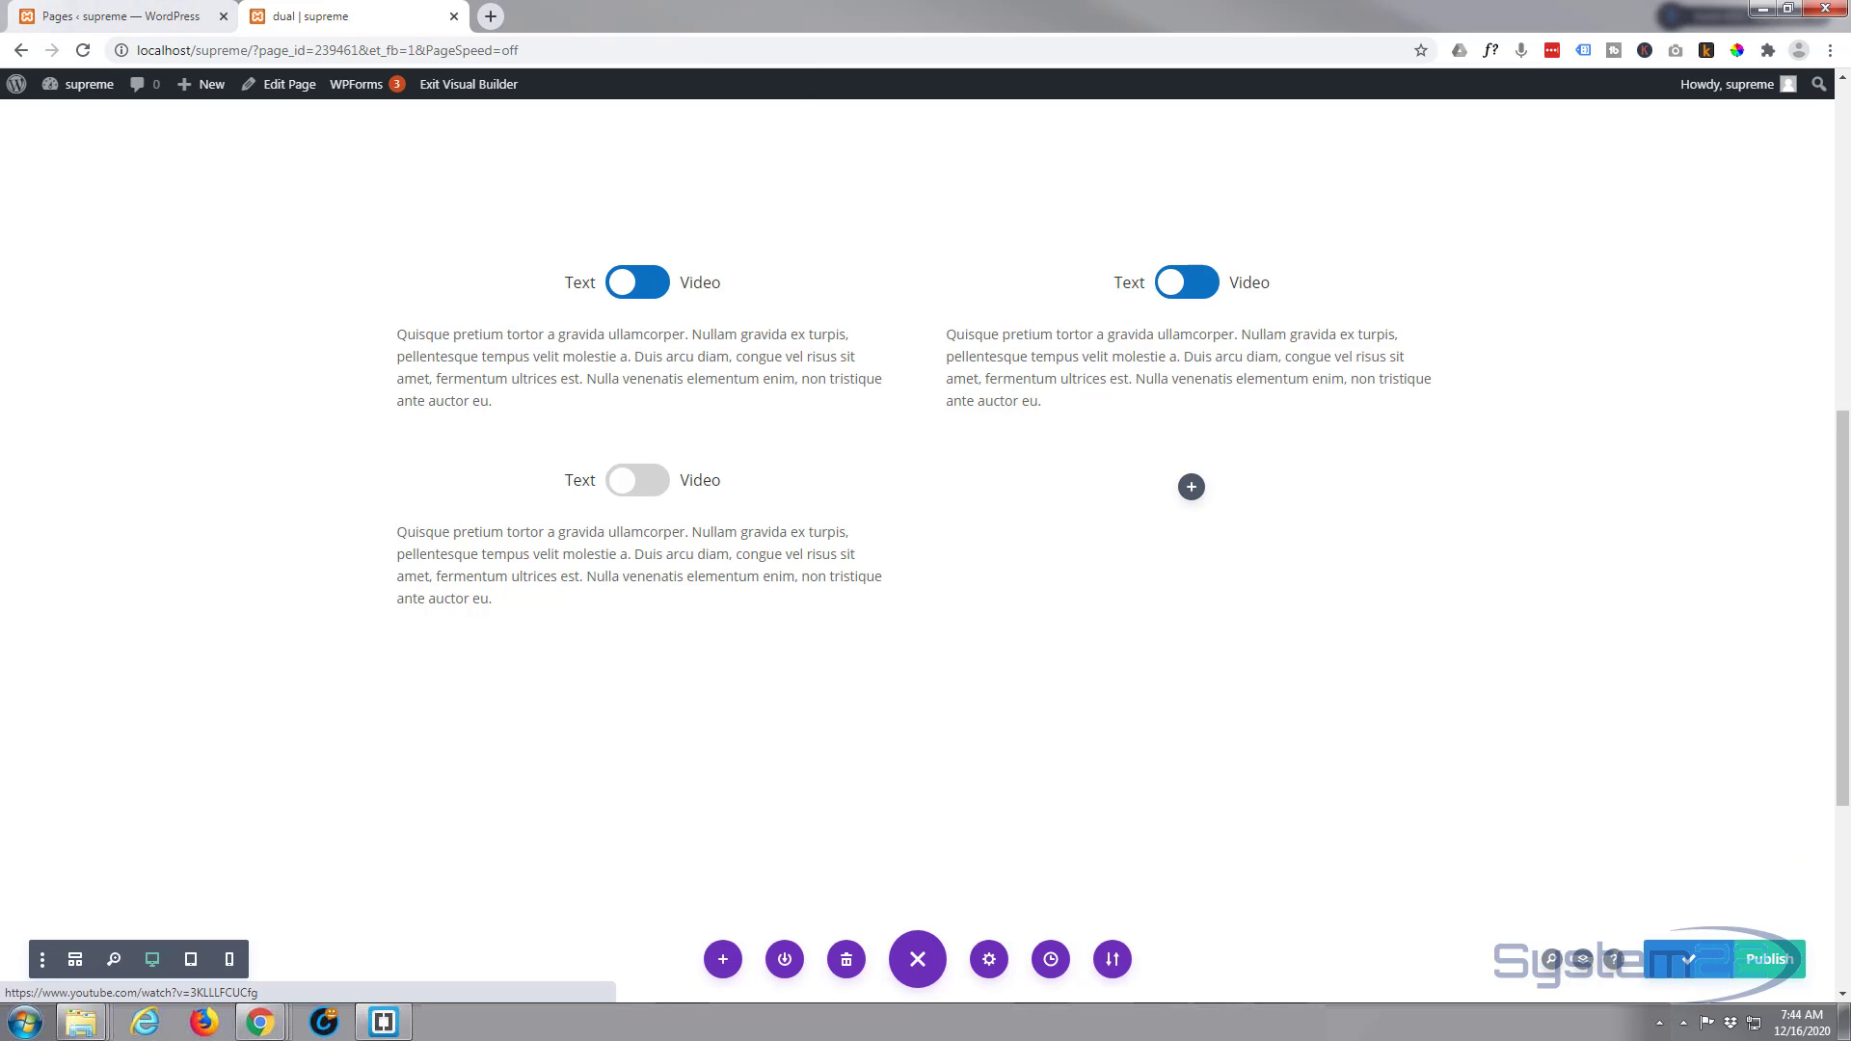
{"action": "left_click", "coordinate": [83, 52]}
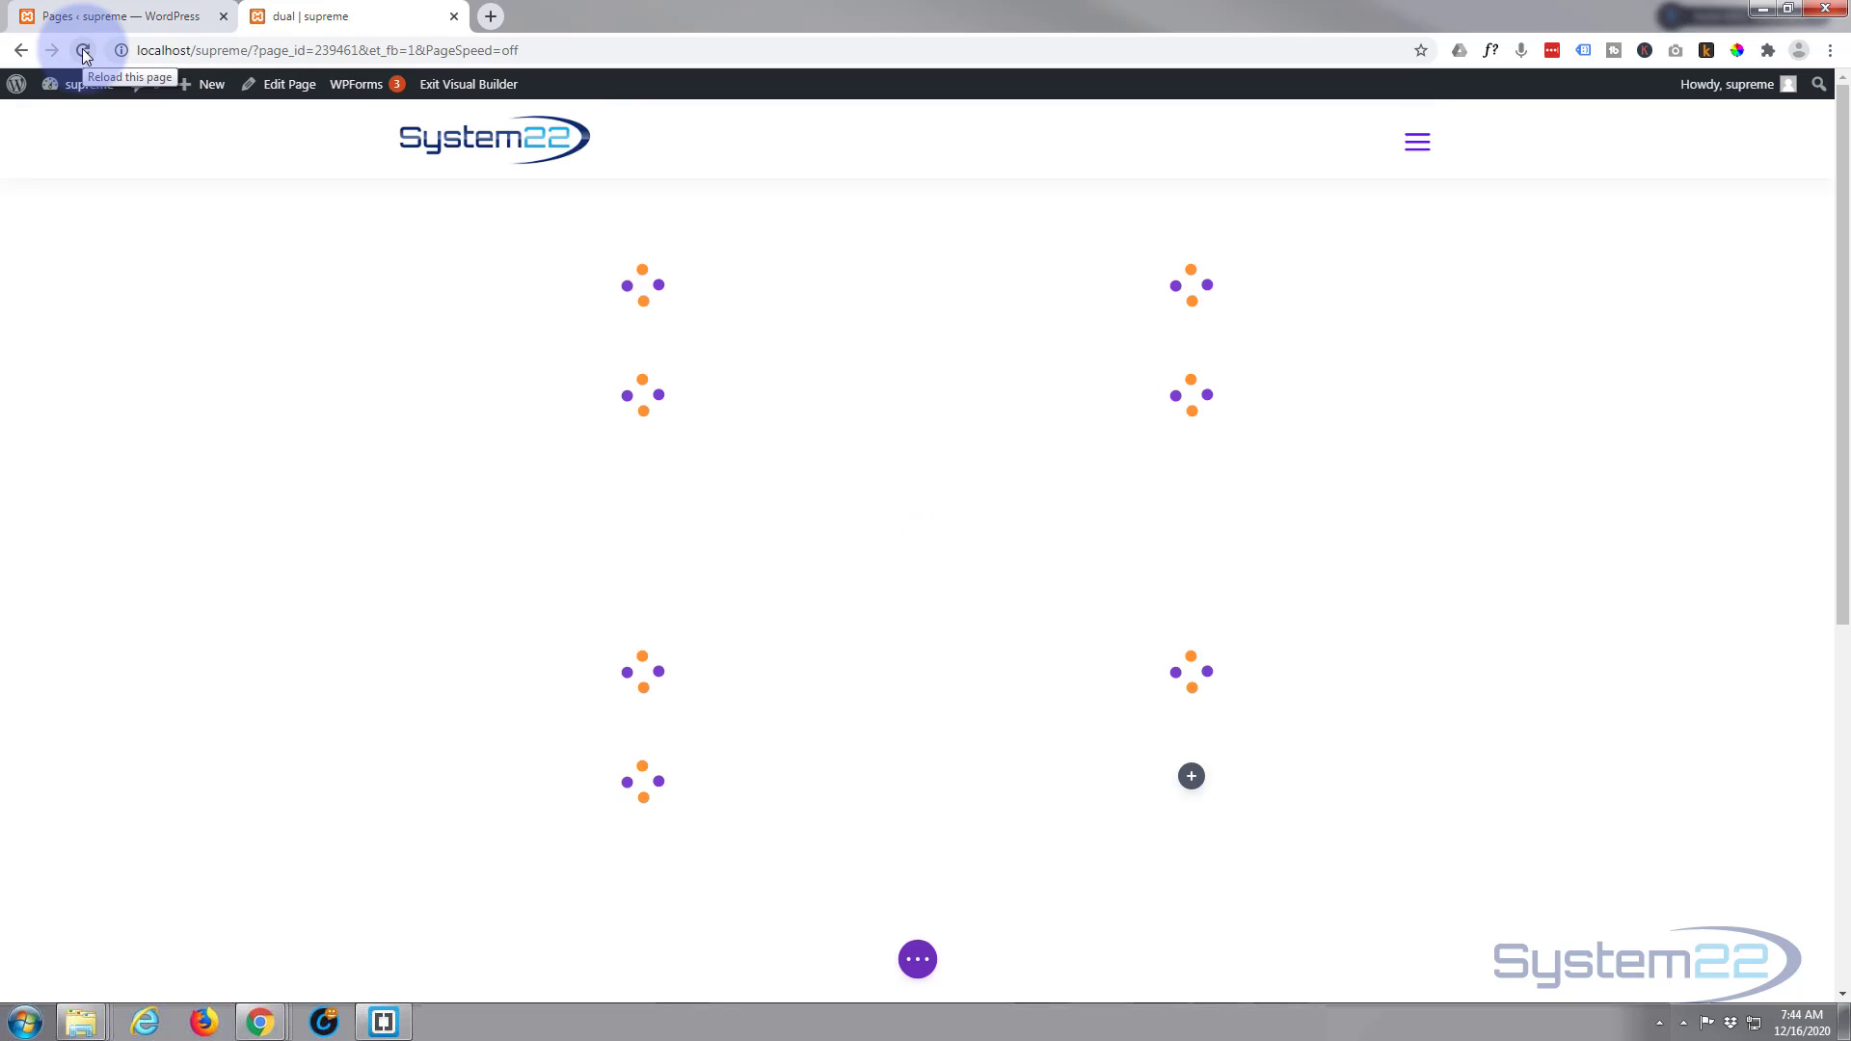
{"action": "left_click", "coordinate": [83, 51]}
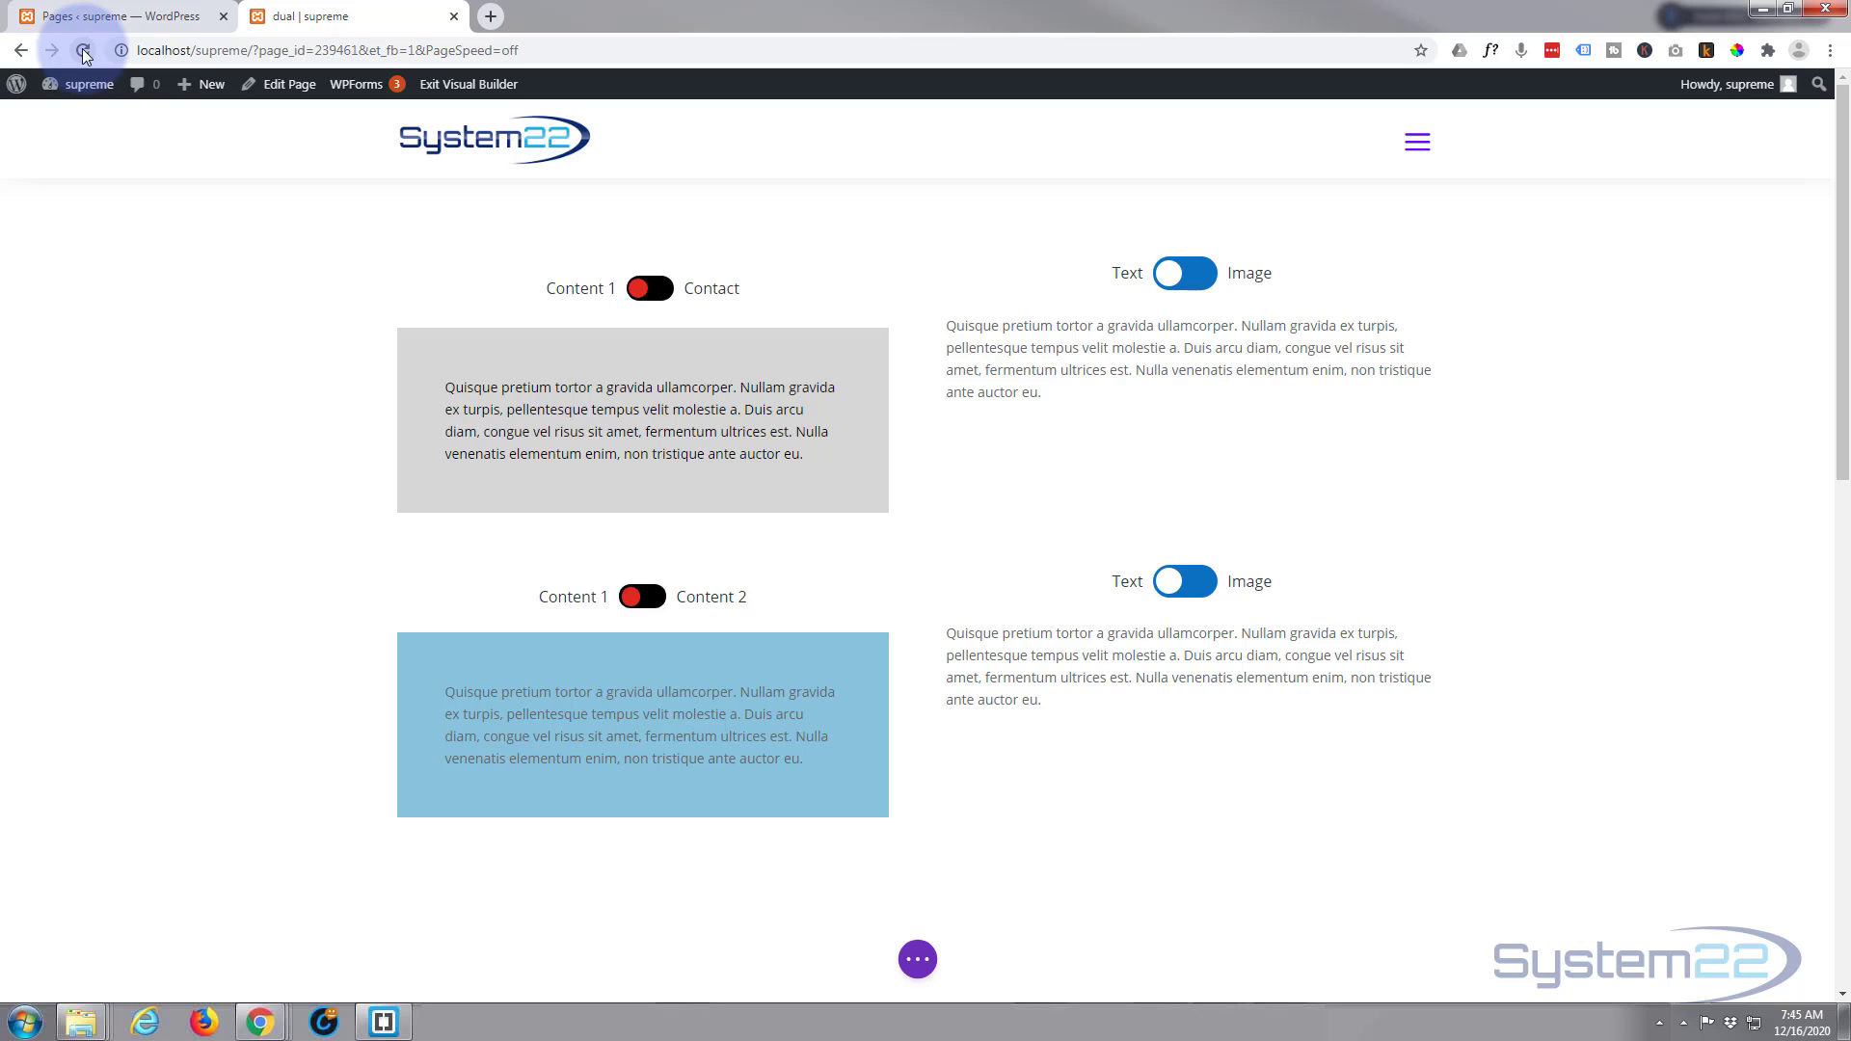
- Set the content type of Content Two in the grey Text/Video toggle to Library
{"action": "scroll", "coordinate": [210, 293], "scroll_direction": "down", "scroll_amount": 9}
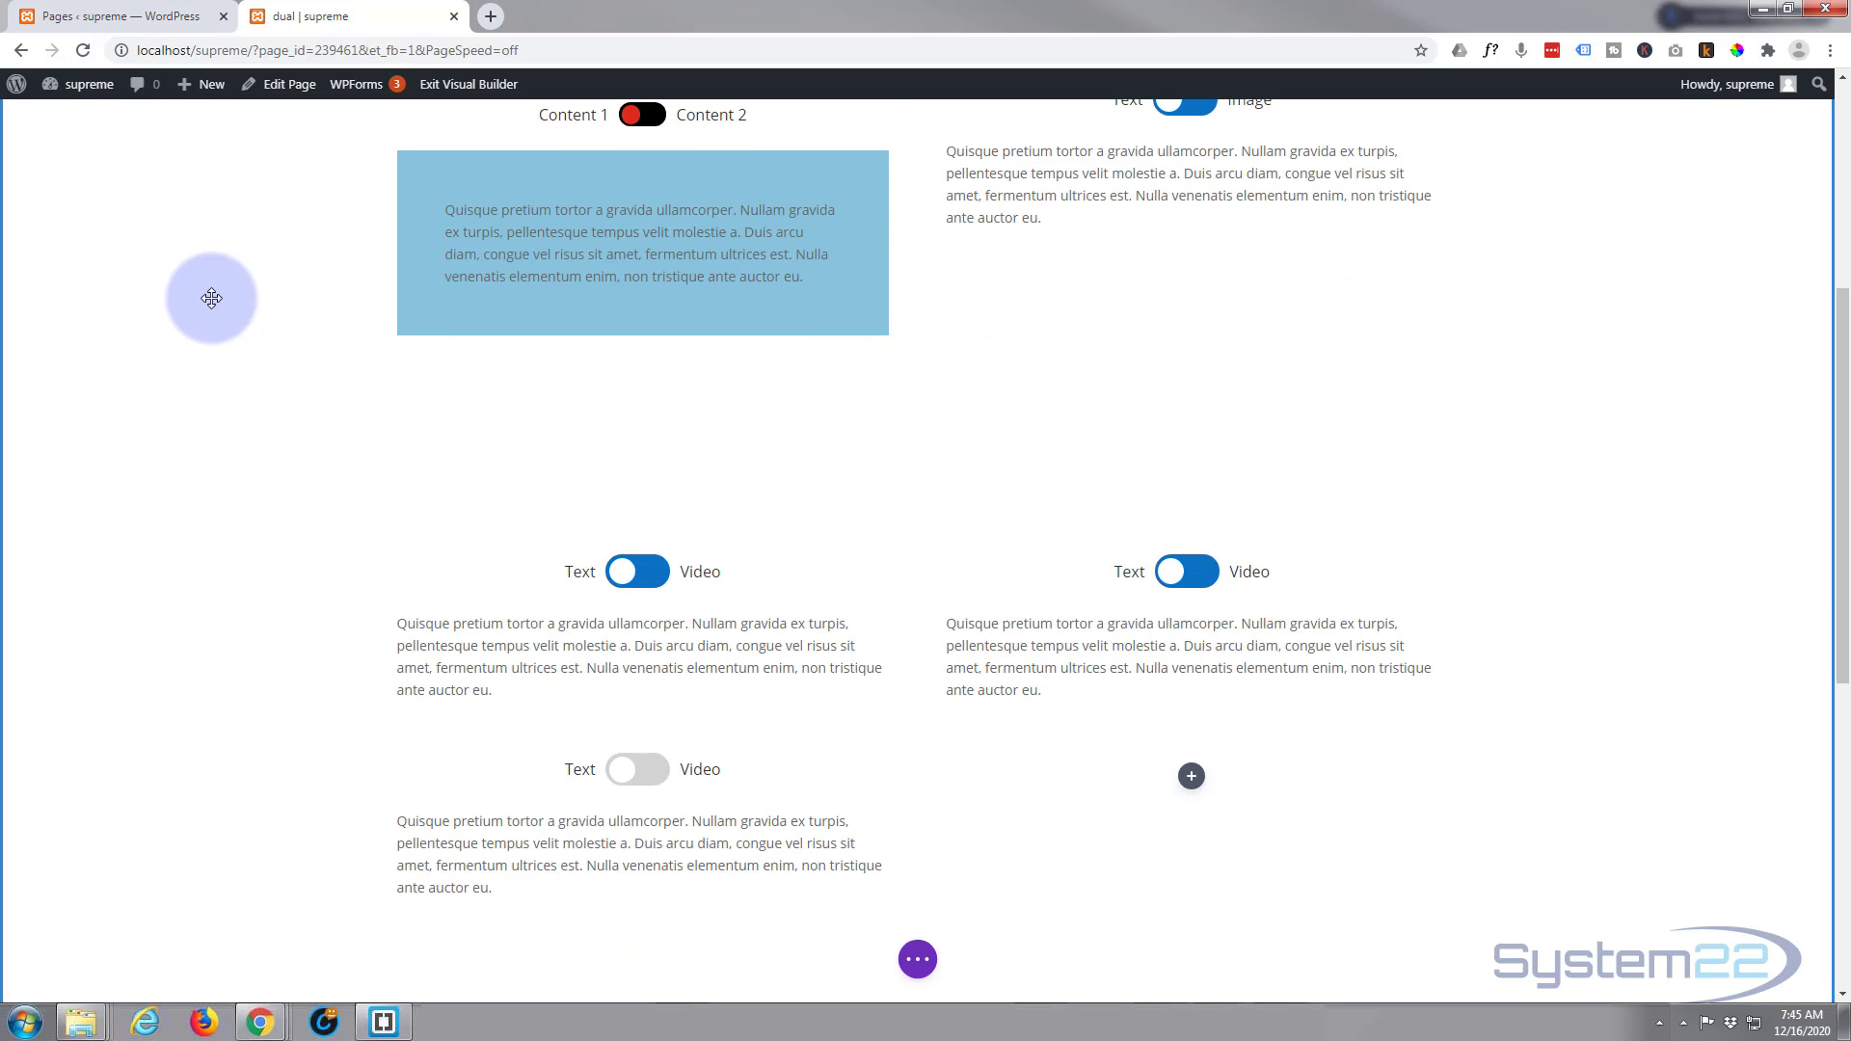
{"action": "scroll", "coordinate": [239, 322], "scroll_direction": "down", "scroll_amount": 2}
{"action": "scroll", "coordinate": [239, 322], "scroll_direction": "up", "scroll_amount": 1}
{"action": "mouse_move", "coordinate": [603, 463]}
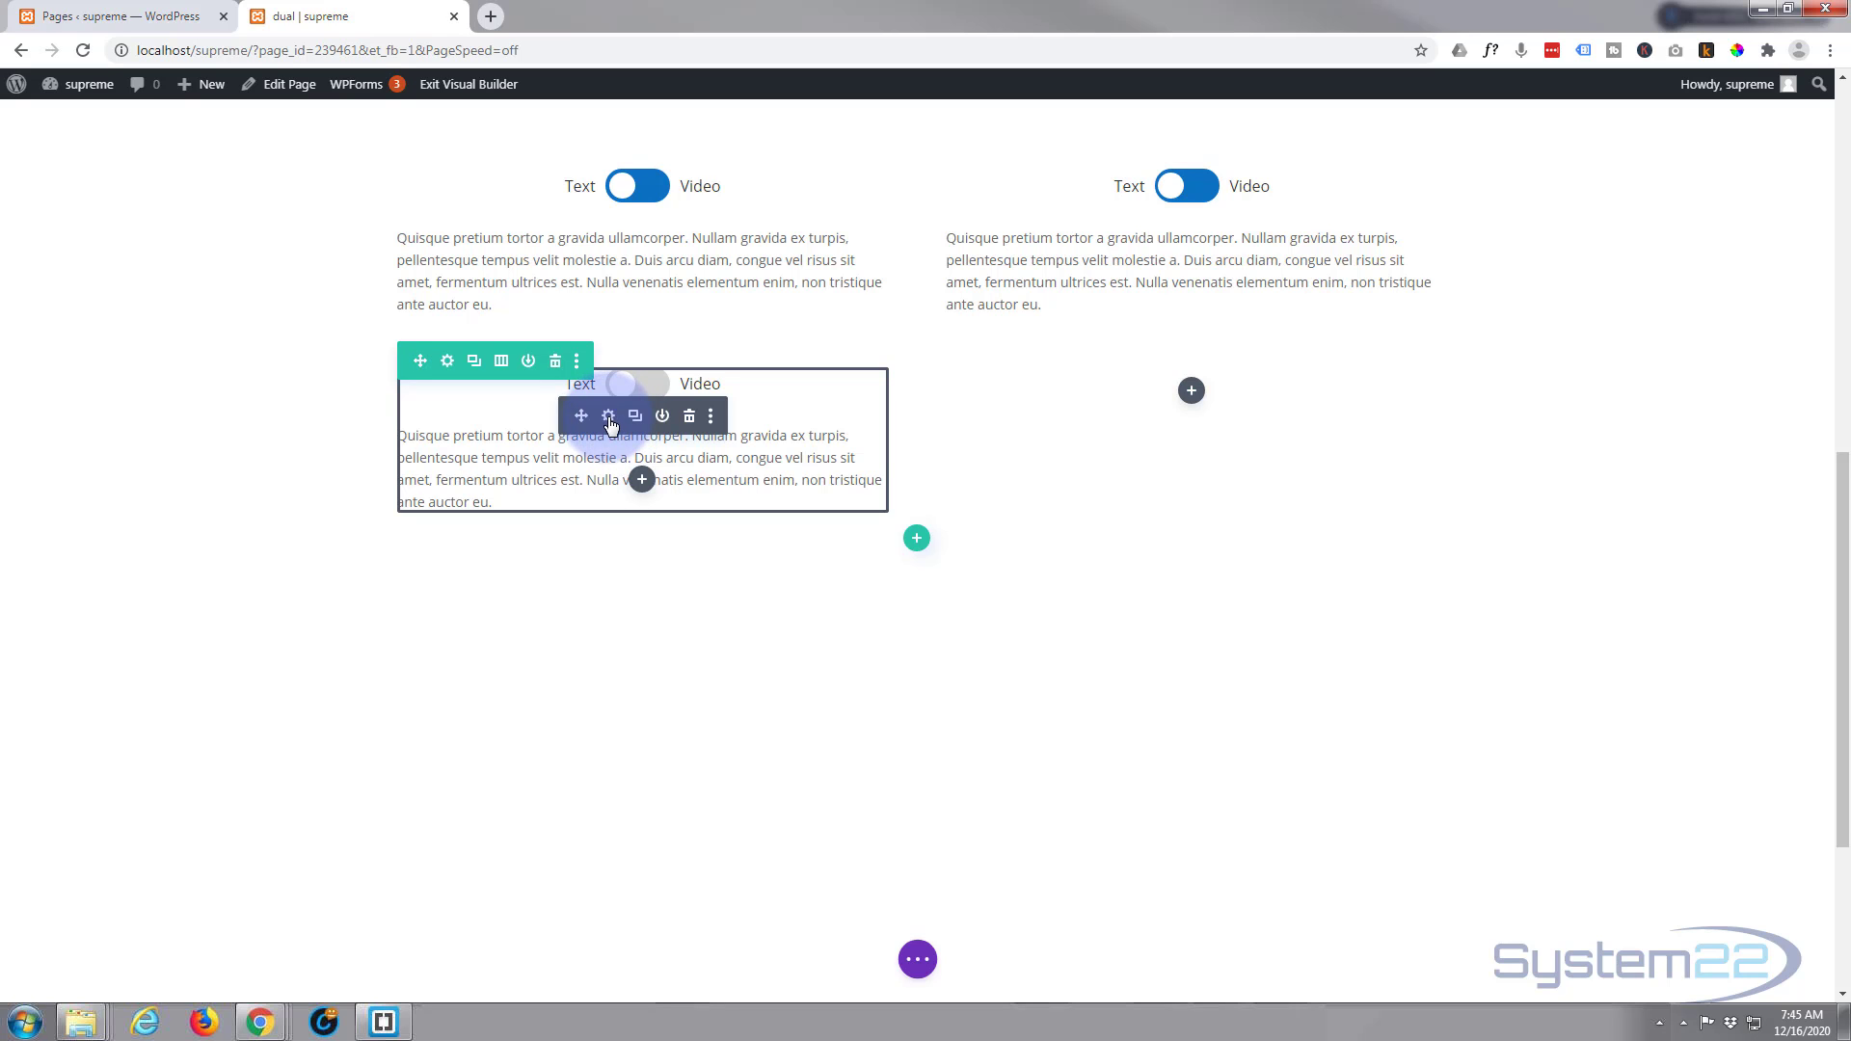
{"action": "left_click", "coordinate": [610, 418]}
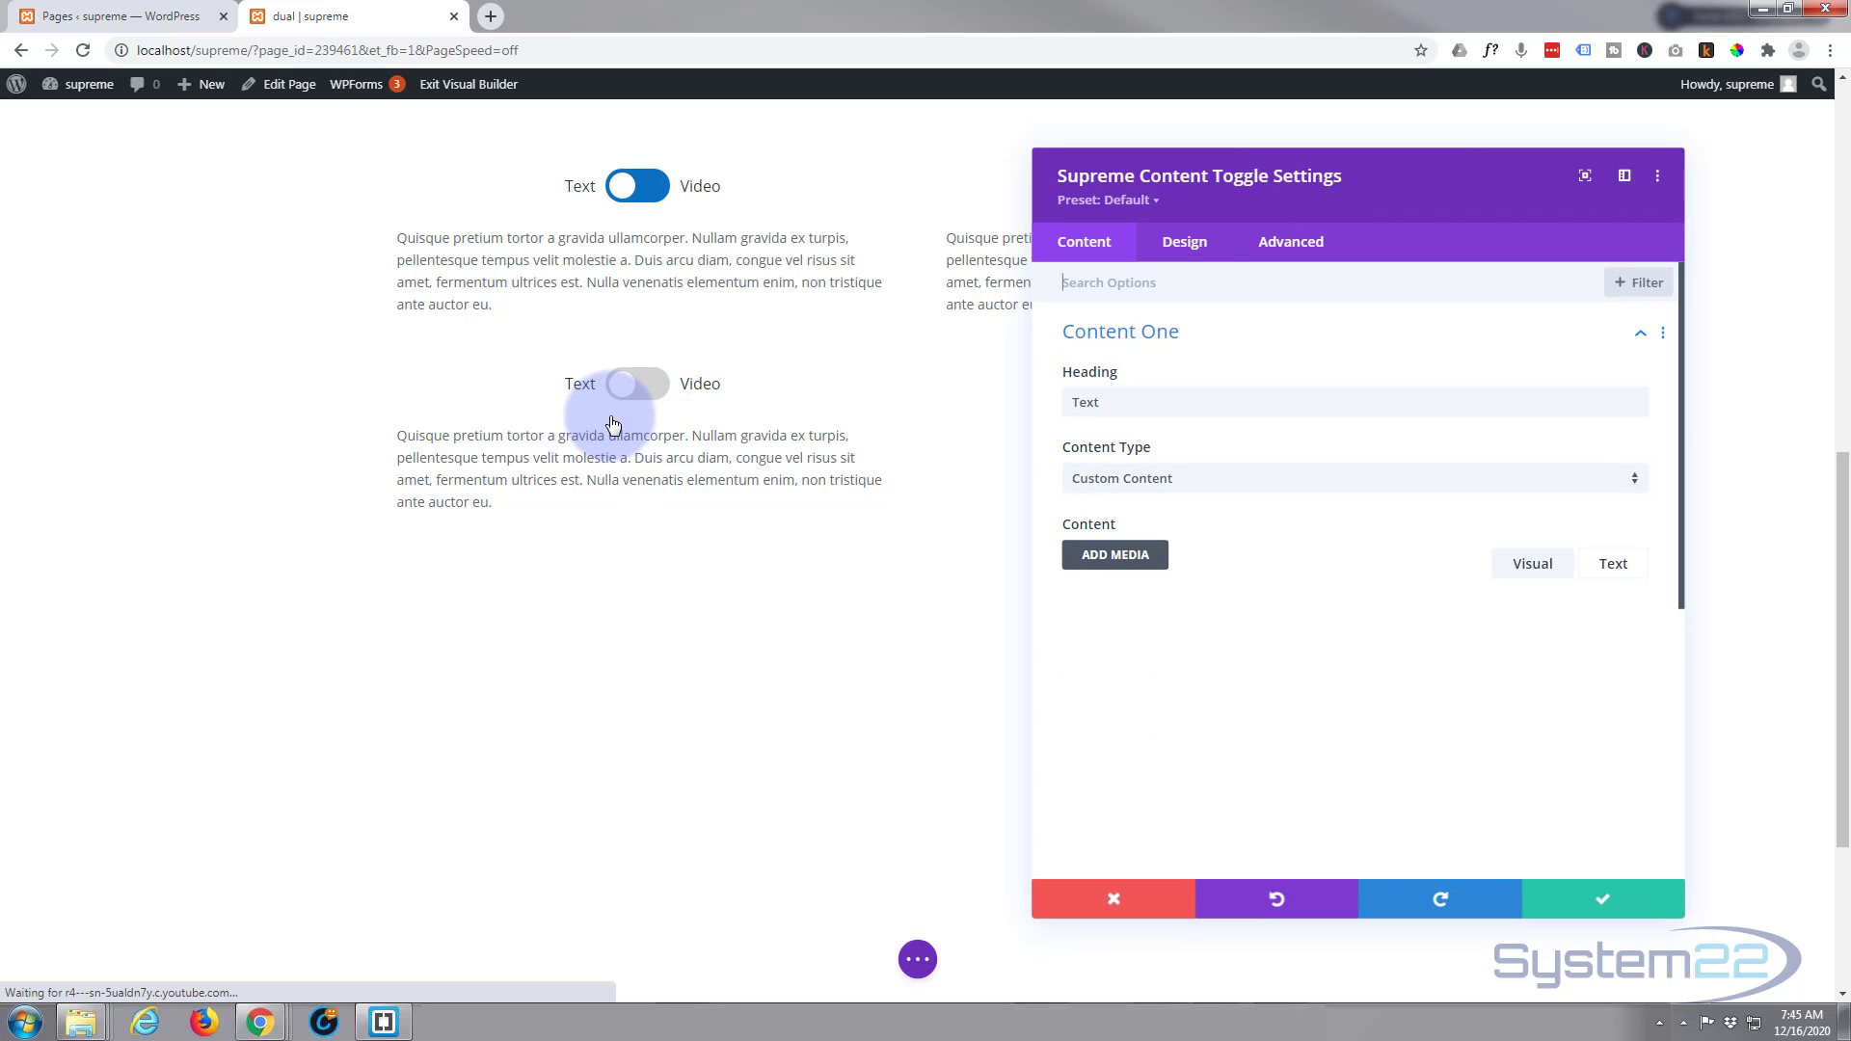
{"action": "left_click", "coordinate": [1220, 338]}
{"action": "left_click", "coordinate": [1267, 422]}
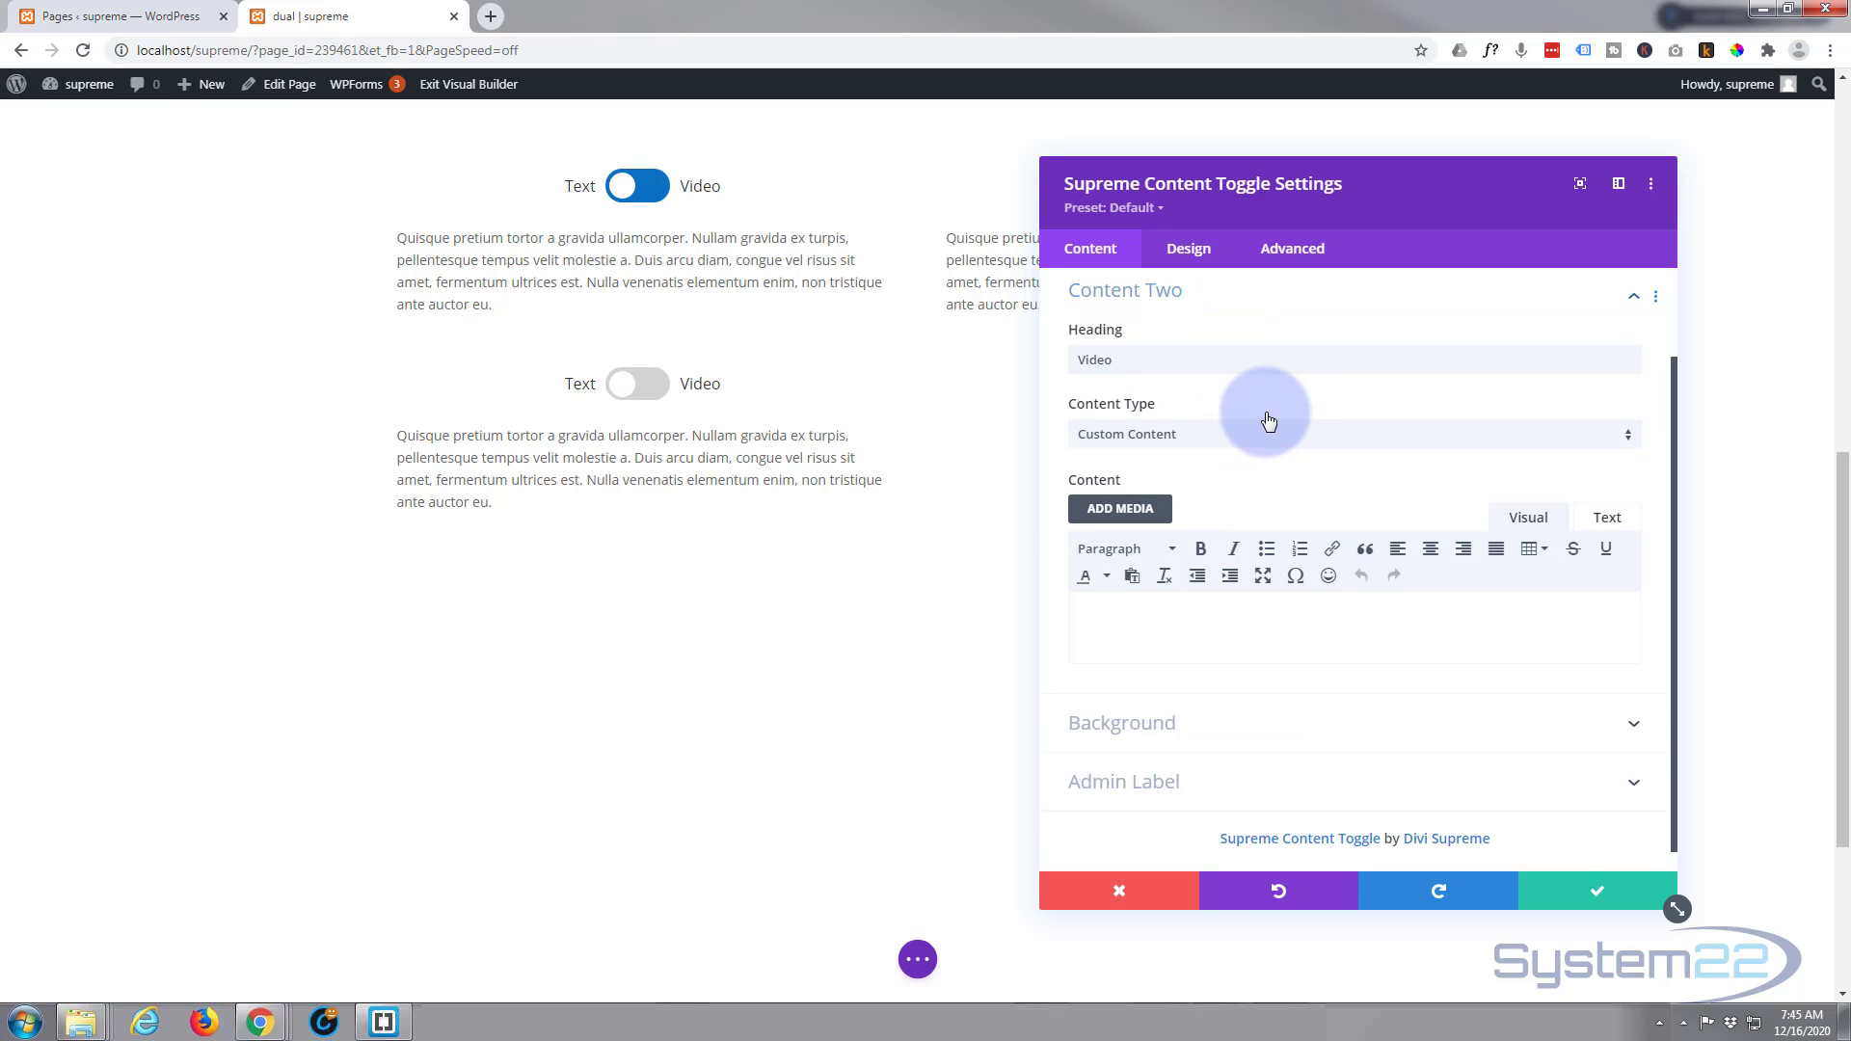
{"action": "left_click", "coordinate": [1217, 442]}
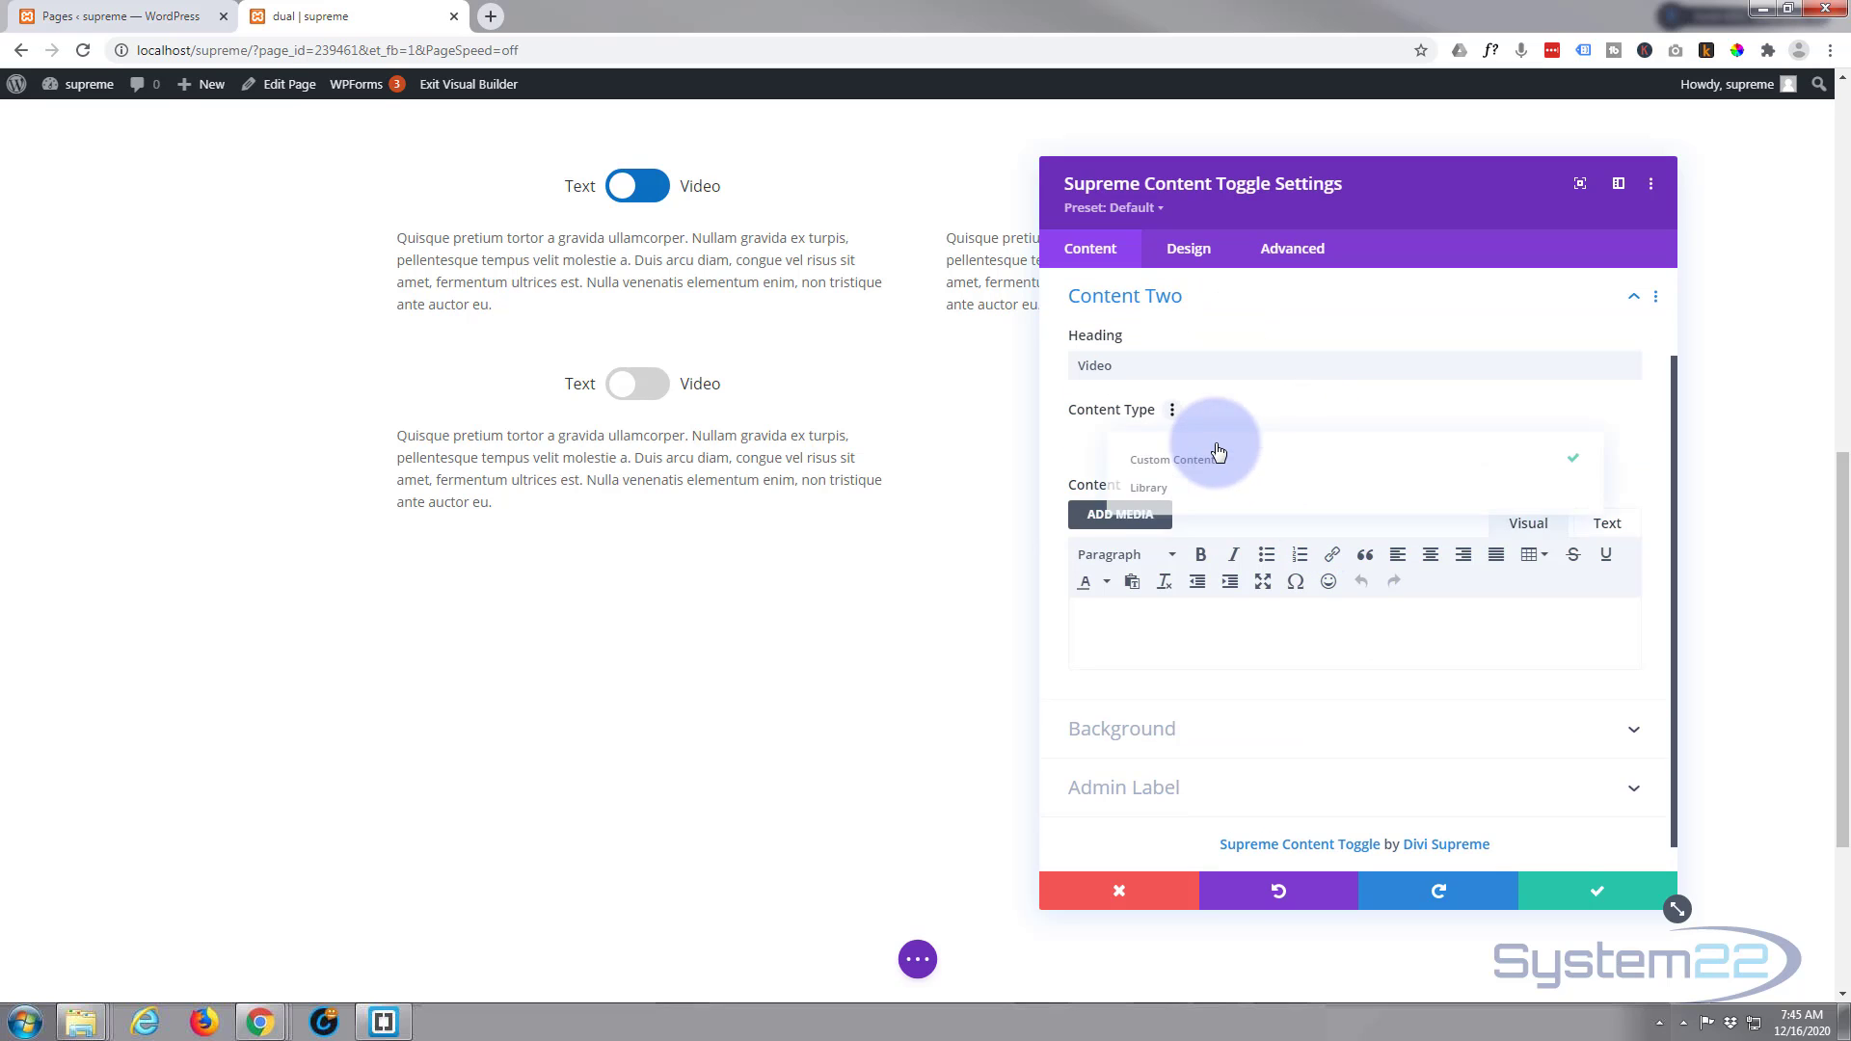
{"action": "left_click", "coordinate": [1165, 494]}
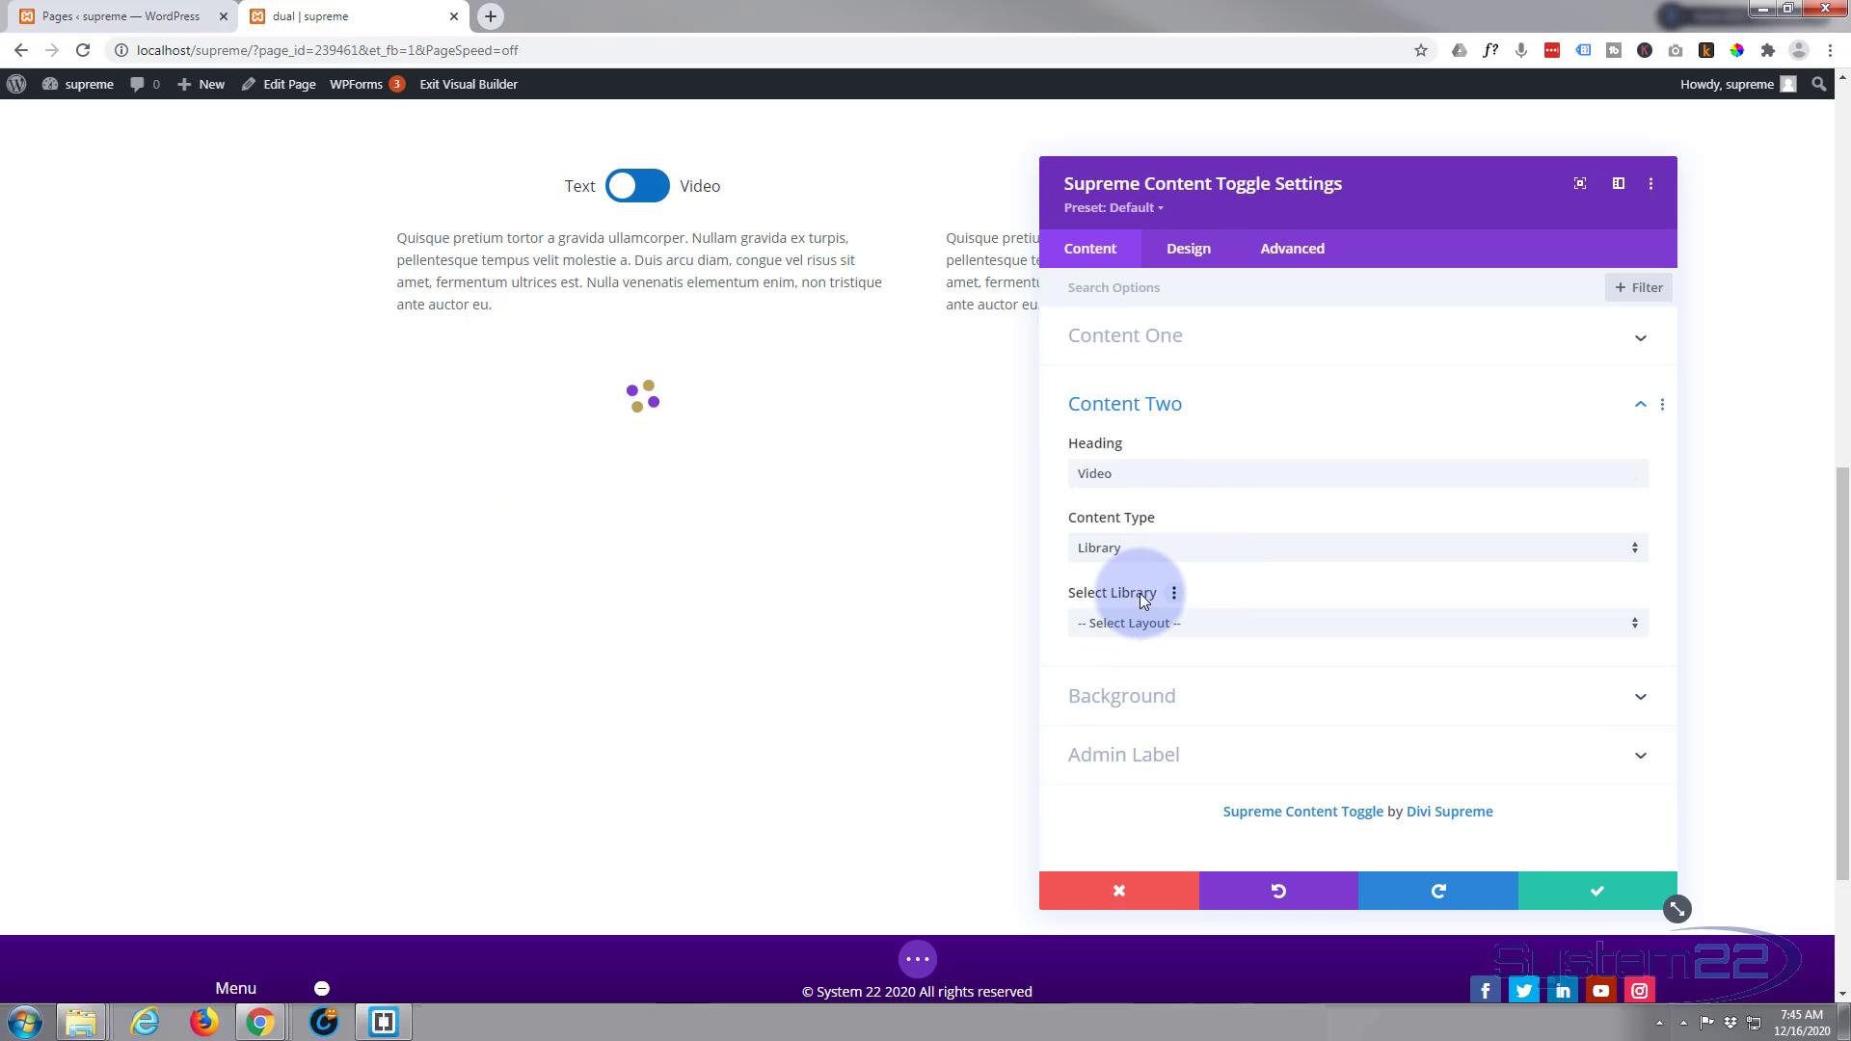
- Choose the "togvid" library item for Content Two and save the toggle module
{"action": "left_click", "coordinate": [1173, 625]}
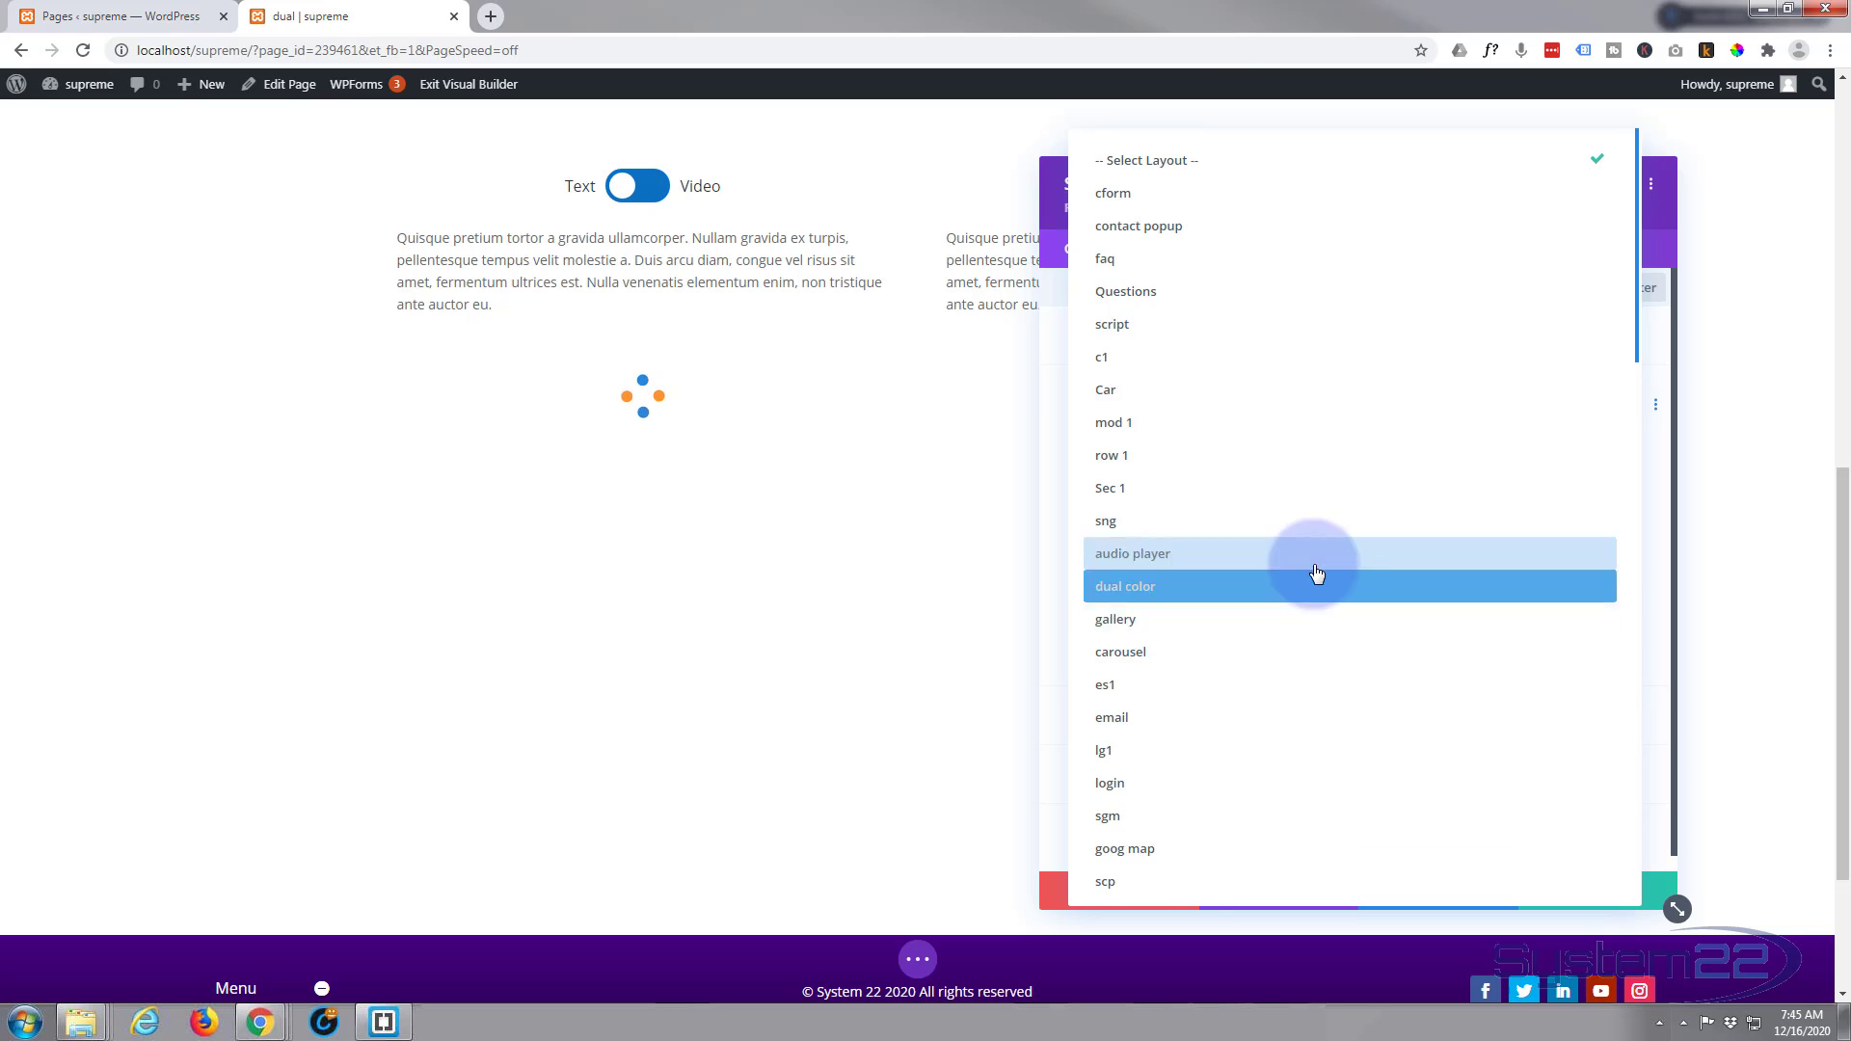
{"action": "scroll", "coordinate": [1316, 577], "scroll_direction": "down", "scroll_amount": 10}
{"action": "scroll", "coordinate": [1321, 584], "scroll_direction": "down", "scroll_amount": 8}
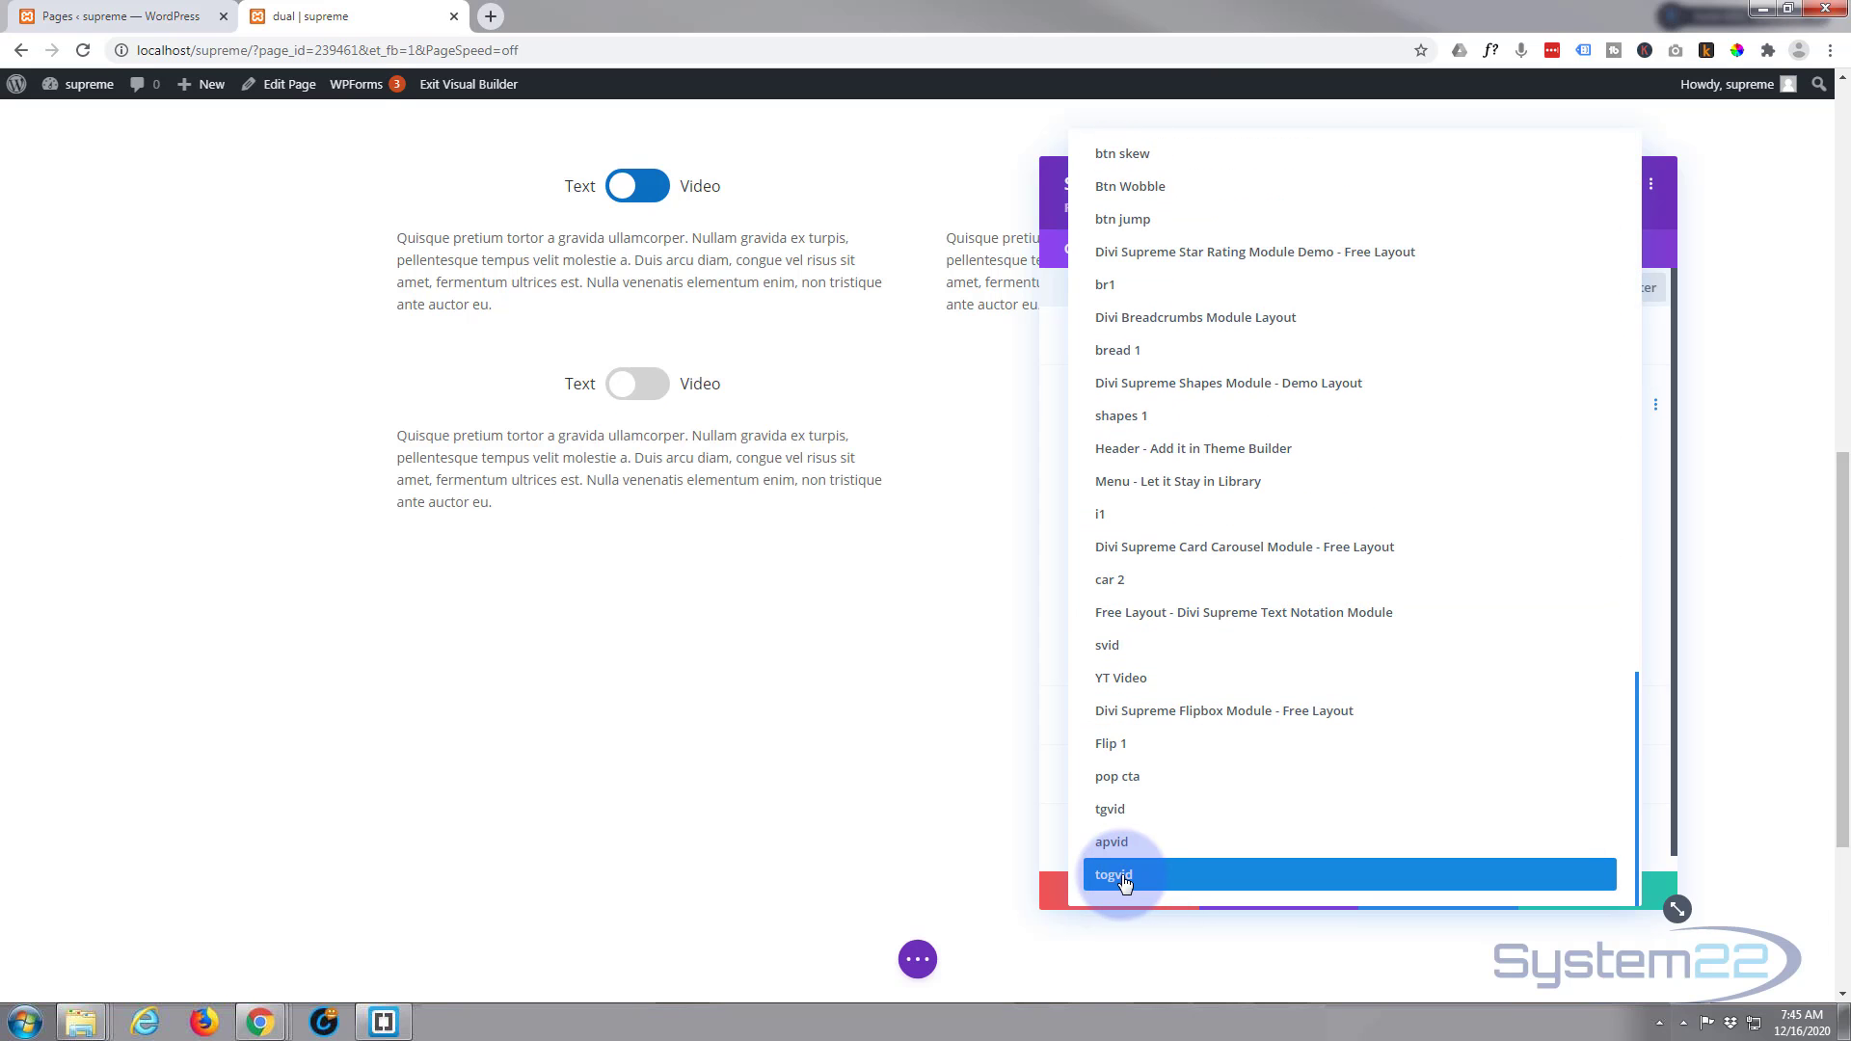
{"action": "left_click", "coordinate": [1119, 875]}
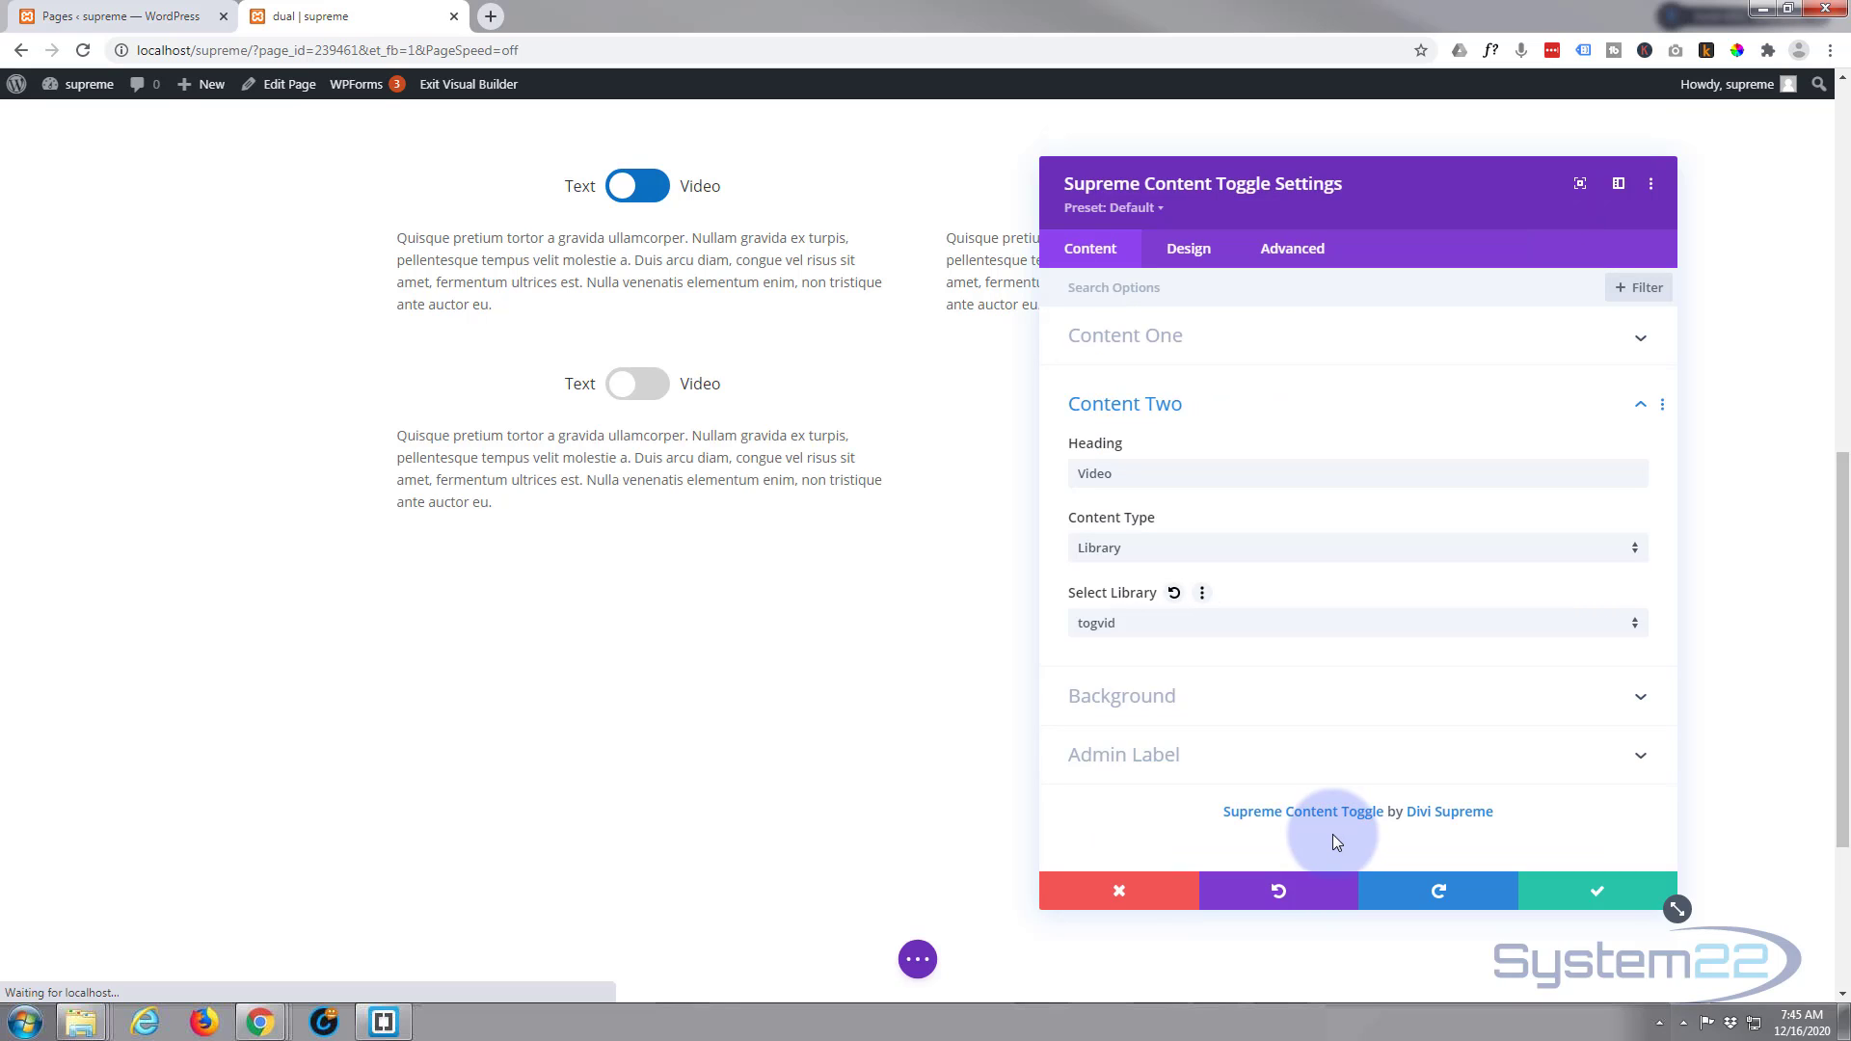
{"action": "left_click", "coordinate": [1589, 892]}
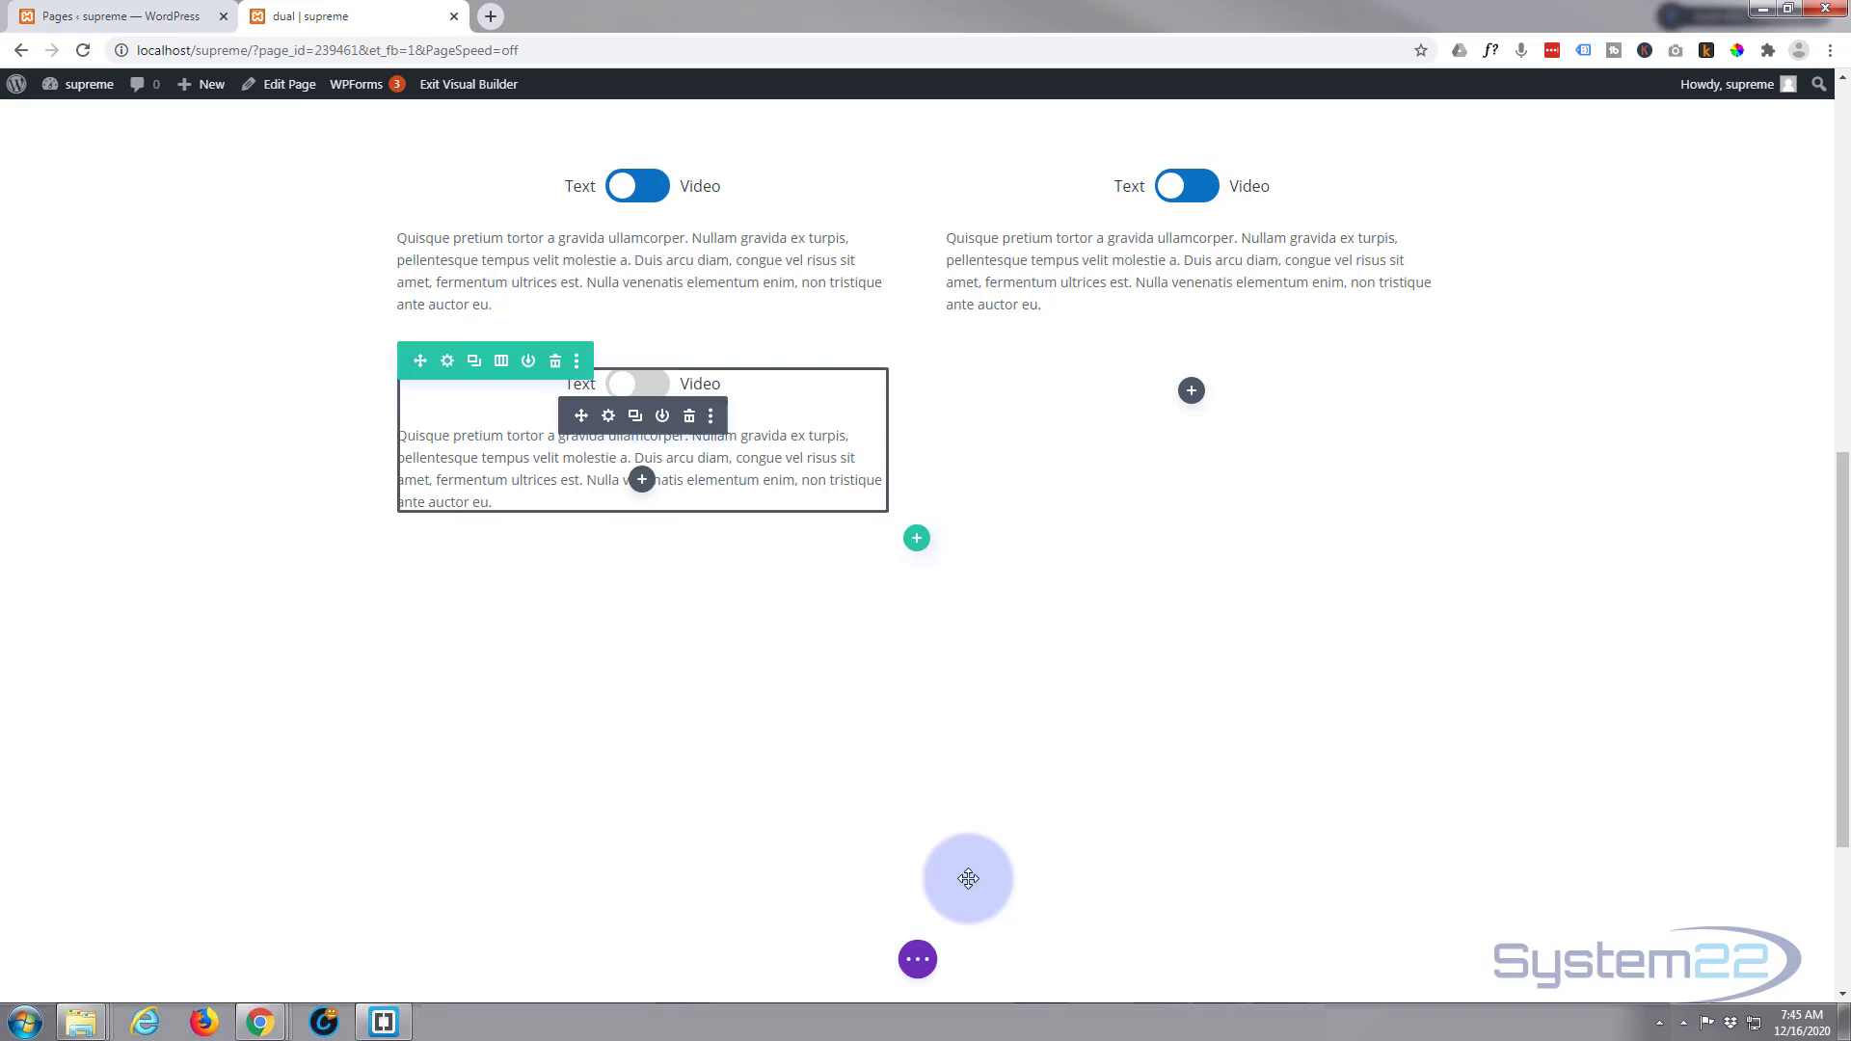
- Save the page as a draft and exit the Visual Builder
{"action": "left_click", "coordinate": [918, 961]}
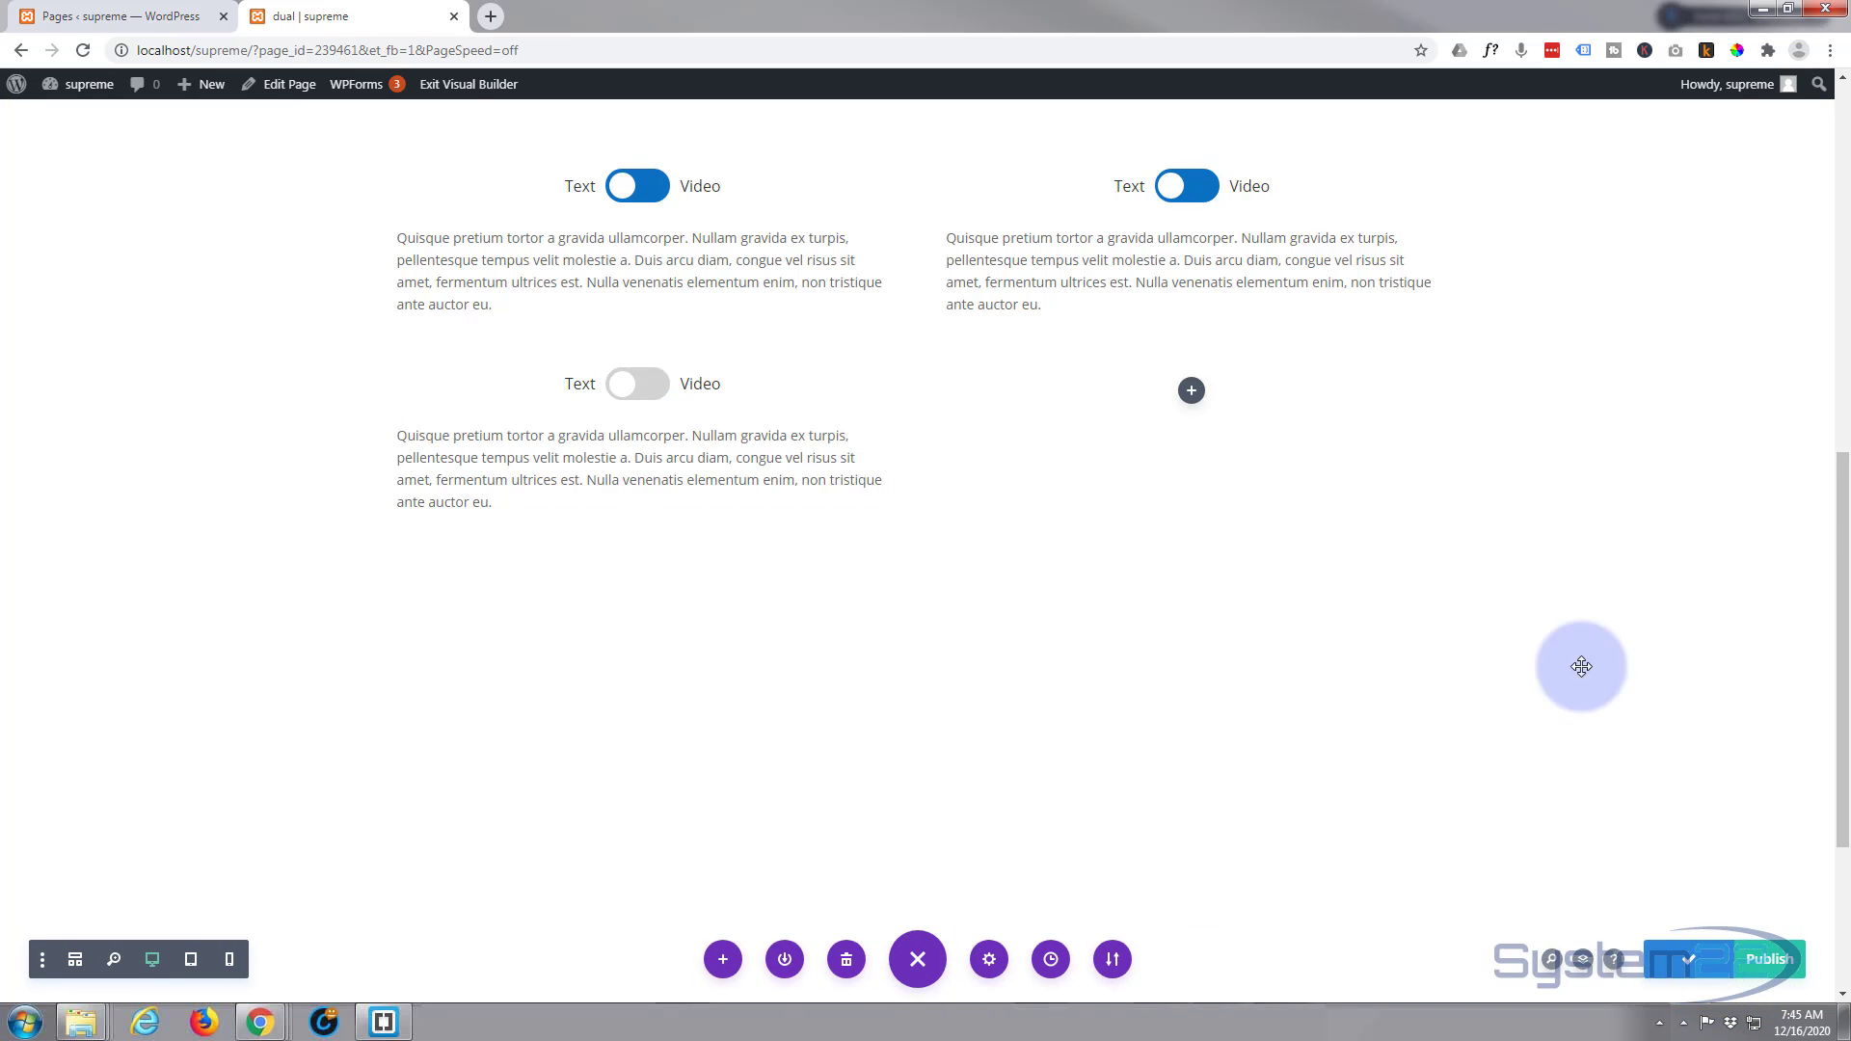
{"action": "left_click", "coordinate": [469, 87]}
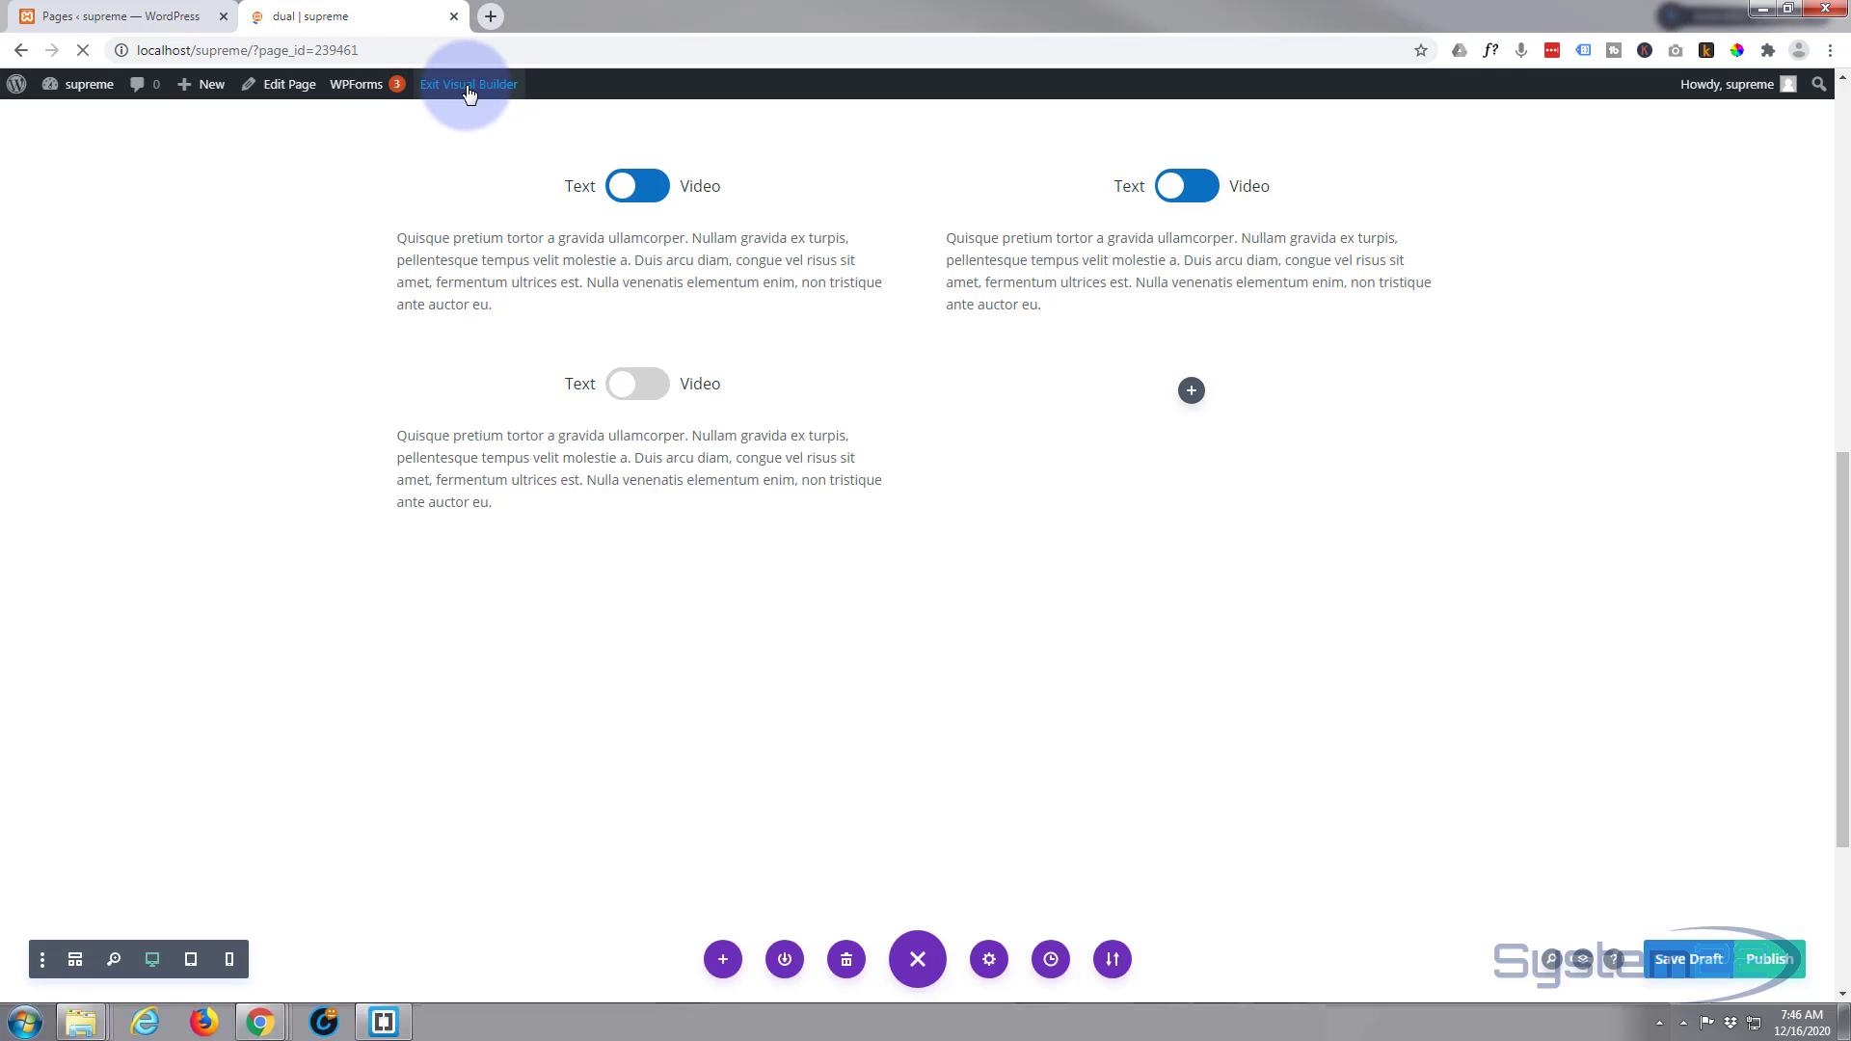
- Test the grey Text/Video toggle on the live page by switching it between text and video twice
{"action": "scroll", "coordinate": [488, 567], "scroll_direction": "down", "scroll_amount": 7}
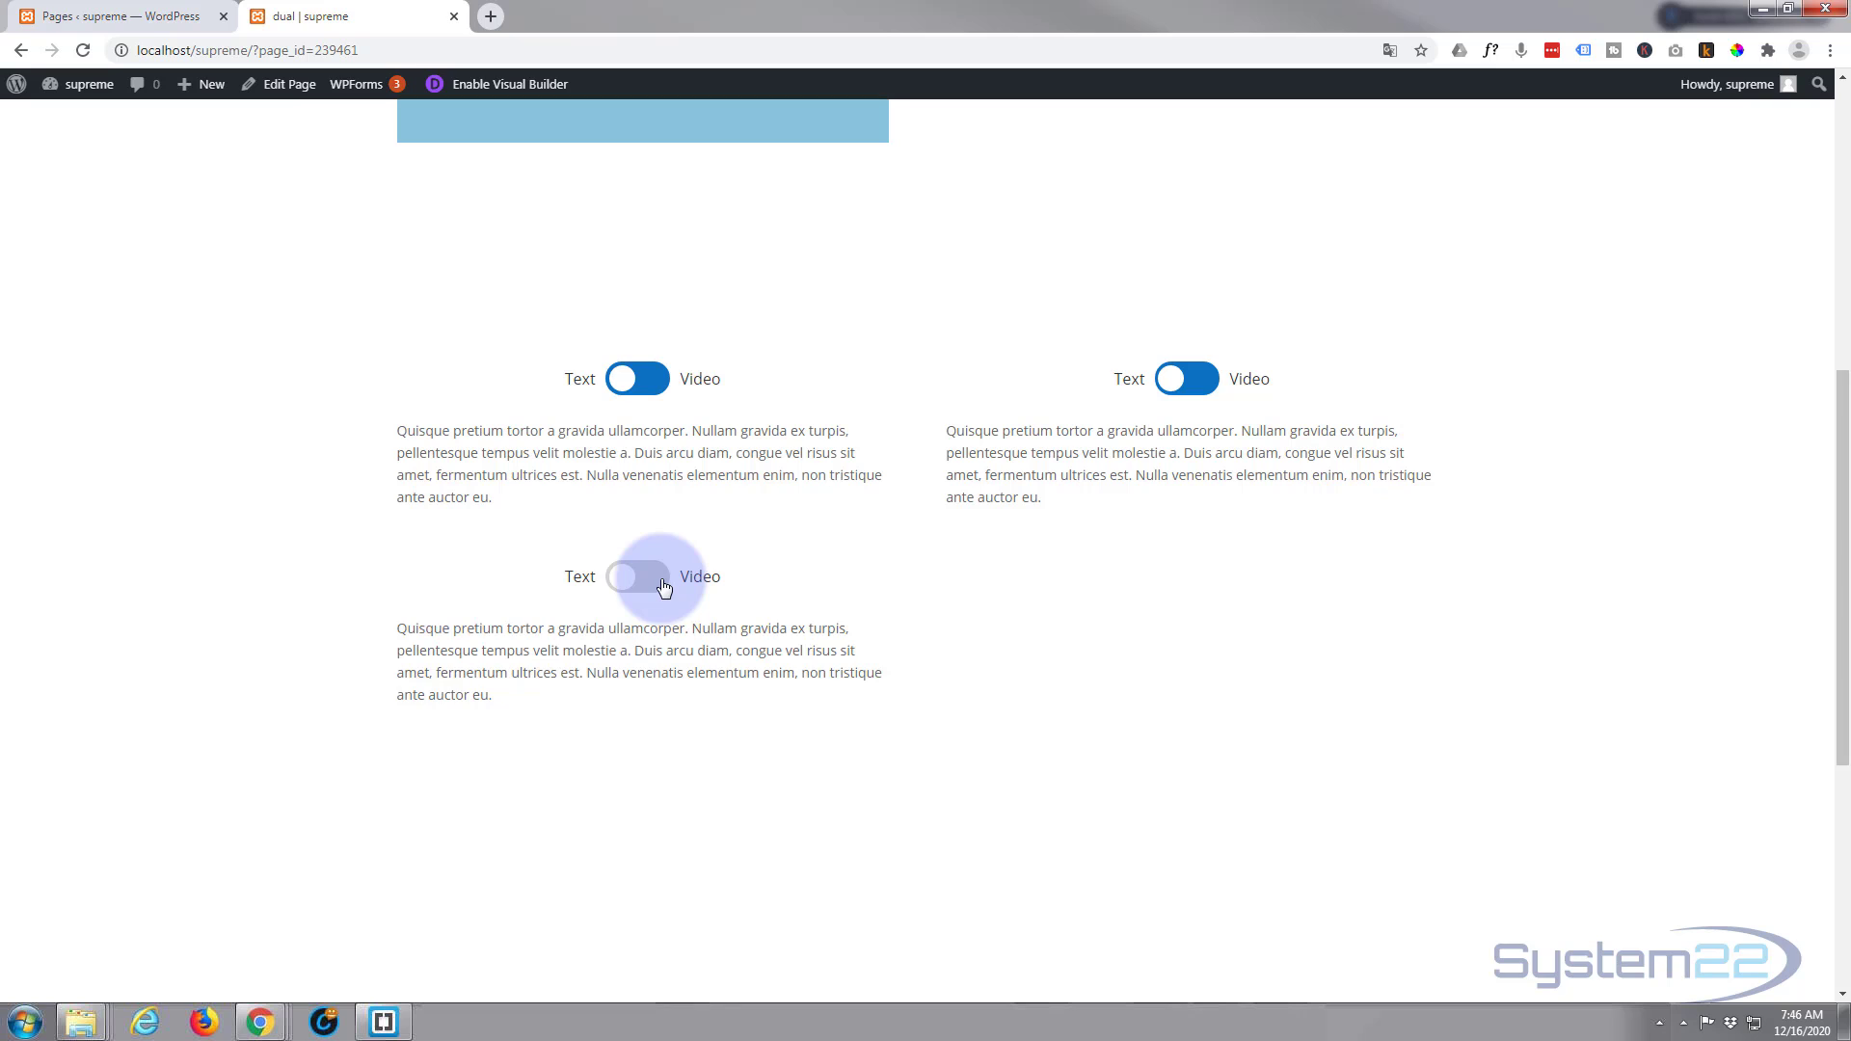
{"action": "left_click", "coordinate": [665, 586]}
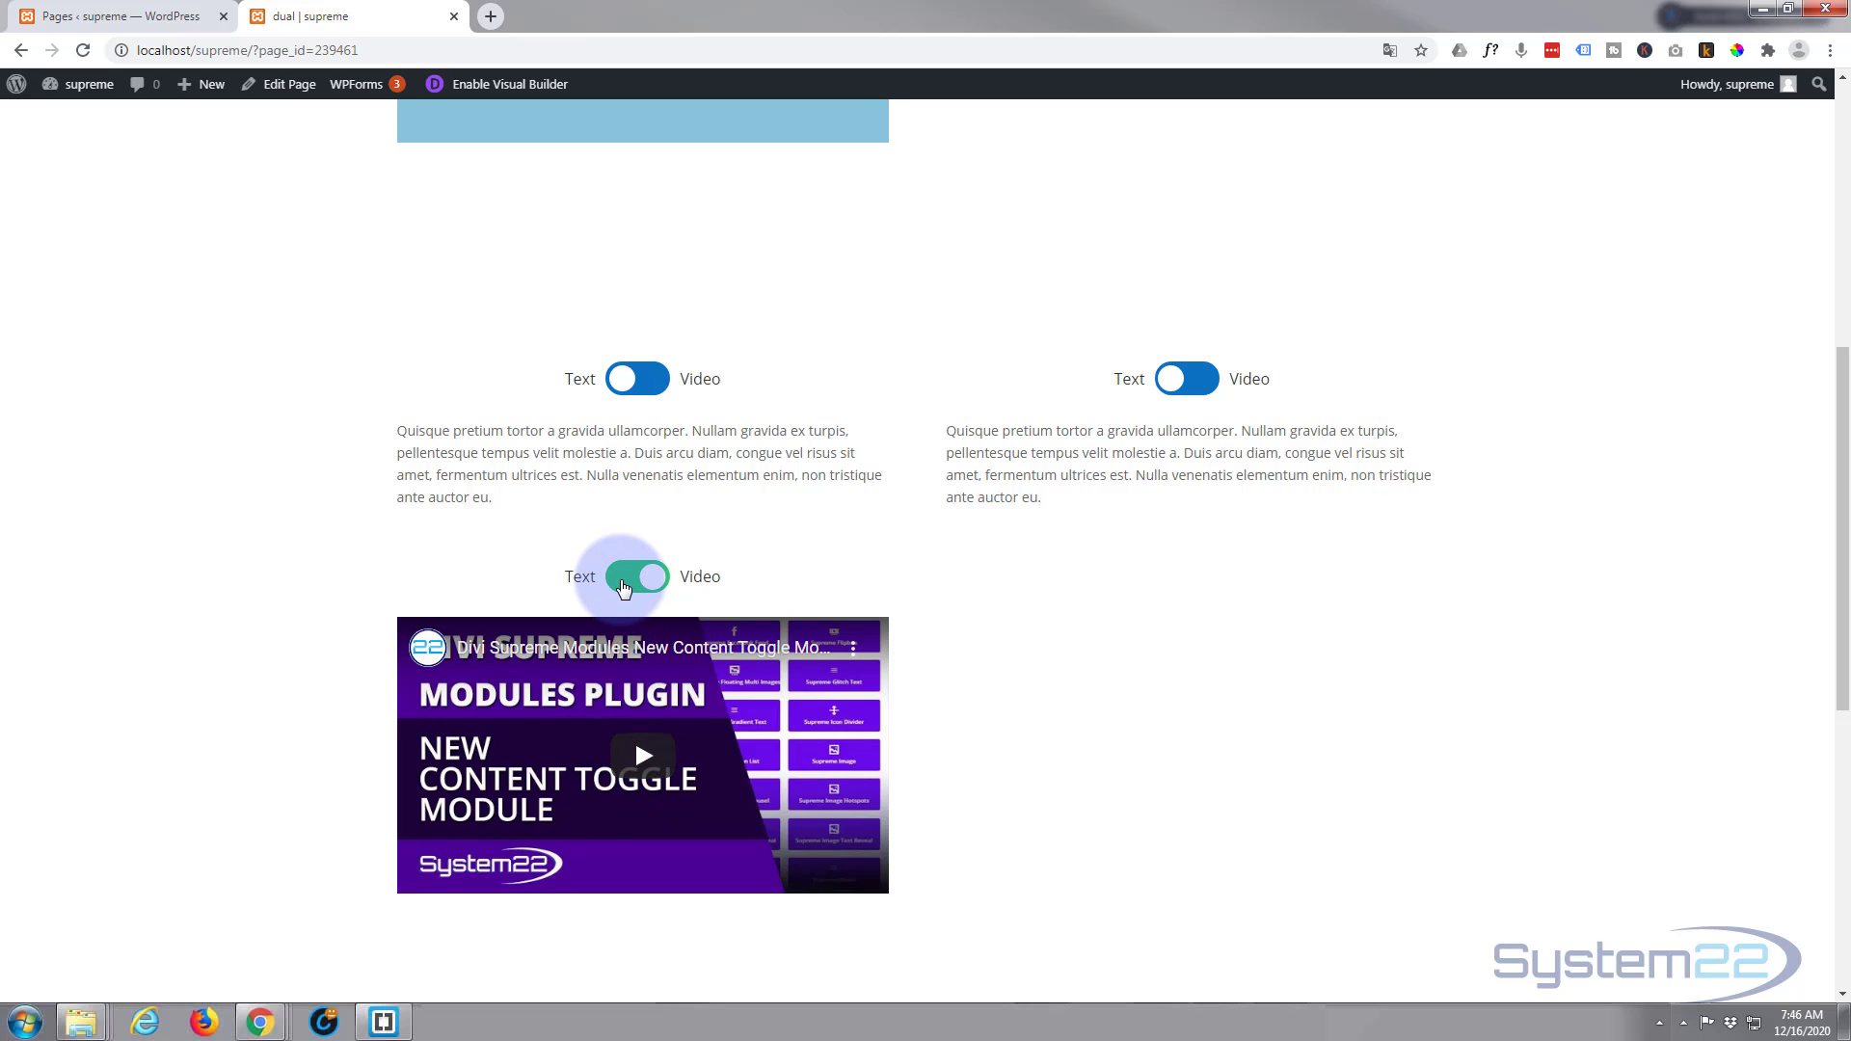
{"action": "left_click", "coordinate": [623, 587]}
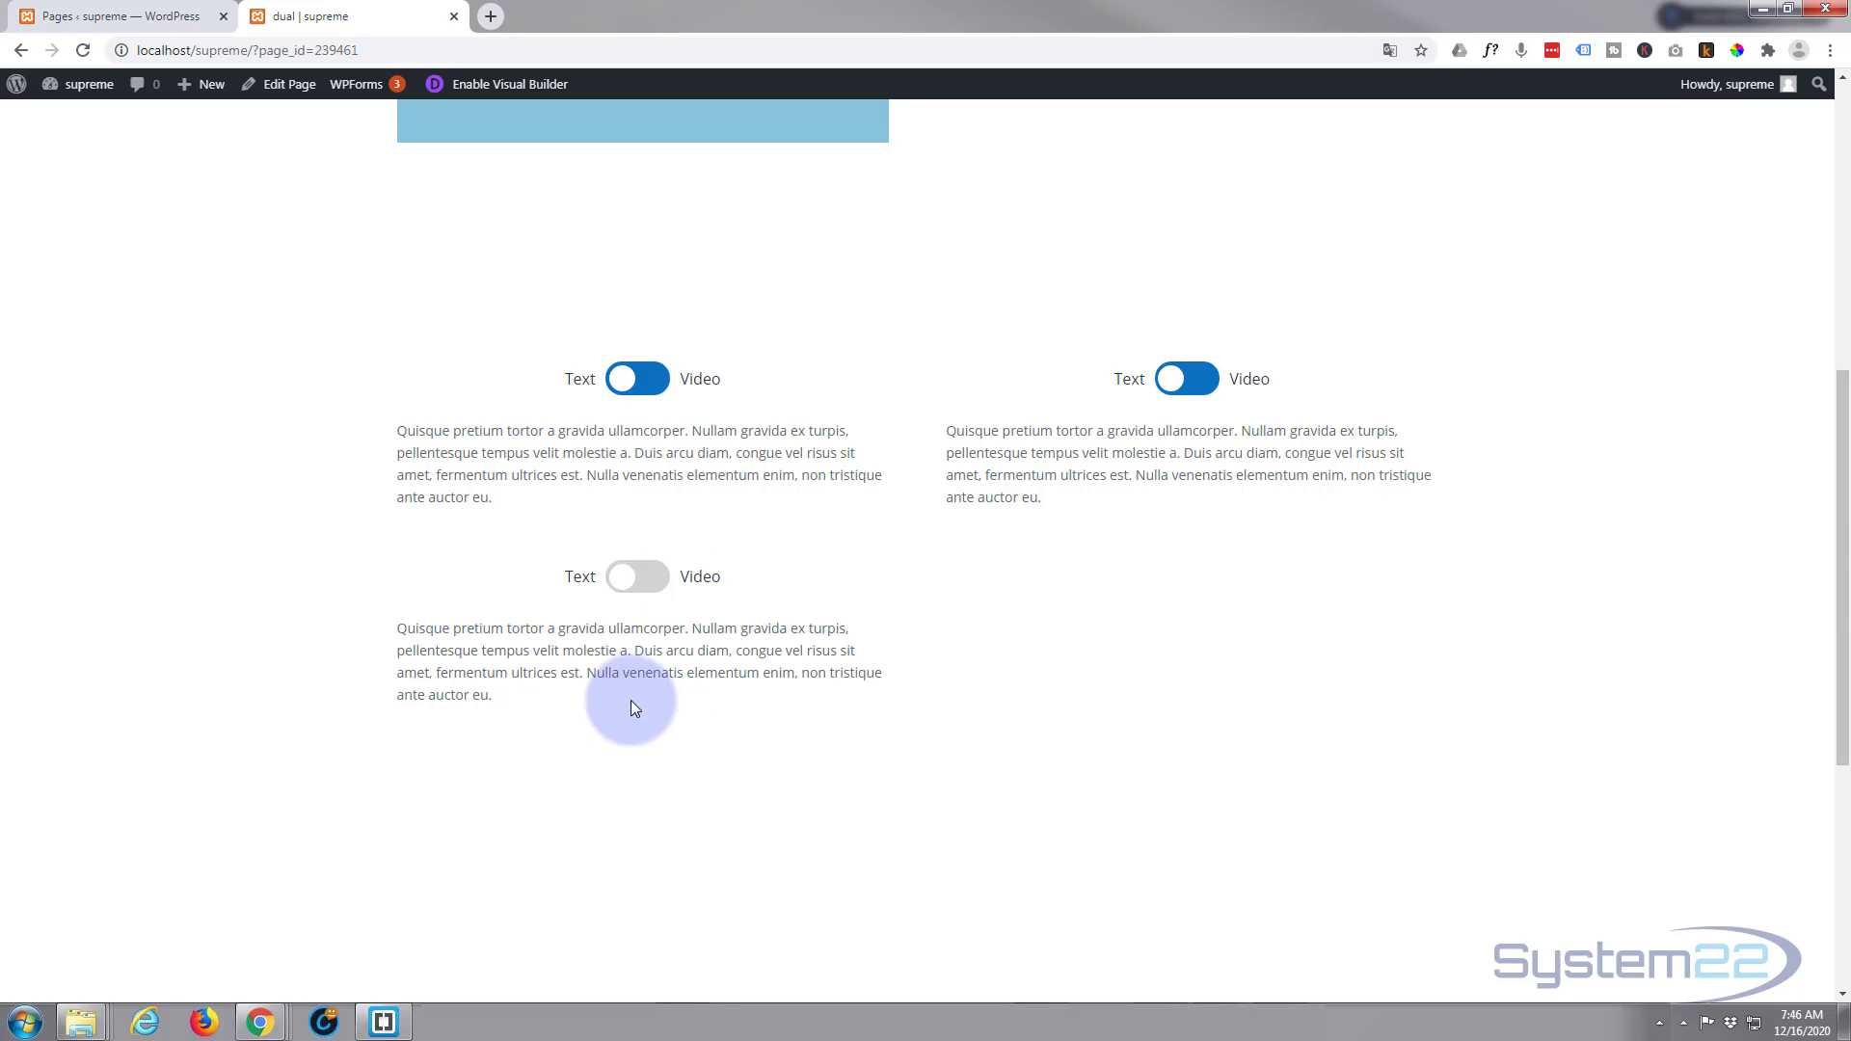
{"action": "left_click", "coordinate": [661, 578]}
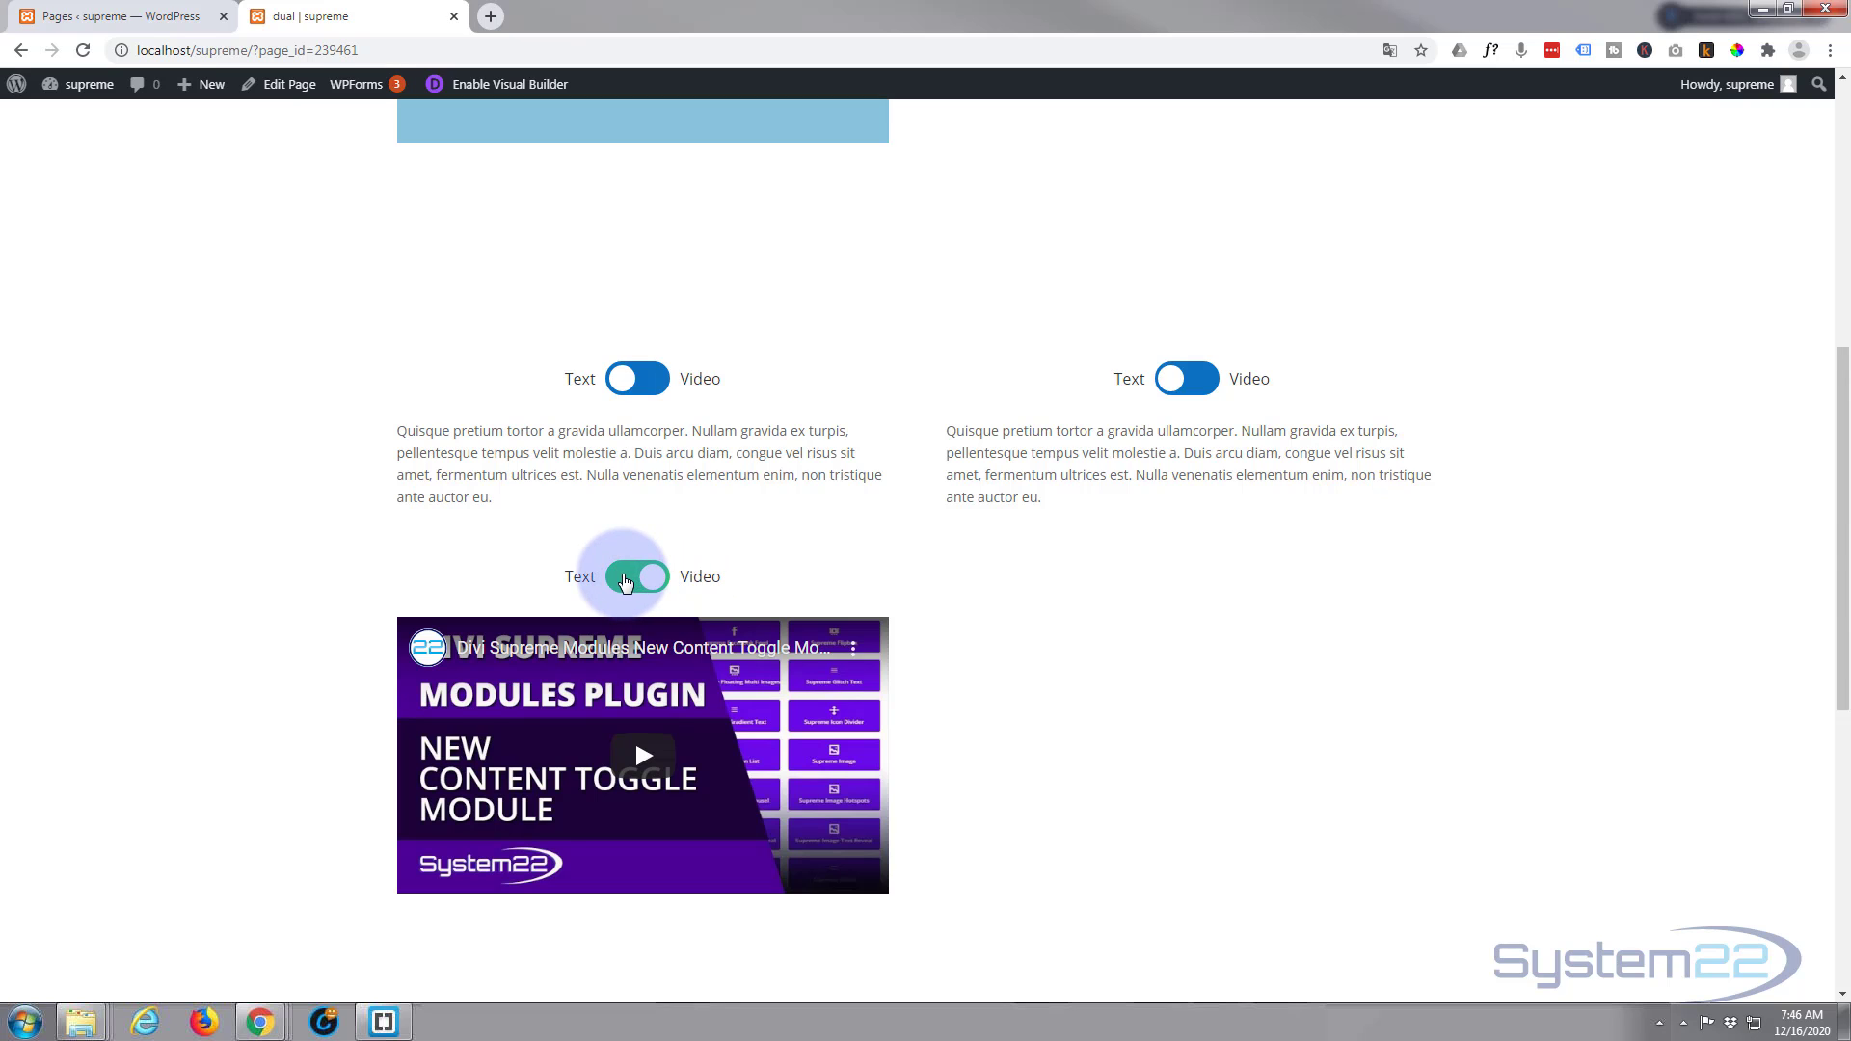
{"action": "left_click", "coordinate": [625, 581]}
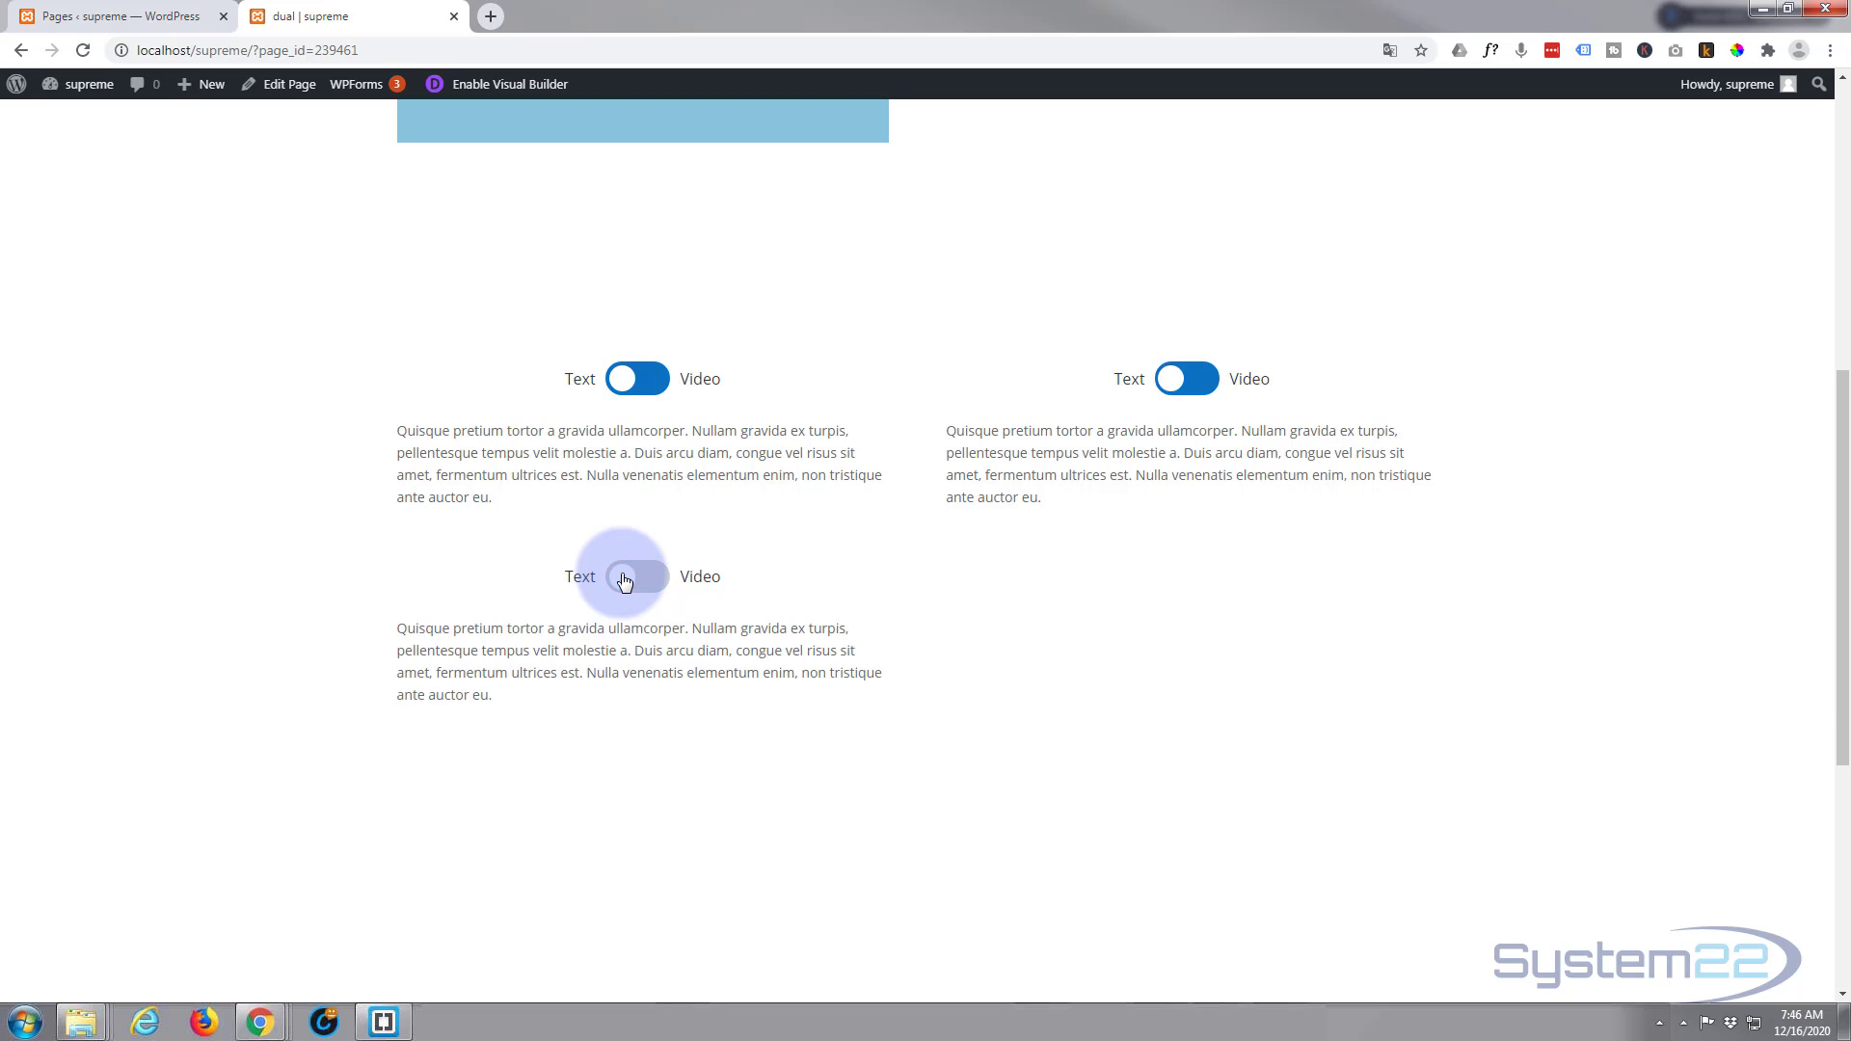
- Reopen the page in the Visual Builder, duplicate the grey Text/Video toggle and move the copy into the empty neighbouring column
{"action": "left_click", "coordinate": [503, 84]}
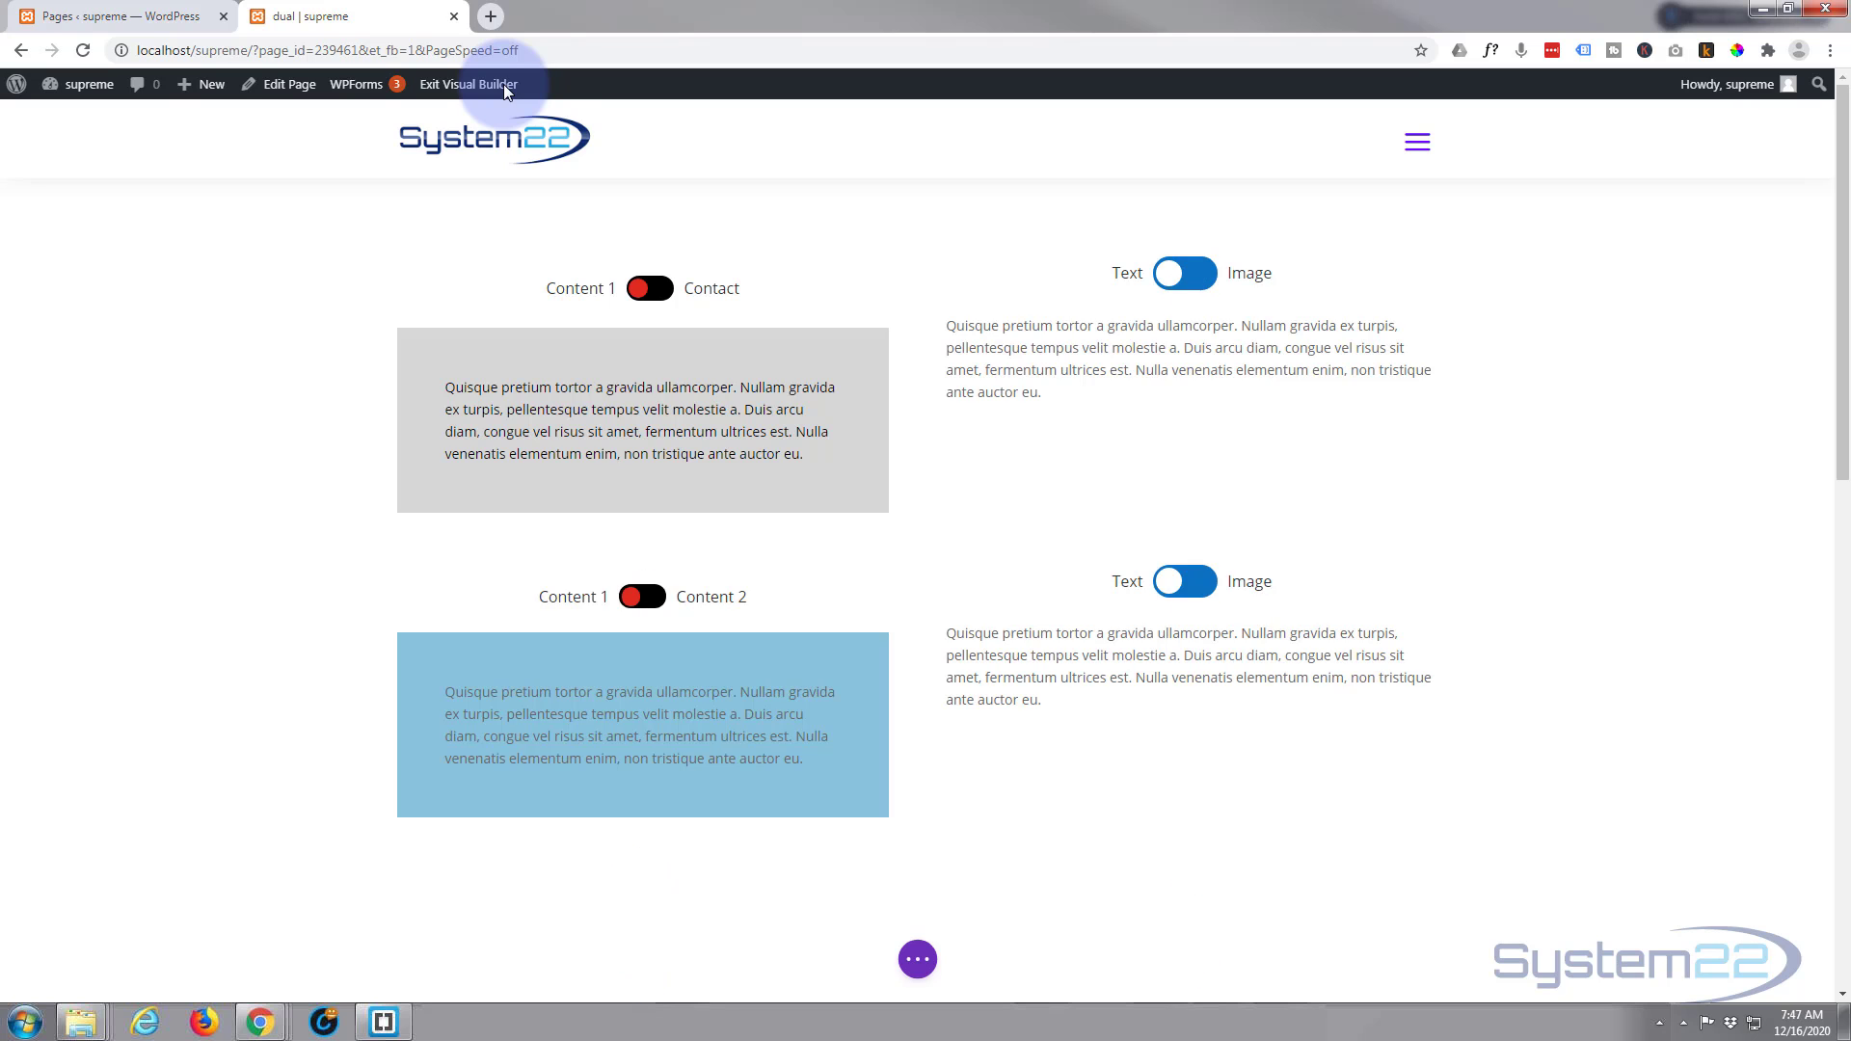
{"action": "scroll", "coordinate": [492, 210], "scroll_direction": "down", "scroll_amount": 6}
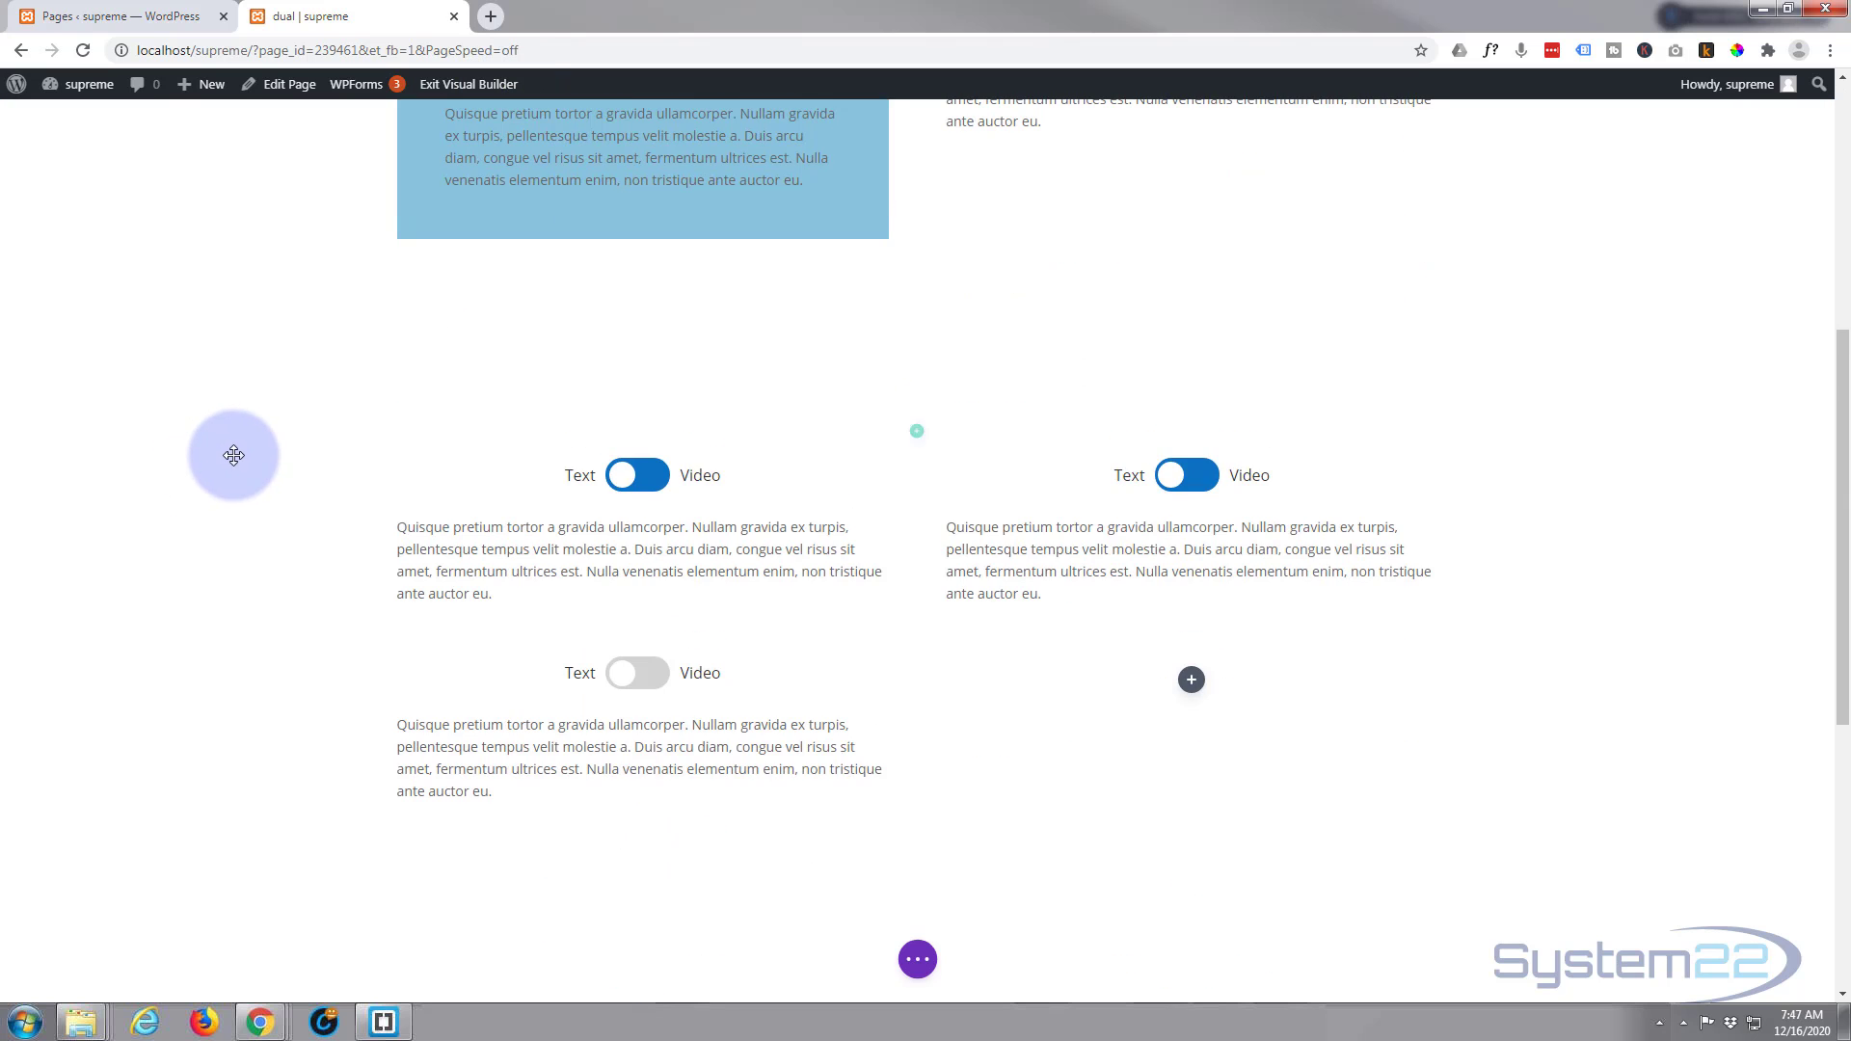
{"action": "scroll", "coordinate": [234, 455], "scroll_direction": "down", "scroll_amount": 2}
{"action": "mouse_move", "coordinate": [599, 561]}
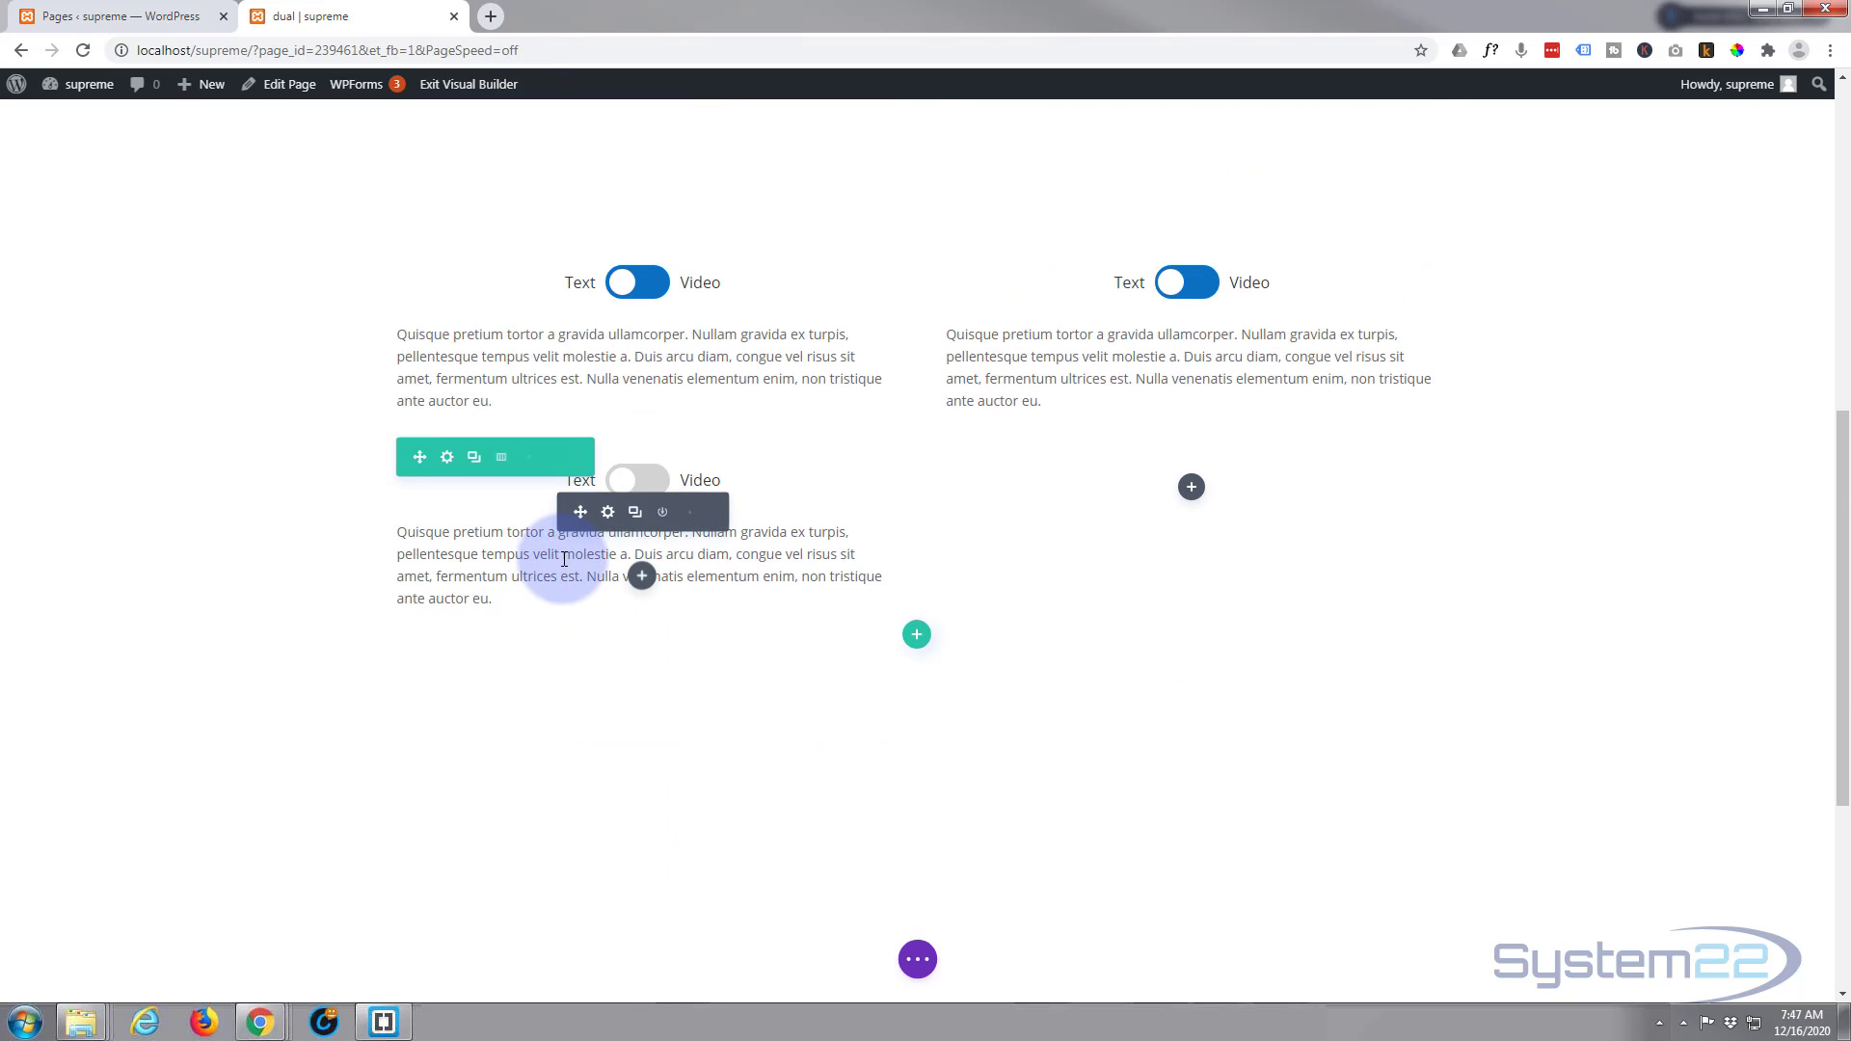
{"action": "left_click", "coordinate": [634, 513]}
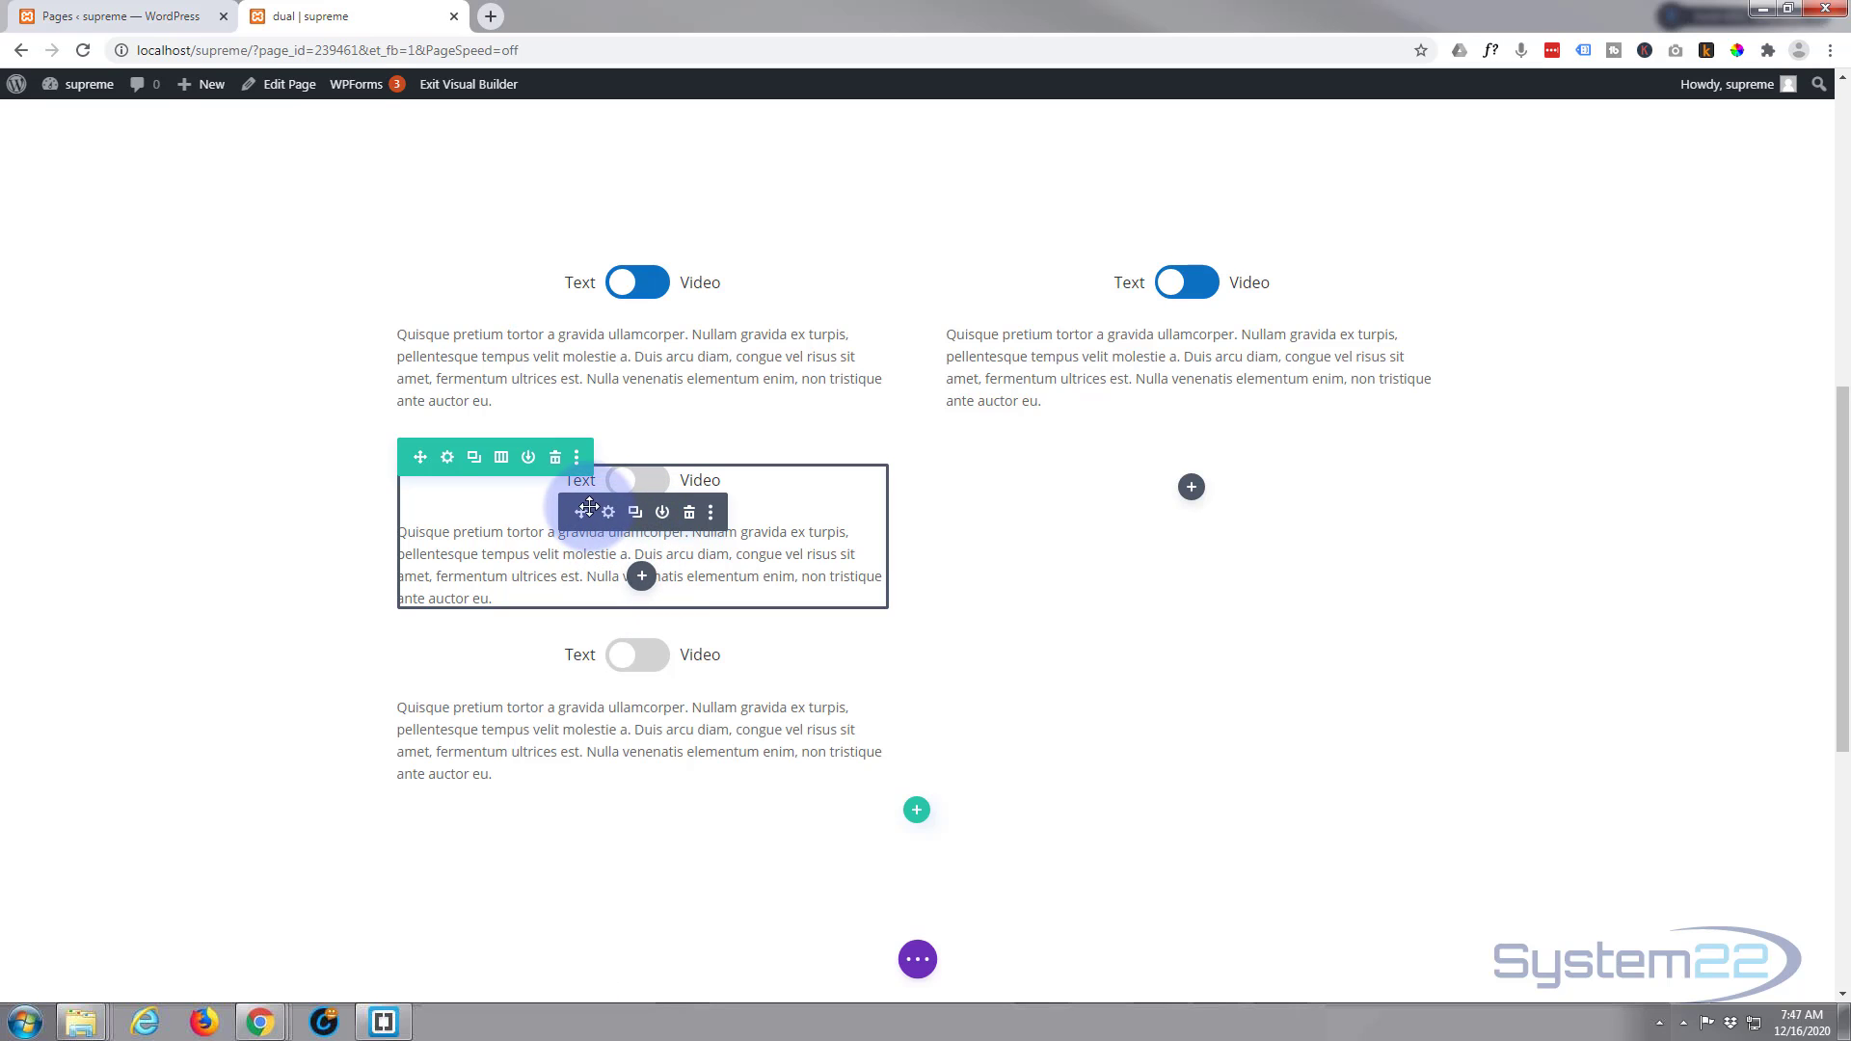
{"action": "left_click_drag", "start_coordinate": [582, 512], "coordinate": [1189, 506]}
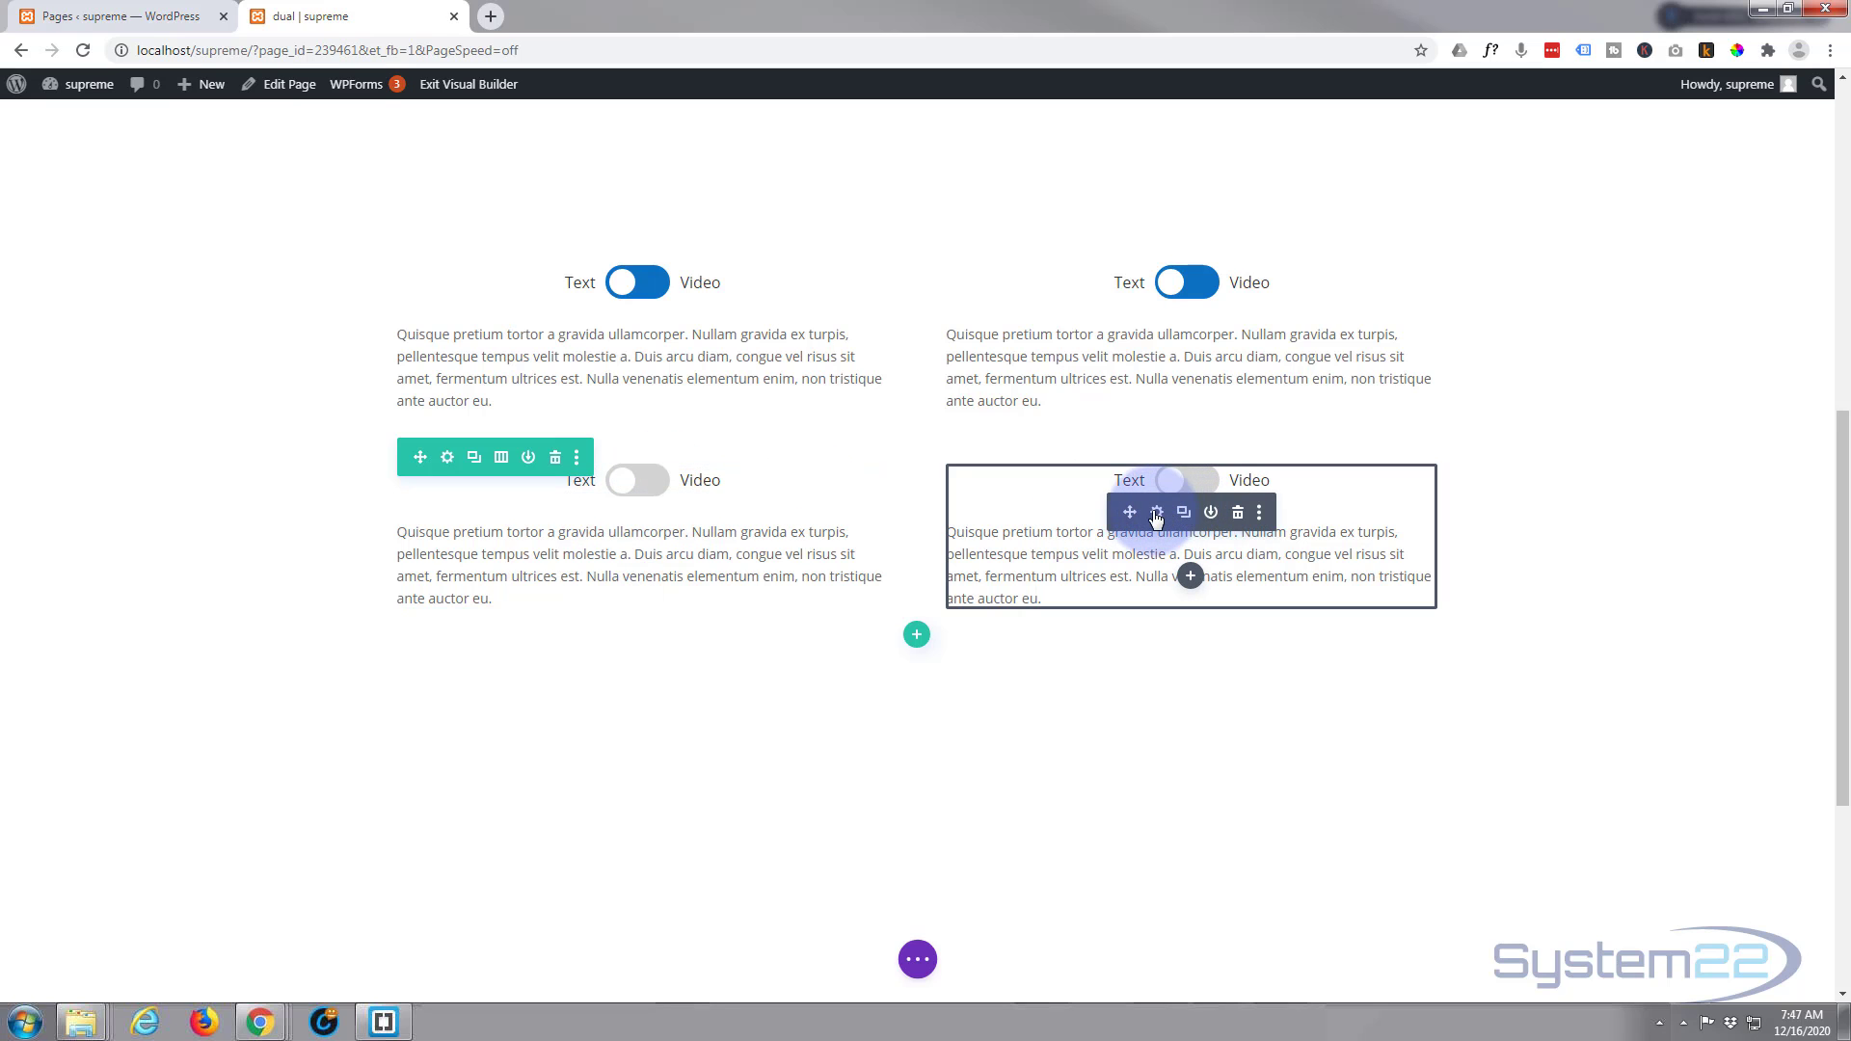
{"action": "left_click", "coordinate": [1162, 512]}
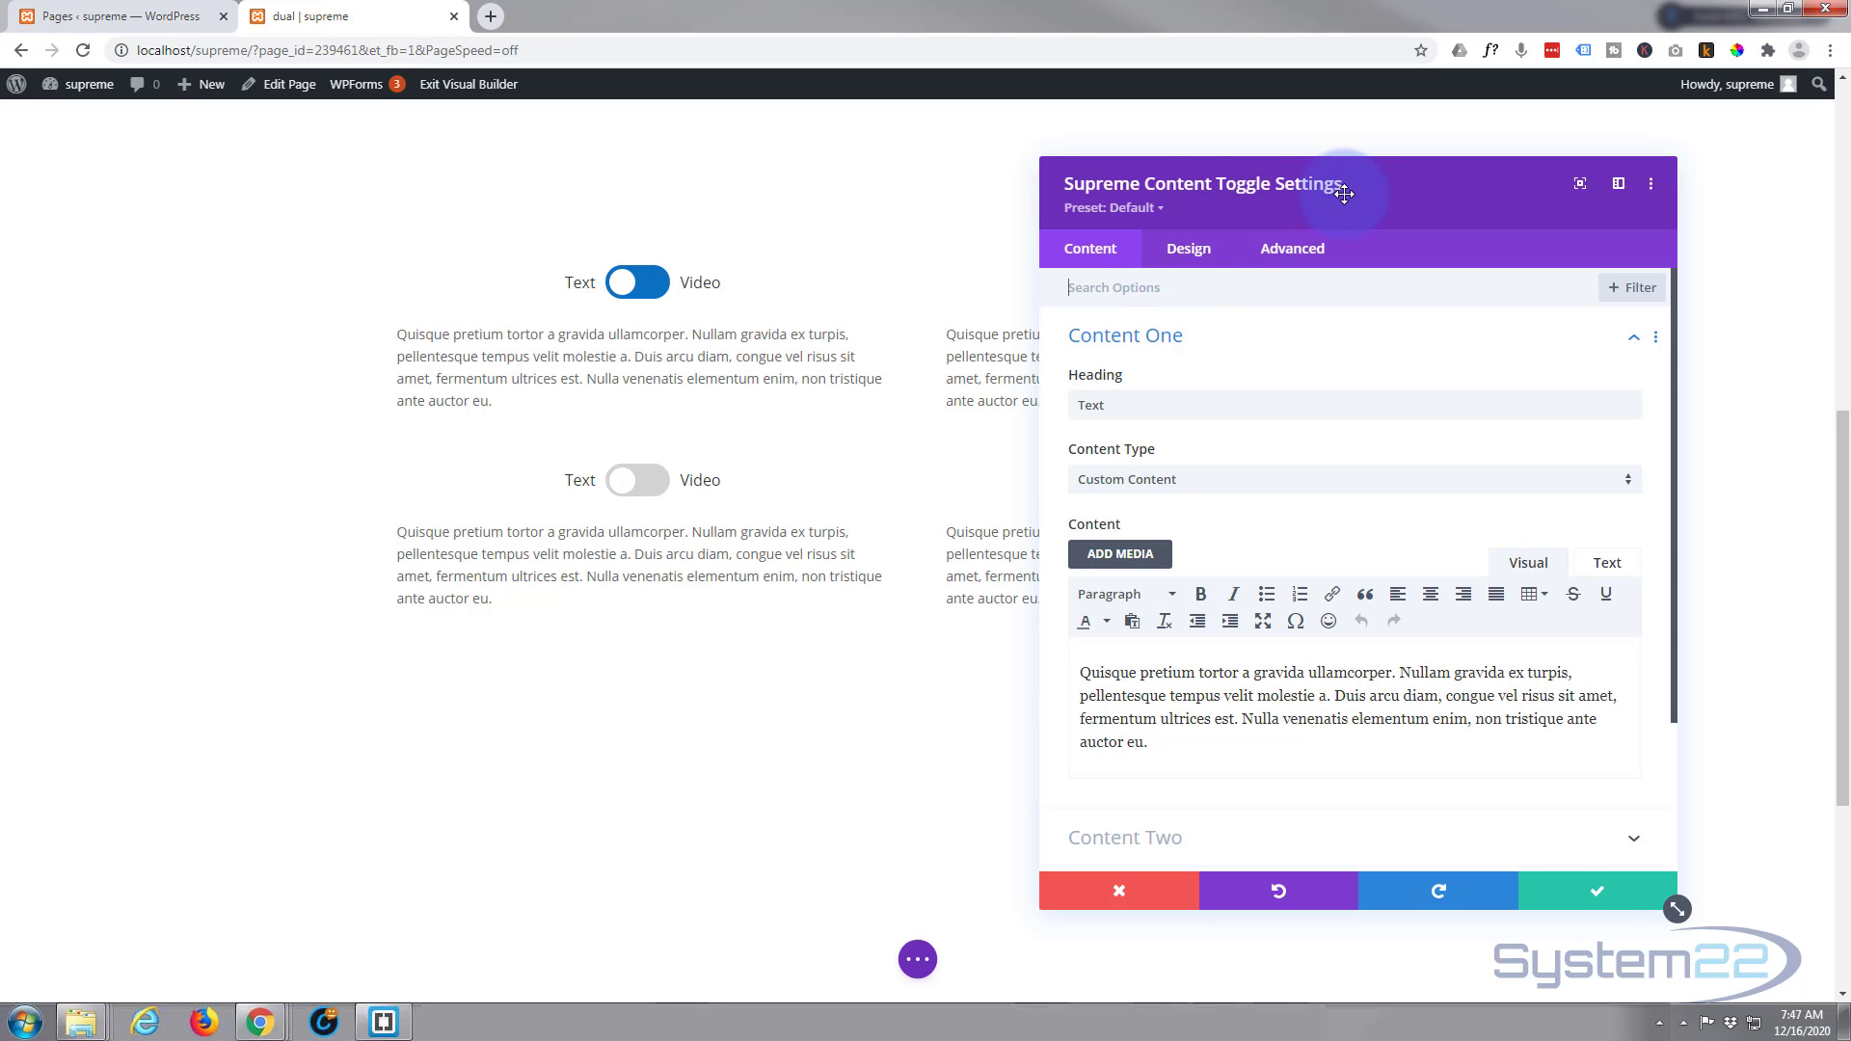
{"action": "left_click_drag", "start_coordinate": [1344, 194], "coordinate": [552, 204]}
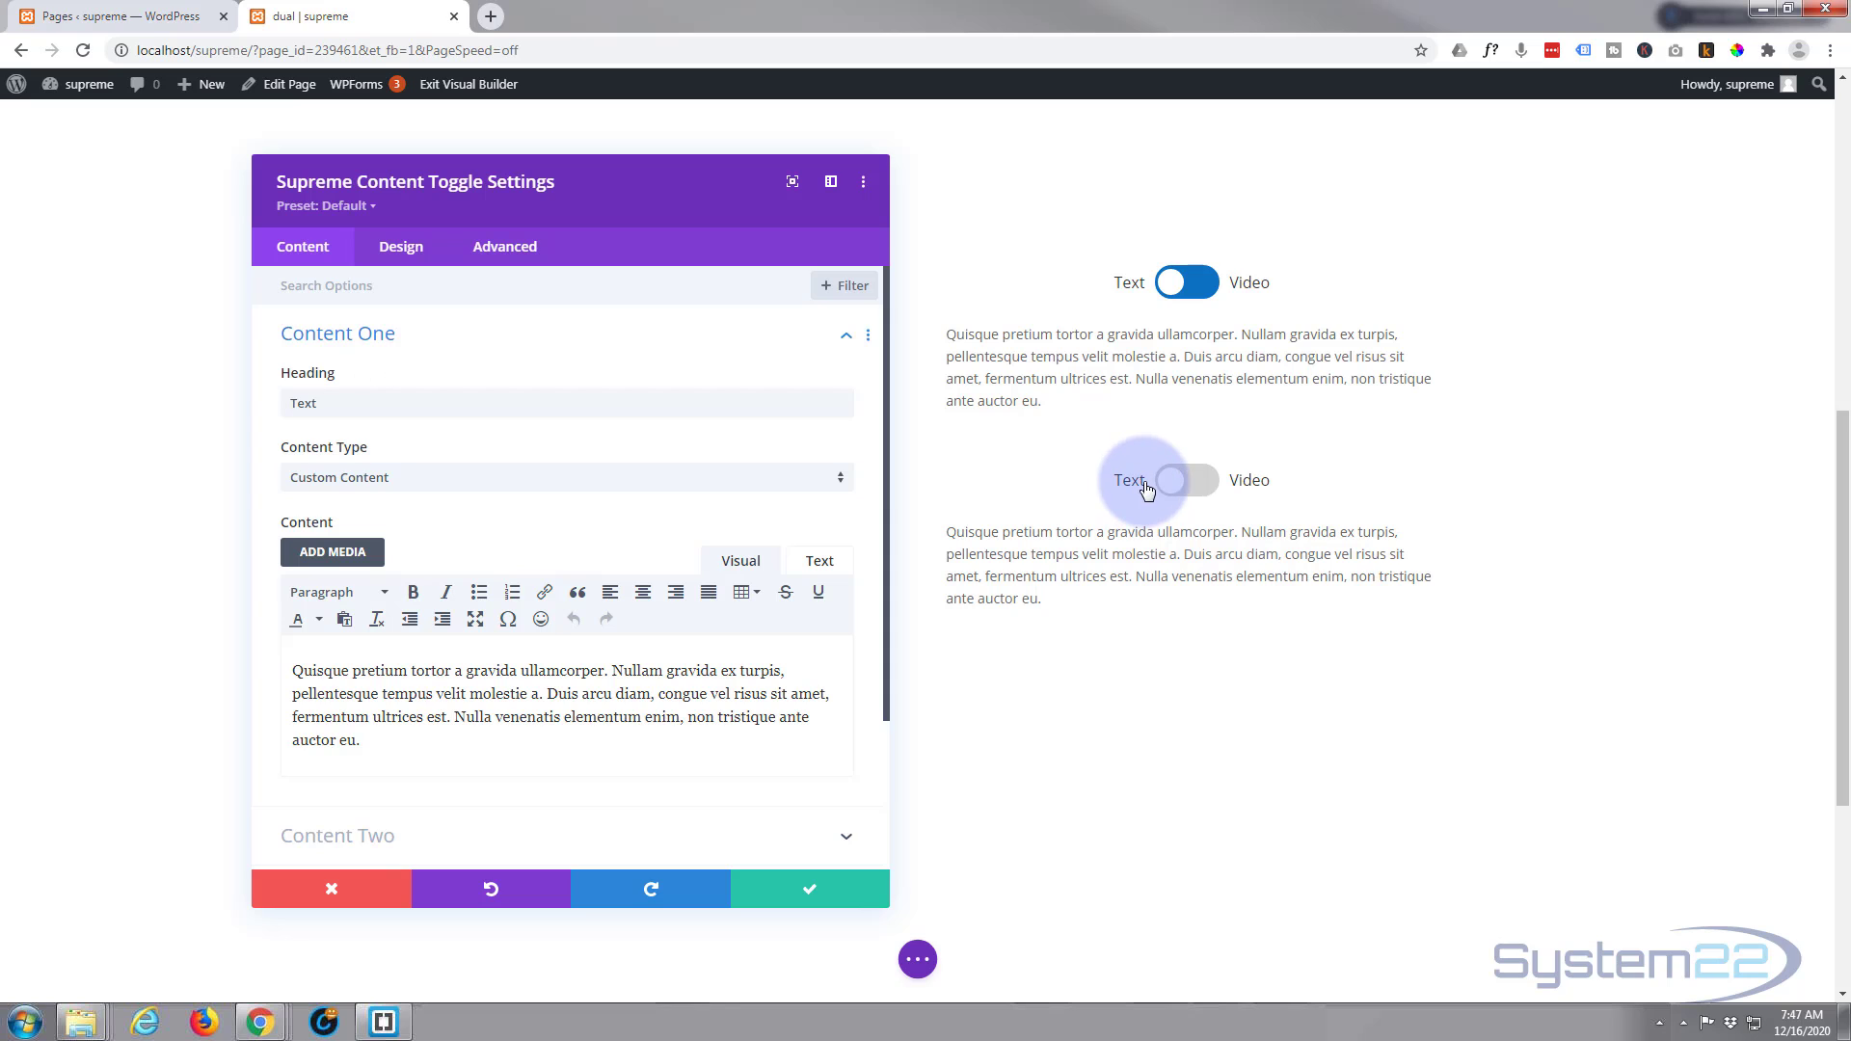
{"action": "left_click", "coordinate": [816, 892]}
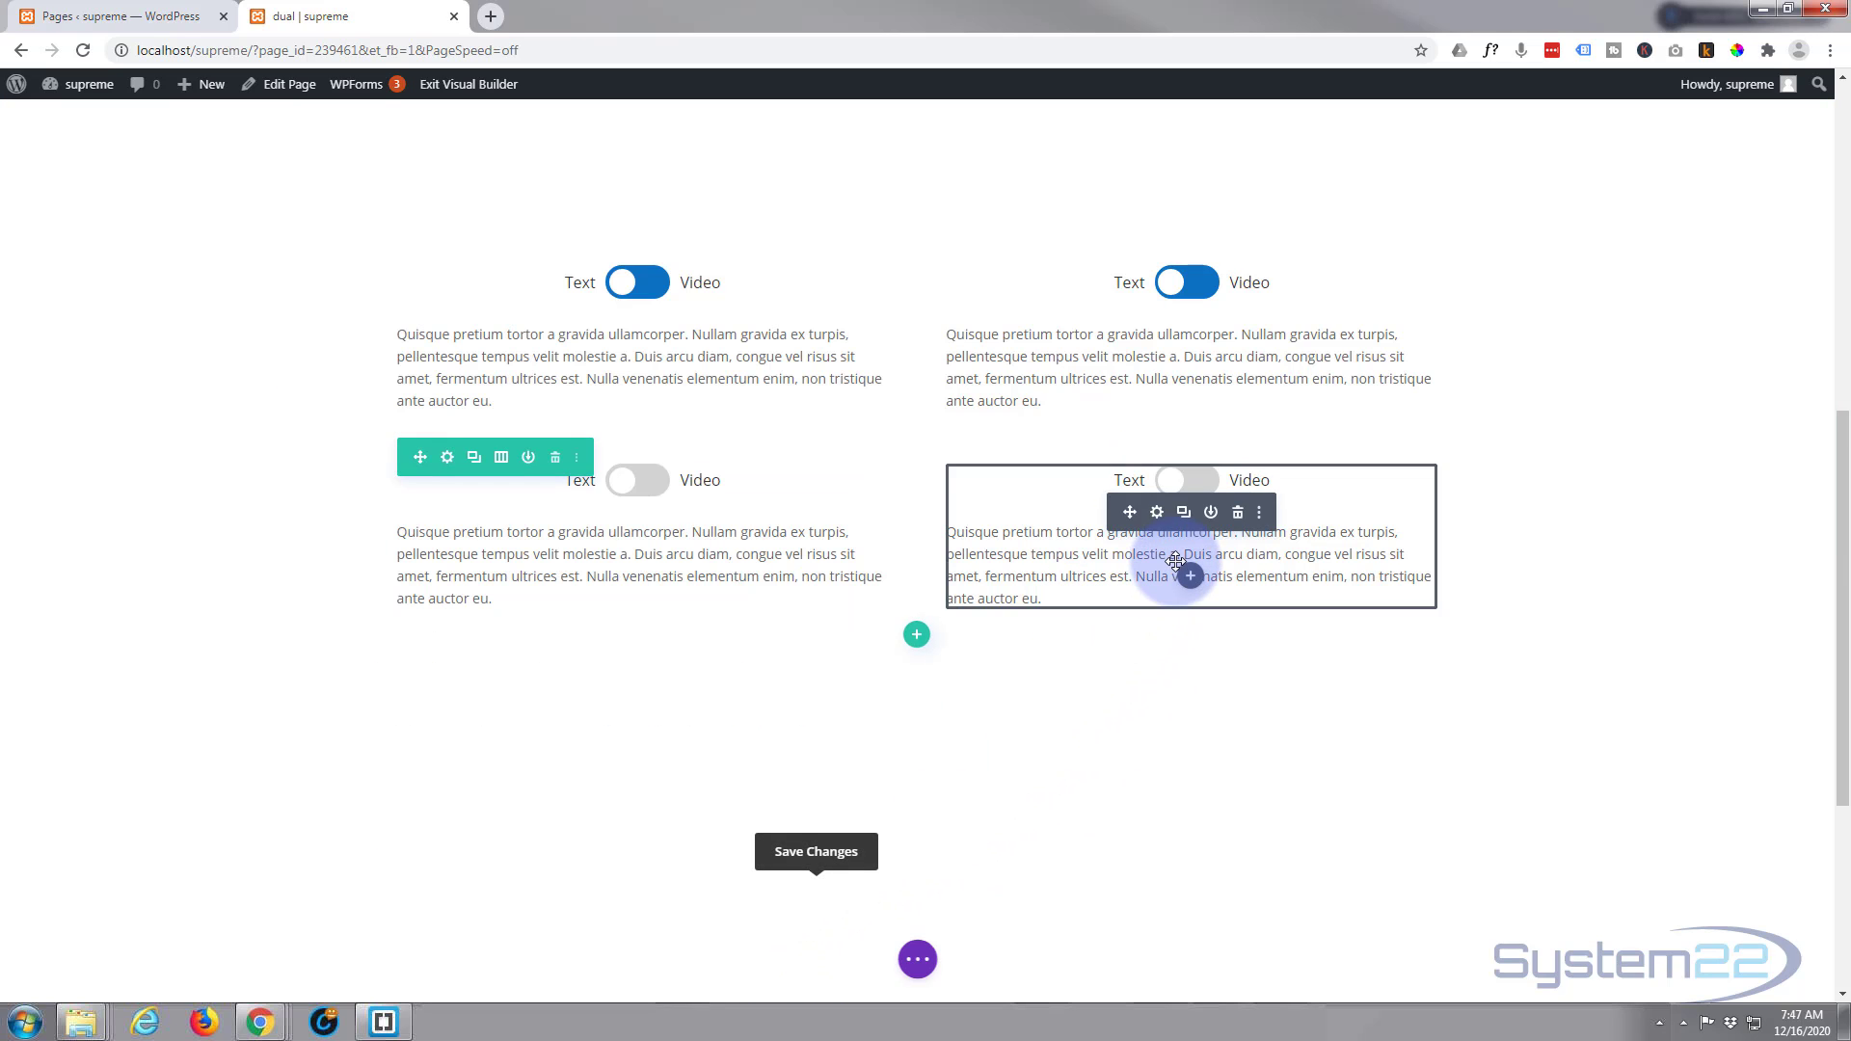
- Insert a Code module below the duplicated Text/Video toggle
{"action": "left_click", "coordinate": [1191, 576]}
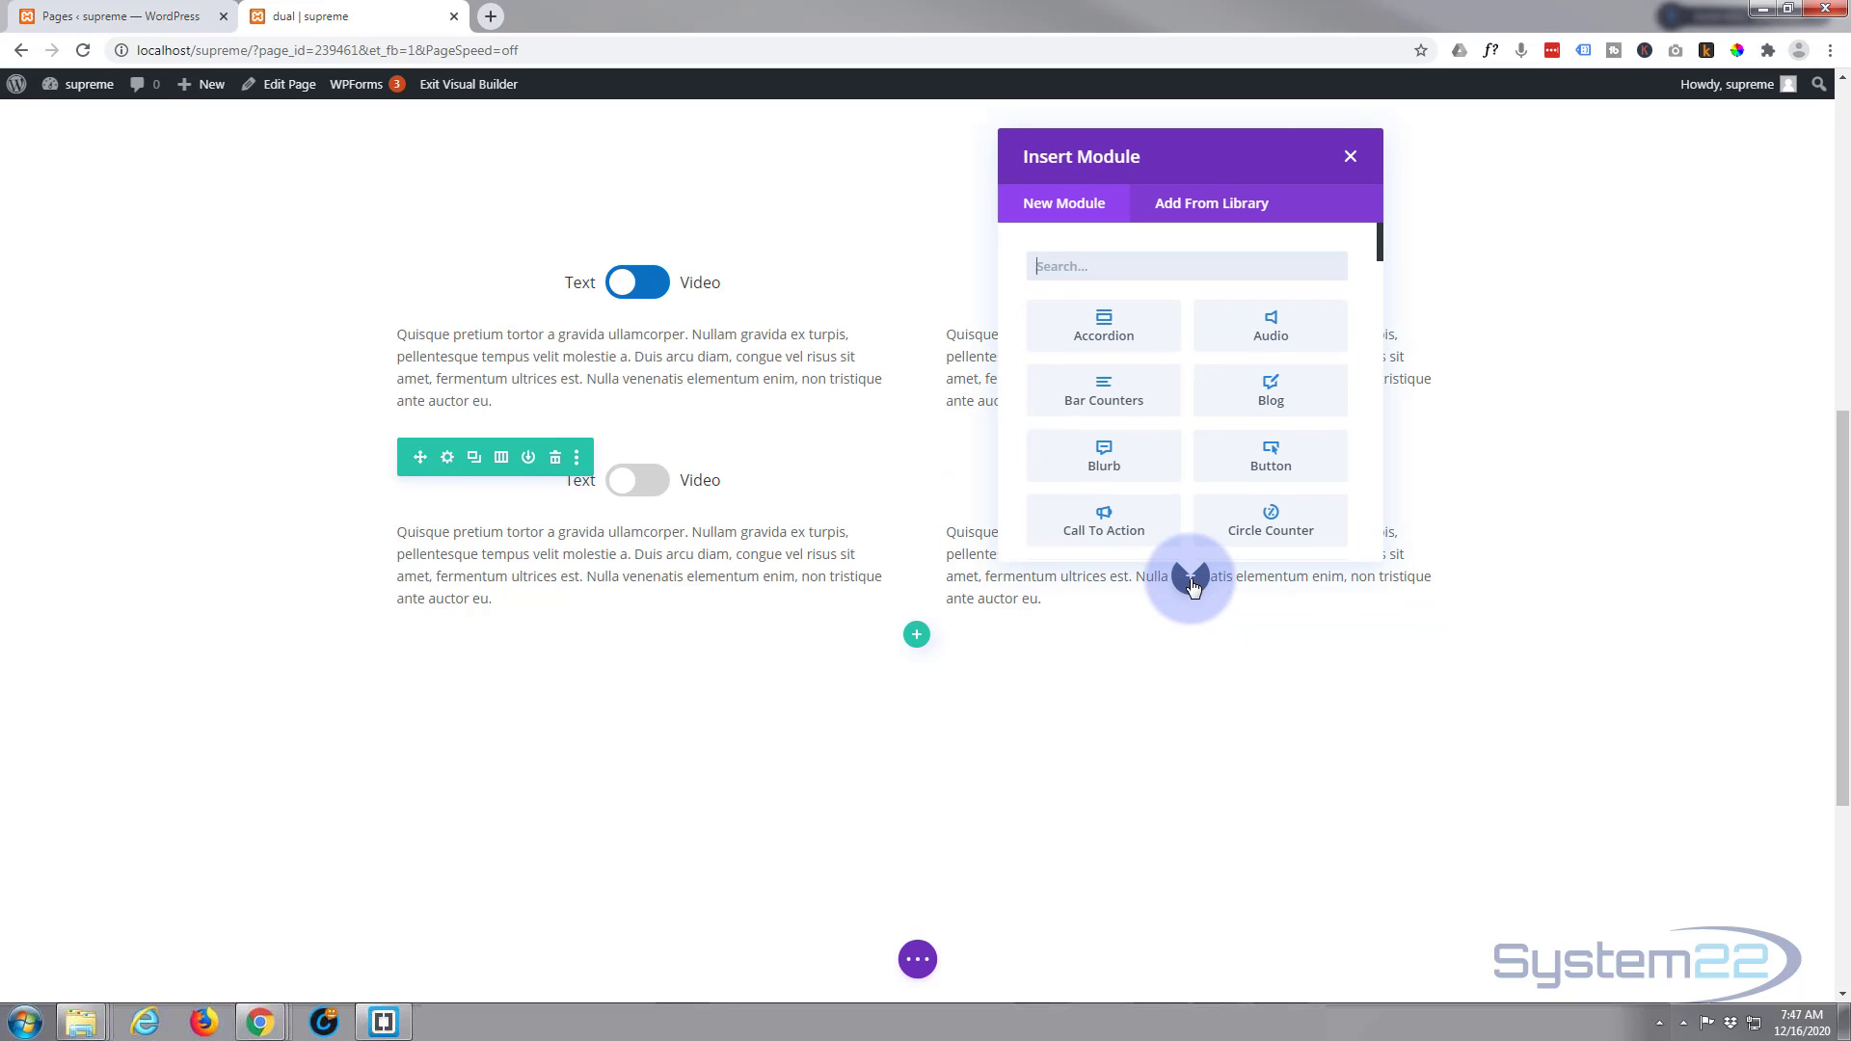
{"action": "scroll", "coordinate": [1104, 395], "scroll_direction": "down", "scroll_amount": 4}
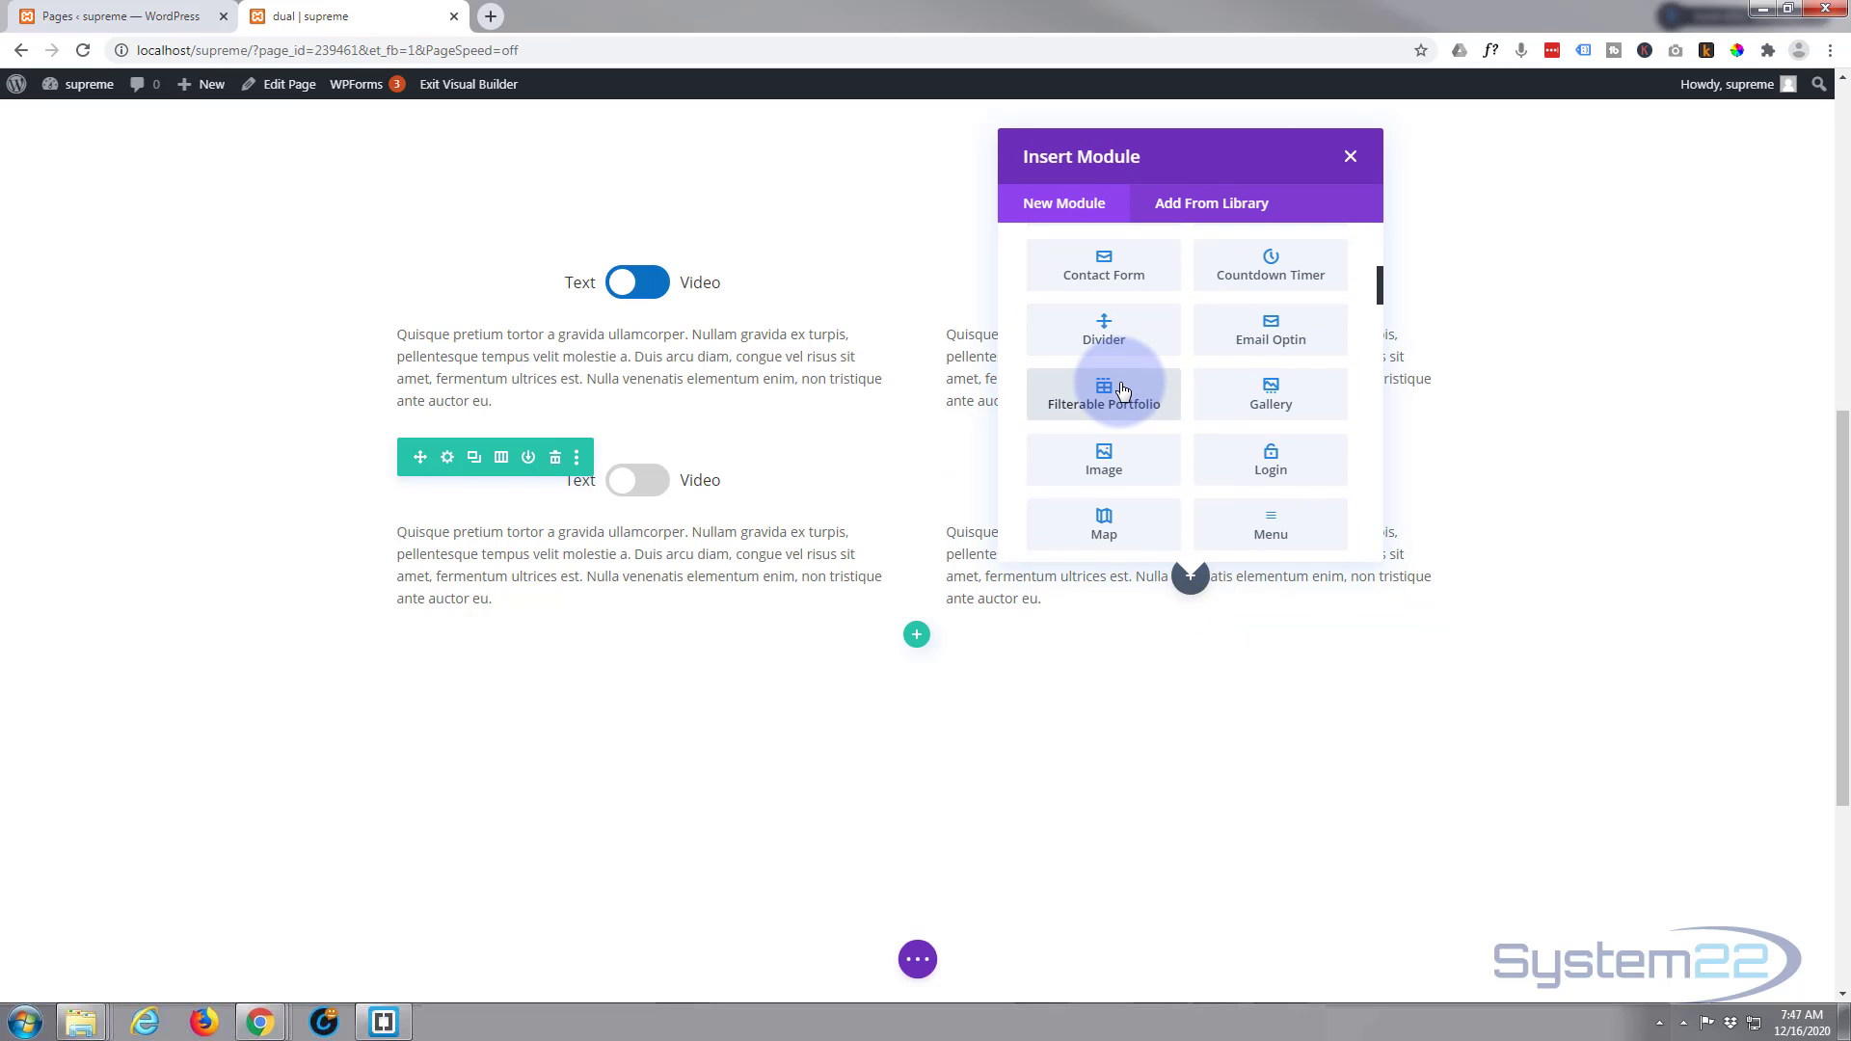
{"action": "scroll", "coordinate": [1126, 391], "scroll_direction": "up", "scroll_amount": 2}
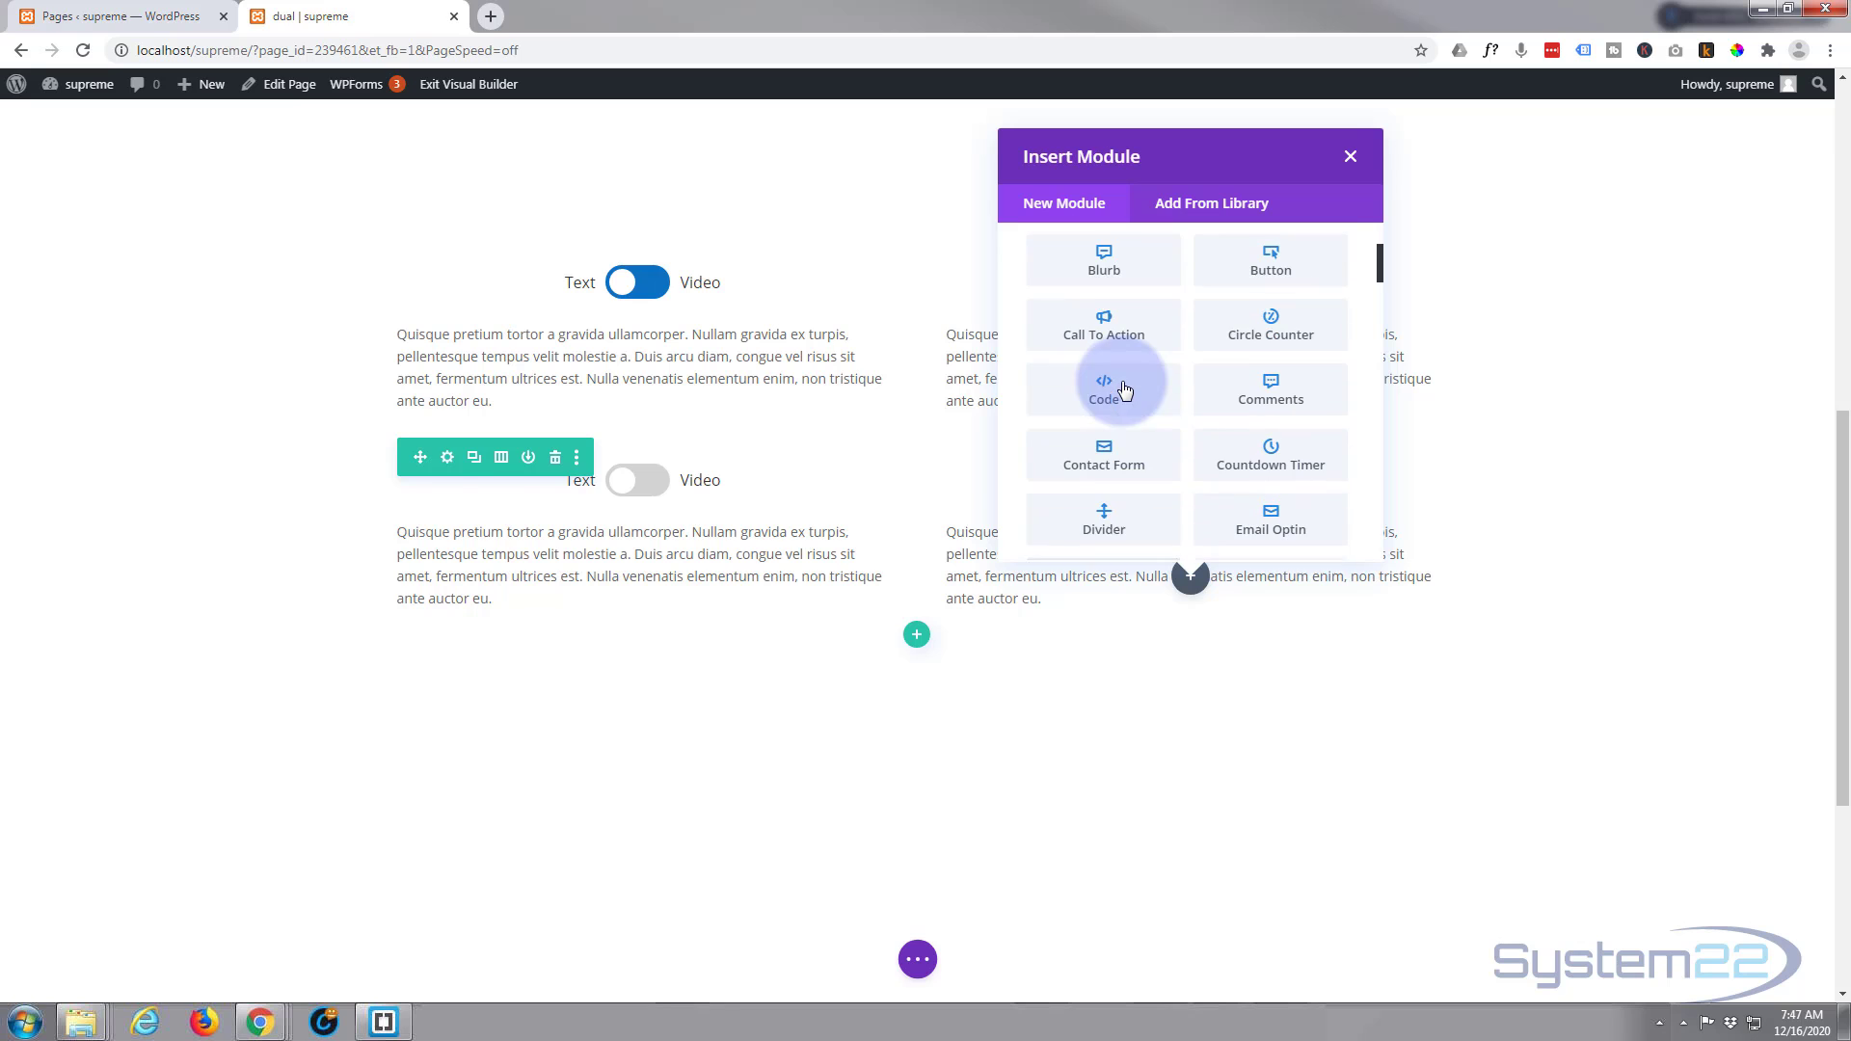
{"action": "left_click", "coordinate": [1145, 392]}
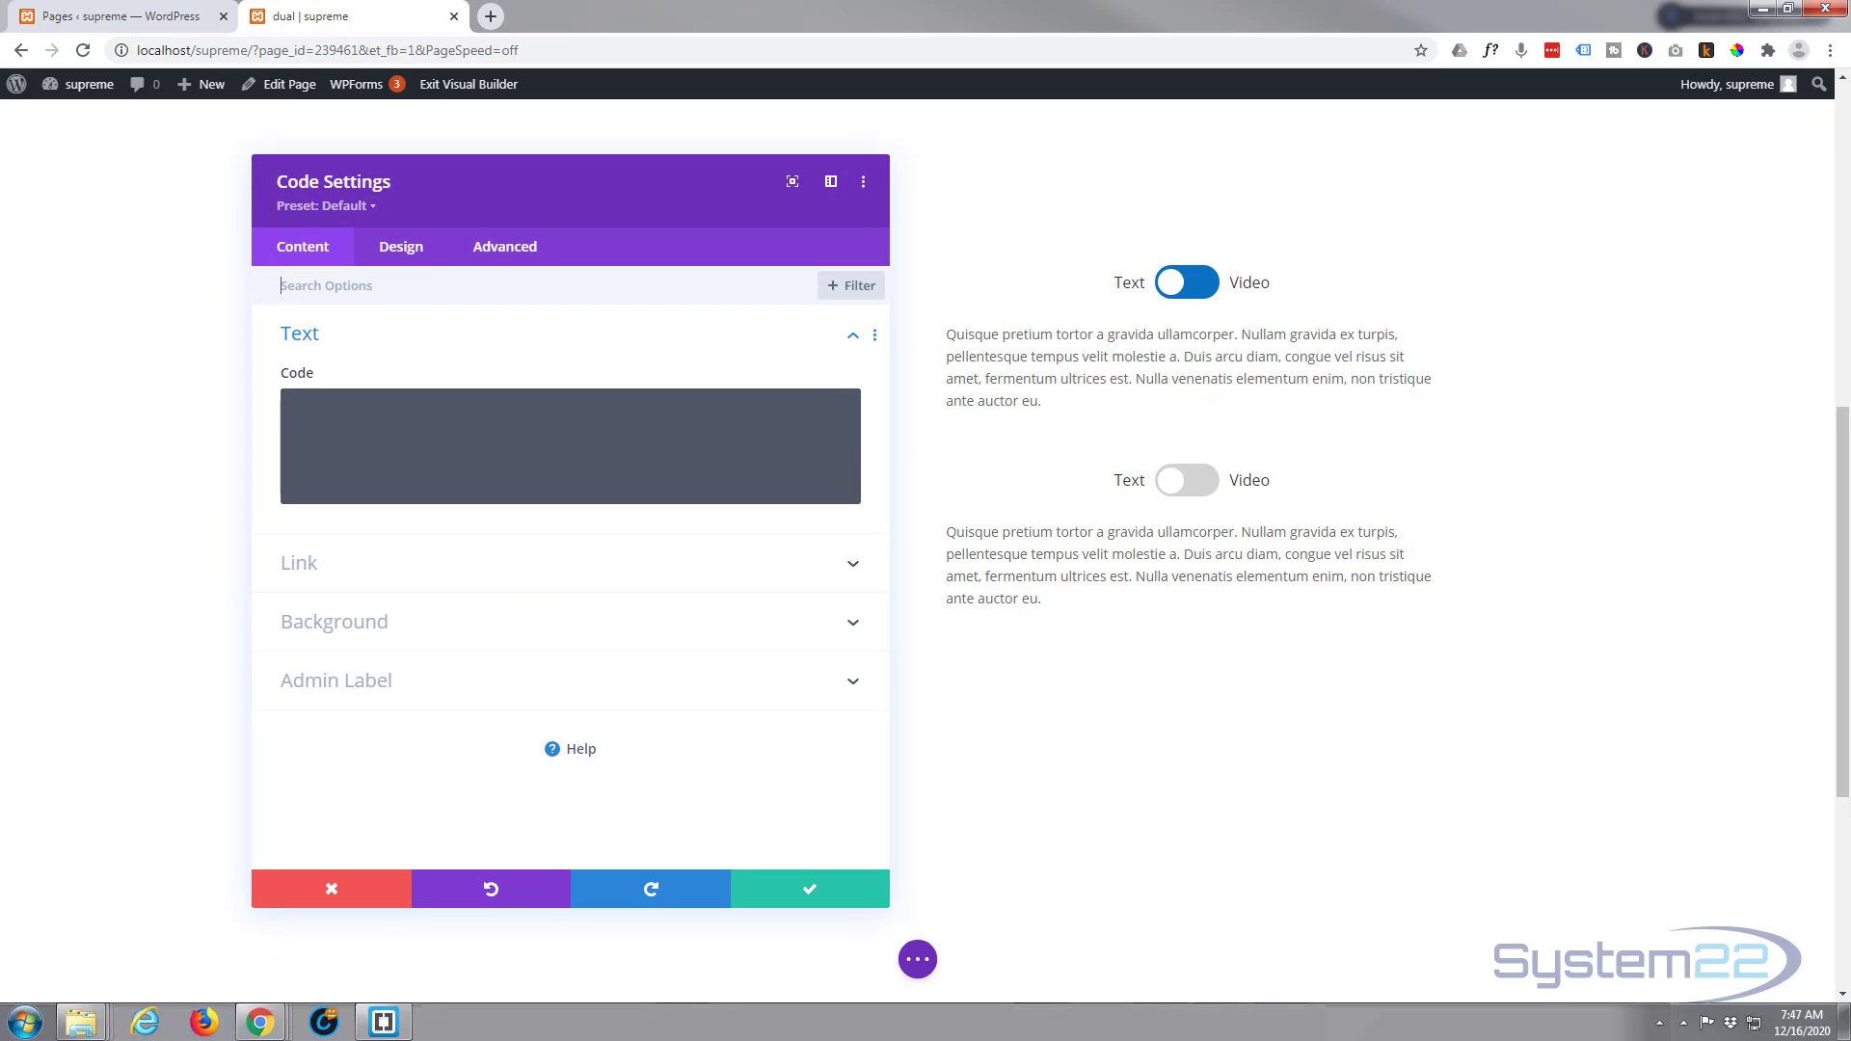
- Switch to the YouTube window and copy the iframe embed code of the "Divi Supreme Modules New Content Toggle Module" video
{"action": "left_click_drag", "start_coordinate": [0, 188], "coordinate": [1003, 205]}
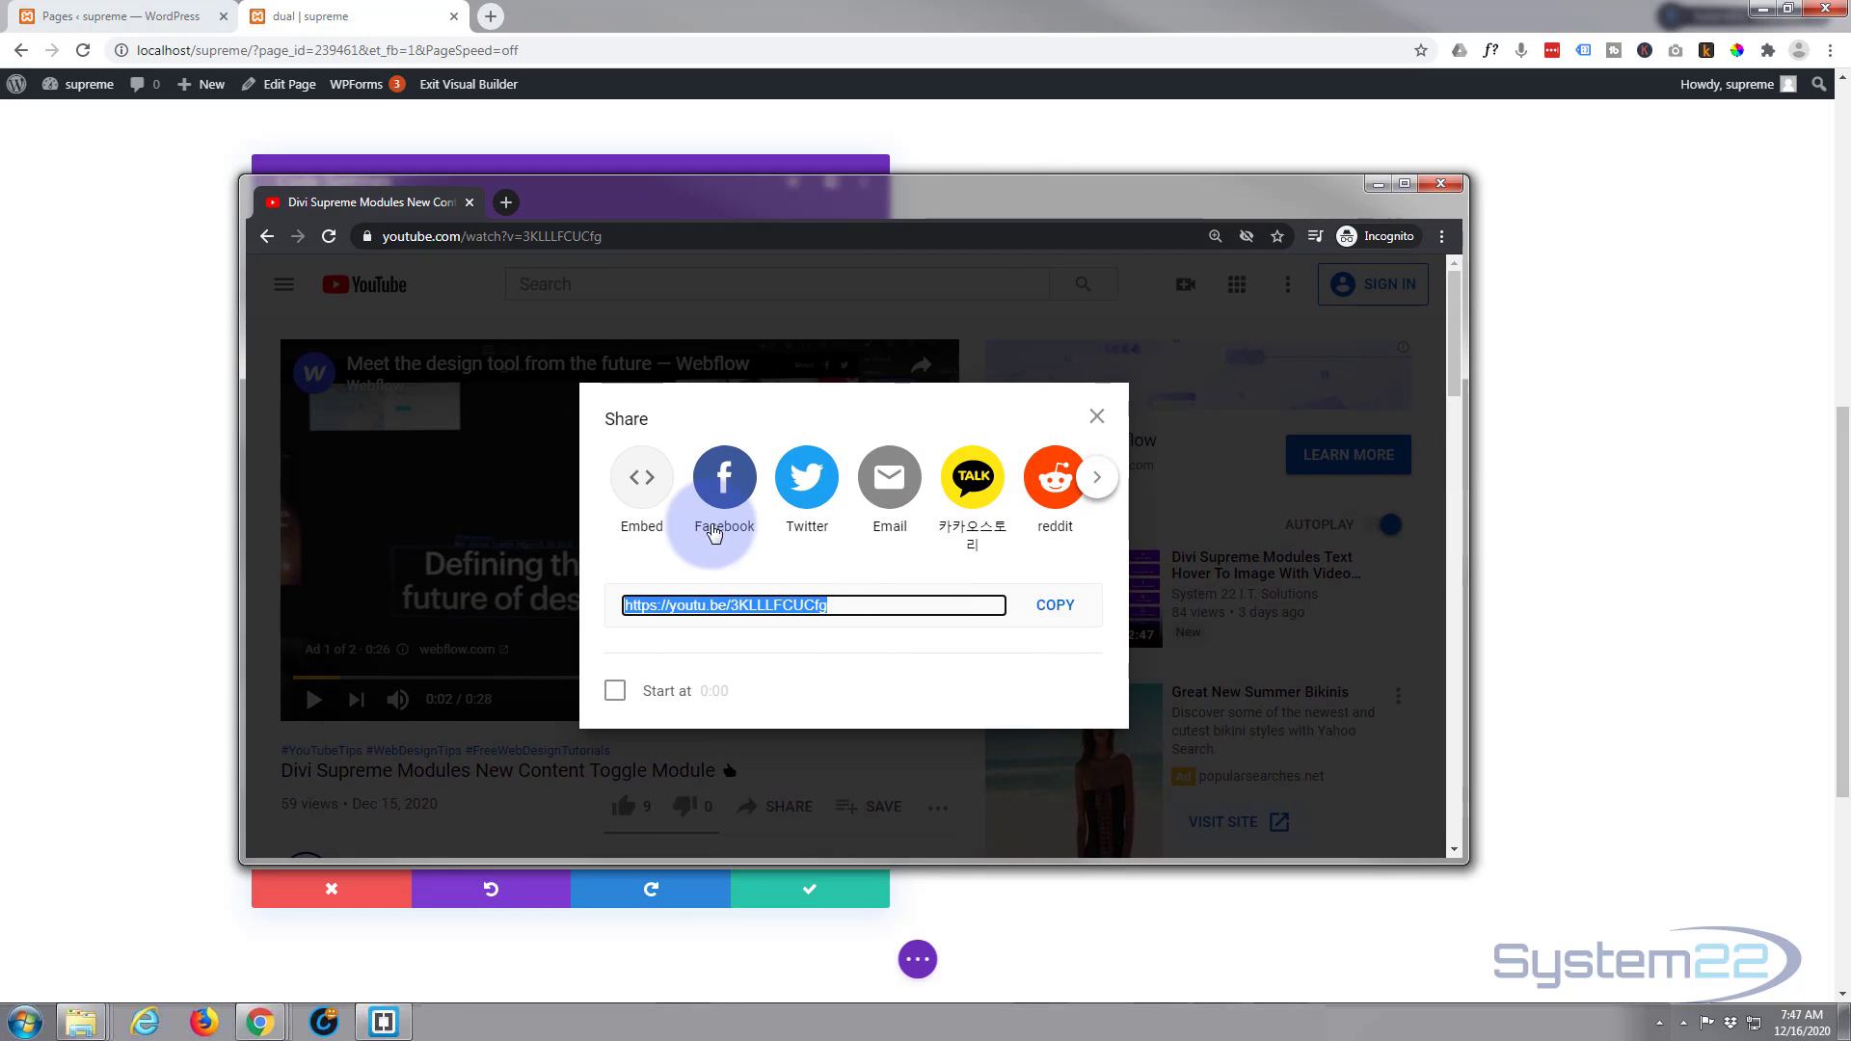
{"action": "left_click", "coordinate": [1097, 417]}
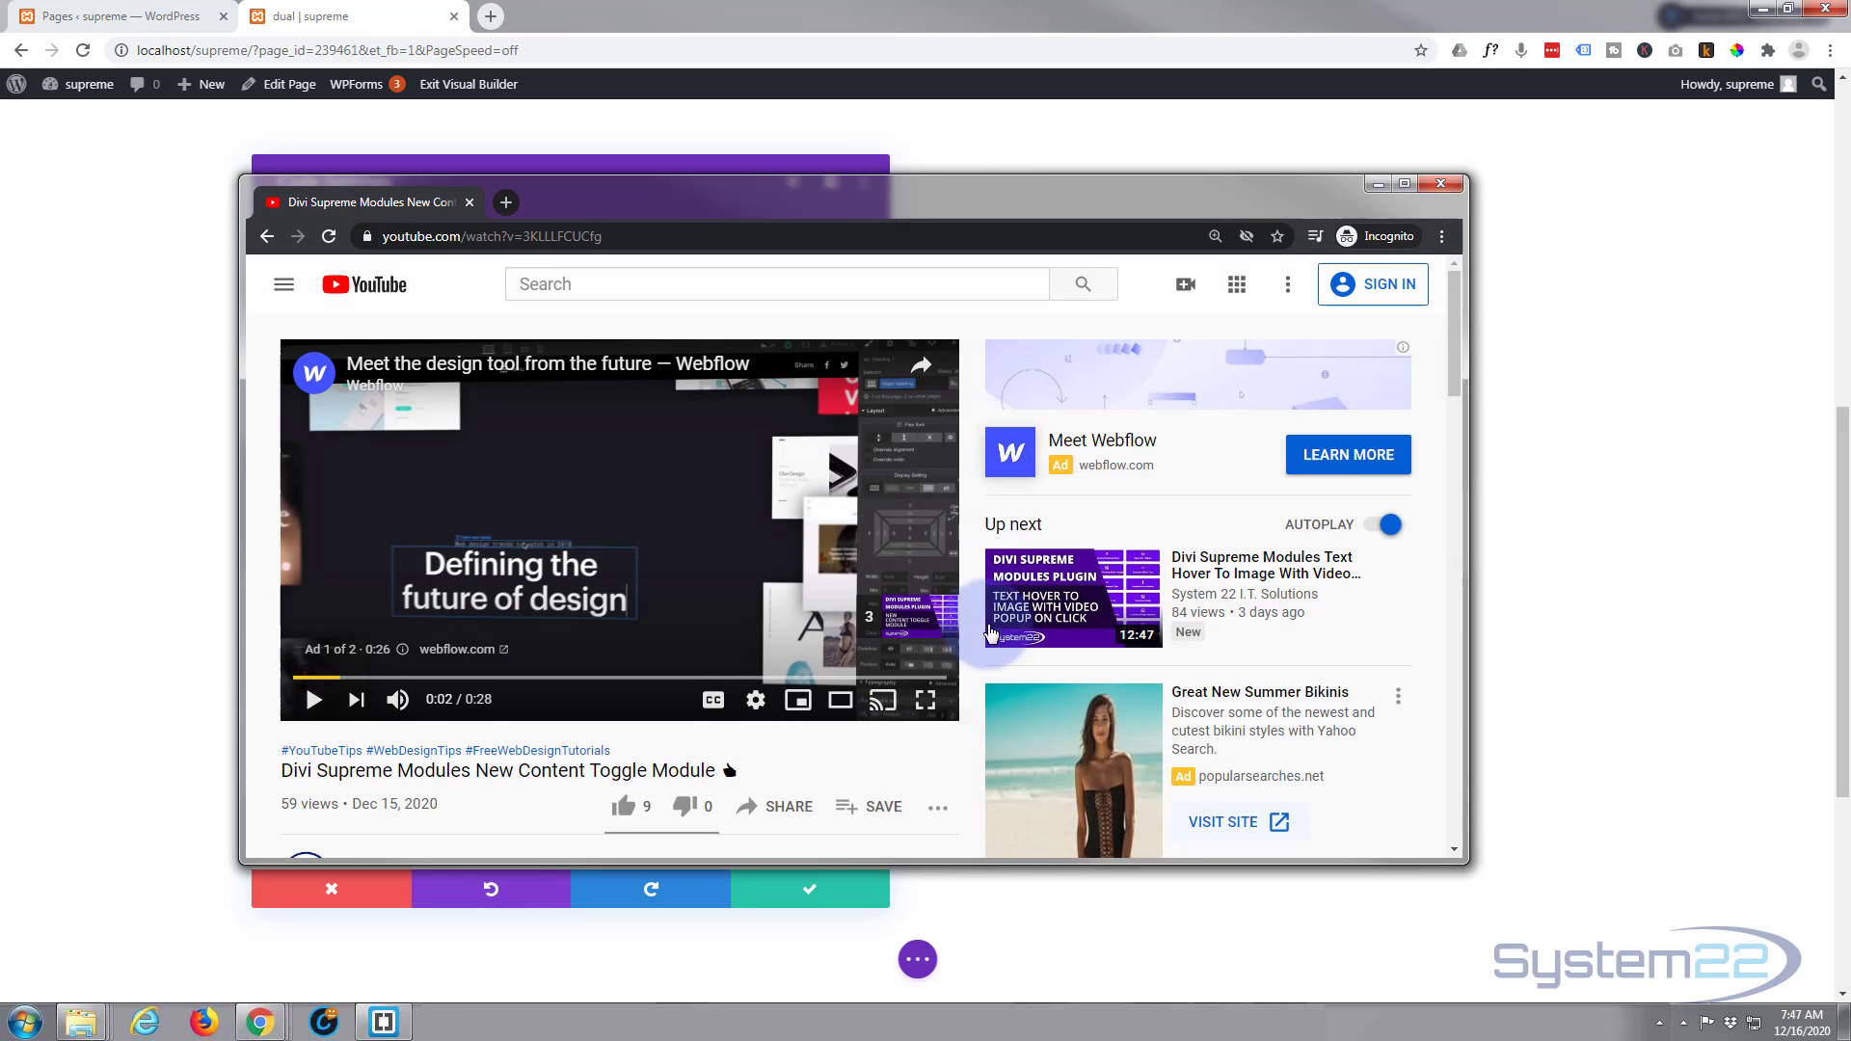
{"action": "left_click", "coordinate": [807, 806]}
{"action": "left_click", "coordinate": [640, 487]}
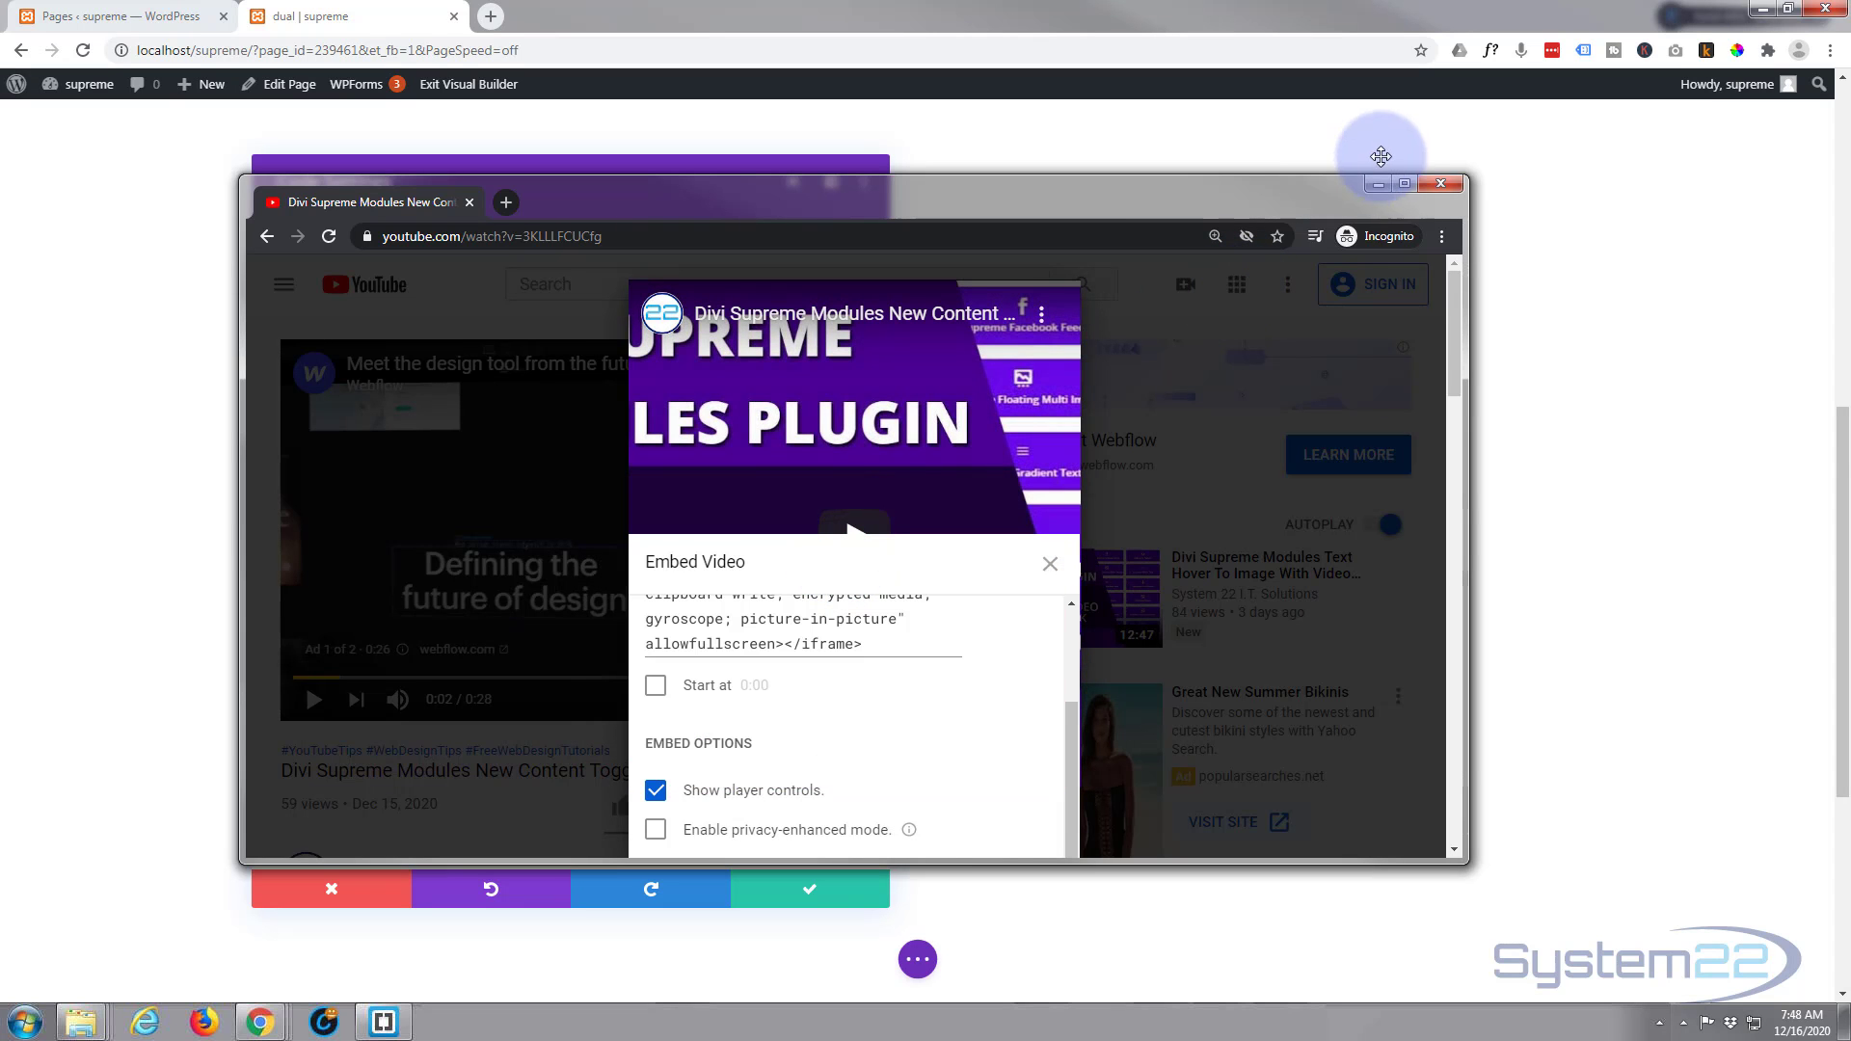
{"action": "left_click", "coordinate": [1405, 183]}
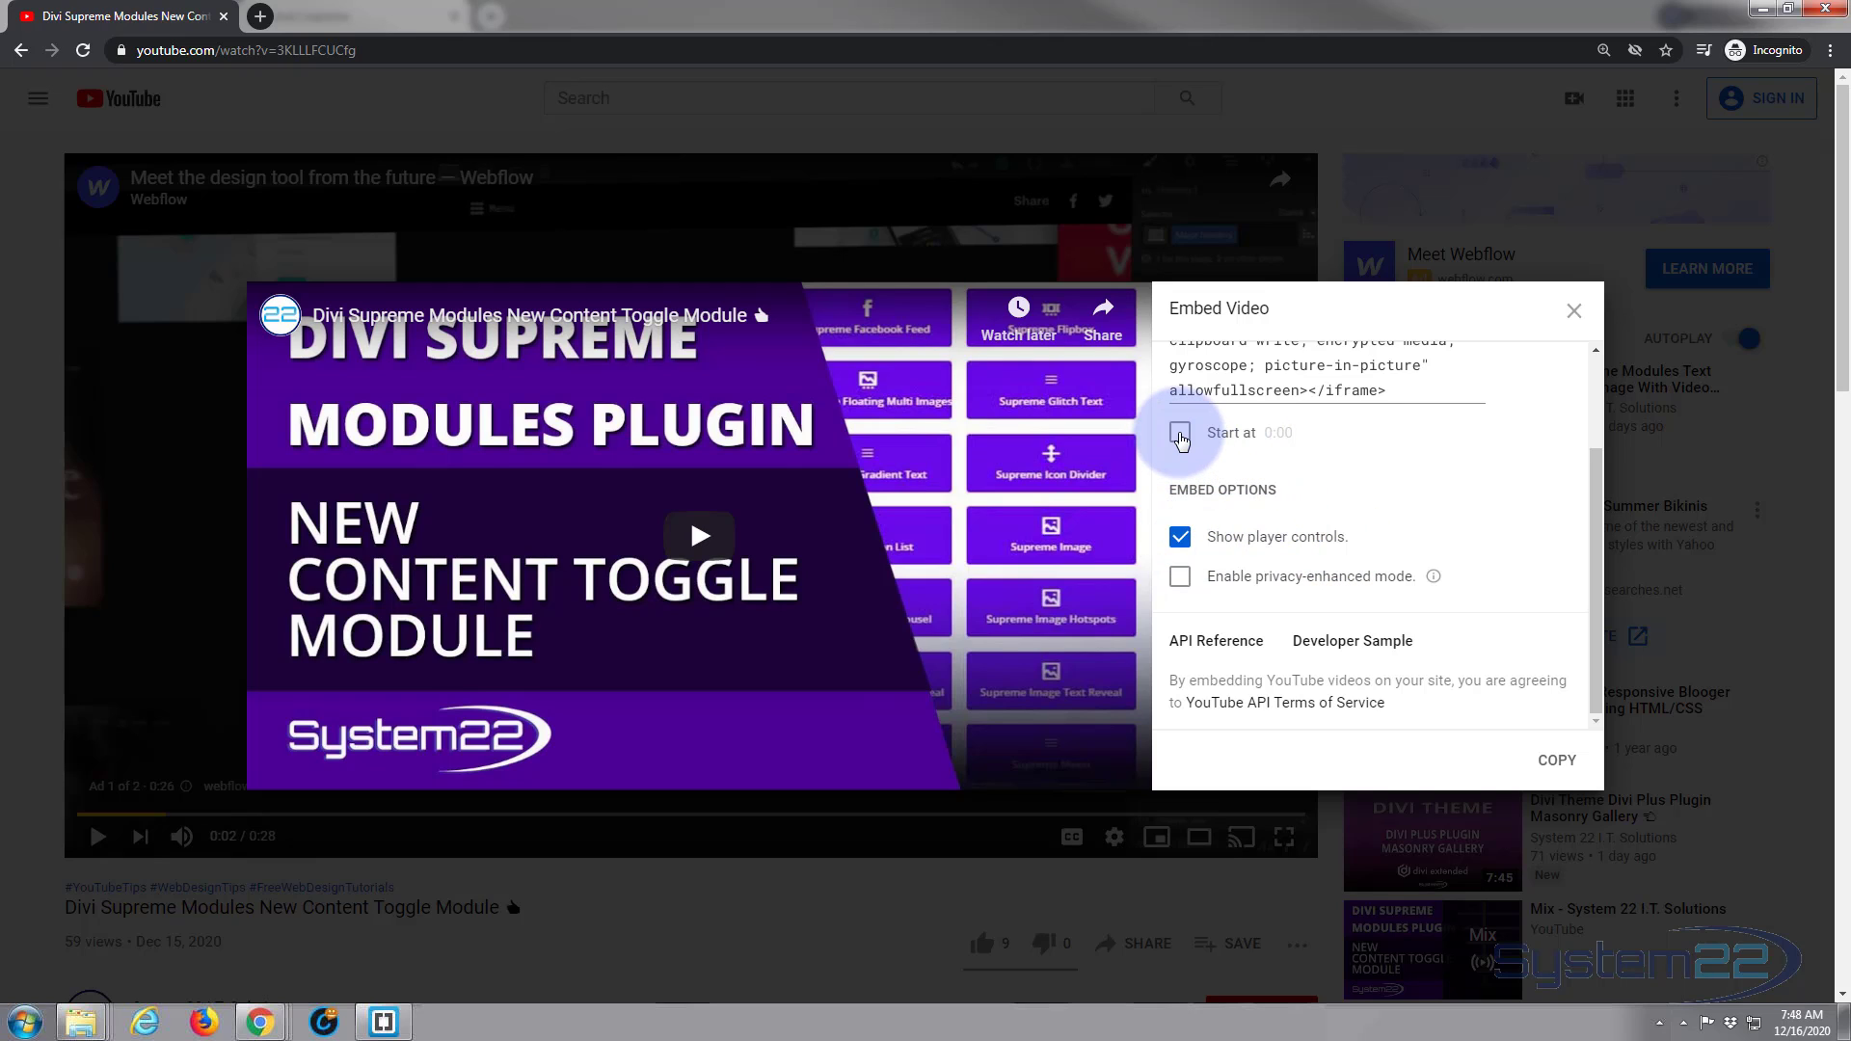
{"action": "left_click", "coordinate": [1560, 764]}
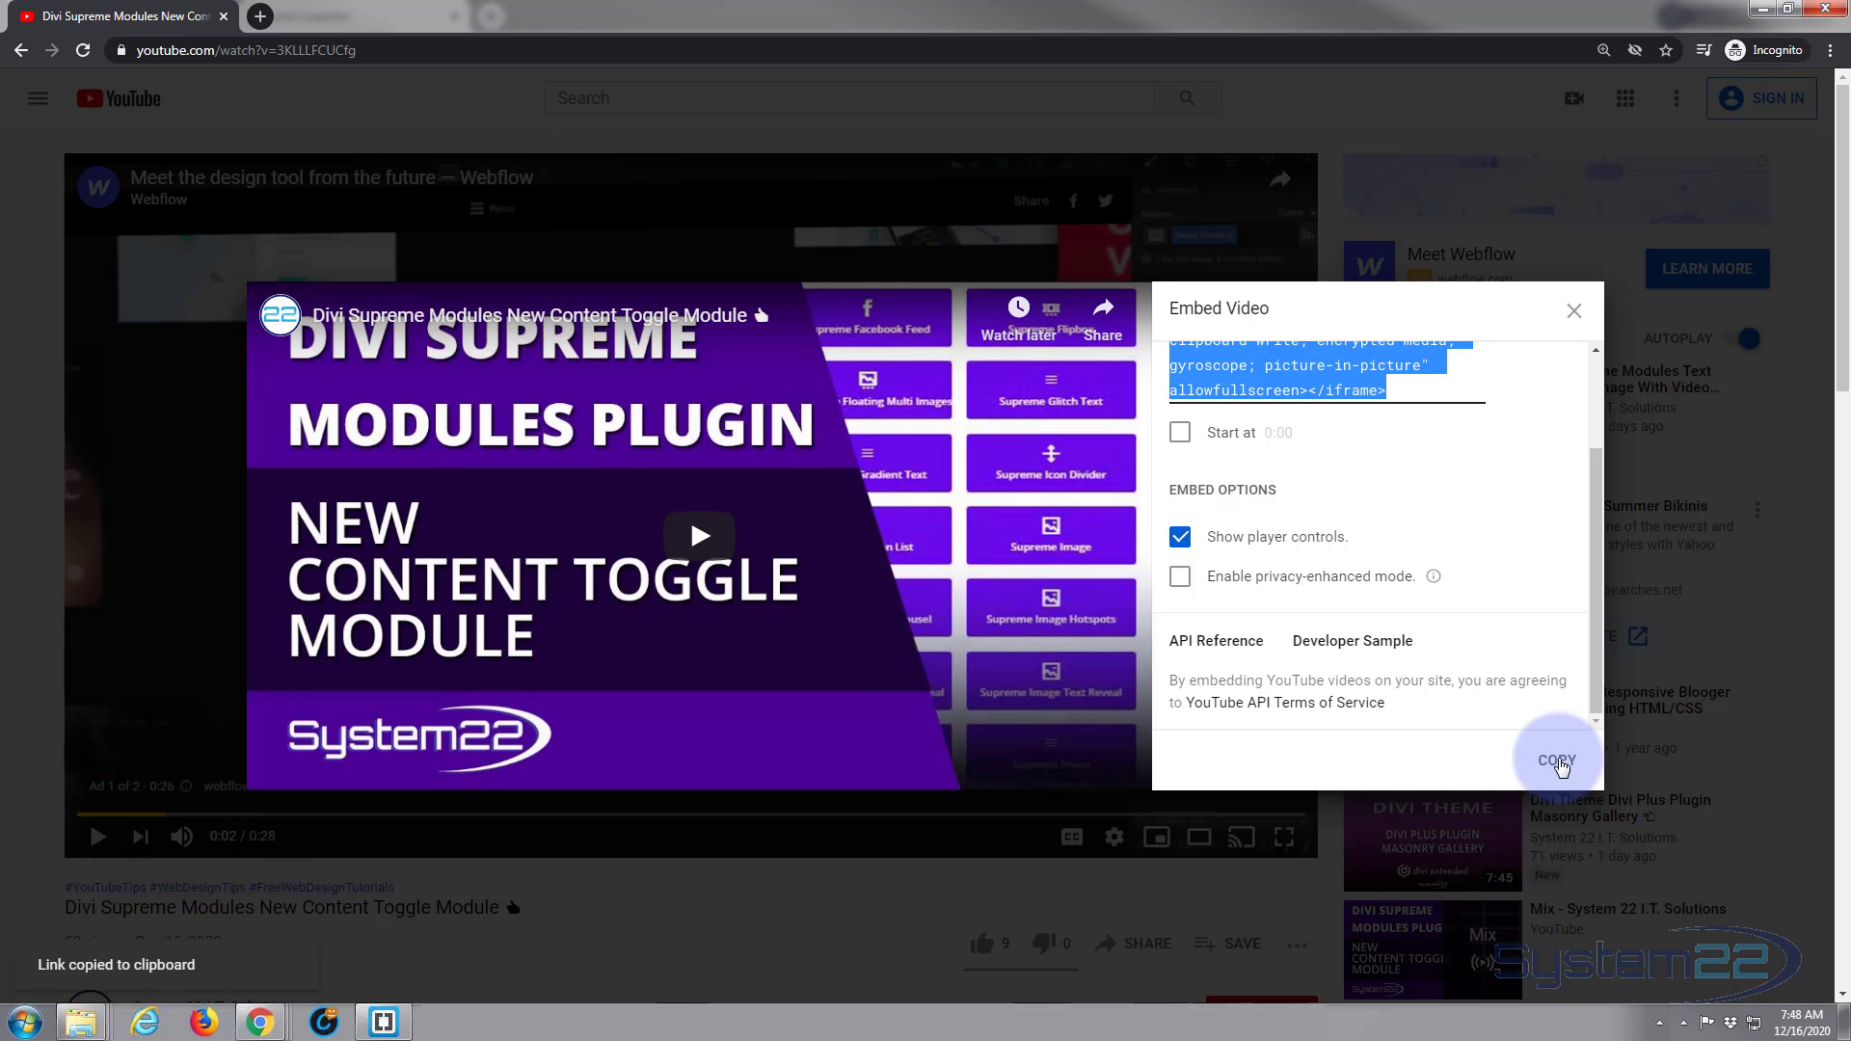
{"action": "scroll", "coordinate": [1350, 463], "scroll_direction": "up", "scroll_amount": 2}
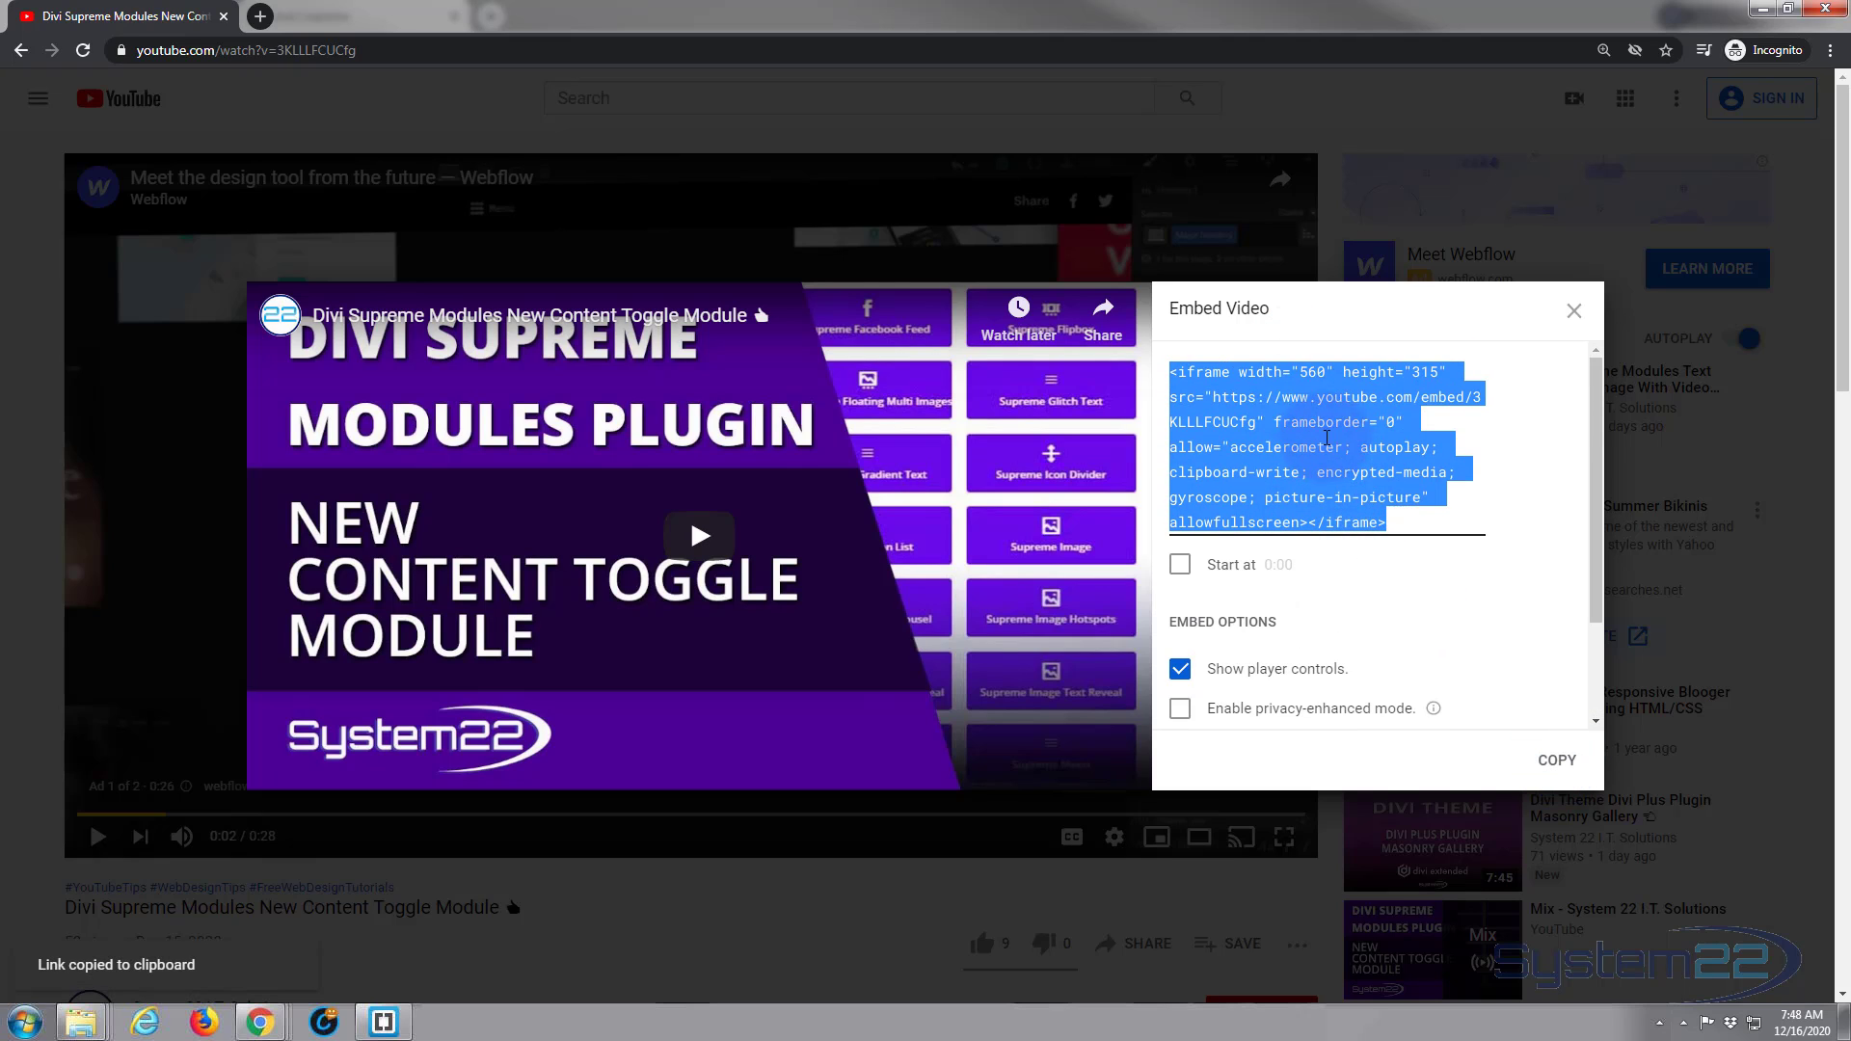
- Close the embed dialog, switch back to the Divi builder and paste the iframe embed code into the Code module
{"action": "left_click", "coordinate": [1574, 311]}
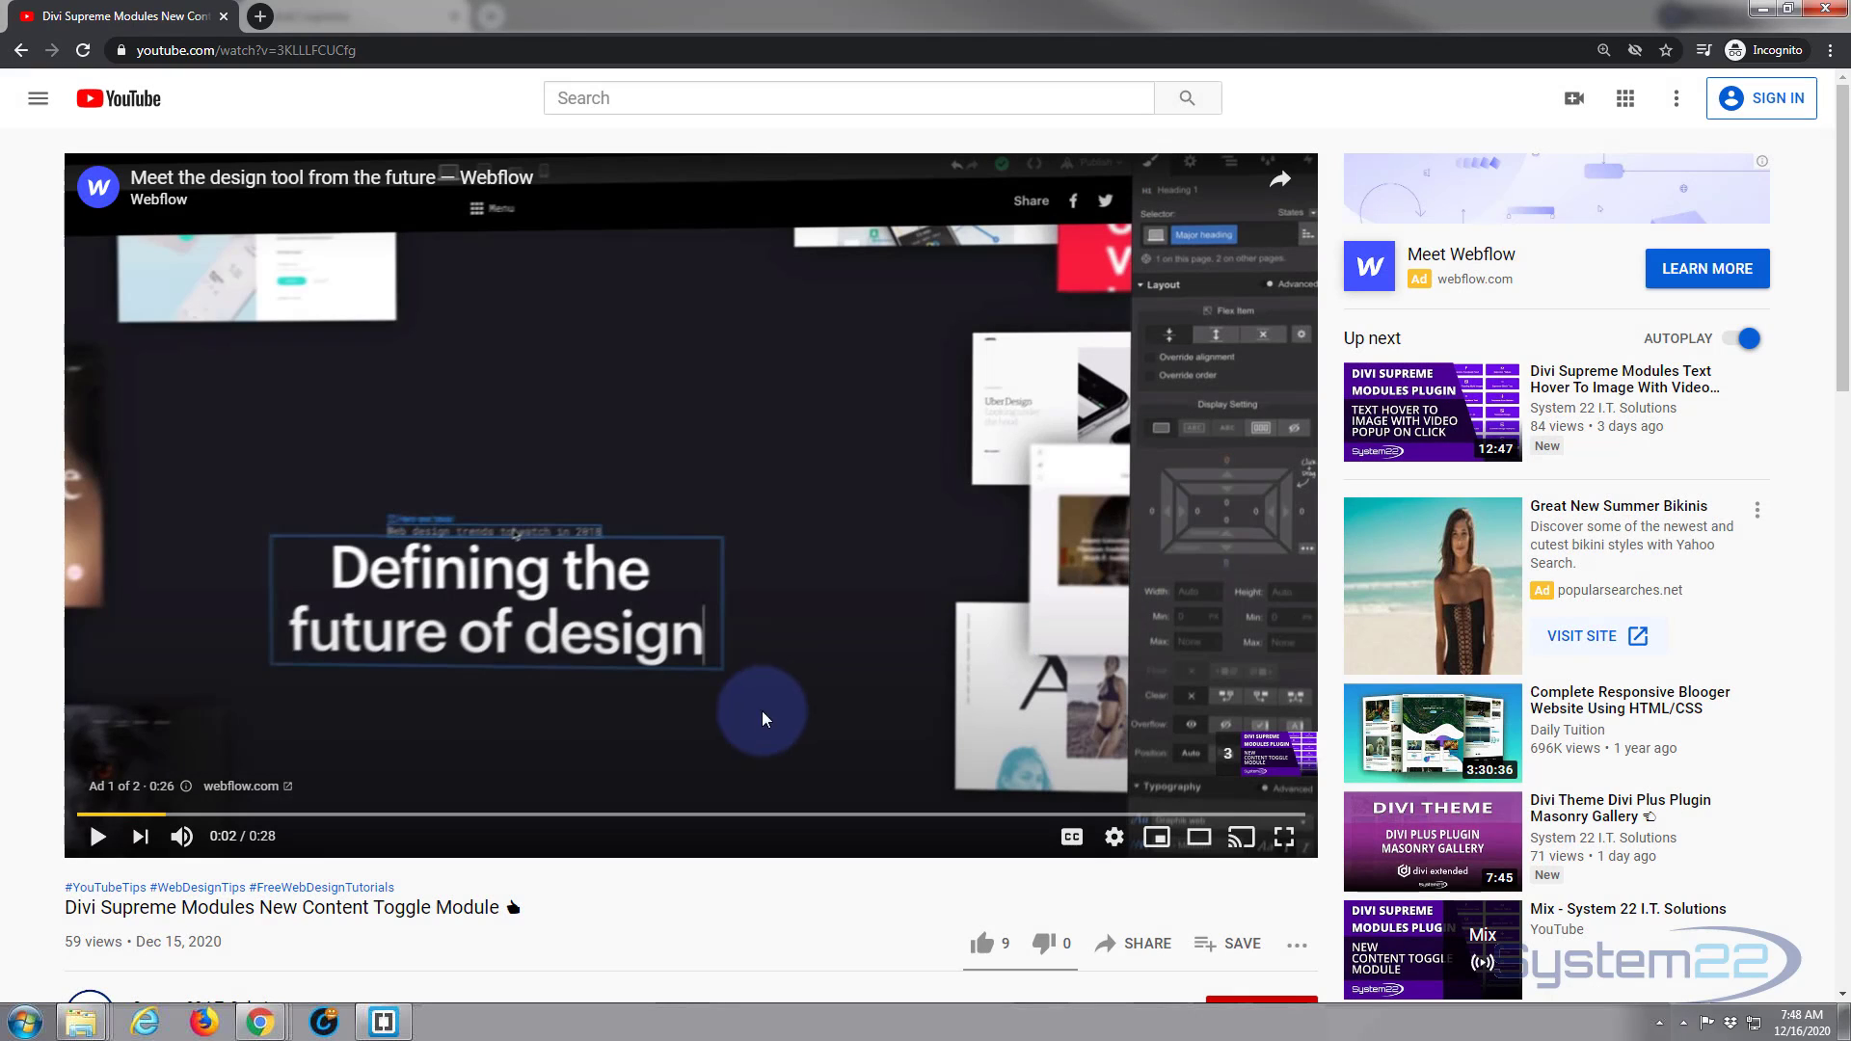
{"action": "left_click", "coordinate": [1760, 9]}
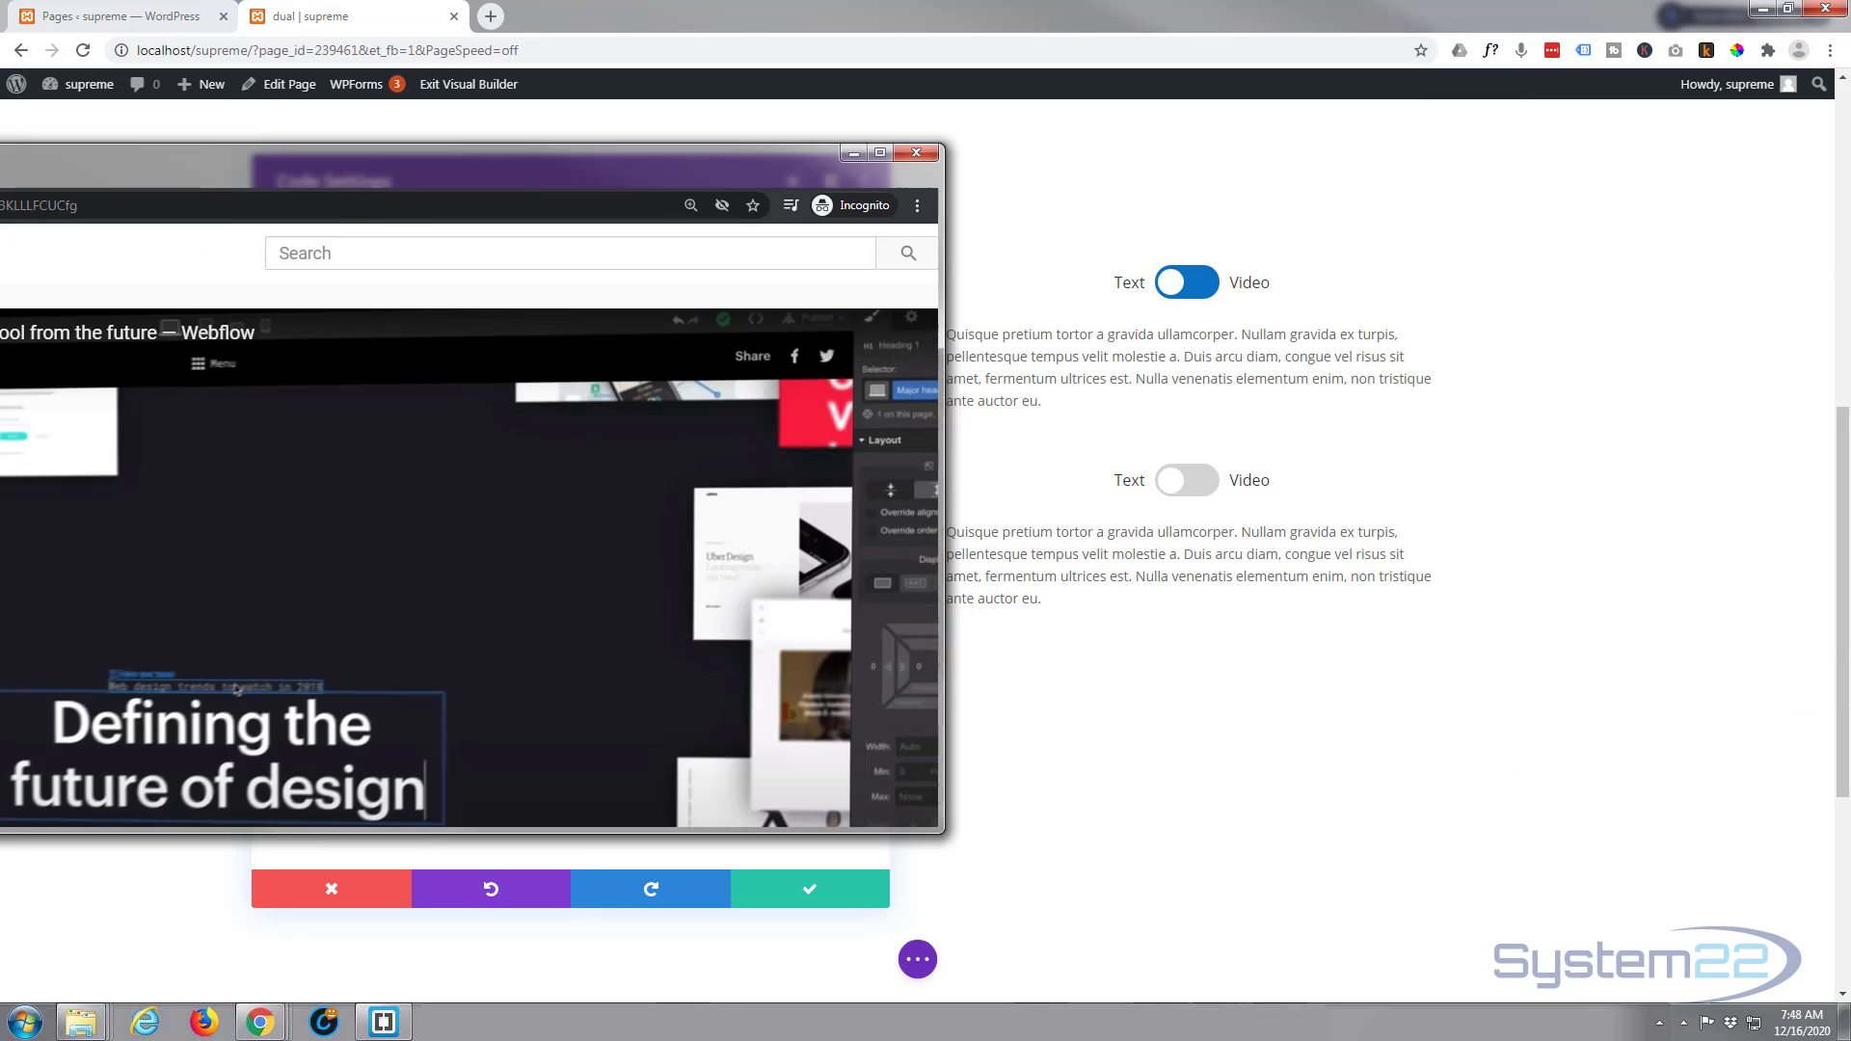
{"action": "left_click", "coordinate": [328, 427]}
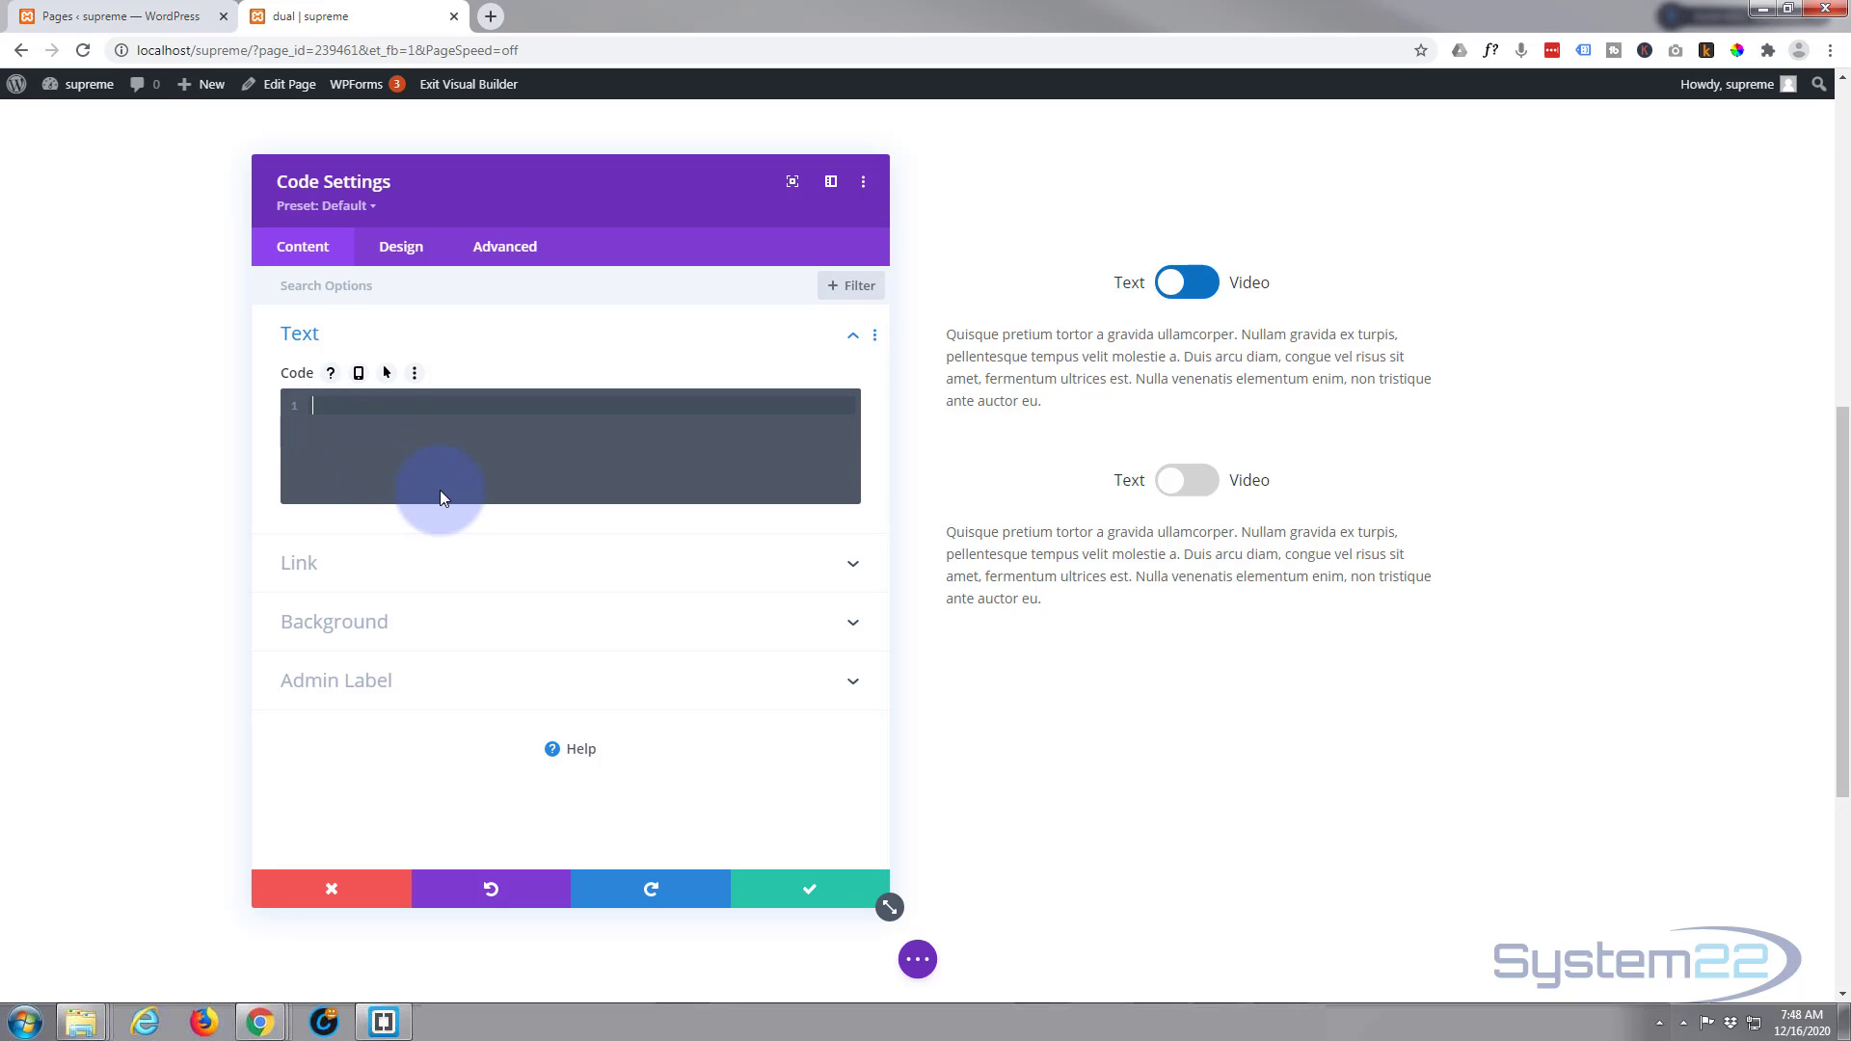
{"action": "key", "text": "ctrl+v"}
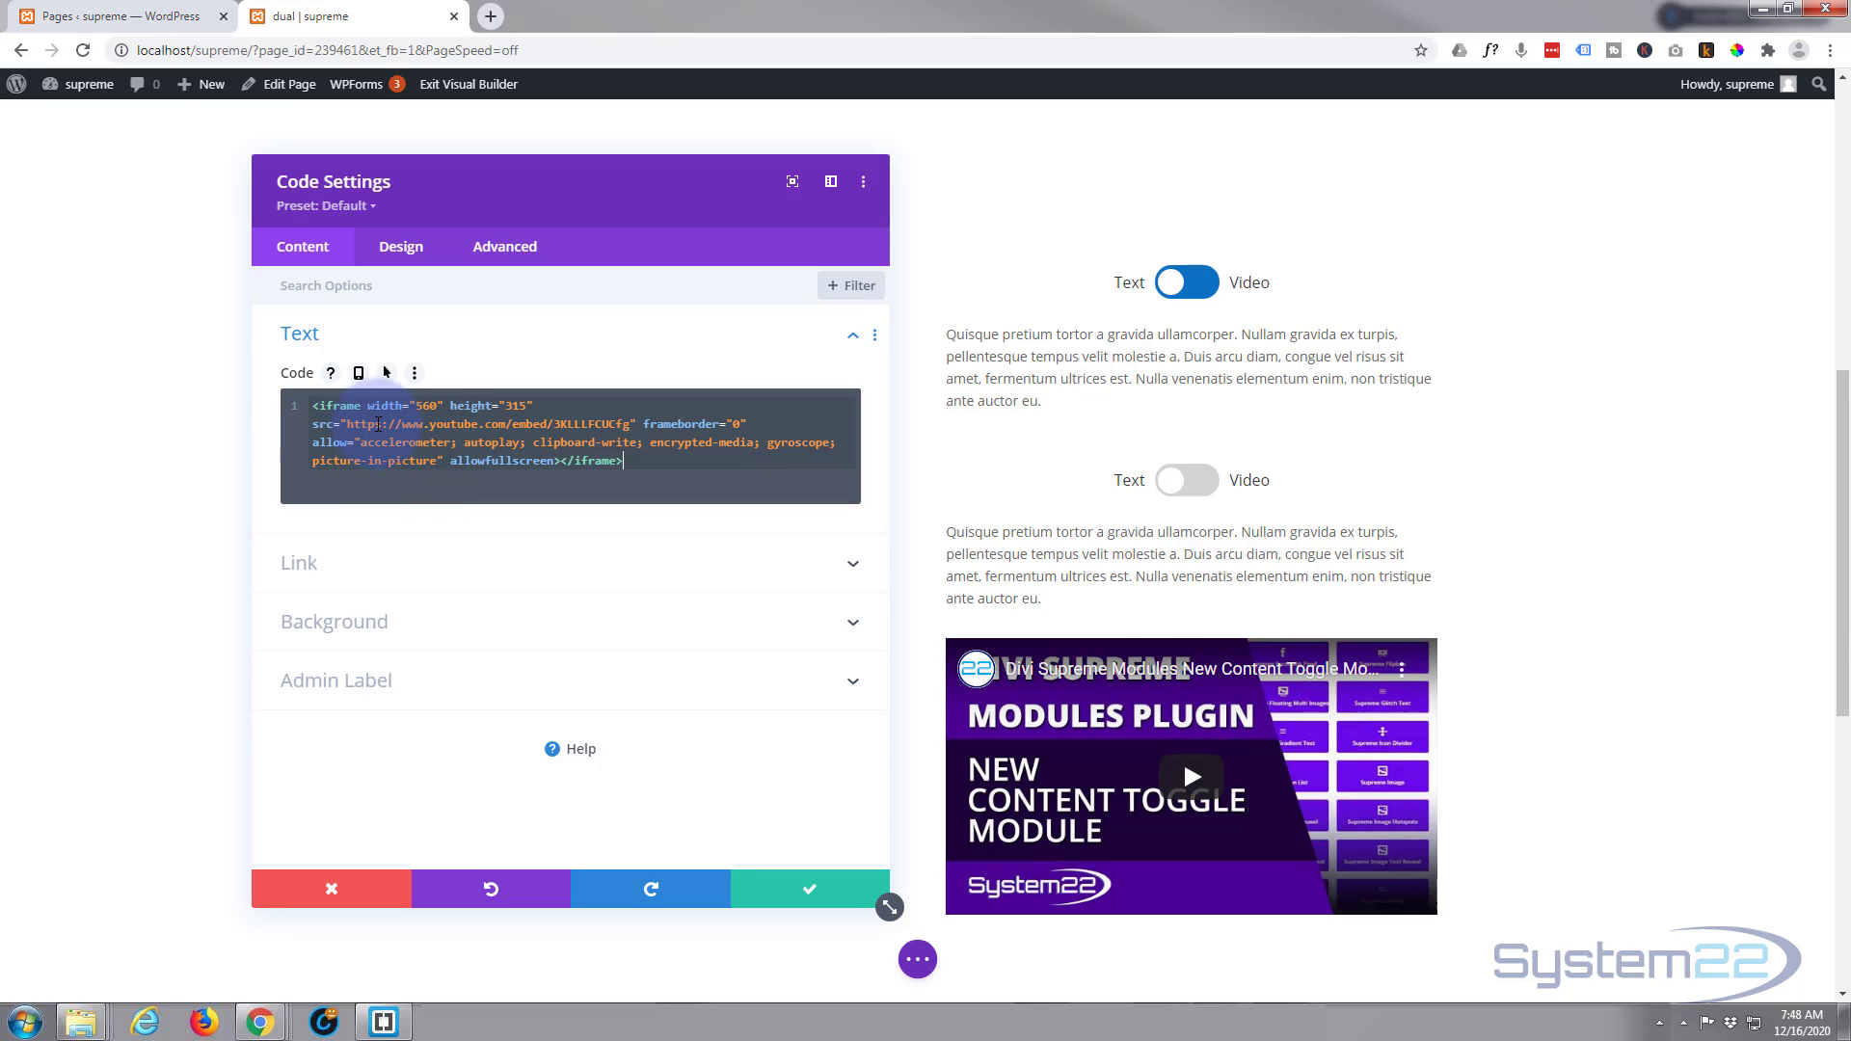
- Append ?autoplay=1 to the end of the YouTube embed URL in the Code module
{"action": "left_click_drag", "start_coordinate": [348, 423], "coordinate": [575, 425]}
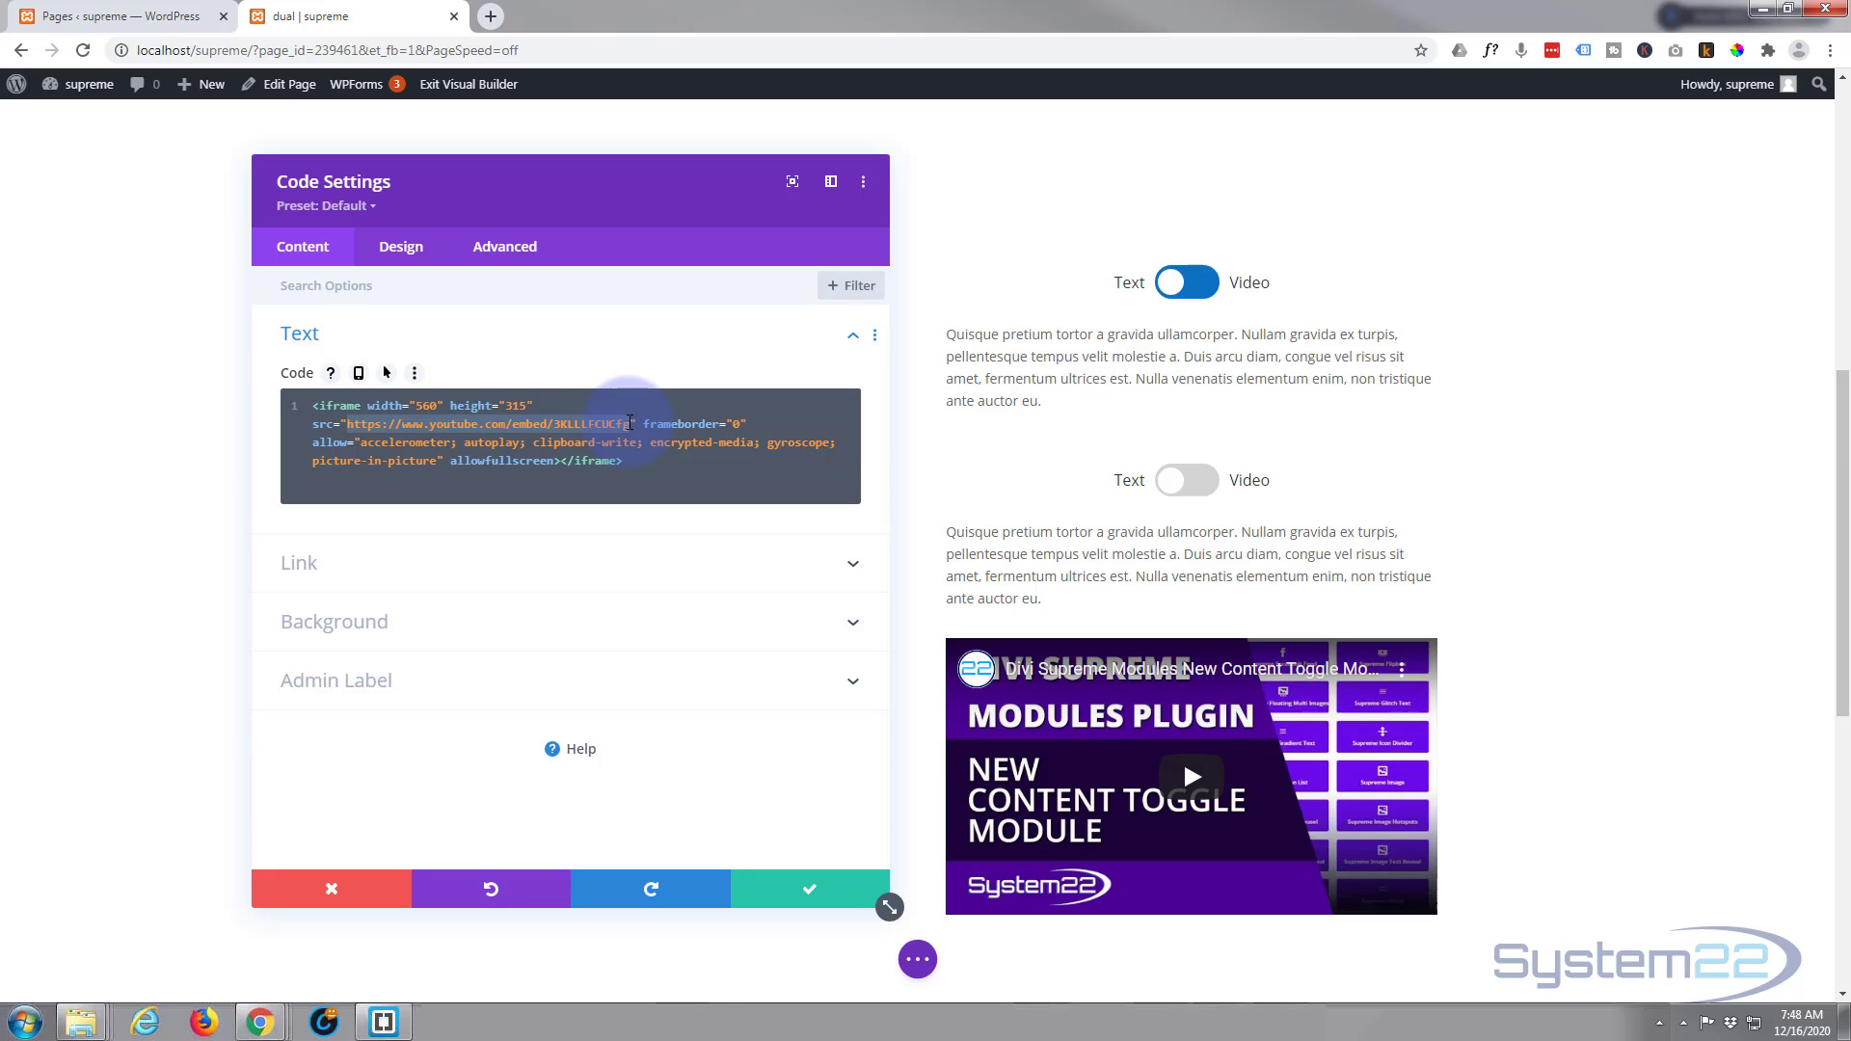
{"action": "key", "text": "ctrl+a"}
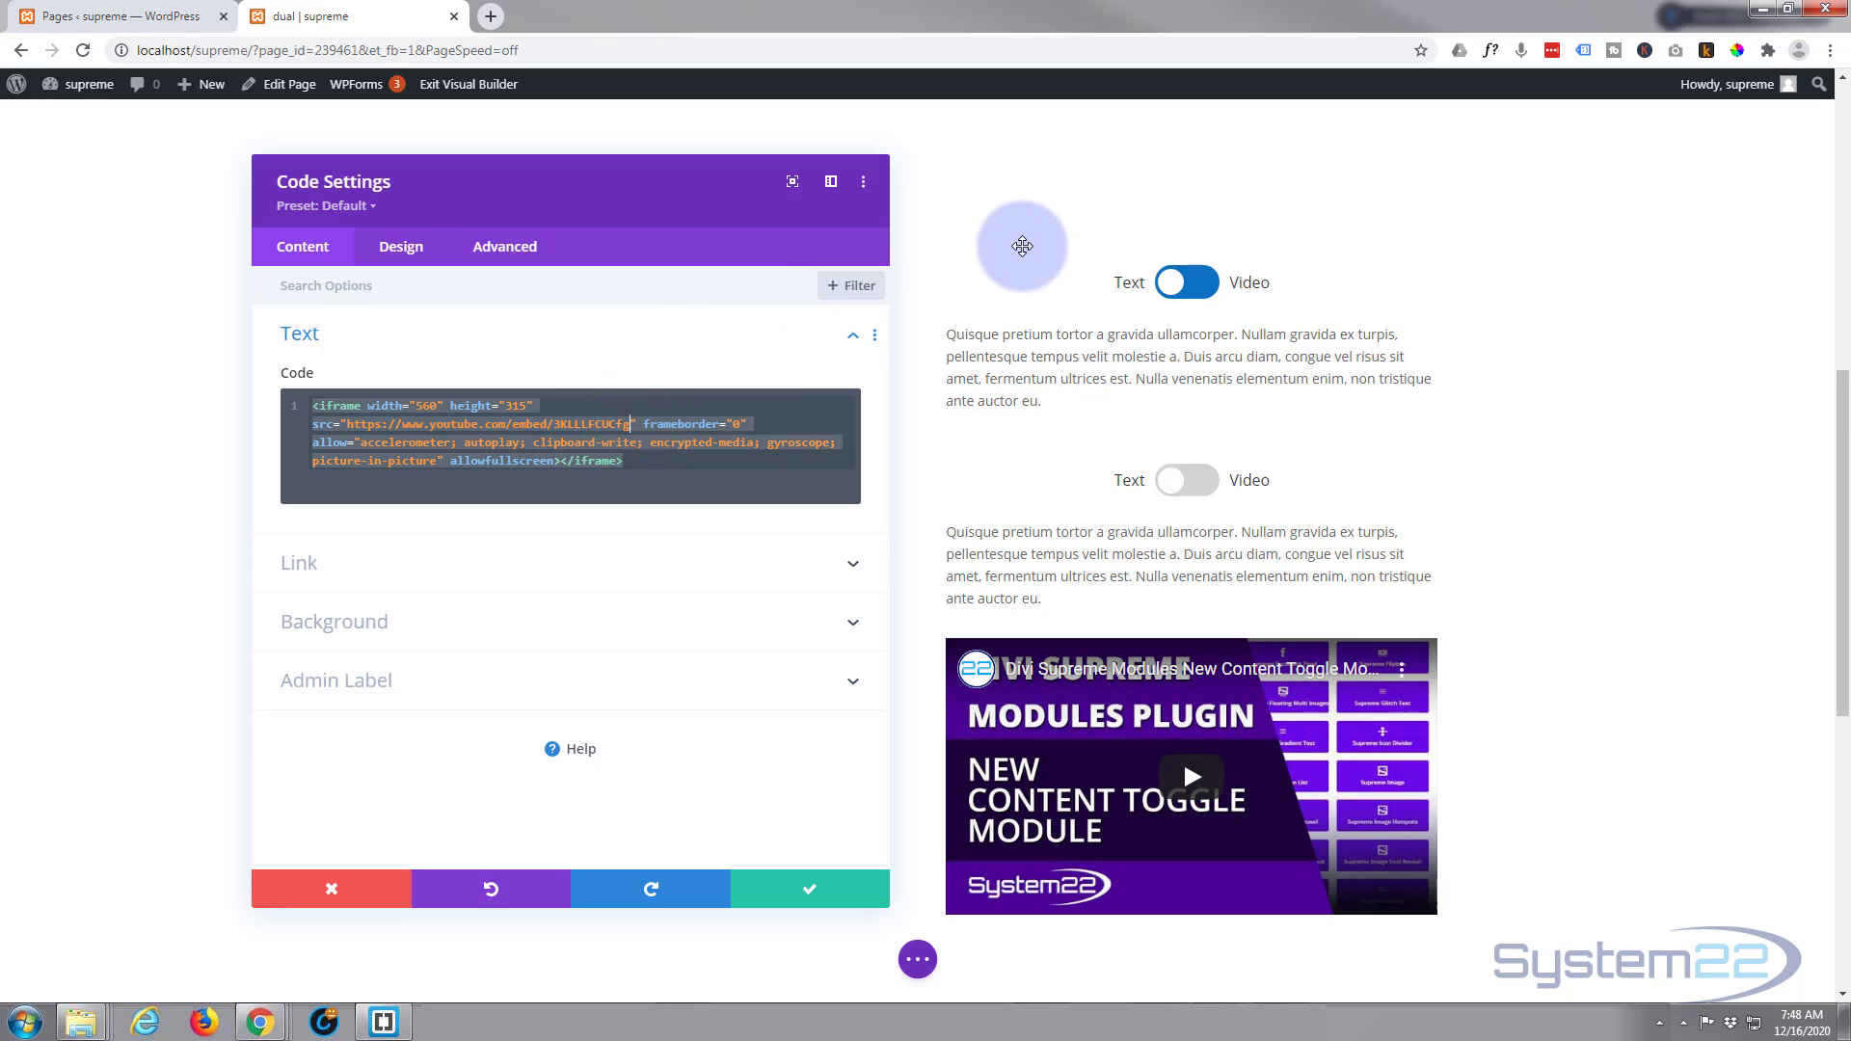
{"action": "type", "text": "?autopla"}
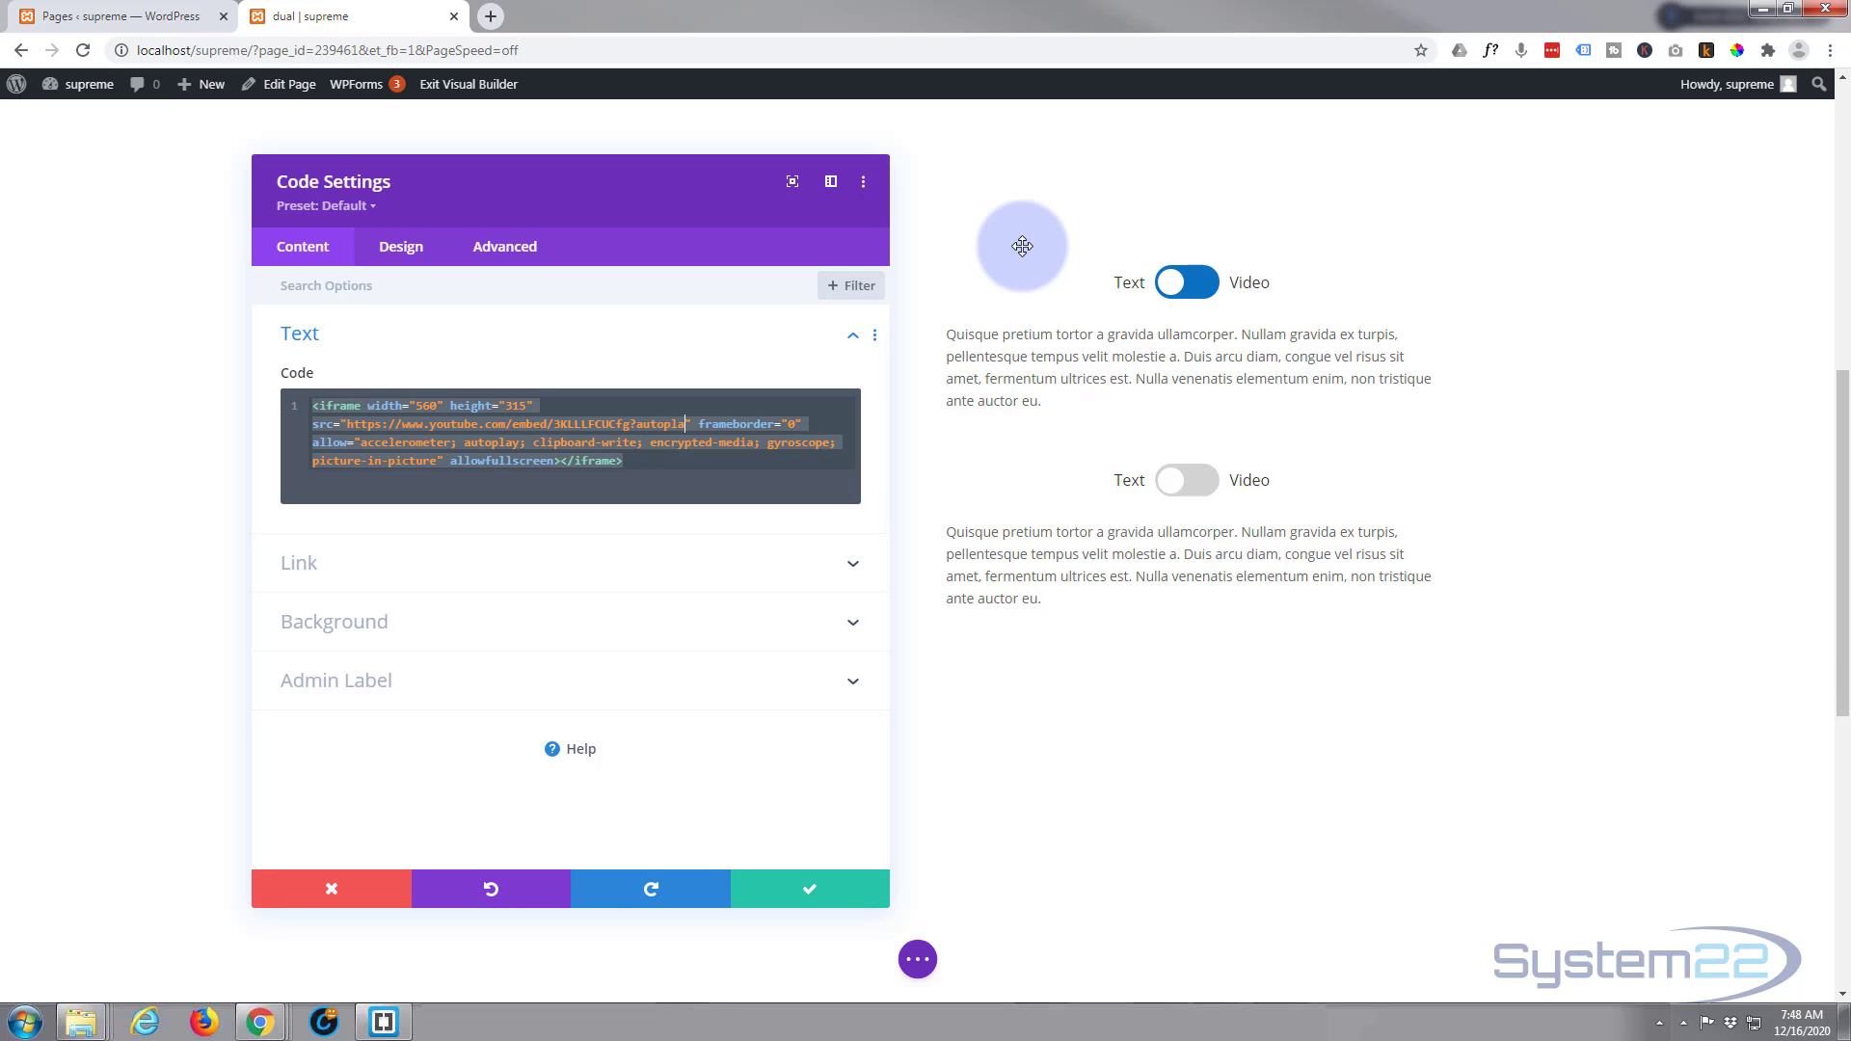
{"action": "type", "text": "y=1"}
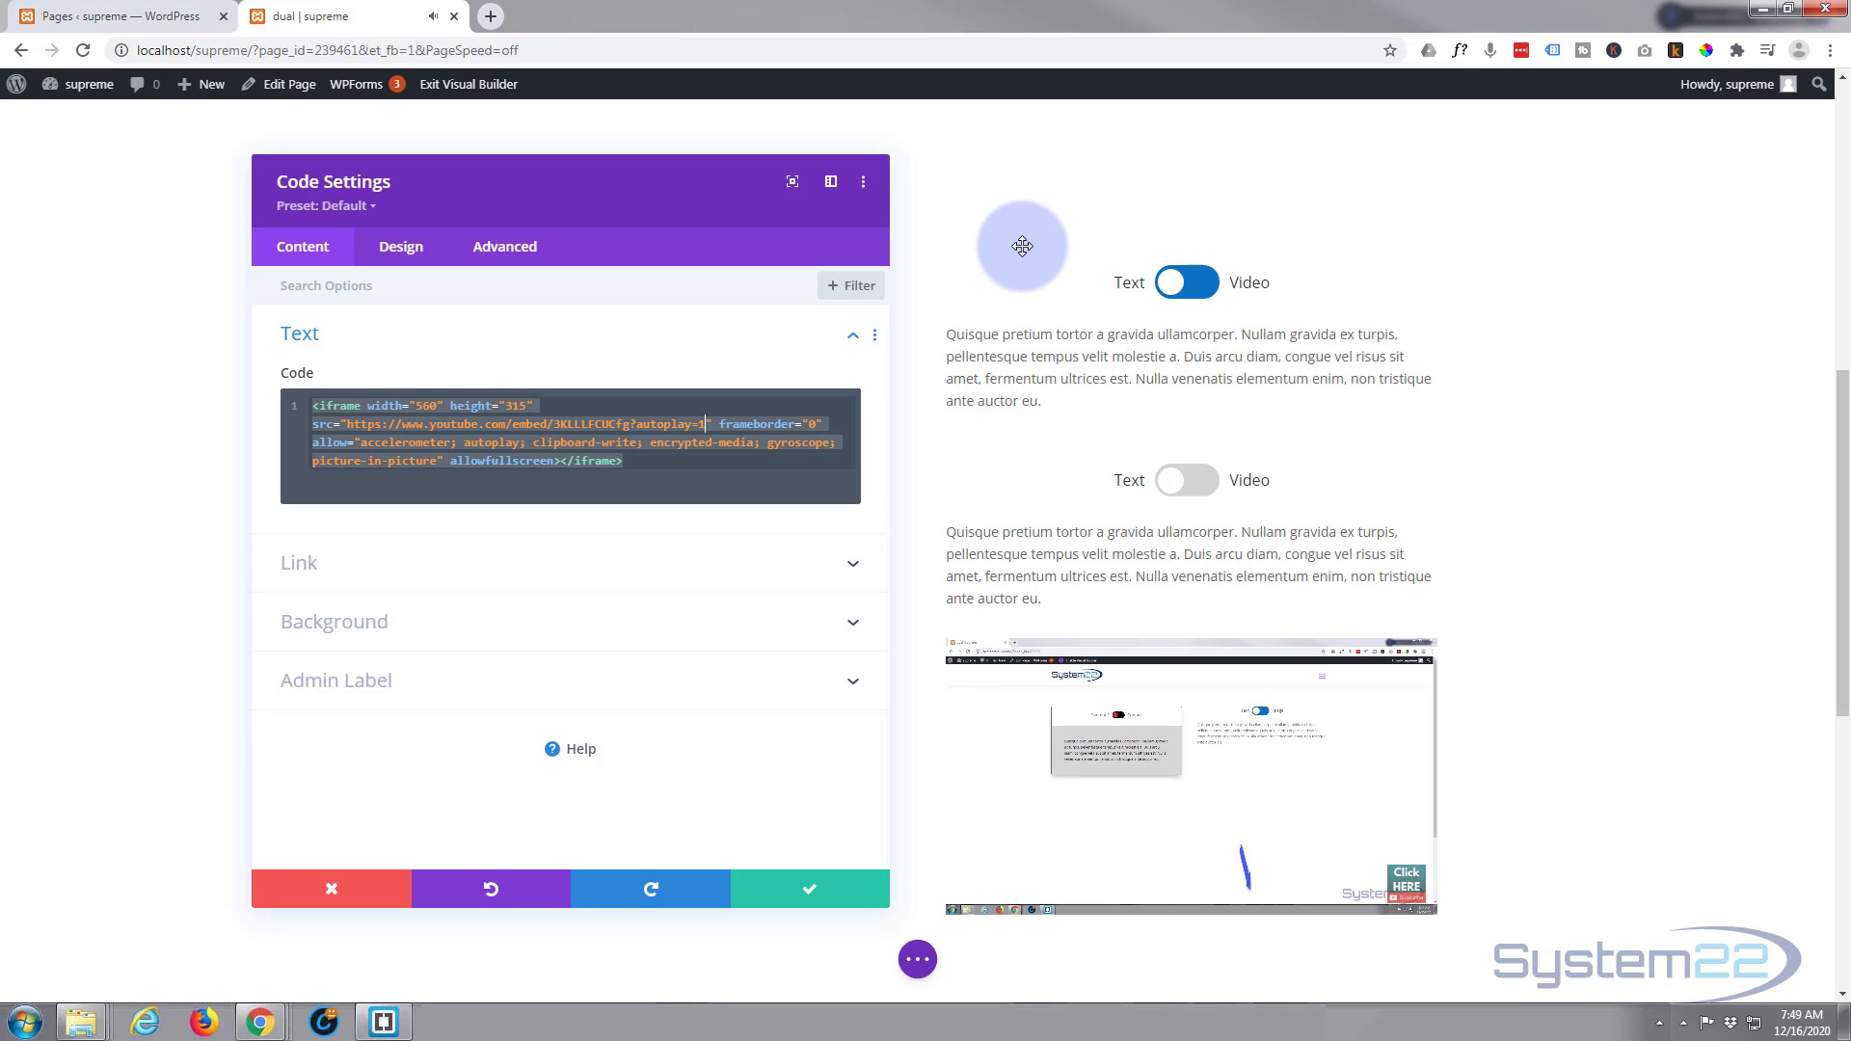
- Add &mute=1 after the autoplay parameter in the embed URL
{"action": "mouse_move", "coordinate": [1283, 849]}
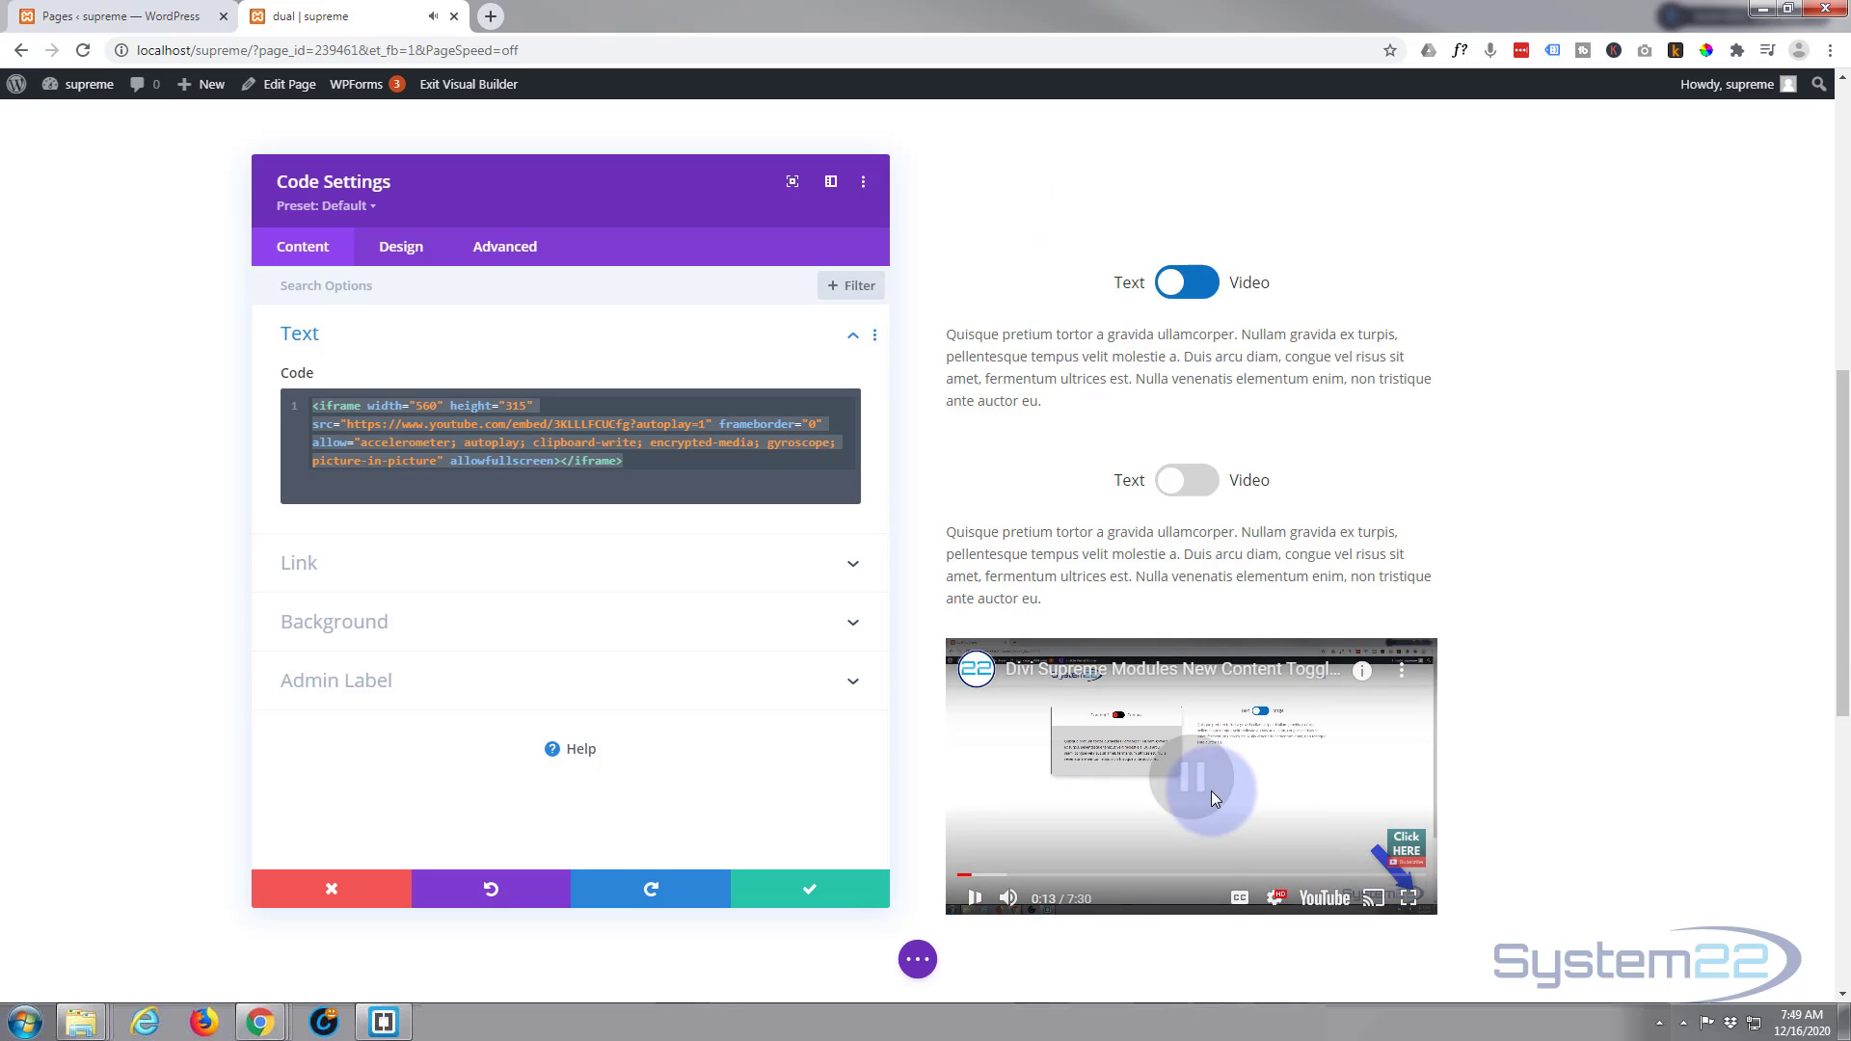
{"action": "left_click", "coordinate": [705, 424]}
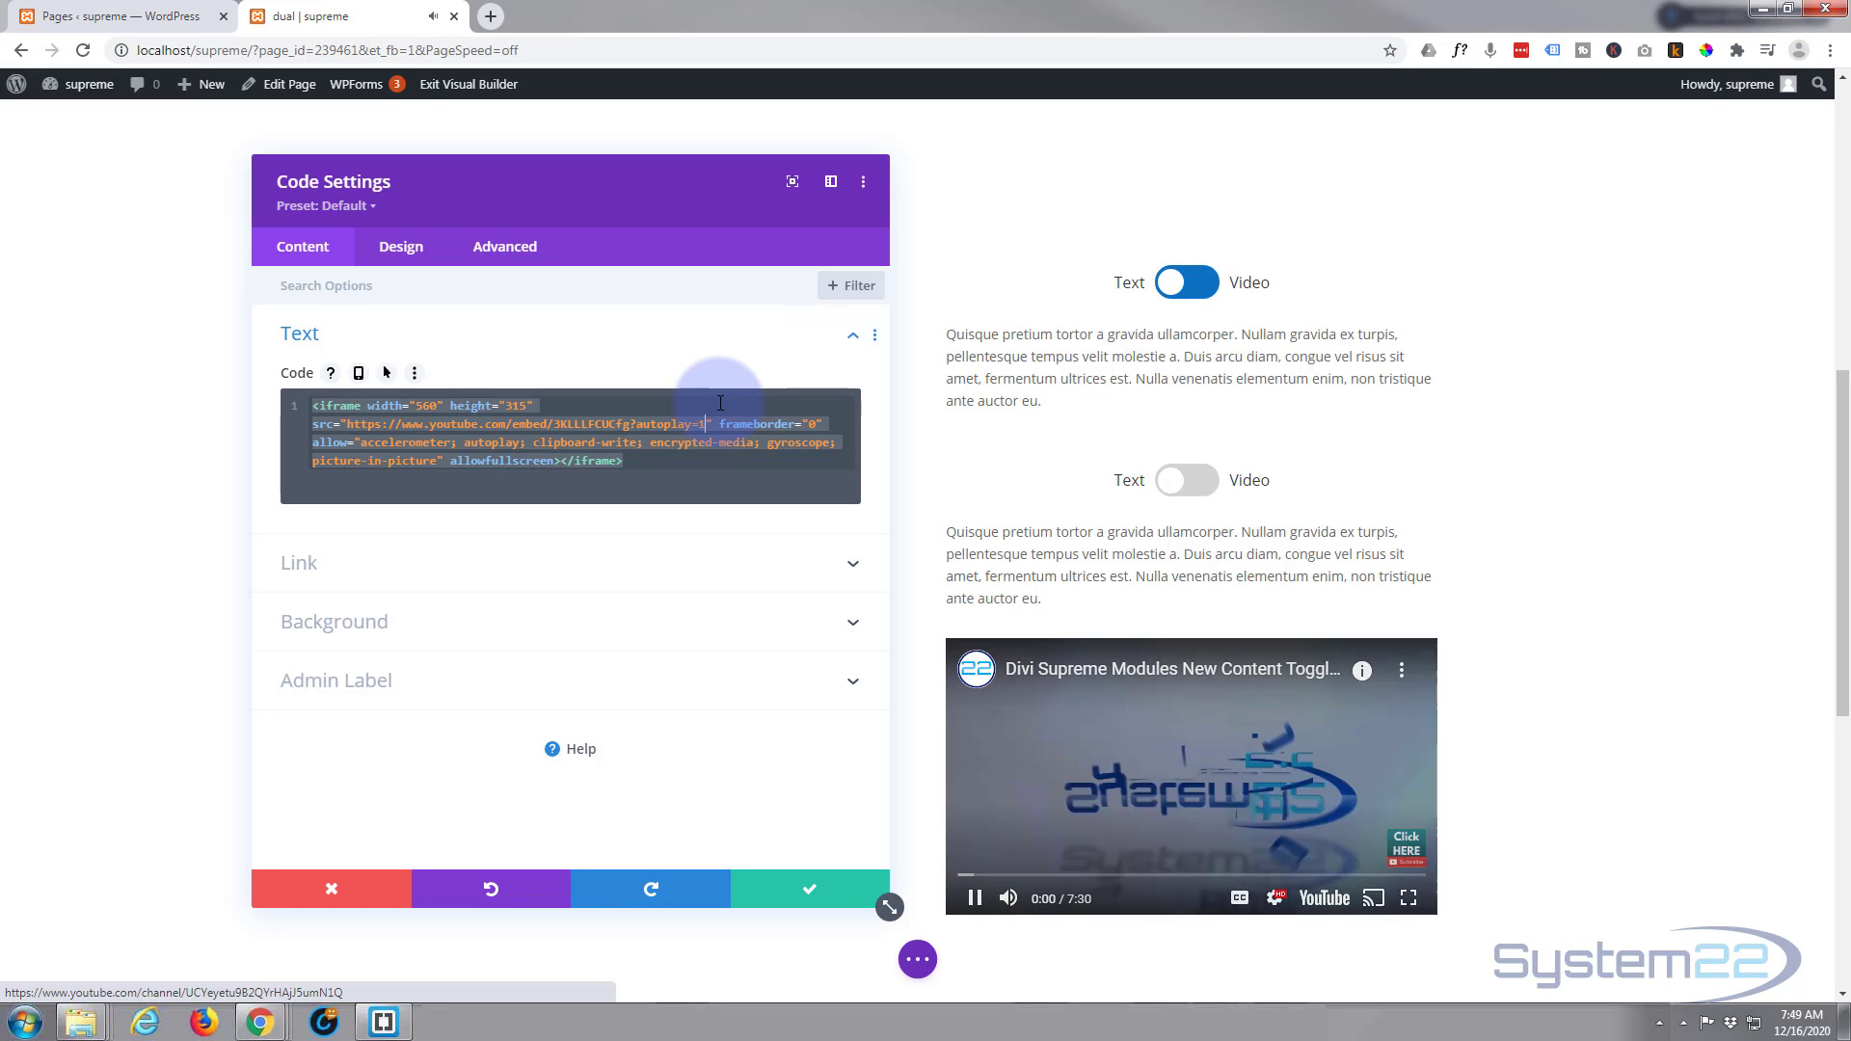
{"action": "type", "text": "&"}
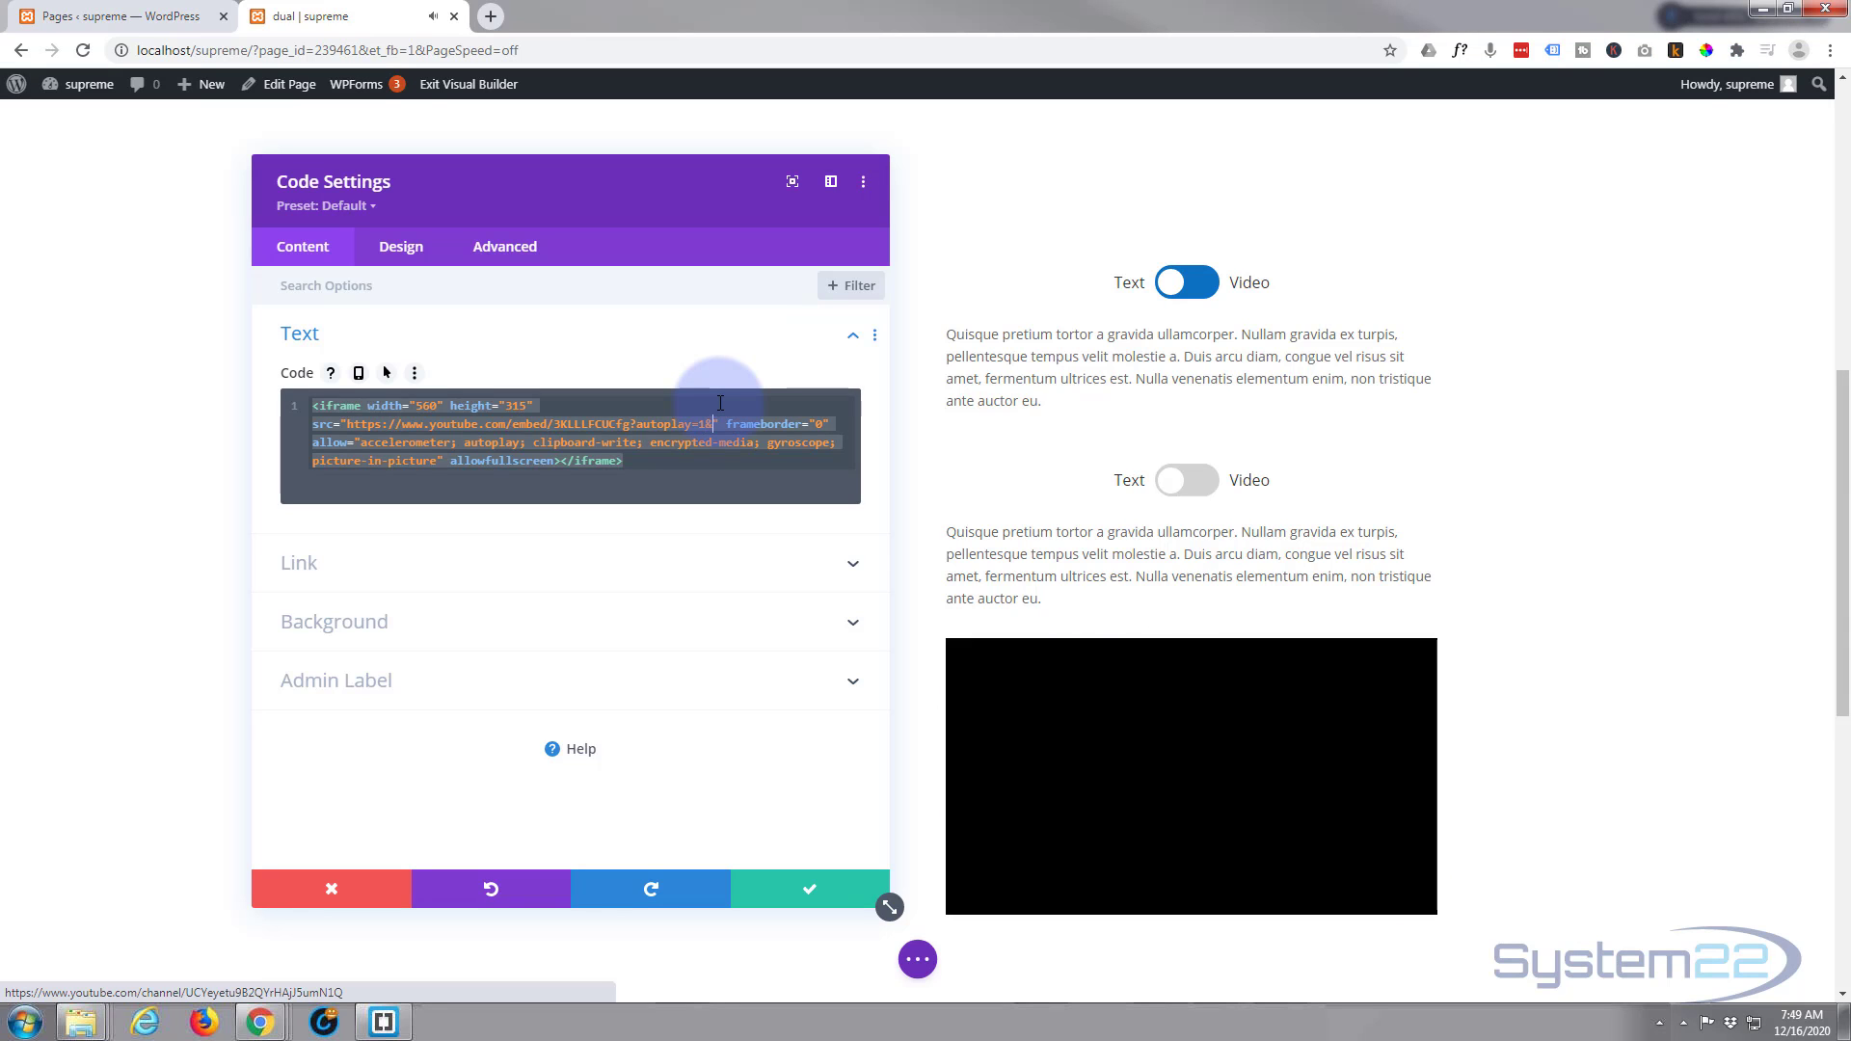
{"action": "type", "text": "mut"}
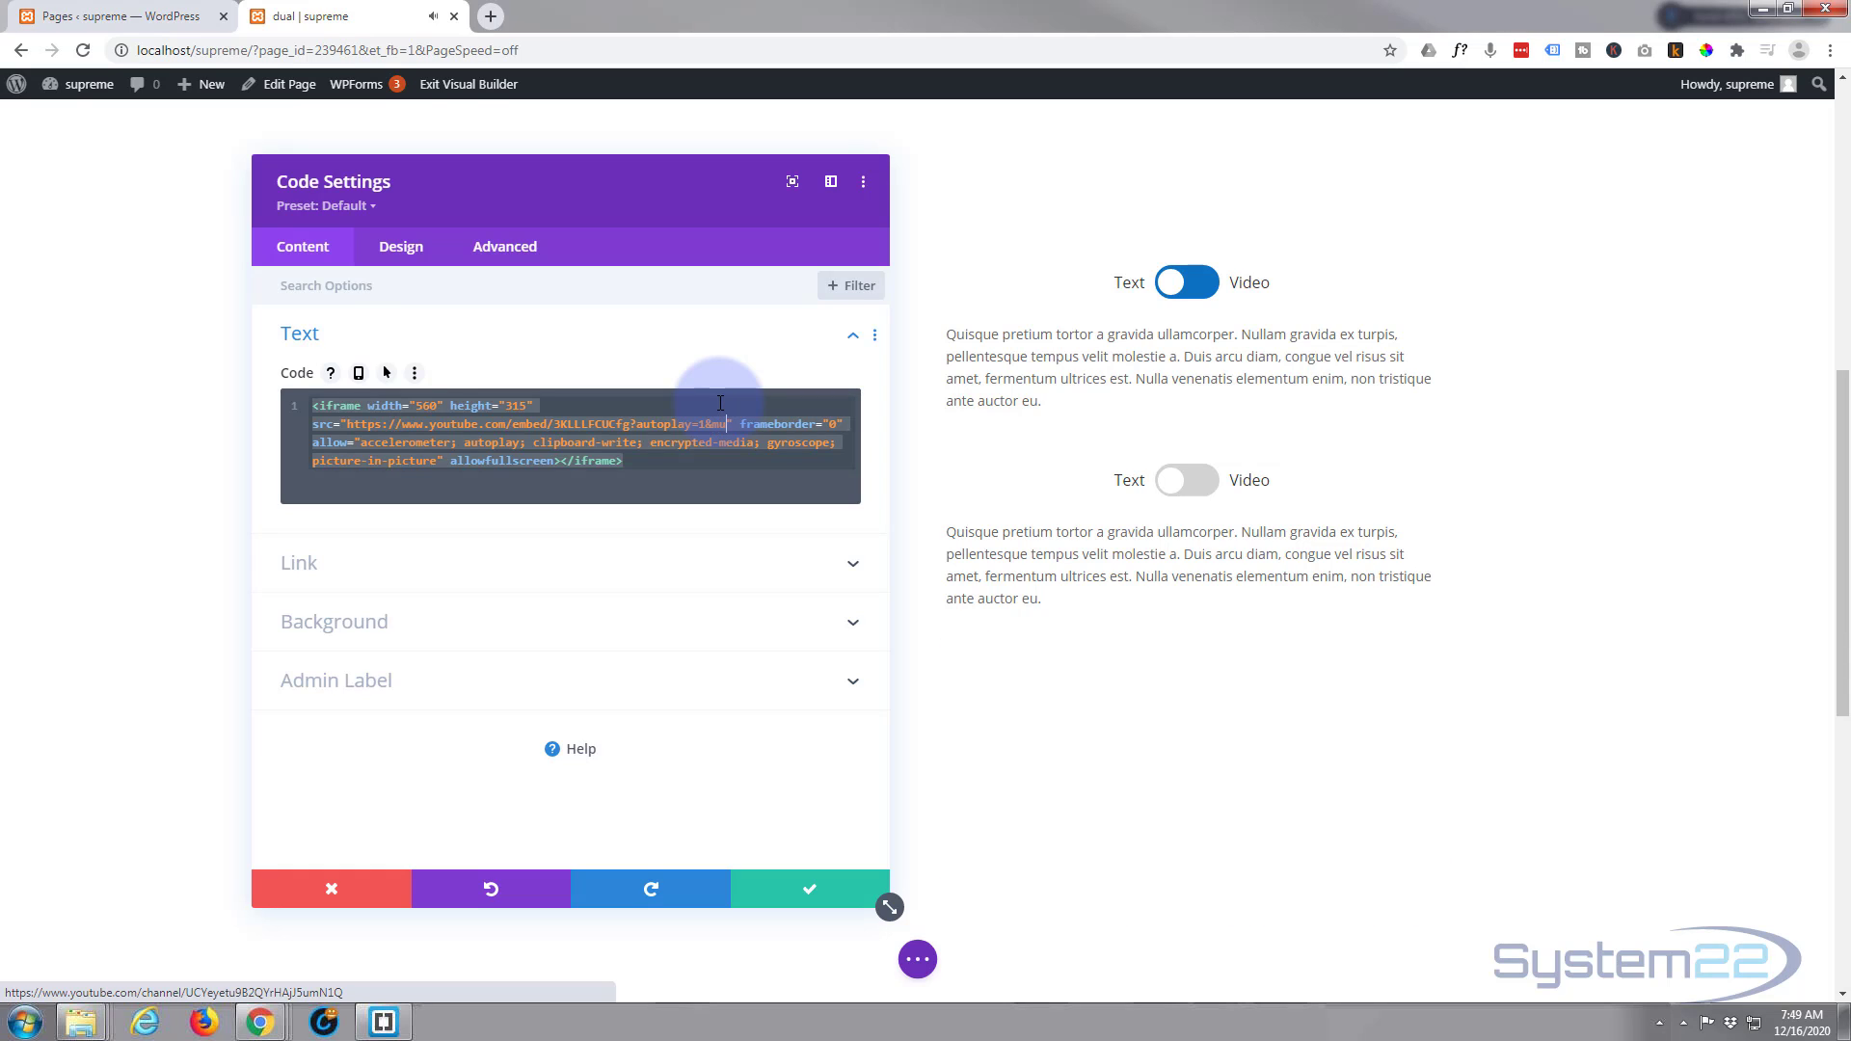
{"action": "type", "text": "e=1"}
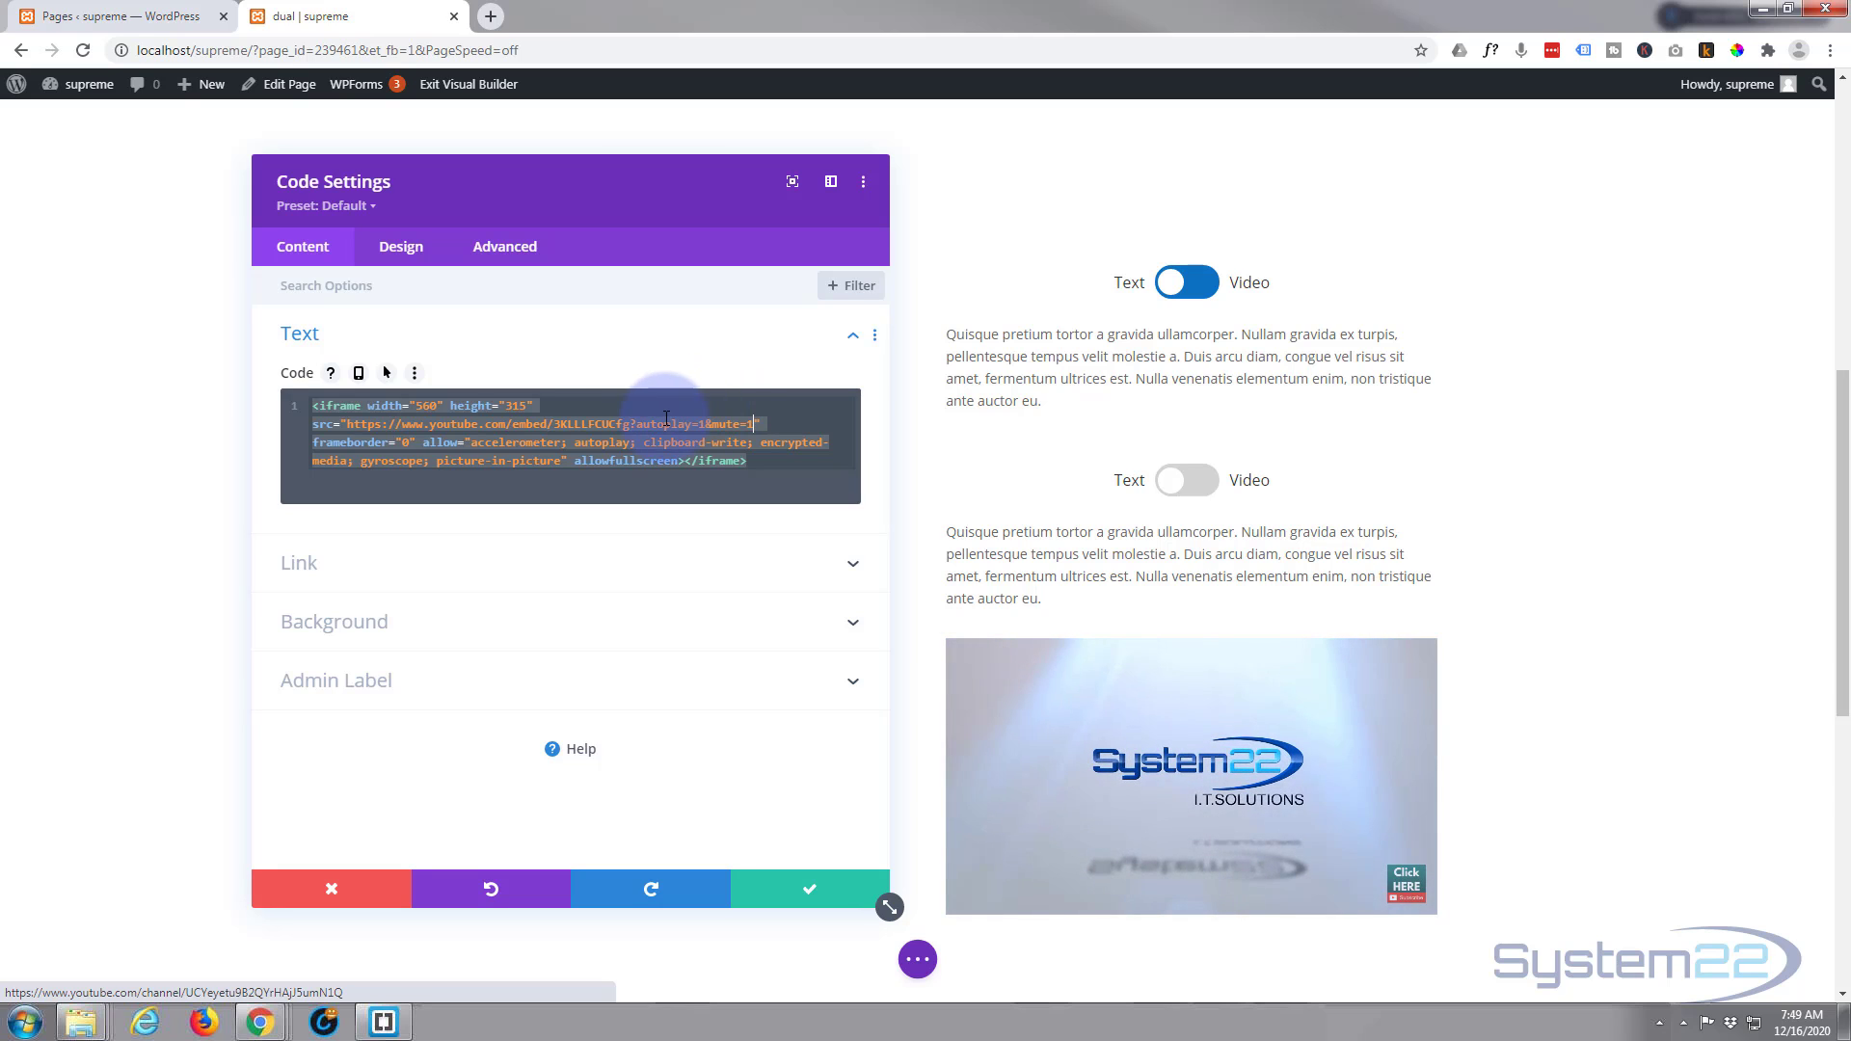
{"action": "left_click_drag", "start_coordinate": [632, 424], "coordinate": [669, 425]}
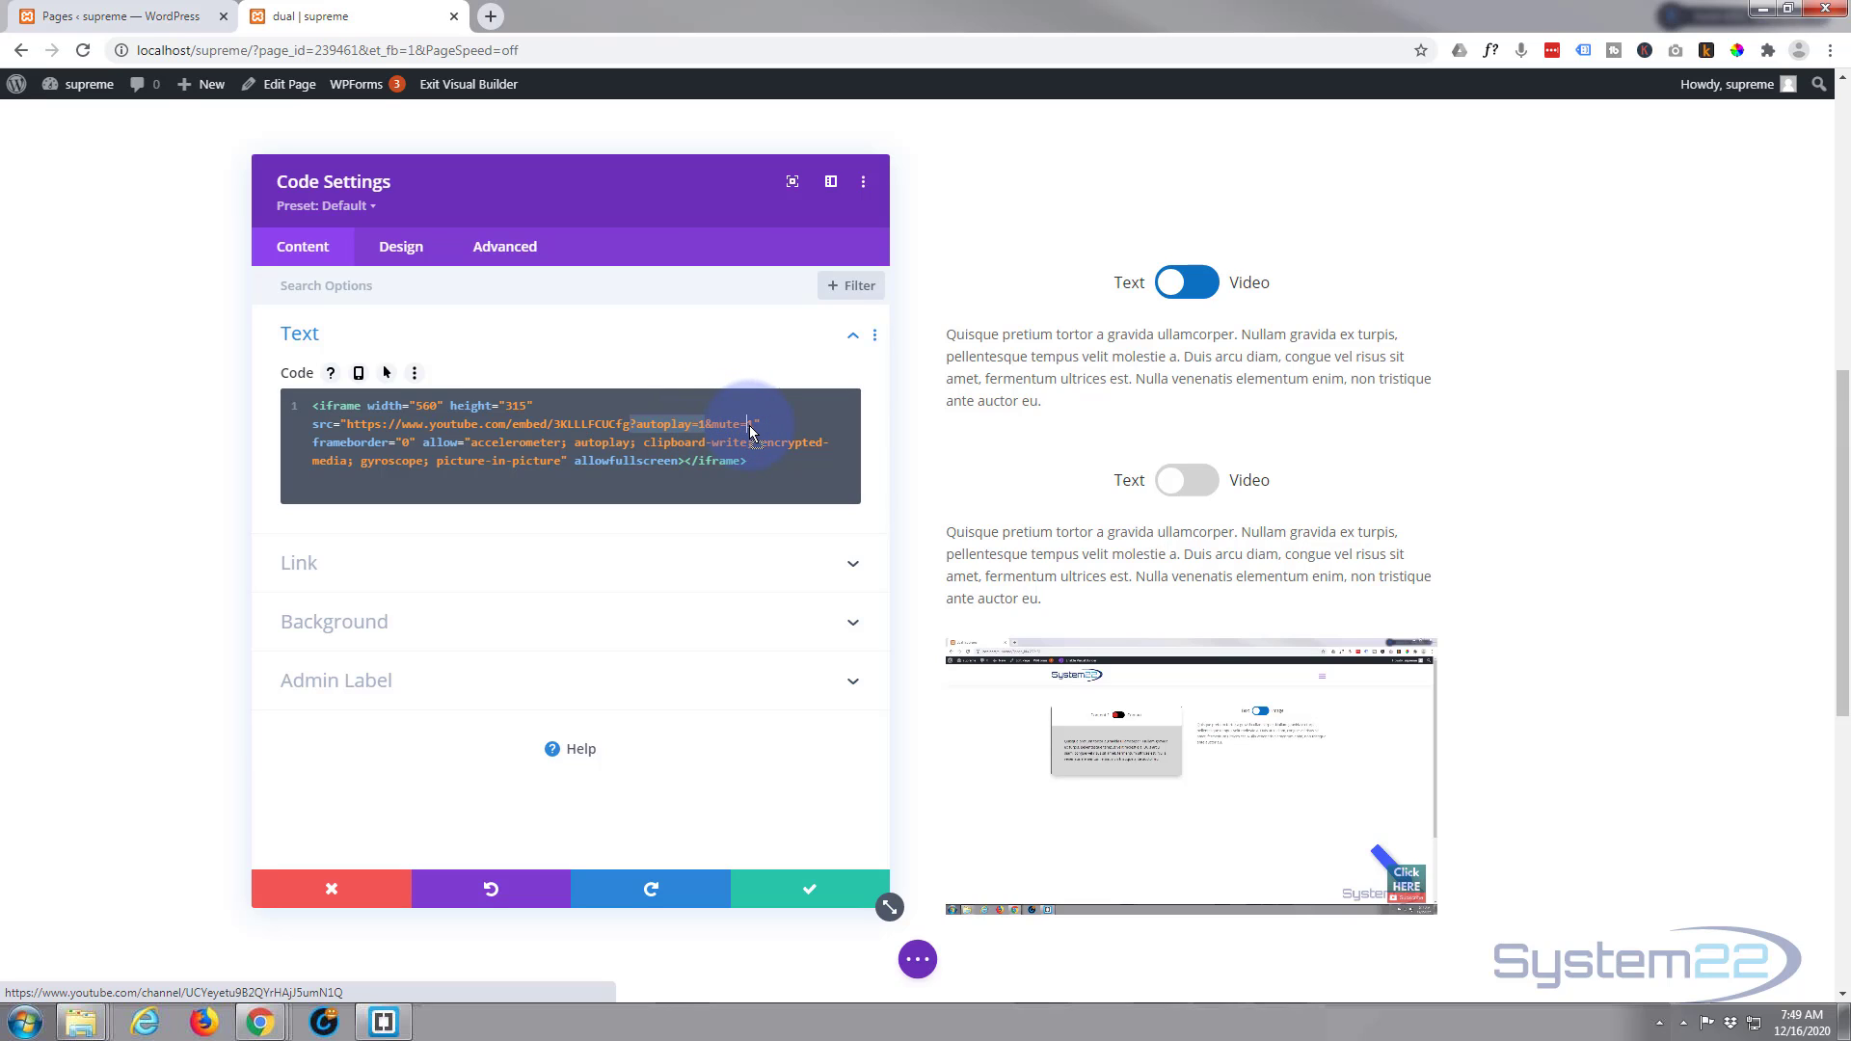
{"action": "left_click_drag", "start_coordinate": [755, 433], "coordinate": [756, 426]}
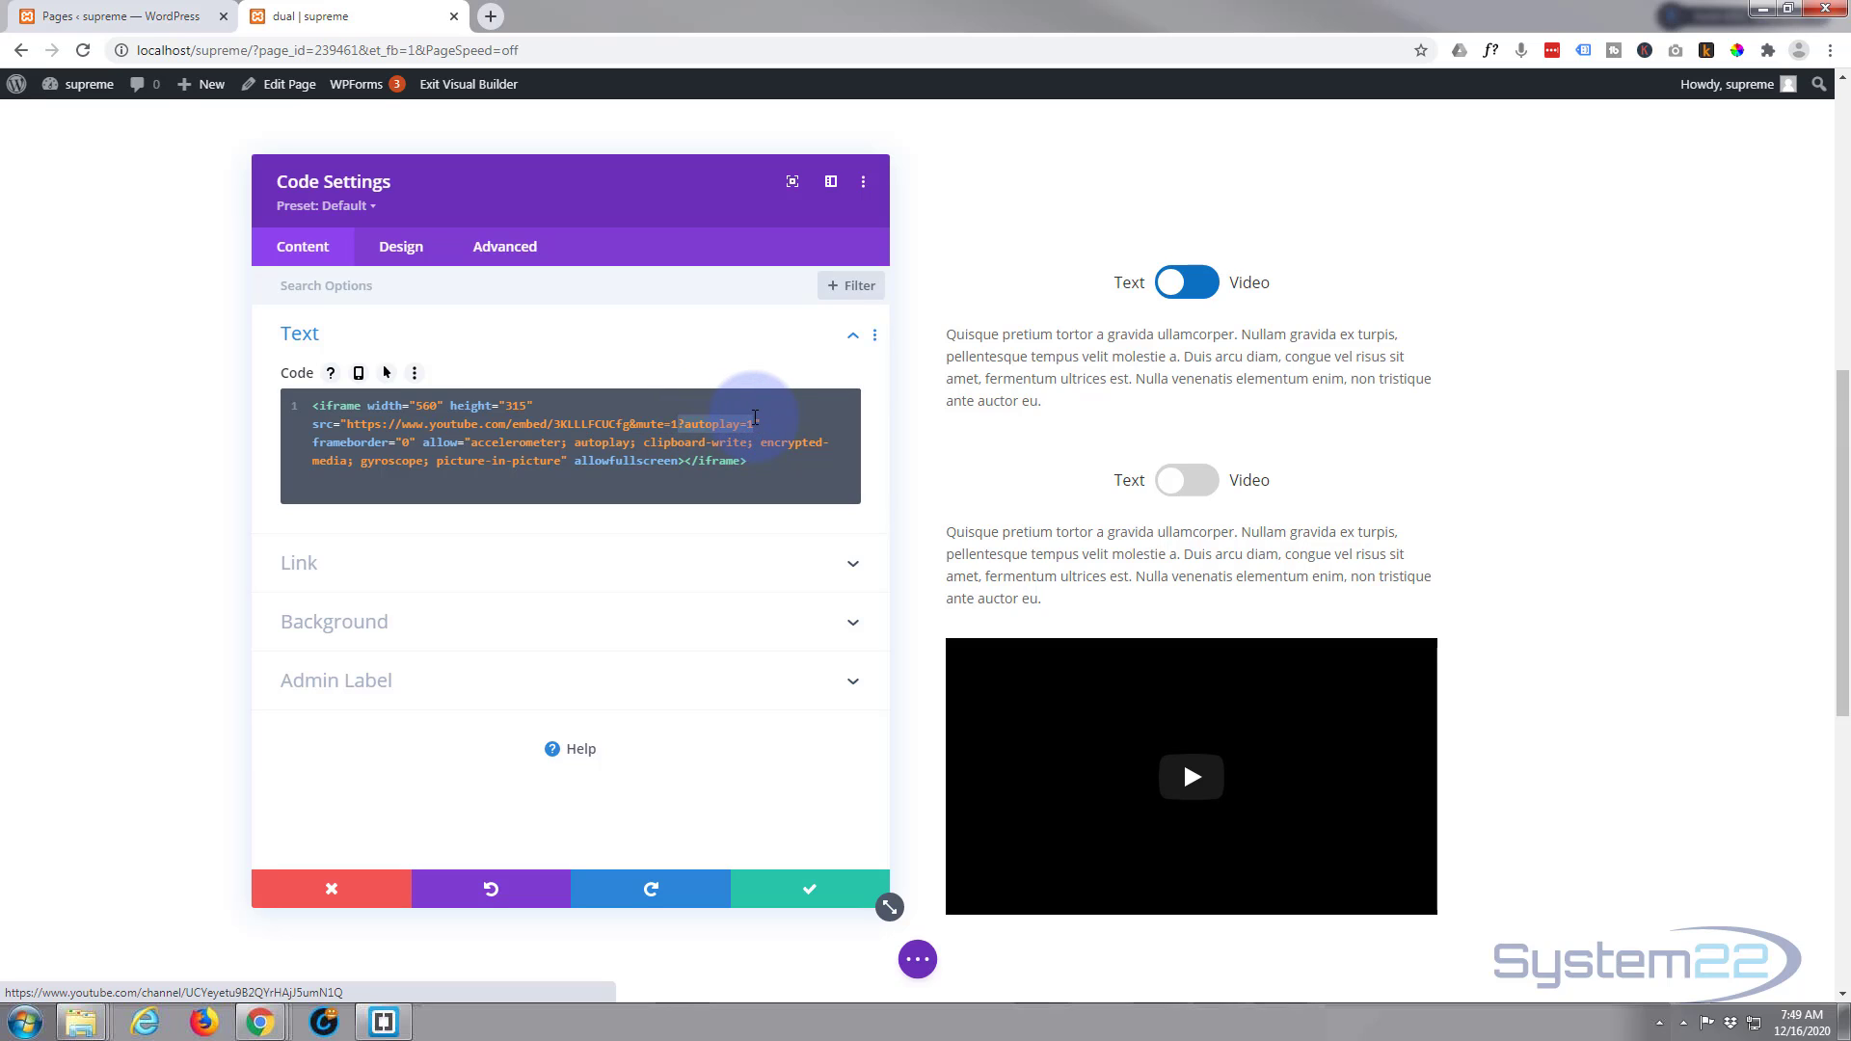
{"action": "left_click", "coordinate": [663, 422]}
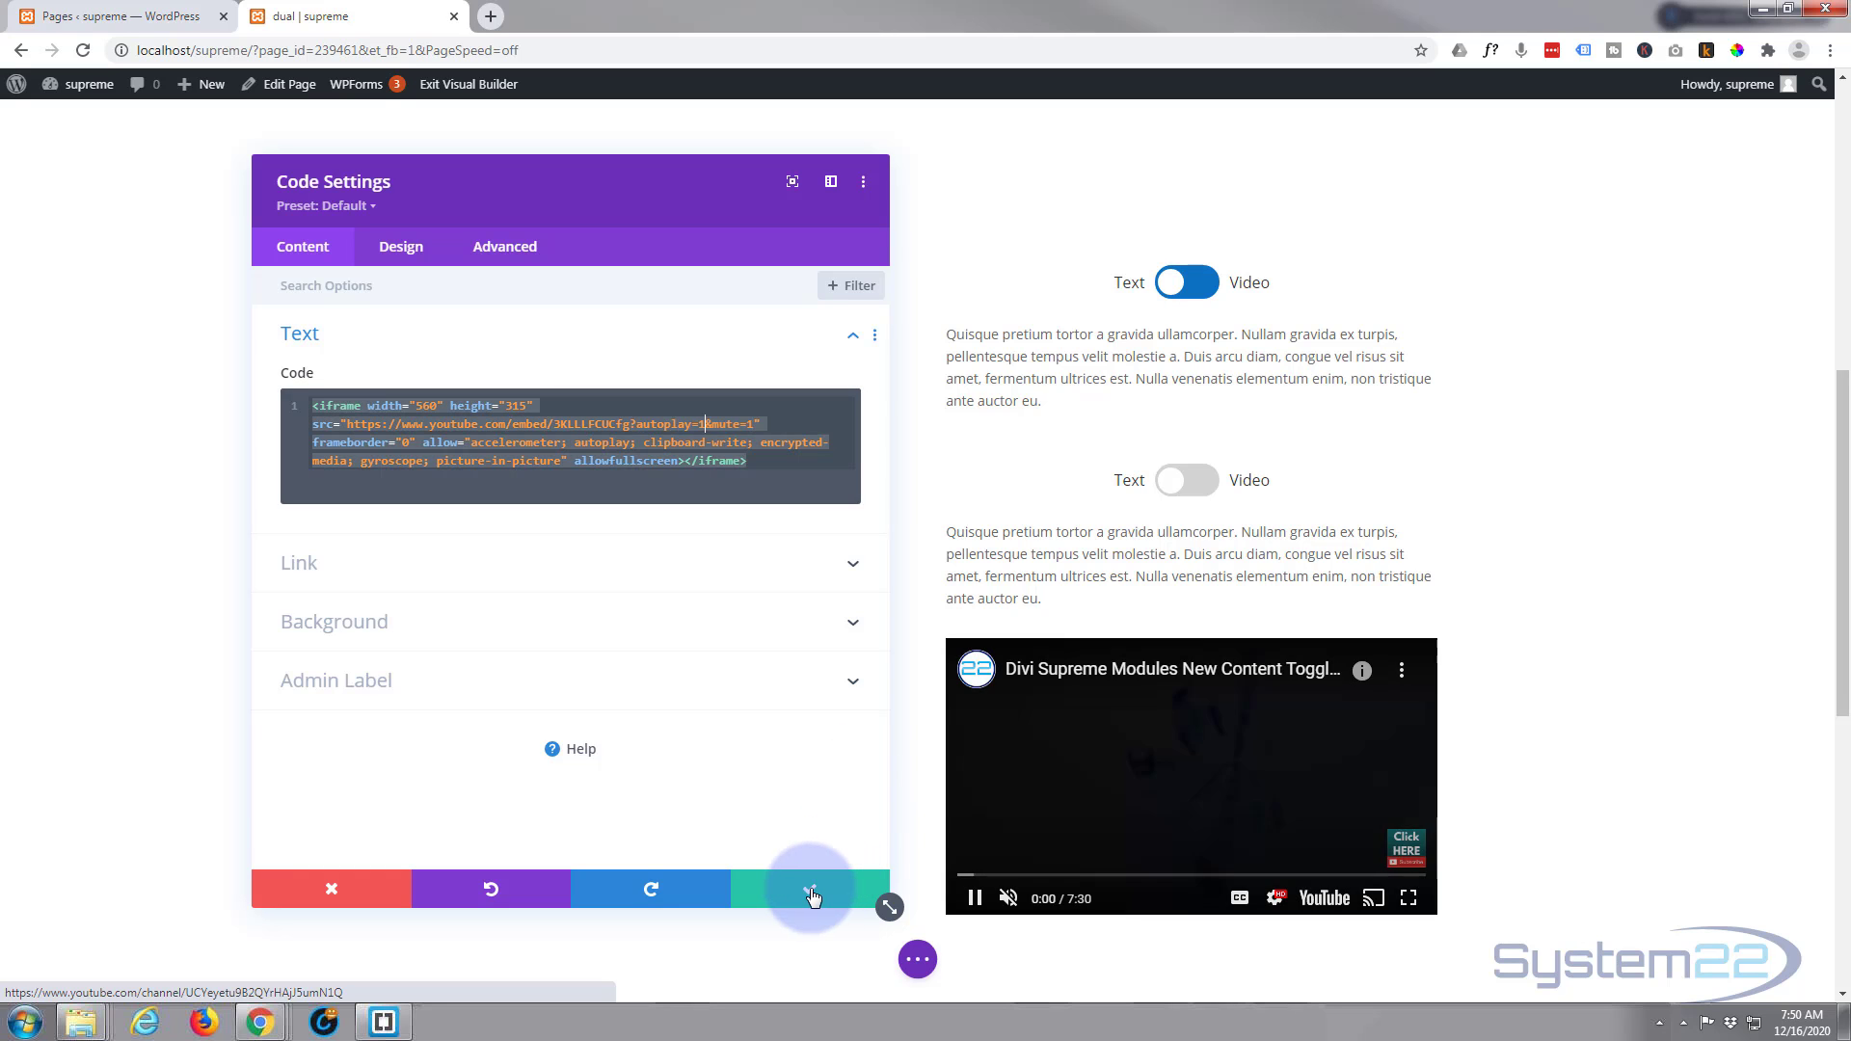
- Save the Code module to the Divi Library under the name "autovid" and delete it from the page
{"action": "left_click", "coordinate": [812, 896]}
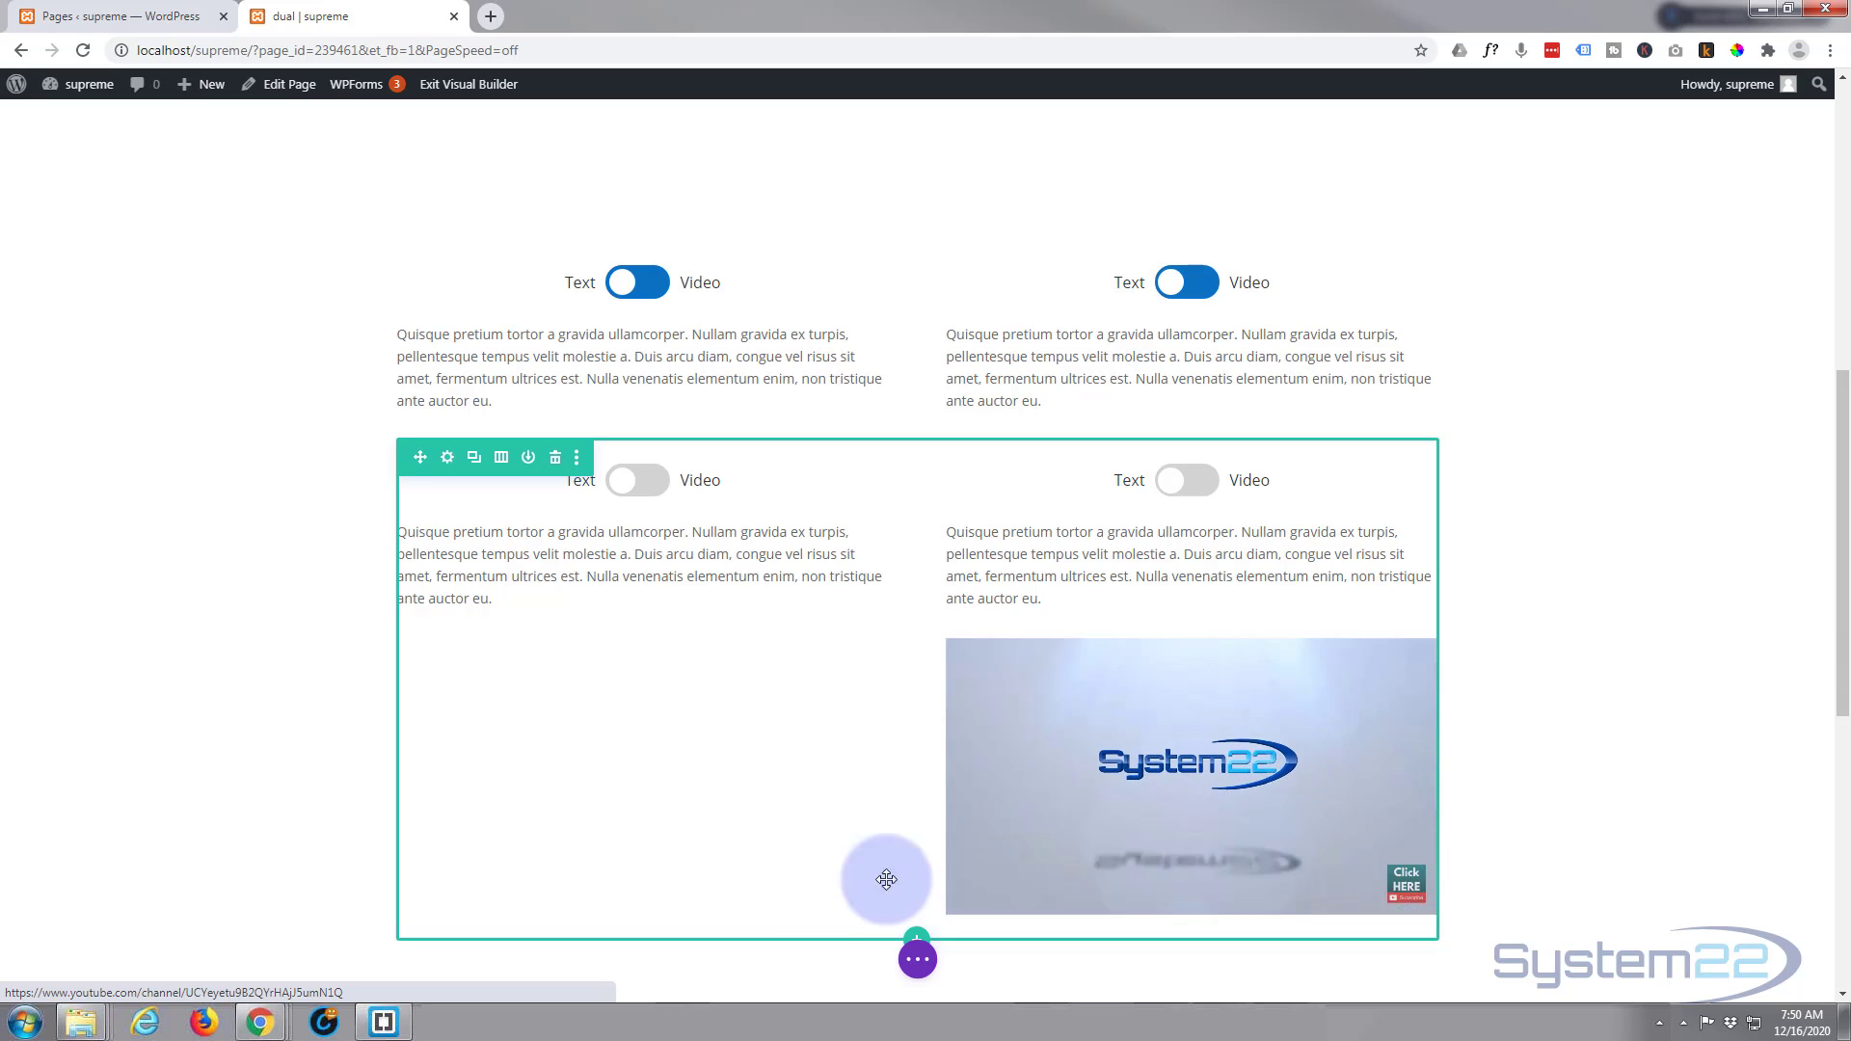
{"action": "mouse_move", "coordinate": [1236, 754]}
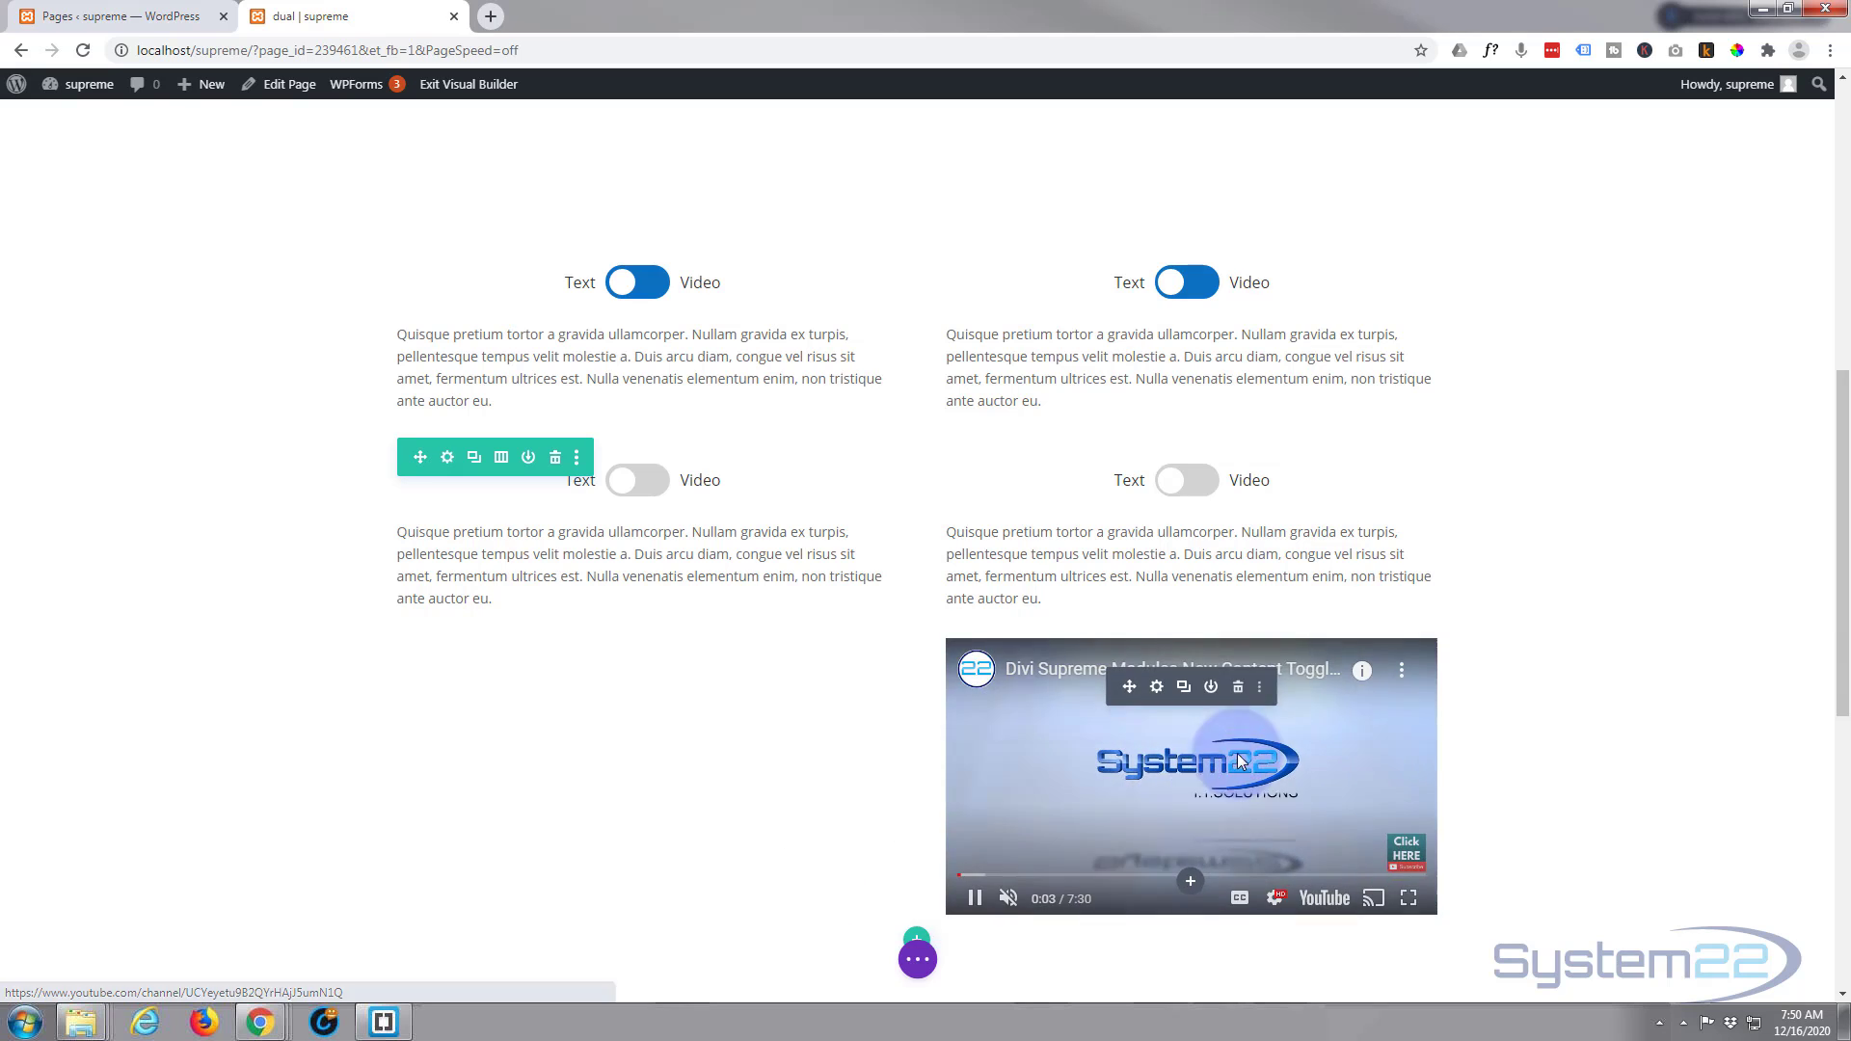
{"action": "left_click", "coordinate": [1212, 687]}
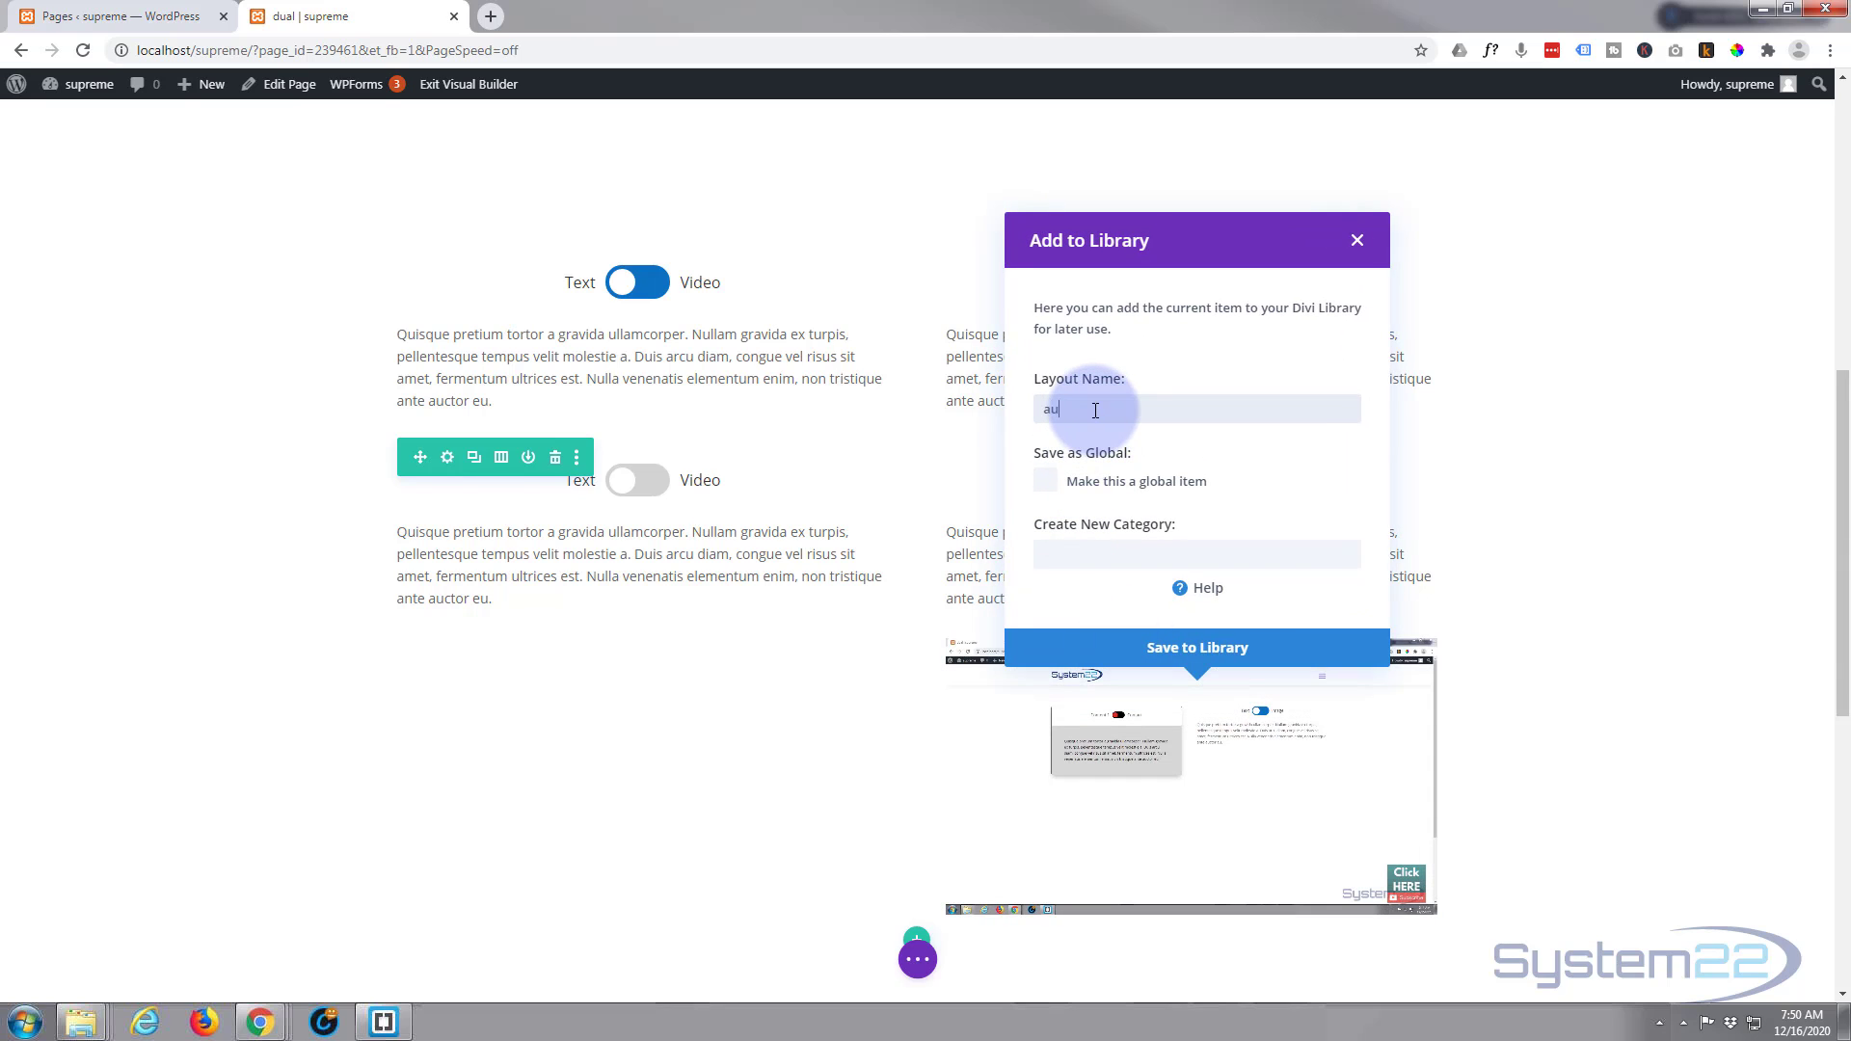
{"action": "type", "text": "autovid"}
{"action": "left_click", "coordinate": [1194, 652]}
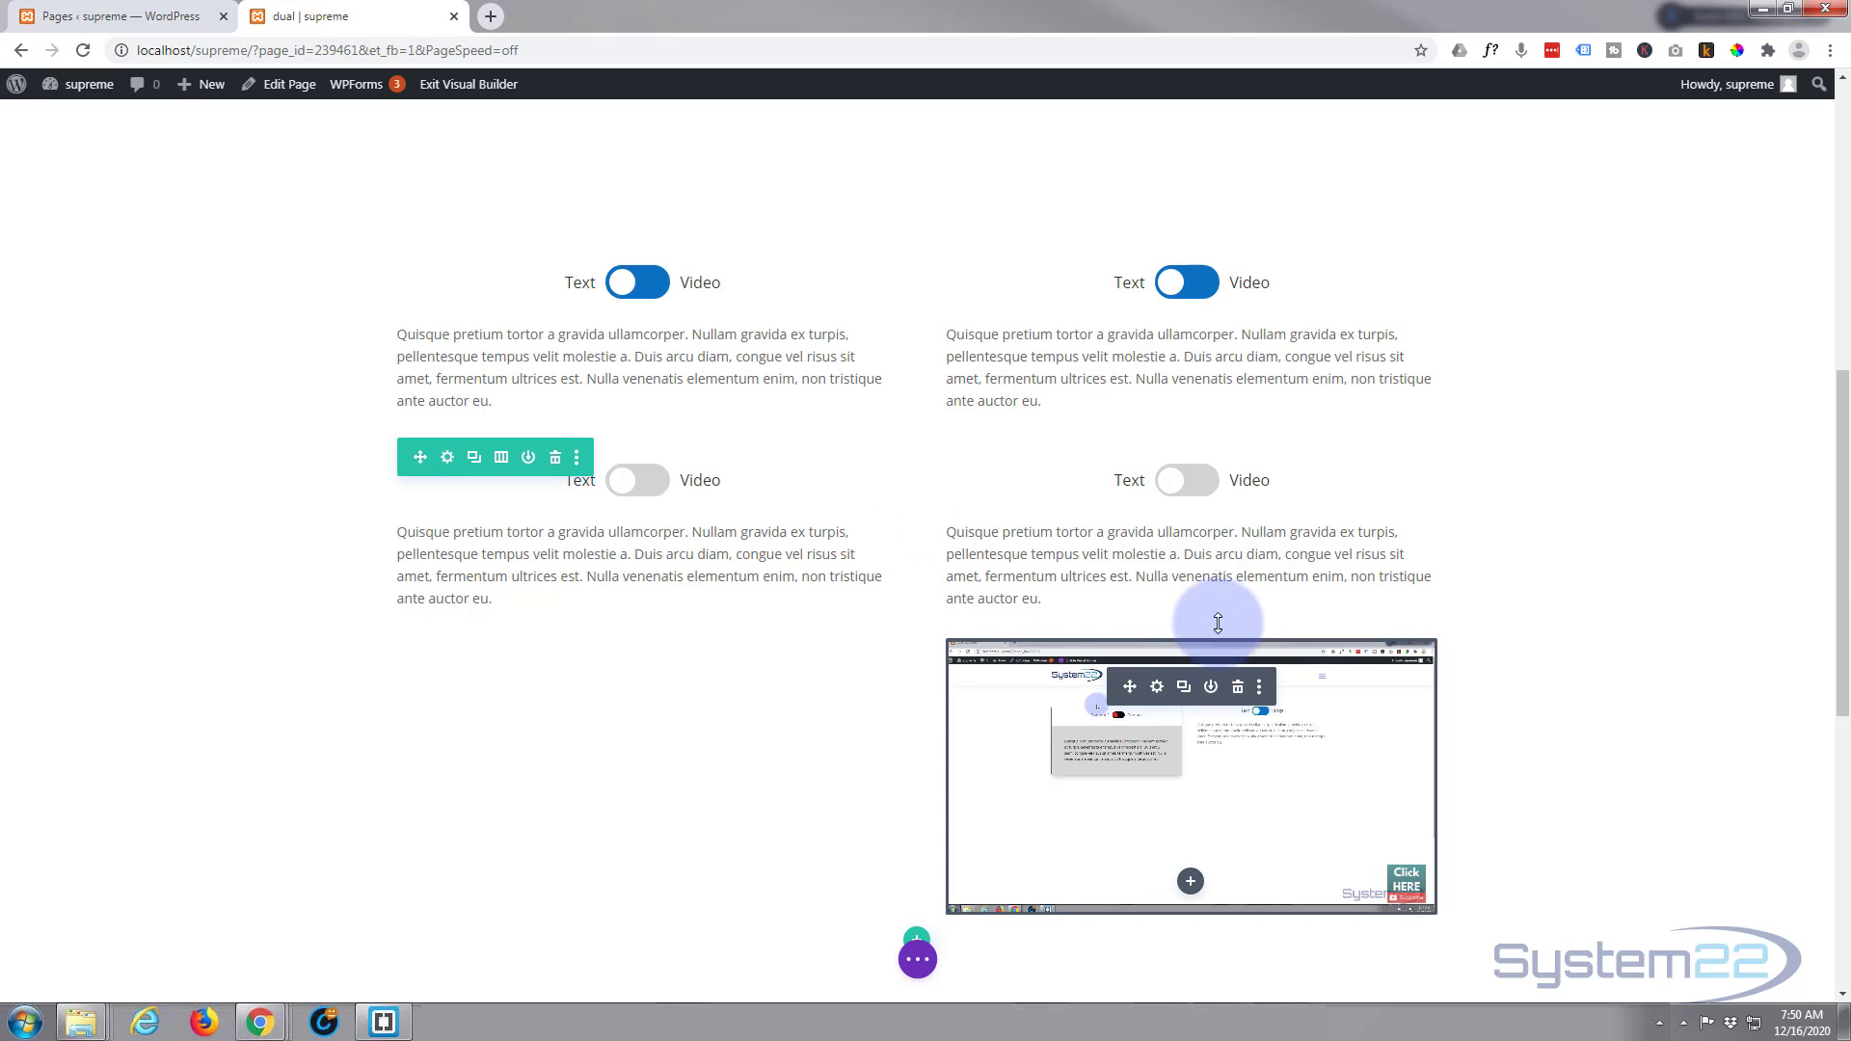
{"action": "left_click", "coordinate": [1238, 688]}
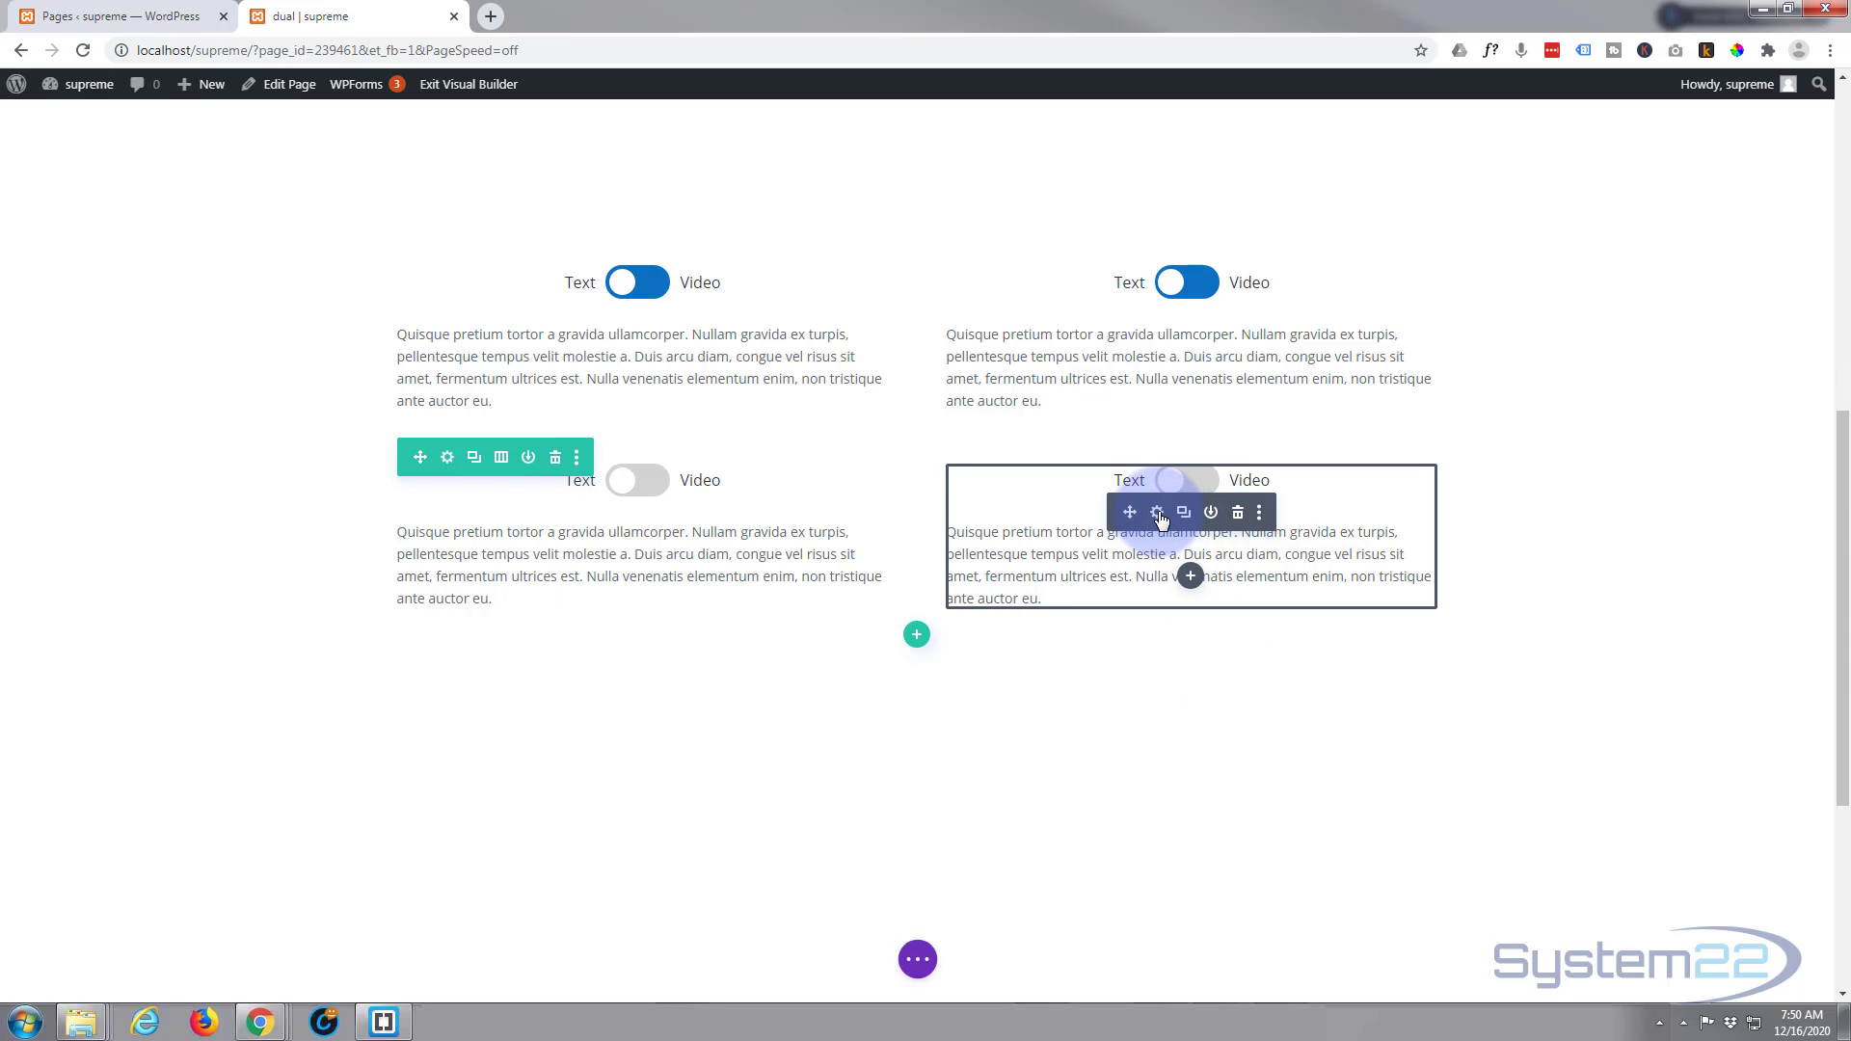
- Check the available library layouts in the Content Two settings of the duplicated grey Text/Video toggle
{"action": "left_click", "coordinate": [1157, 512]}
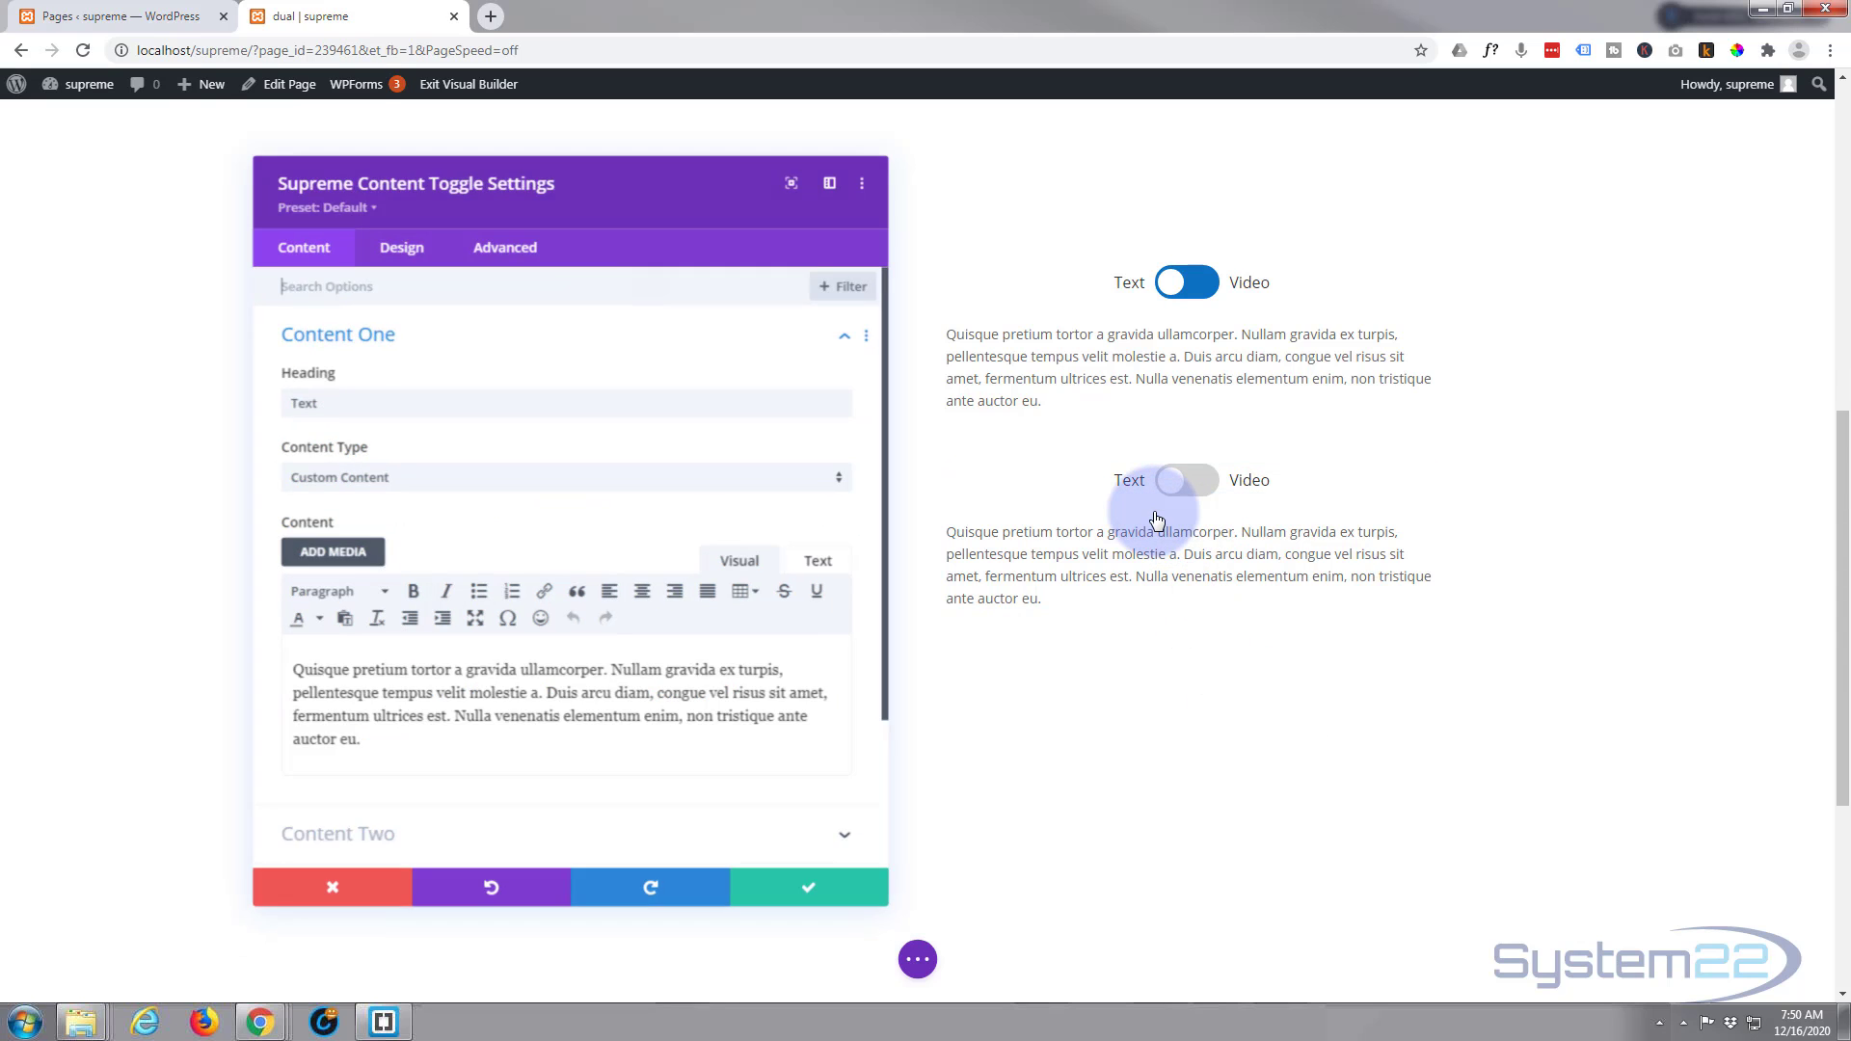
{"action": "left_click", "coordinate": [434, 337]}
{"action": "left_click", "coordinate": [529, 410]}
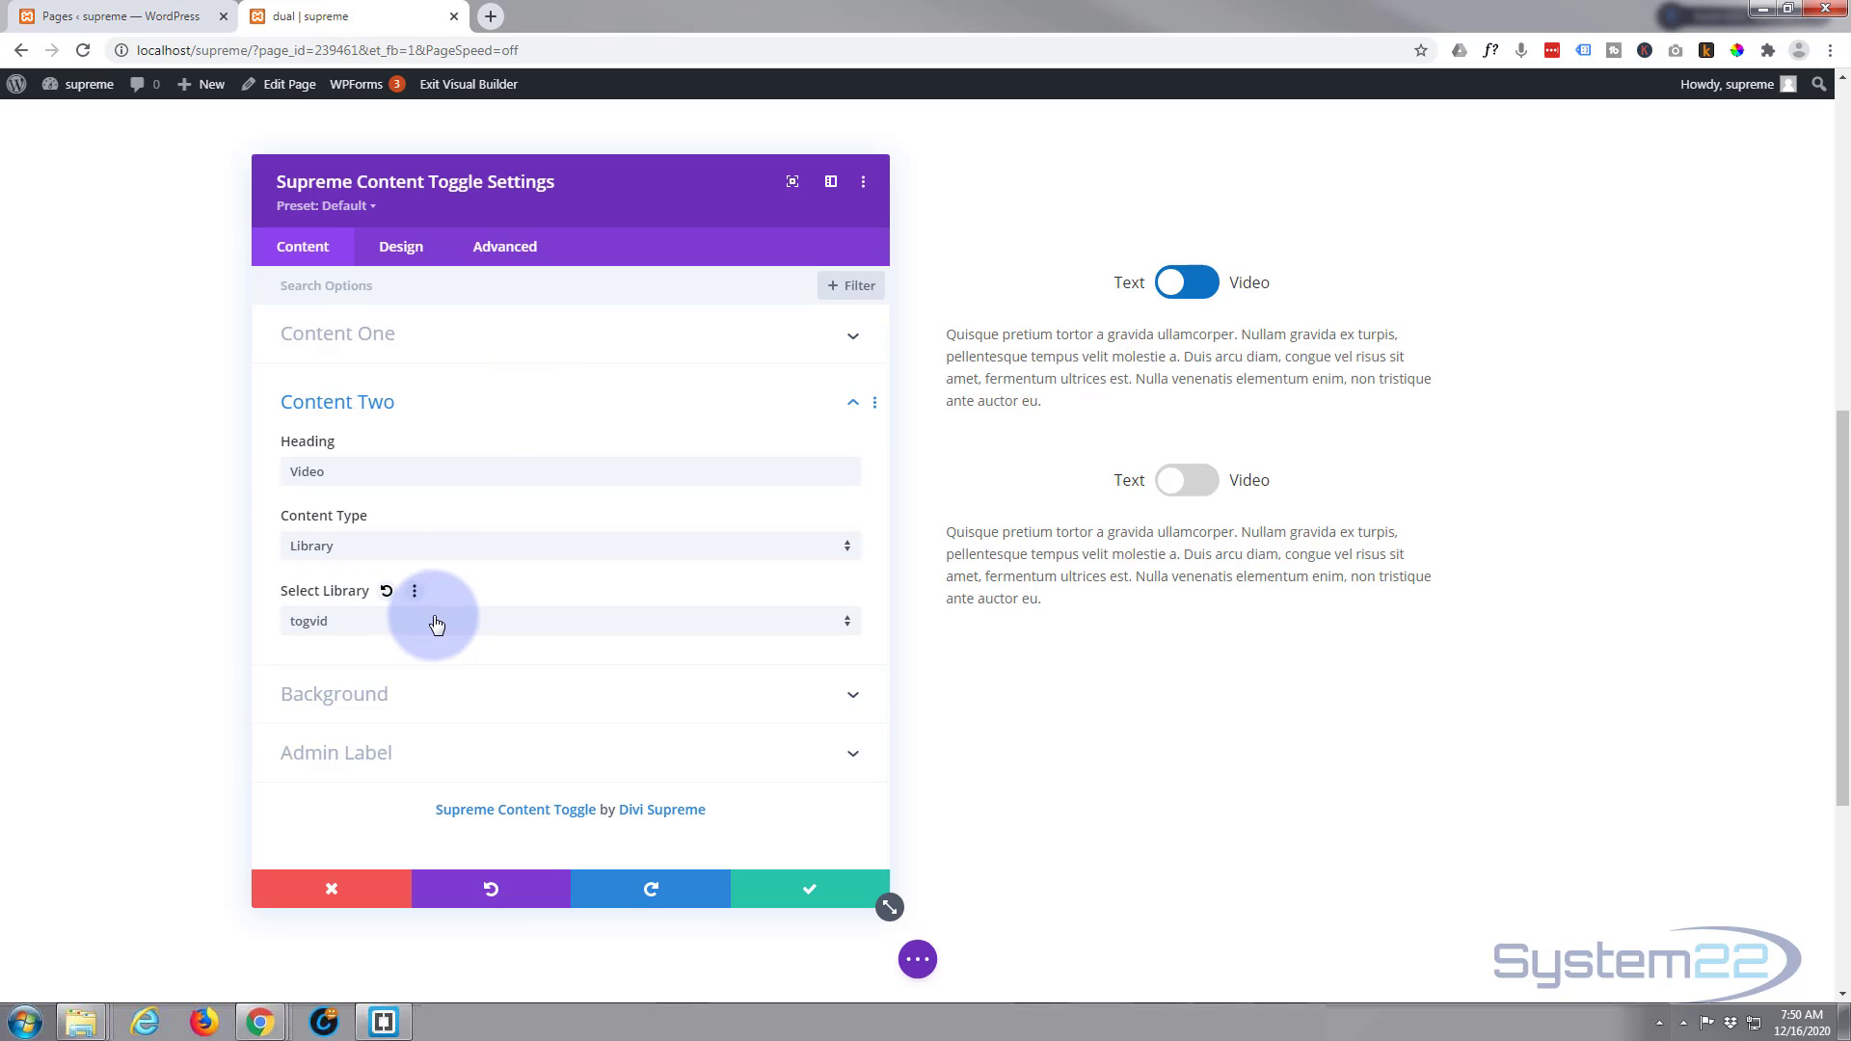
{"action": "left_click", "coordinate": [794, 892]}
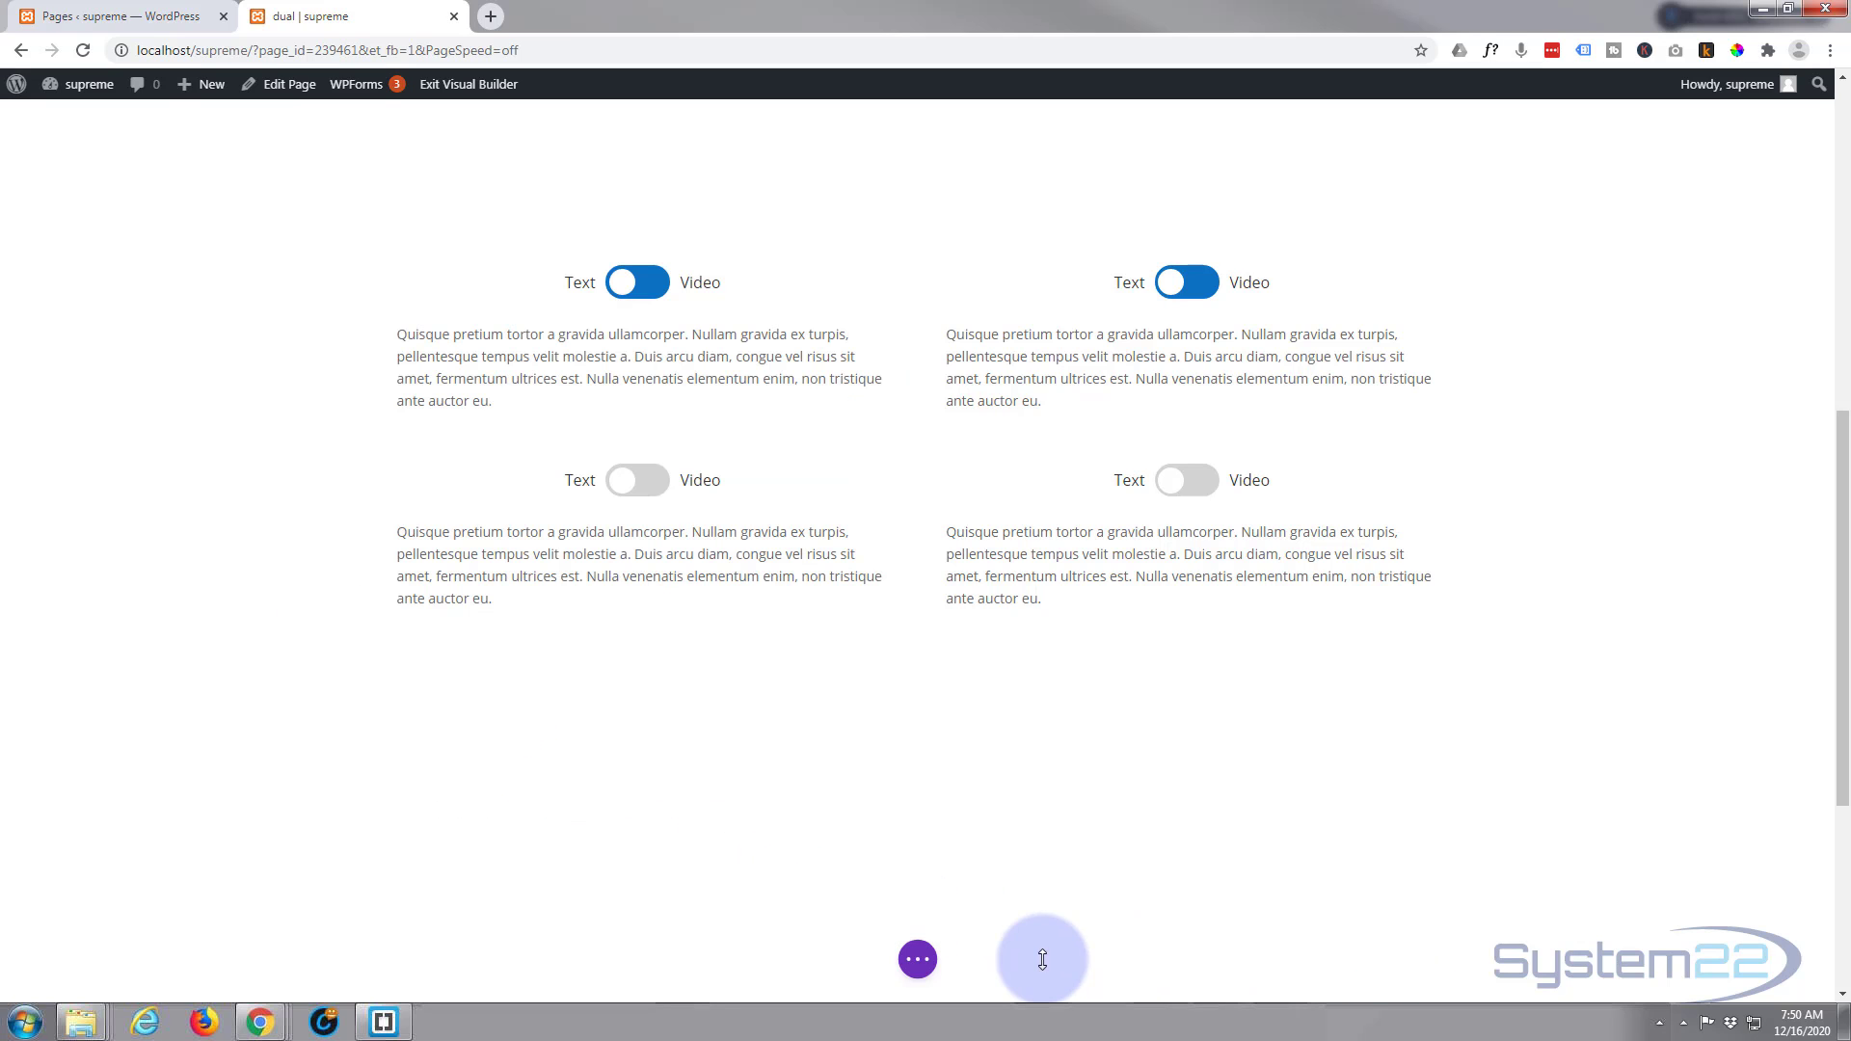
- Save the page as a draft and reload the Visual Builder
{"action": "left_click", "coordinate": [917, 960]}
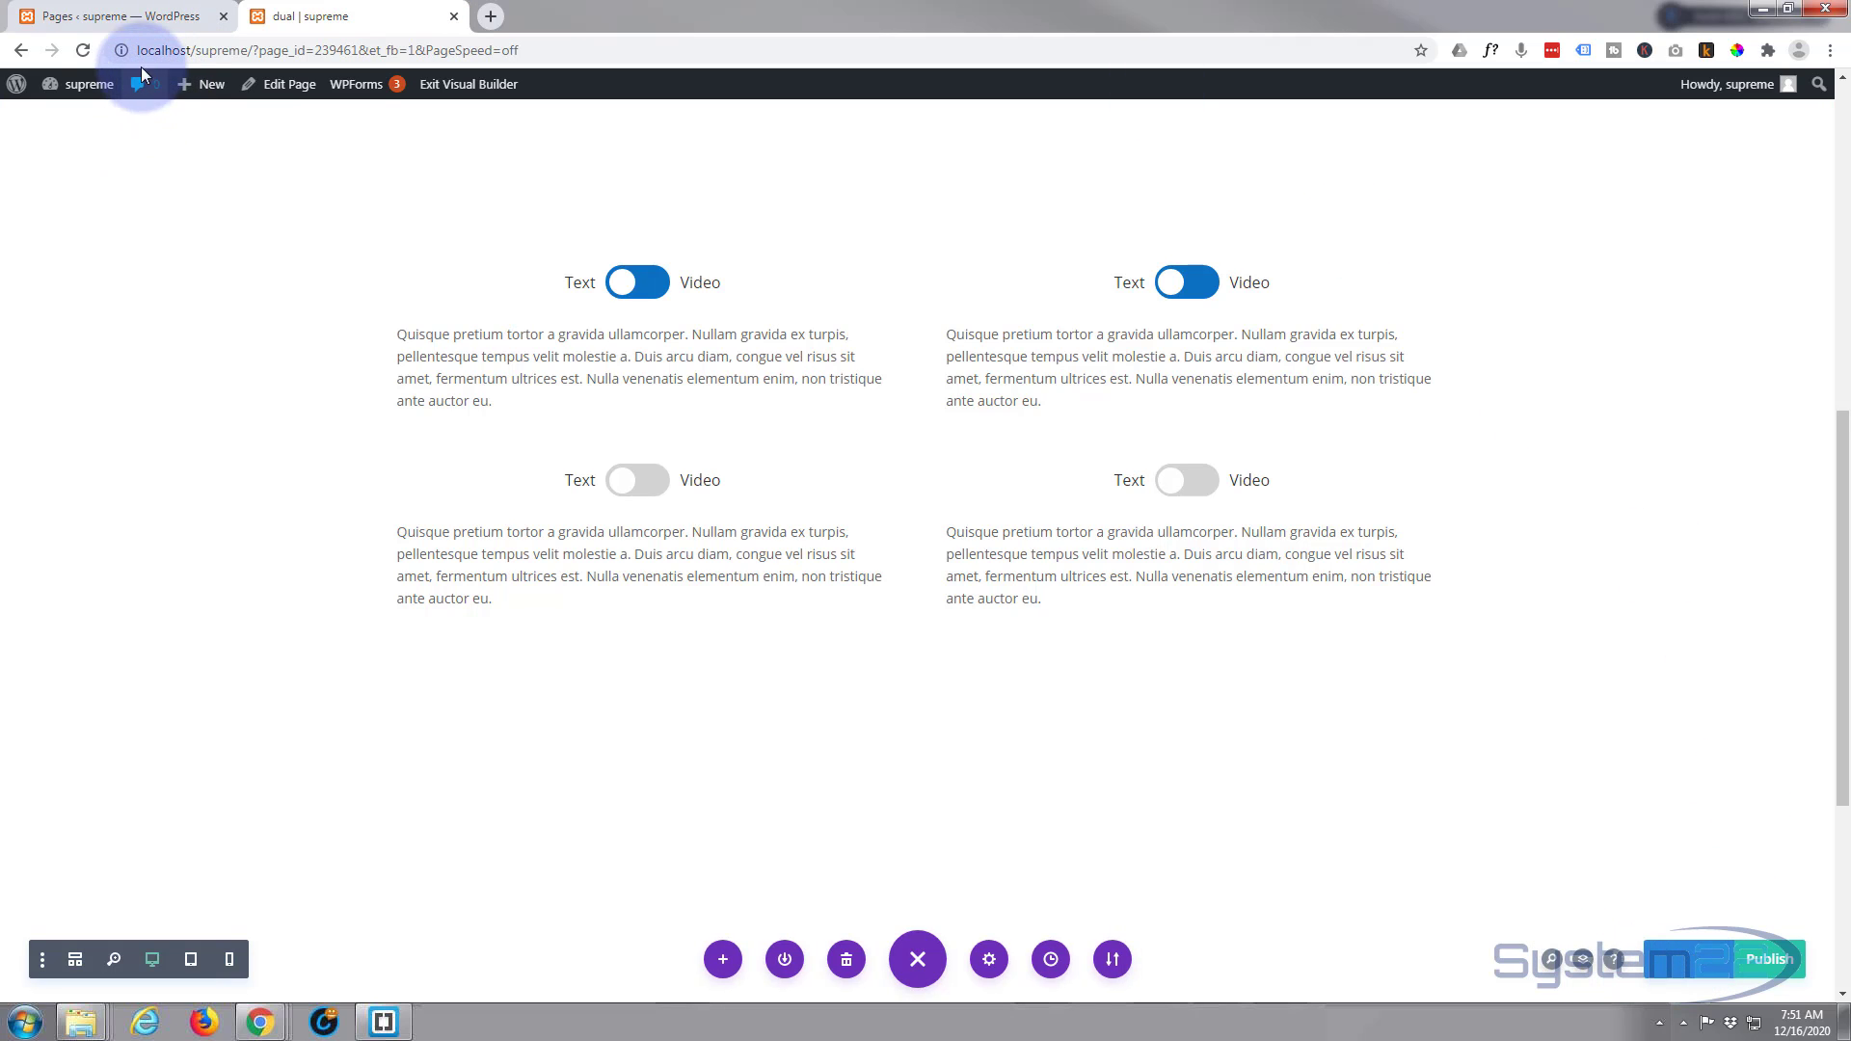
{"action": "left_click", "coordinate": [83, 50]}
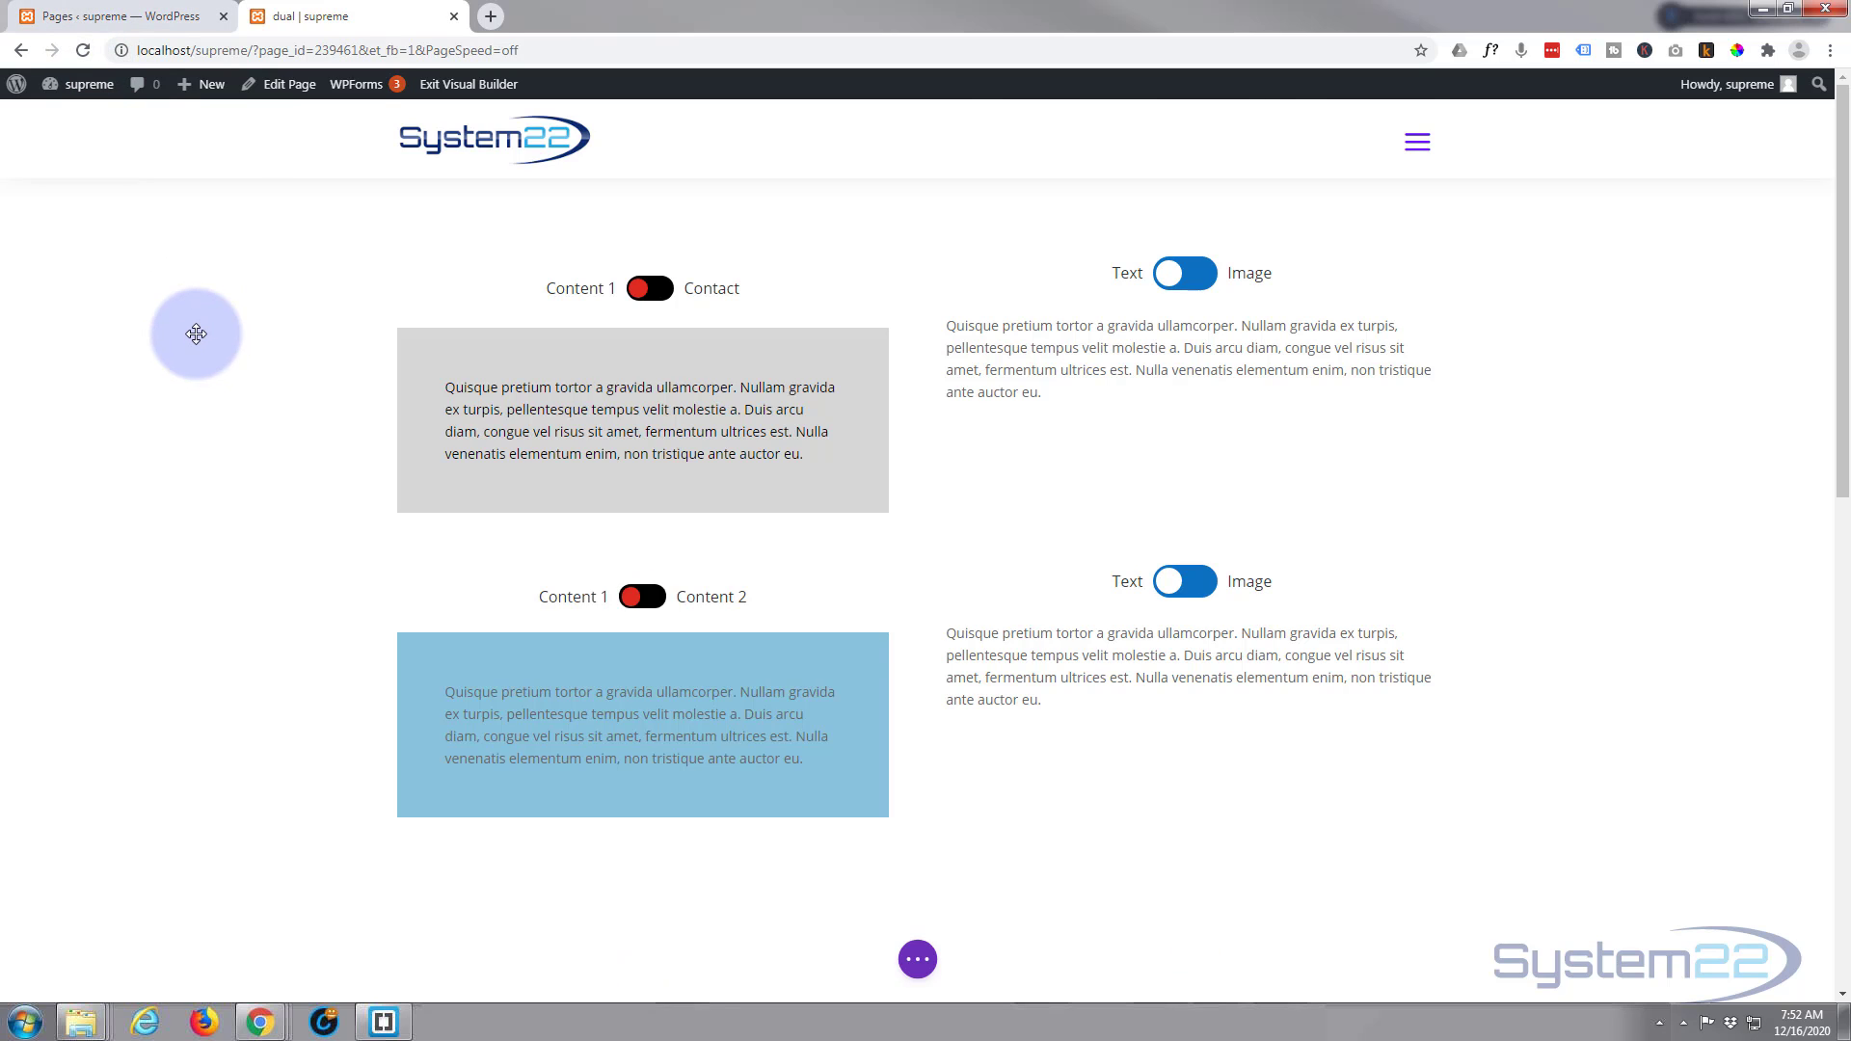
- Set the Content Two library layout of the duplicated grey Text/Video toggle to "autovid" and save the module settings
{"action": "scroll", "coordinate": [196, 334], "scroll_direction": "down", "scroll_amount": 6}
{"action": "scroll", "coordinate": [196, 334], "scroll_direction": "down", "scroll_amount": 2}
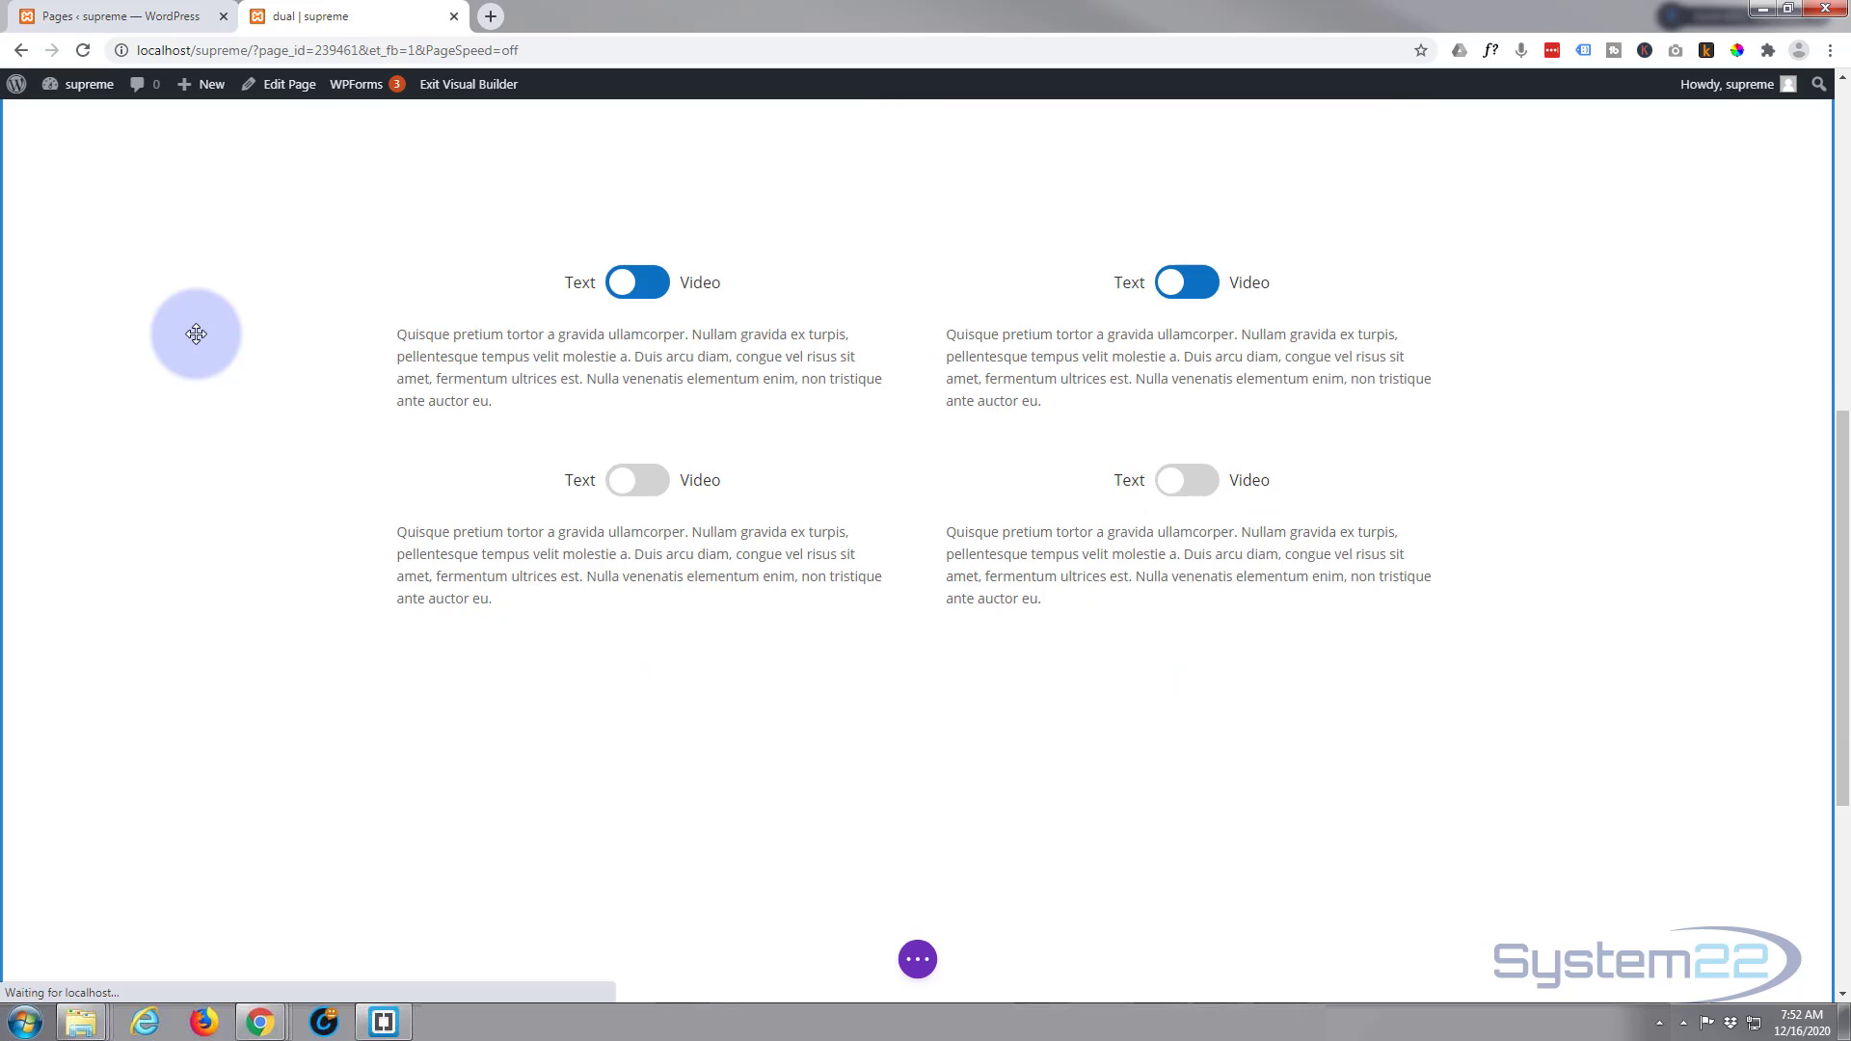
{"action": "left_click", "coordinate": [1161, 521]}
{"action": "left_click", "coordinate": [469, 349]}
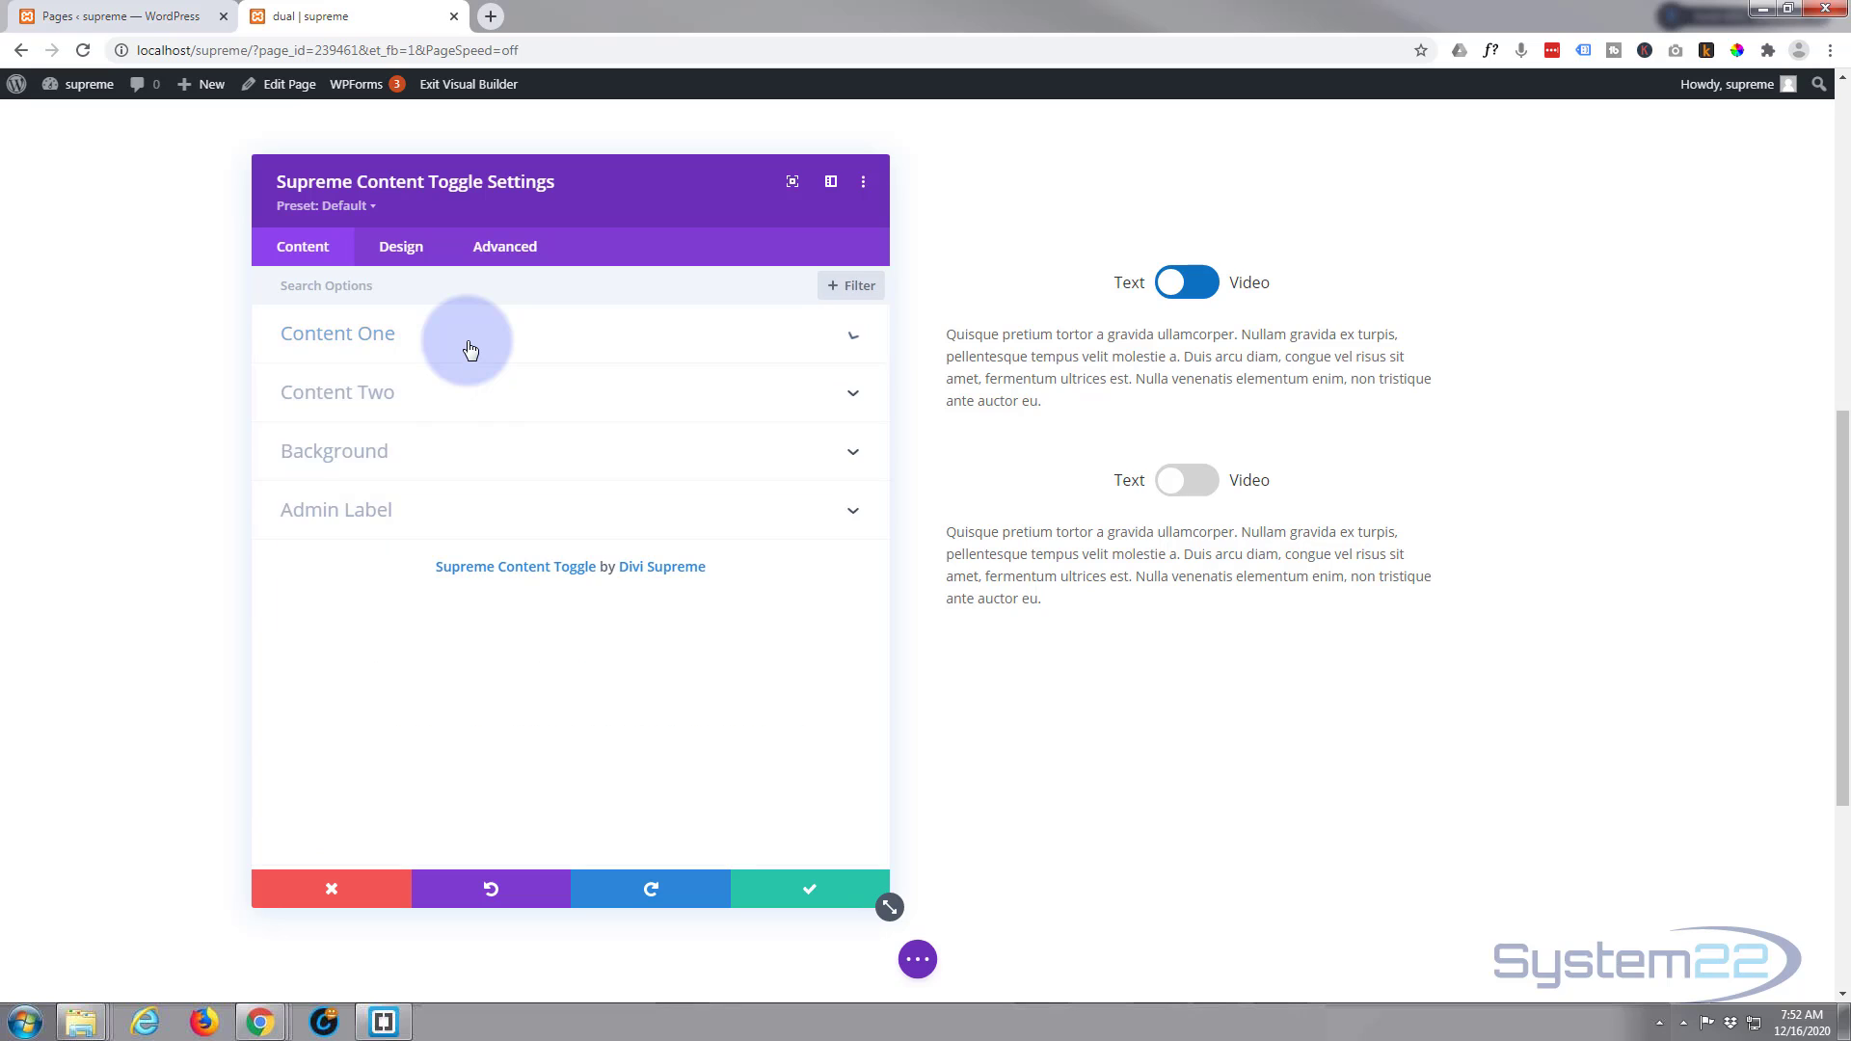
{"action": "left_click", "coordinate": [469, 395]}
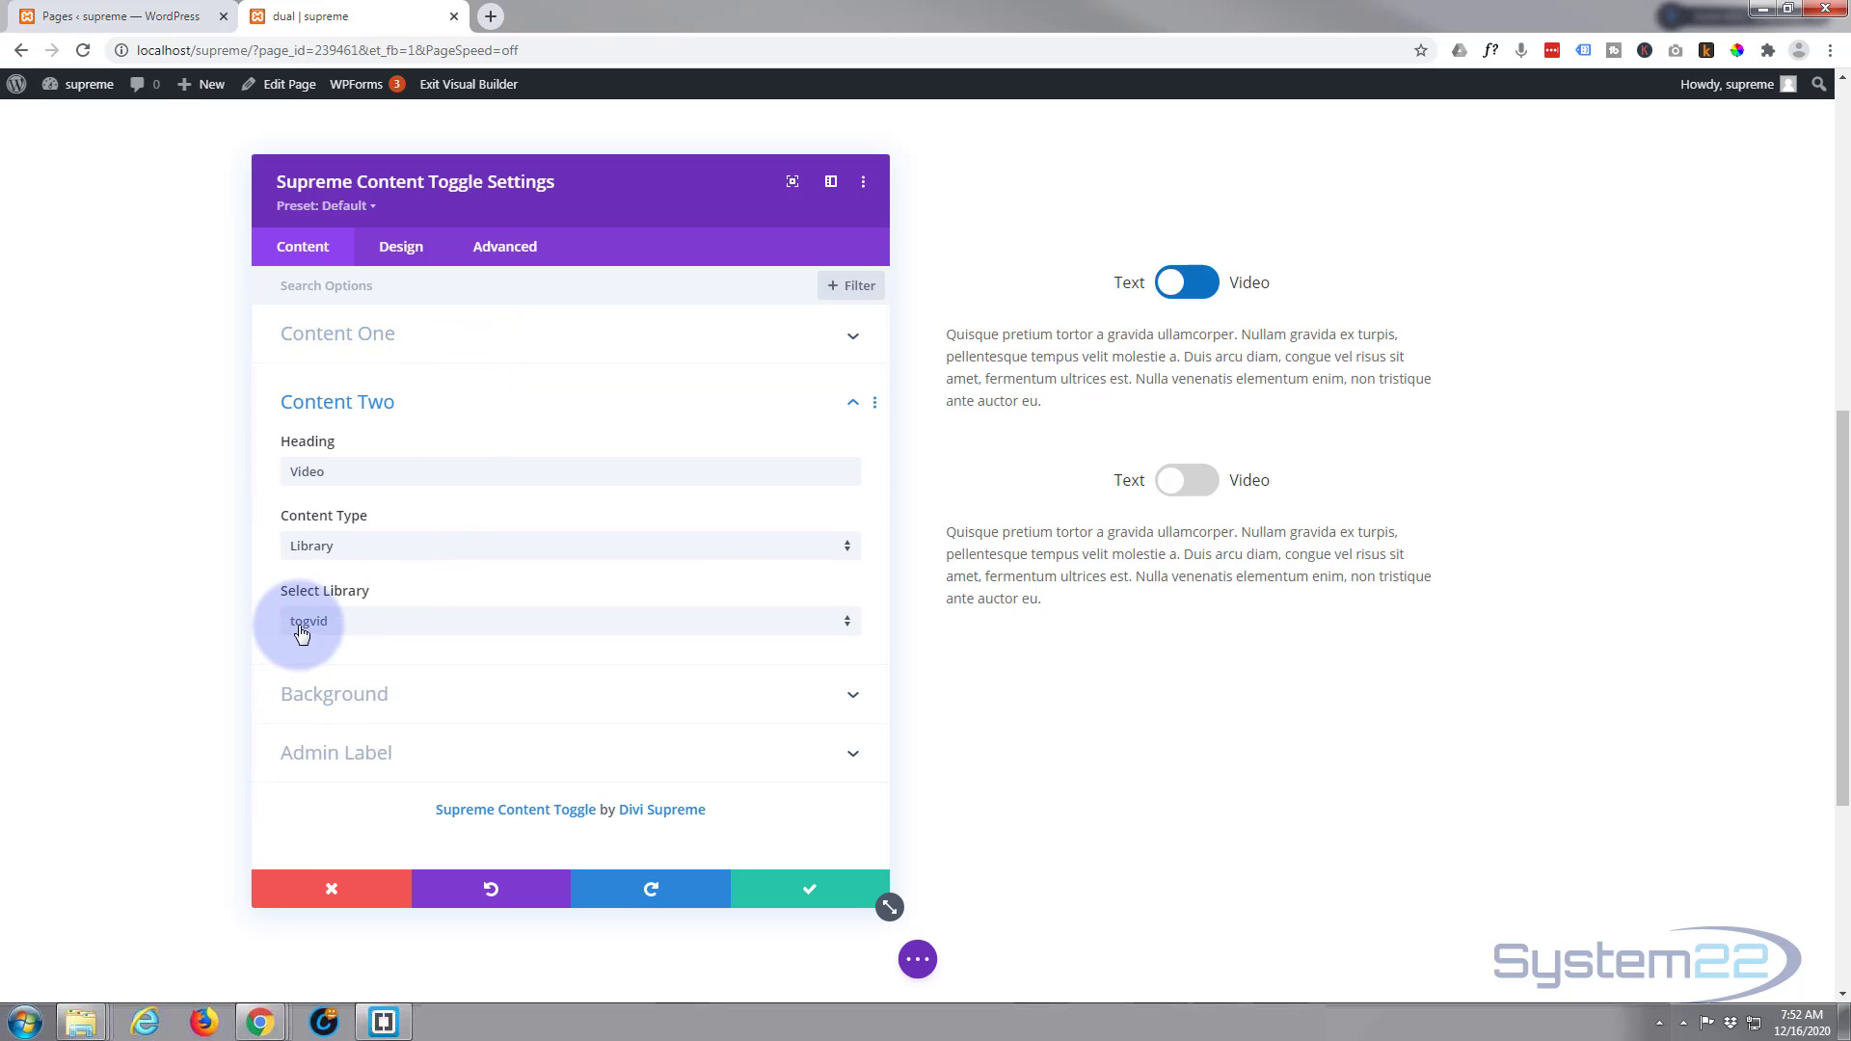
{"action": "left_click", "coordinate": [386, 632]}
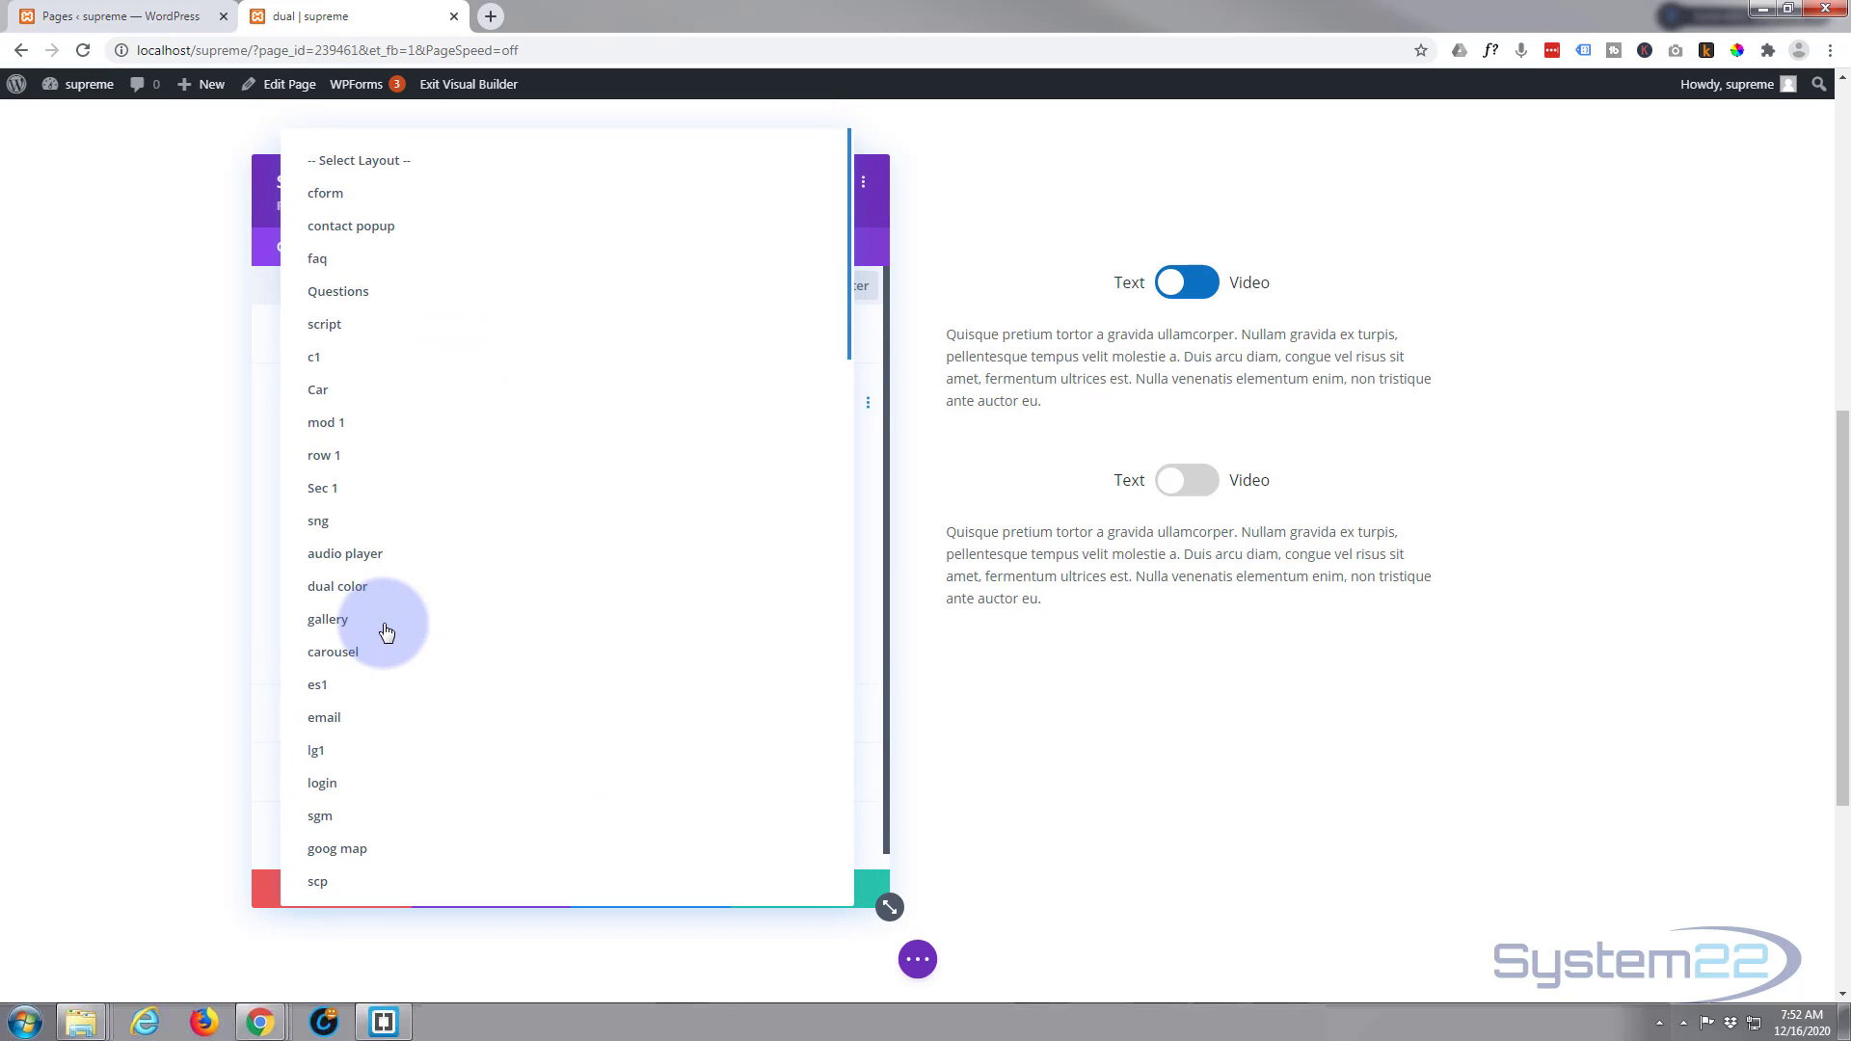
{"action": "scroll", "coordinate": [441, 744], "scroll_direction": "down", "scroll_amount": 5}
{"action": "scroll", "coordinate": [451, 743], "scroll_direction": "down", "scroll_amount": 10}
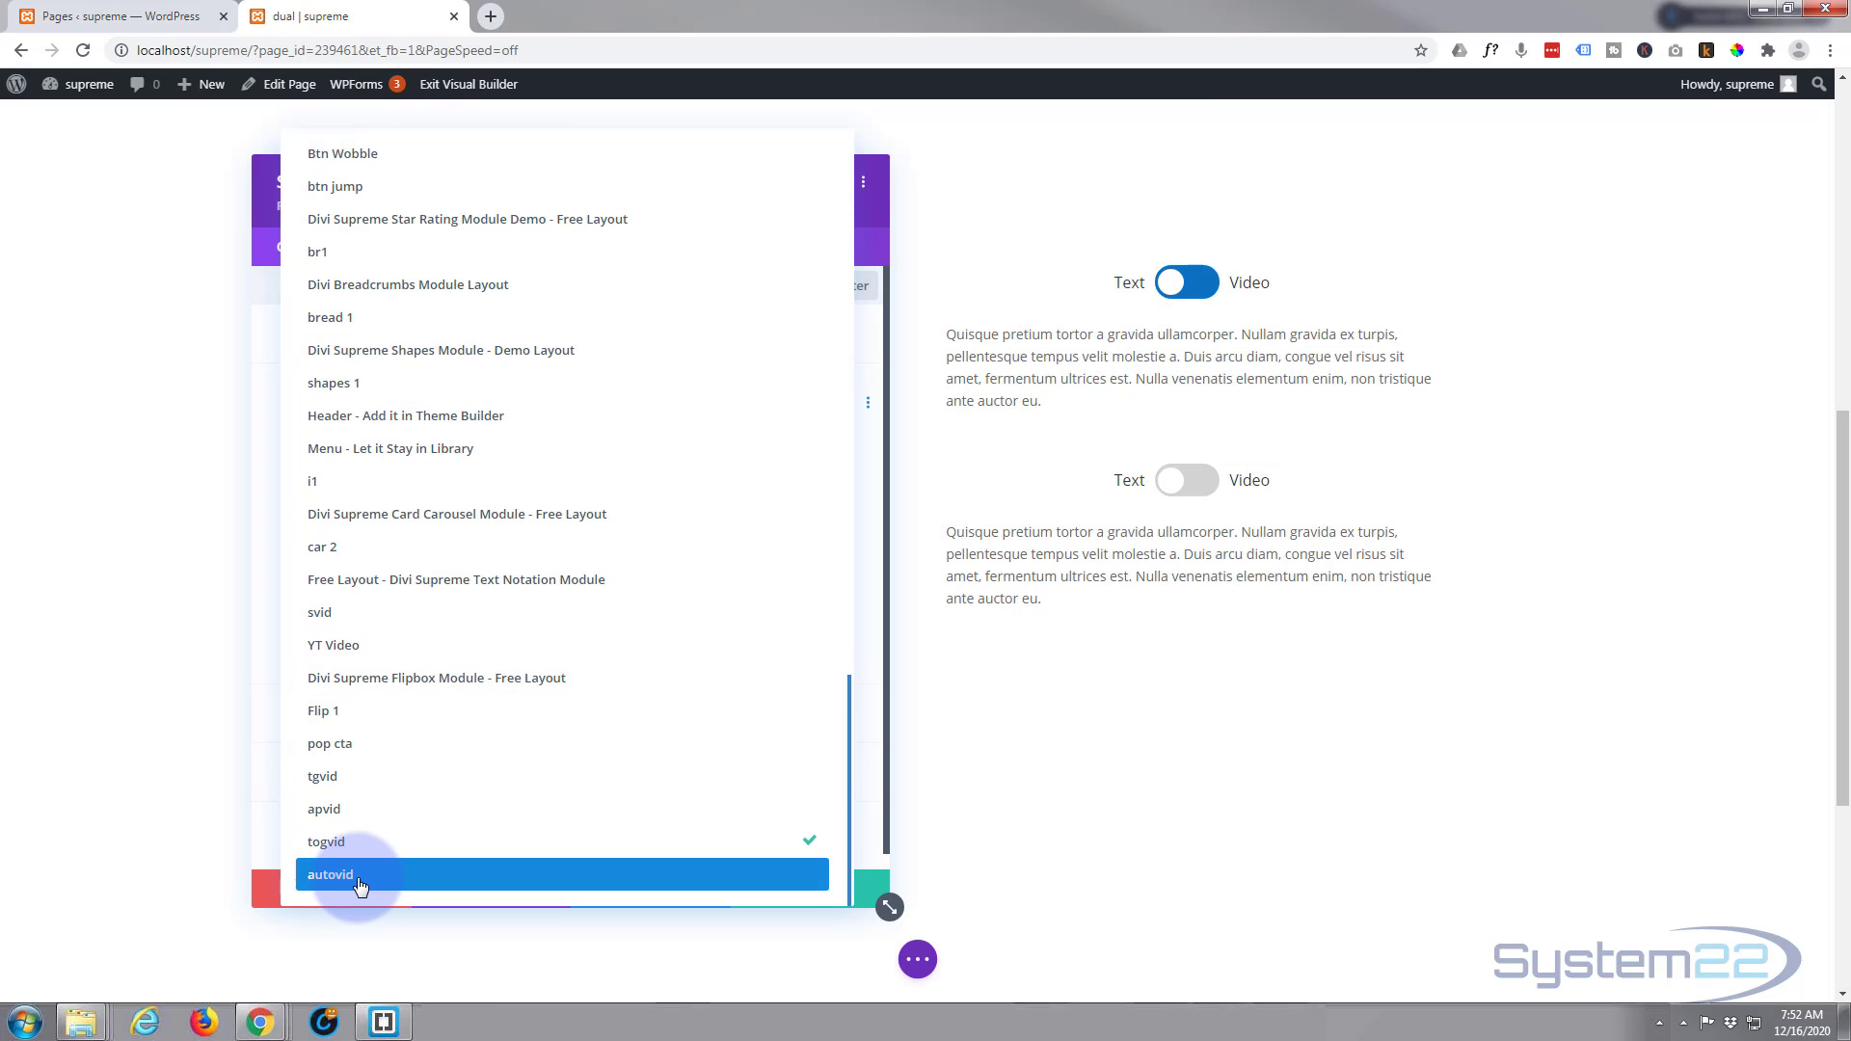
{"action": "left_click", "coordinate": [359, 886]}
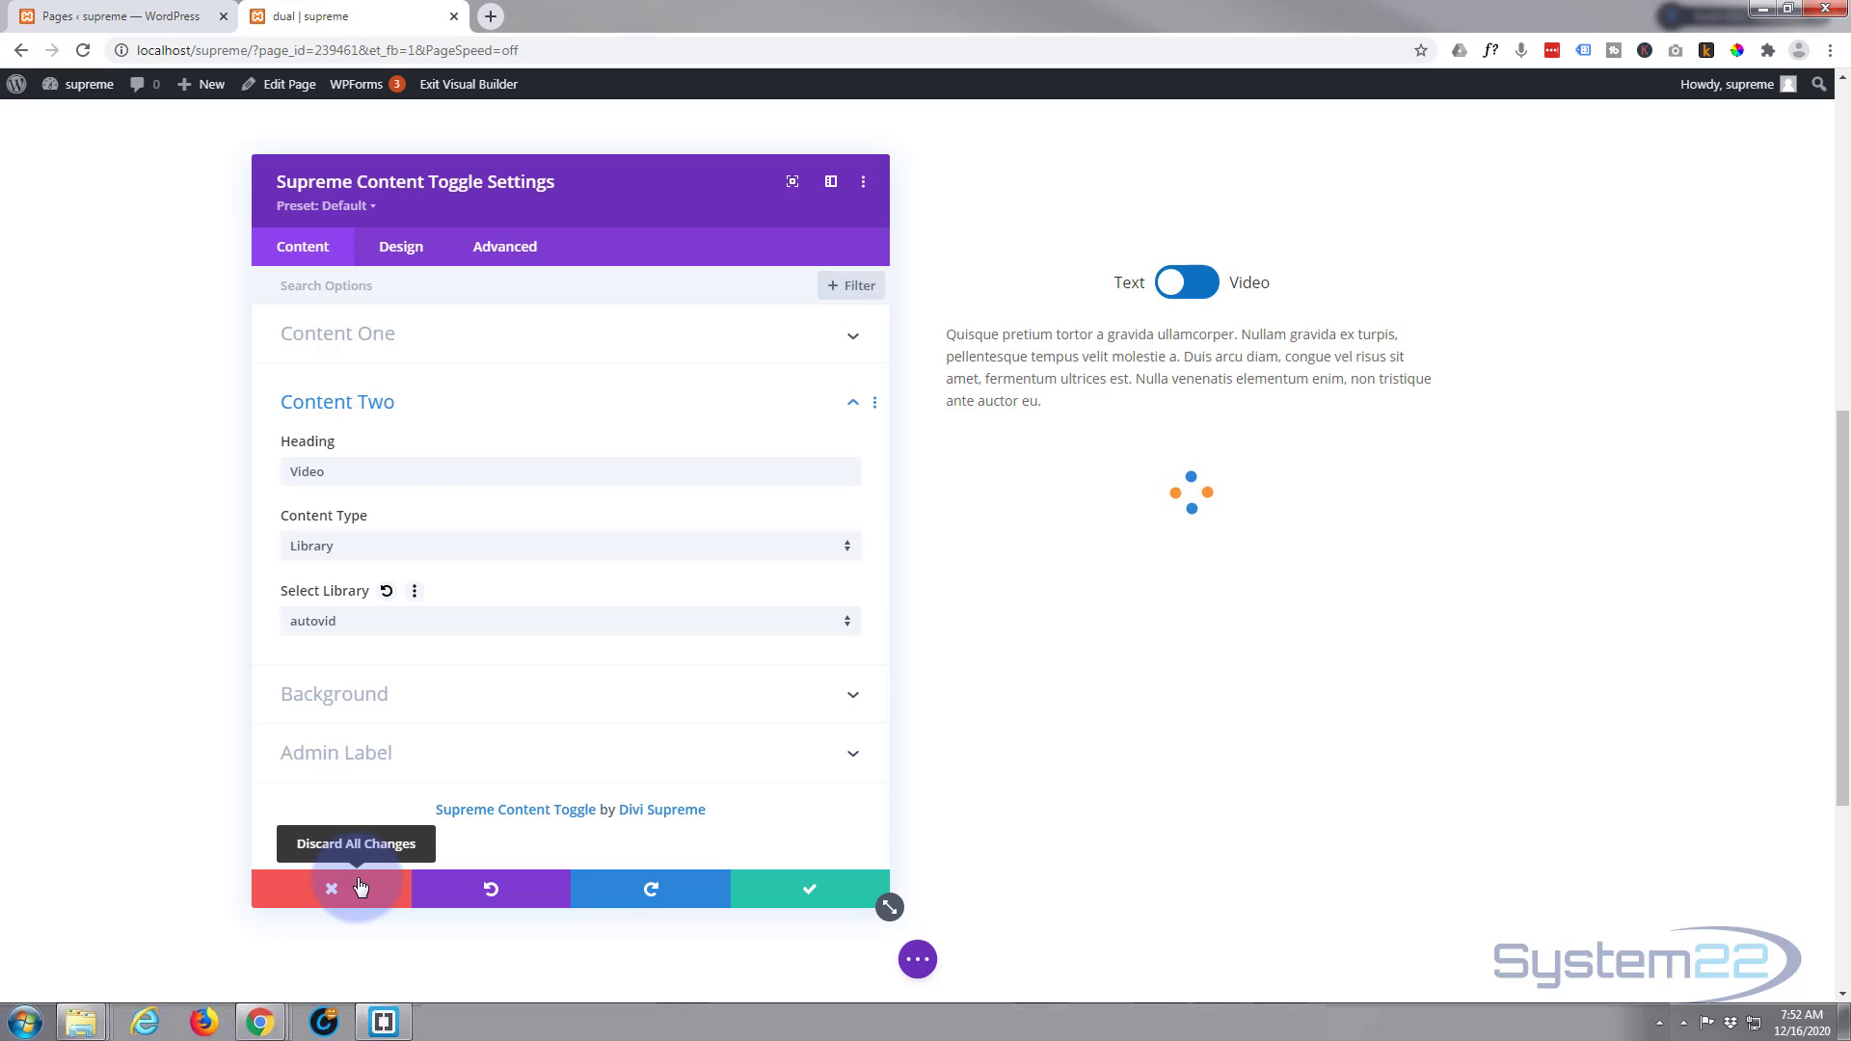
{"action": "left_click", "coordinate": [823, 898]}
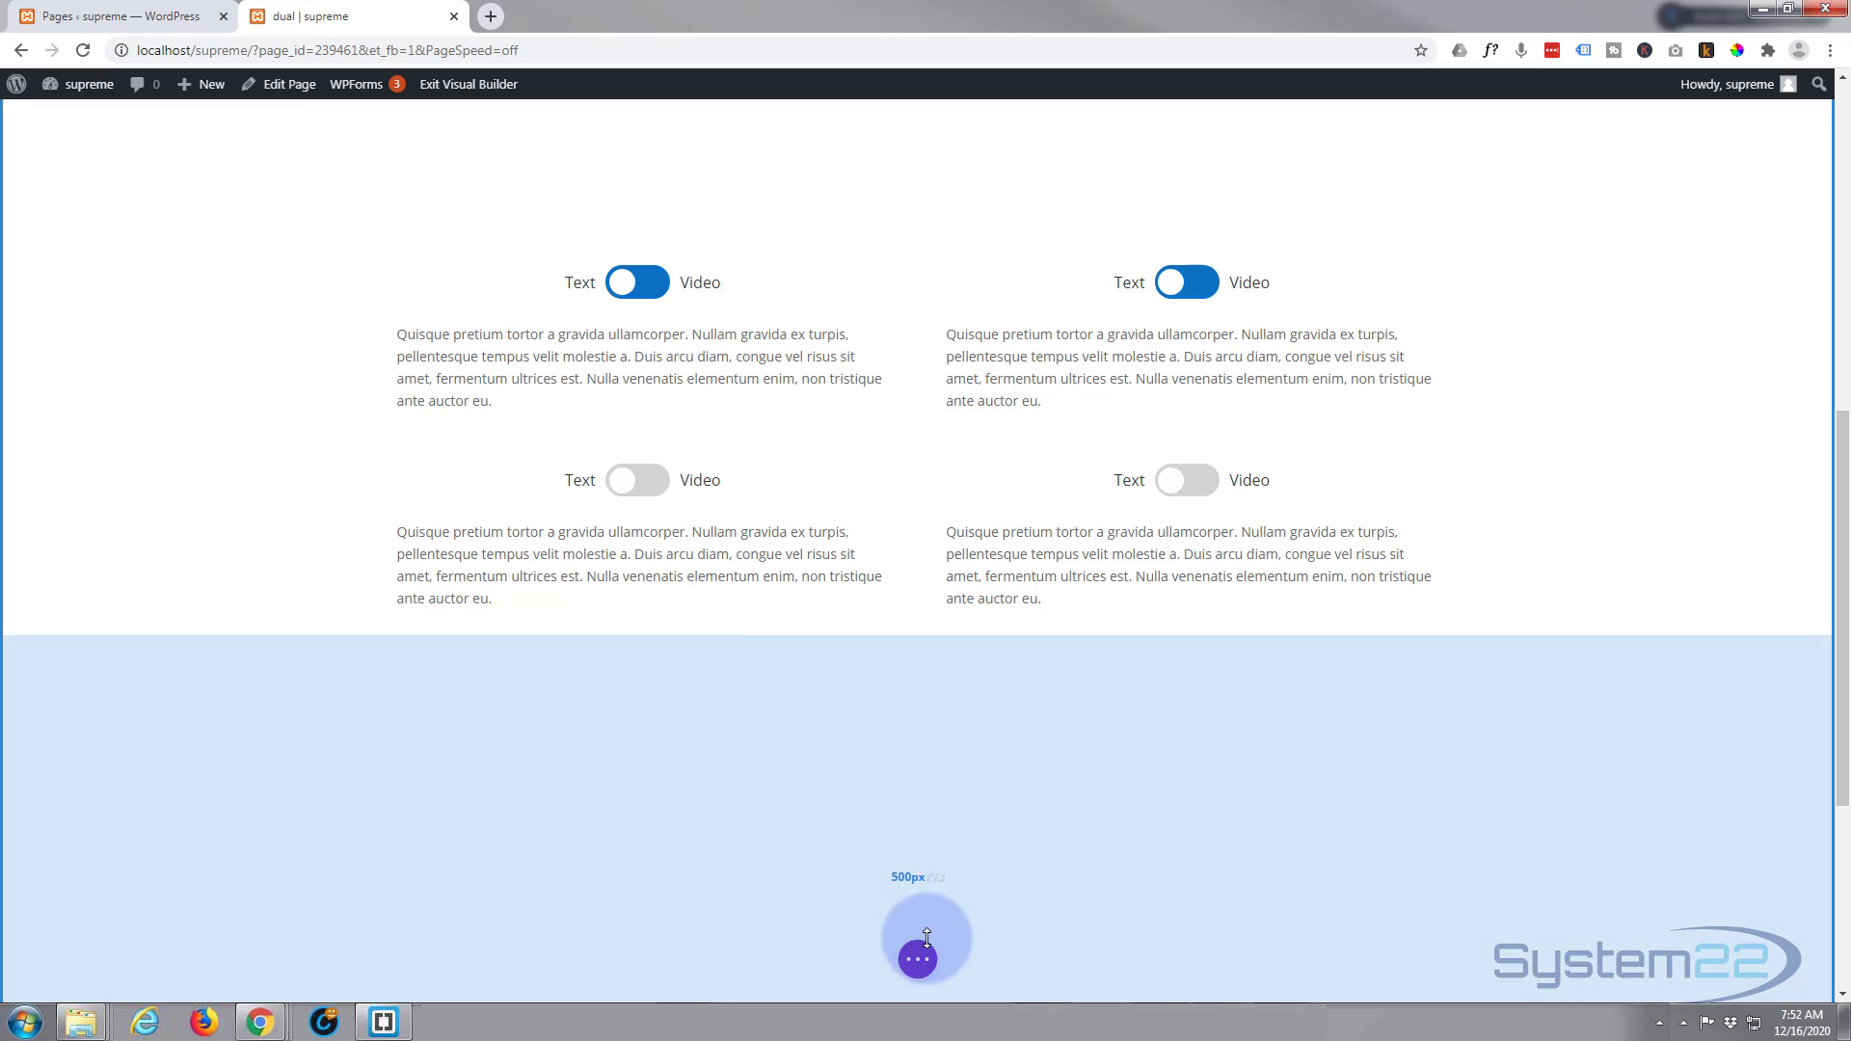
- Save the page draft and exit the Visual Builder to the live page
{"action": "left_click", "coordinate": [918, 960]}
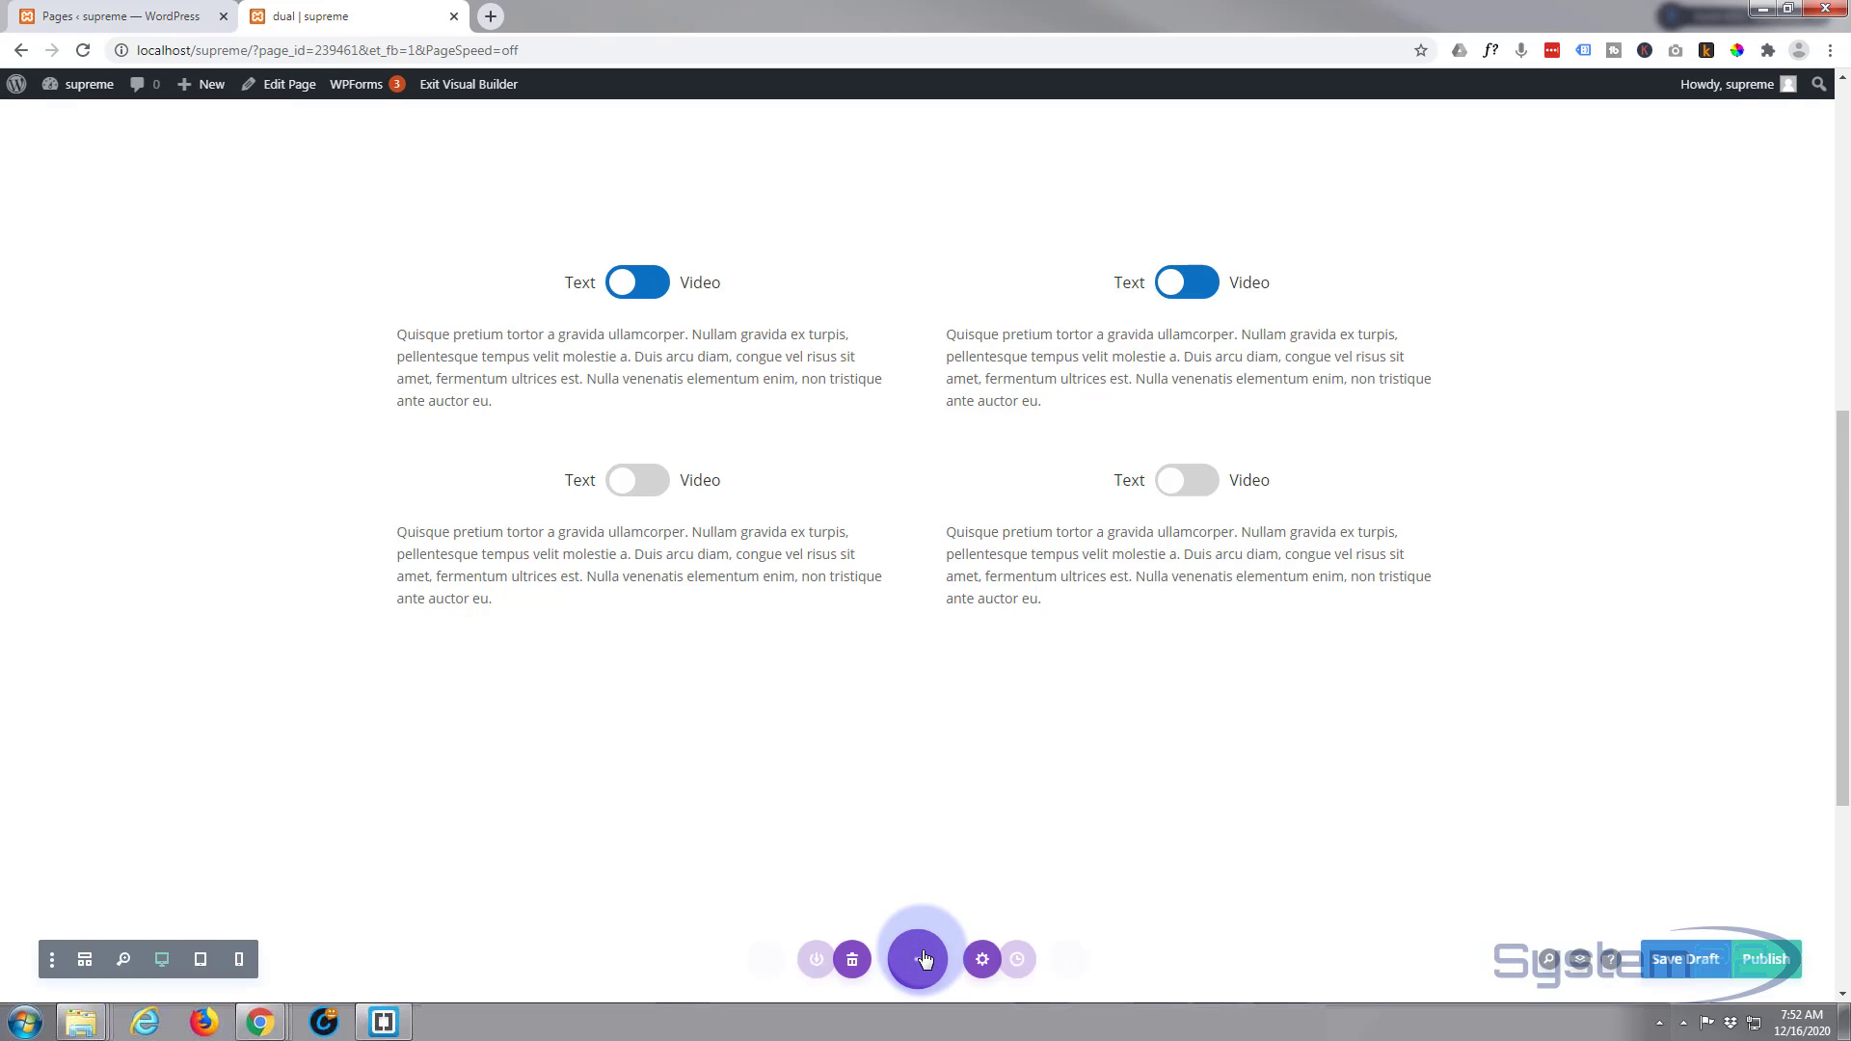
{"action": "left_click", "coordinate": [1677, 961]}
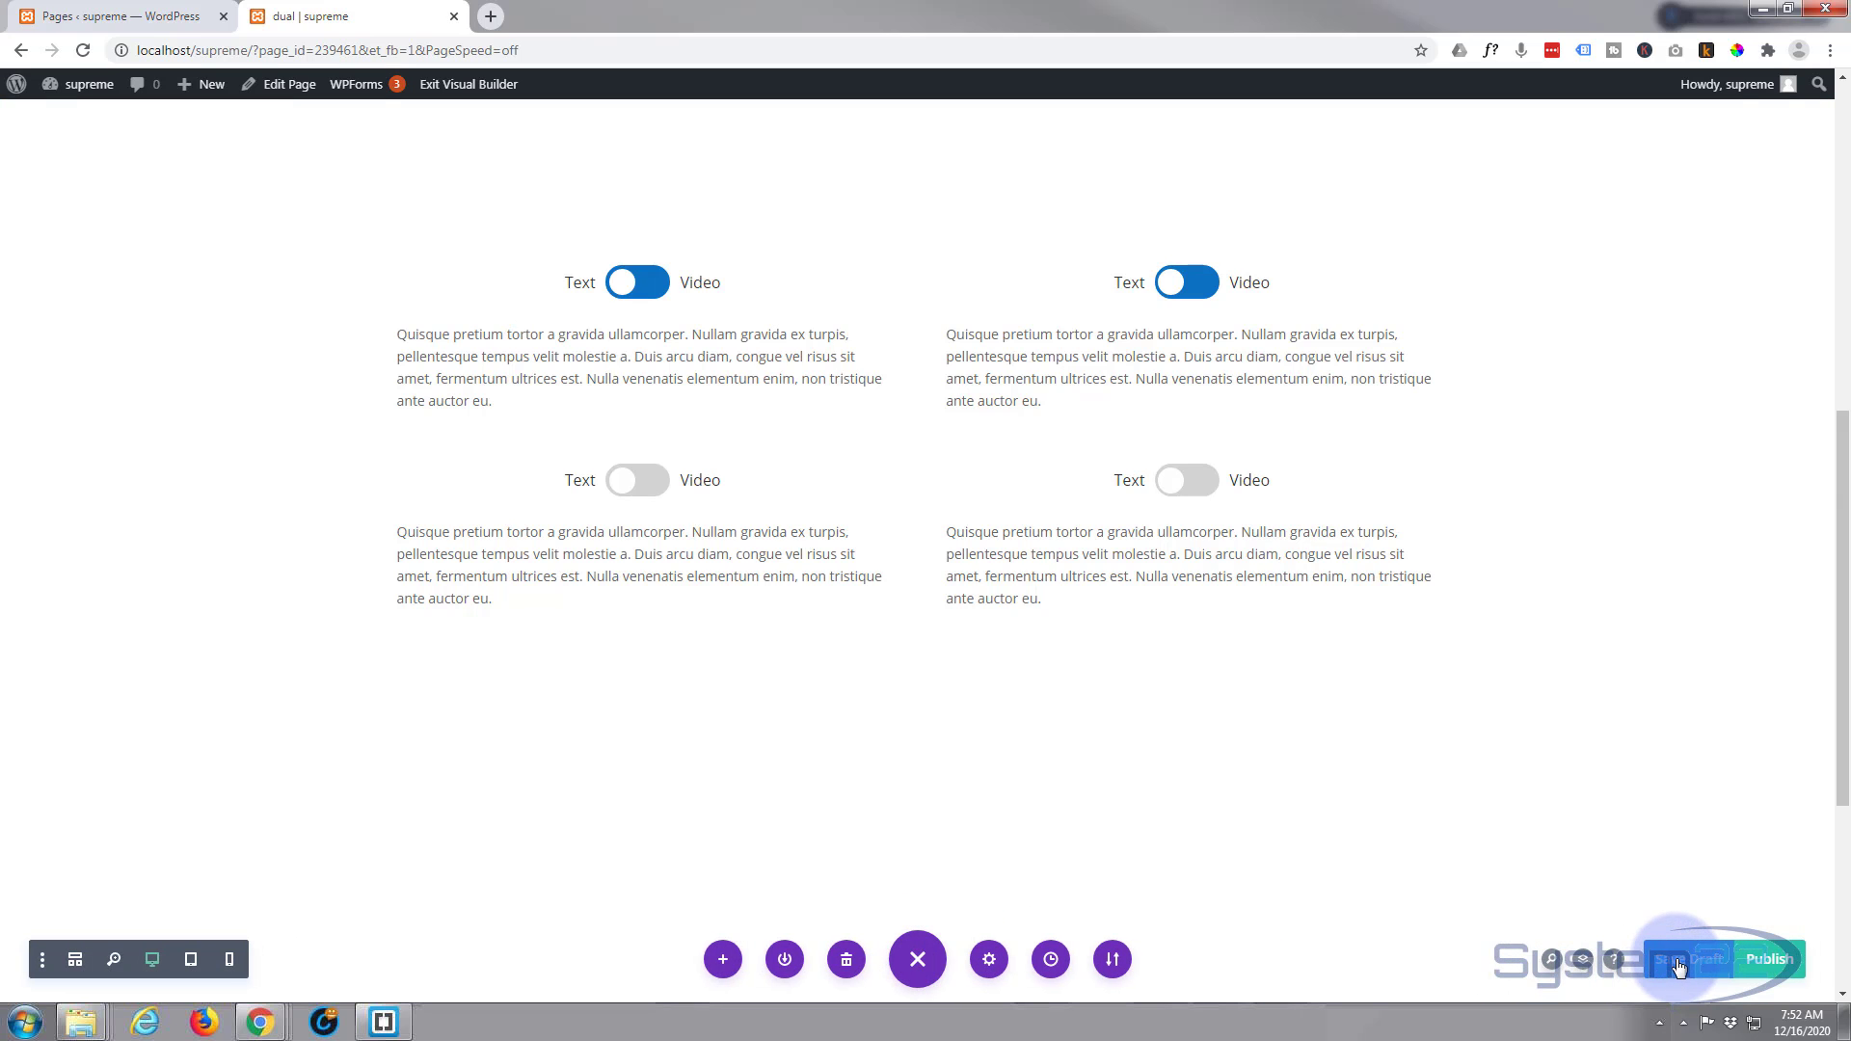
{"action": "left_click", "coordinate": [479, 86]}
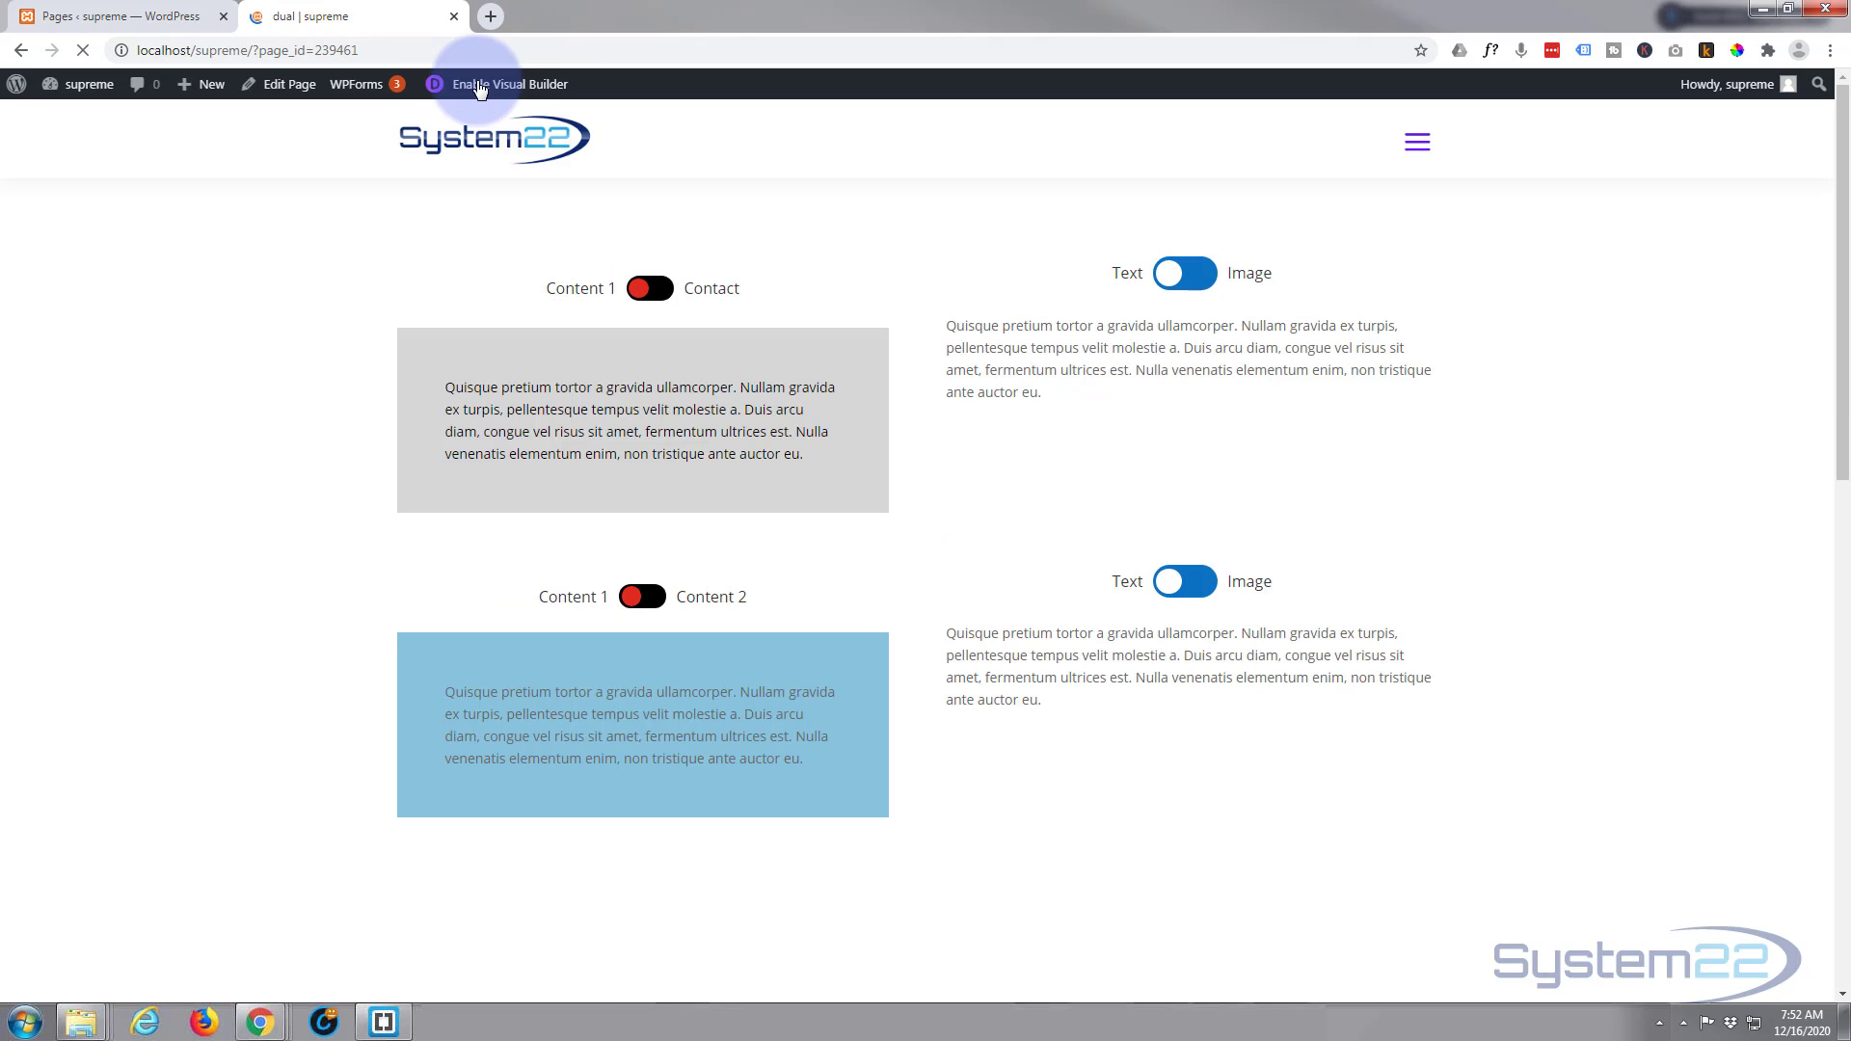
- Test both grey Text/Video toggles on the live page by switching each one to its video
{"action": "scroll", "coordinate": [362, 324], "scroll_direction": "down", "scroll_amount": 8}
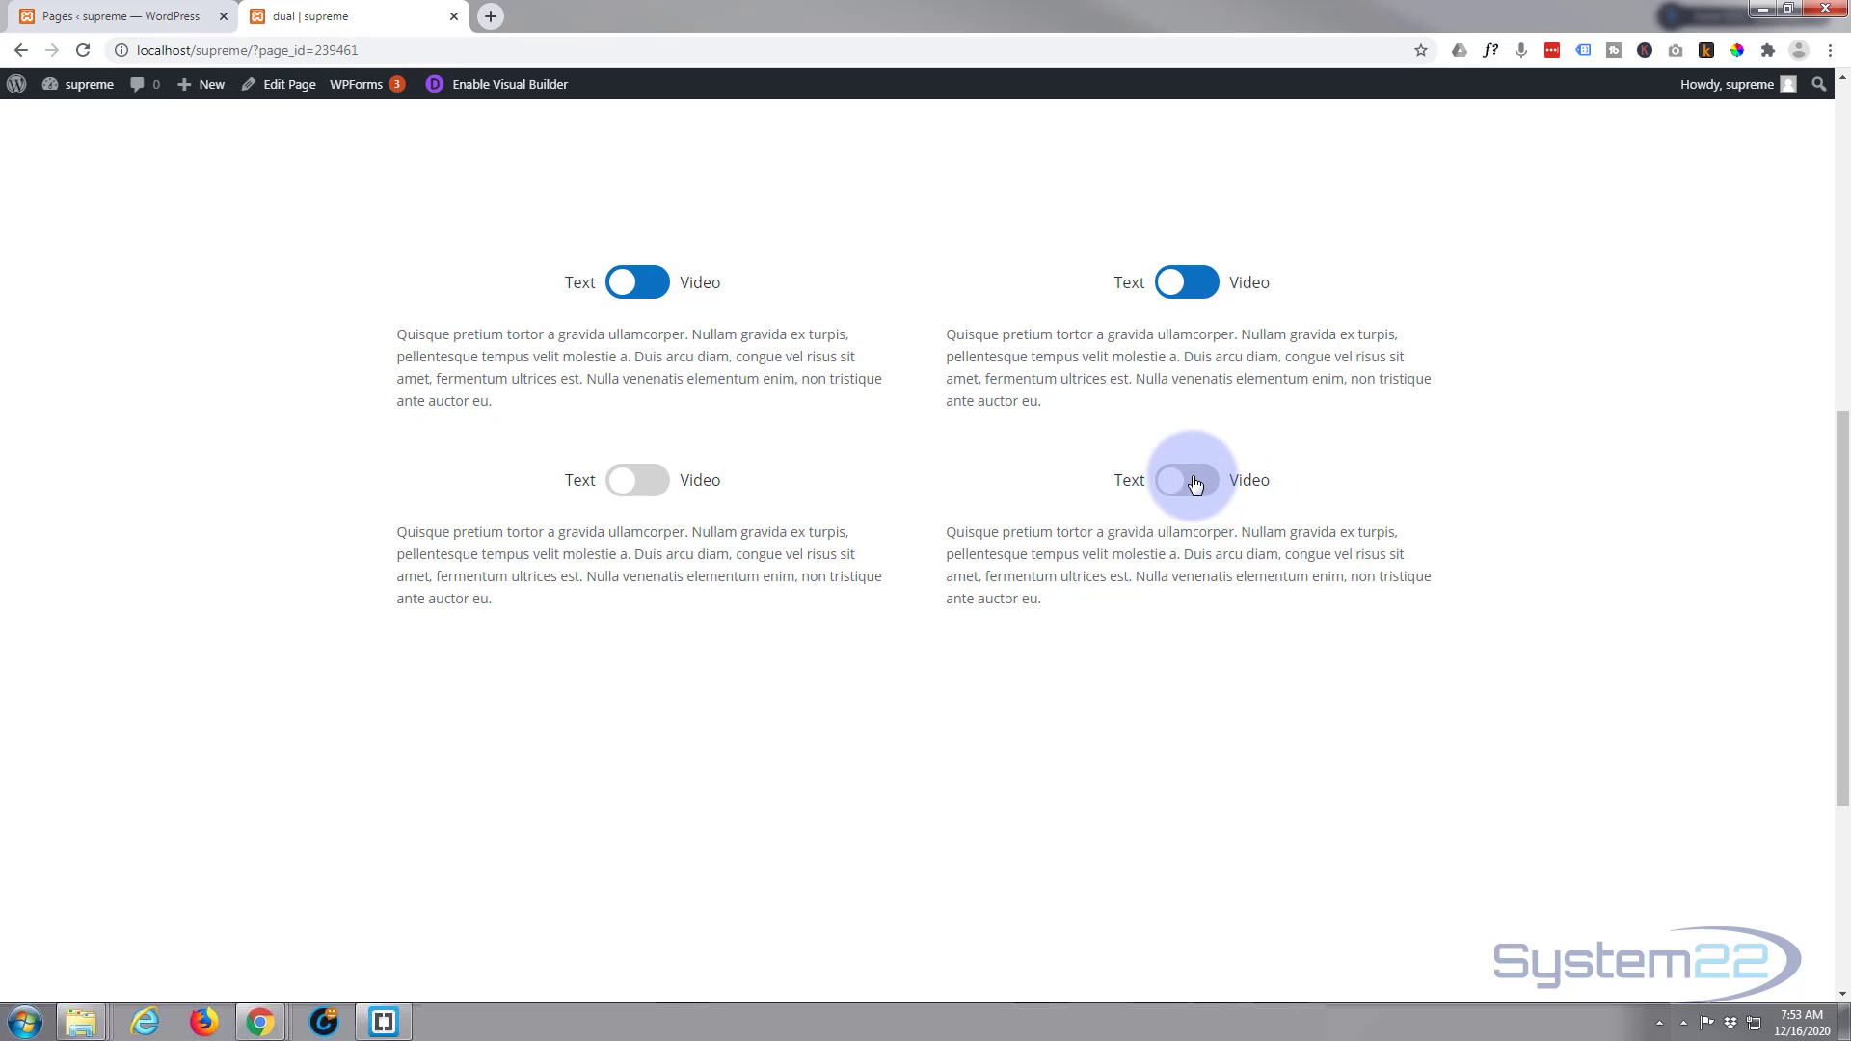
{"action": "left_click", "coordinate": [649, 487]}
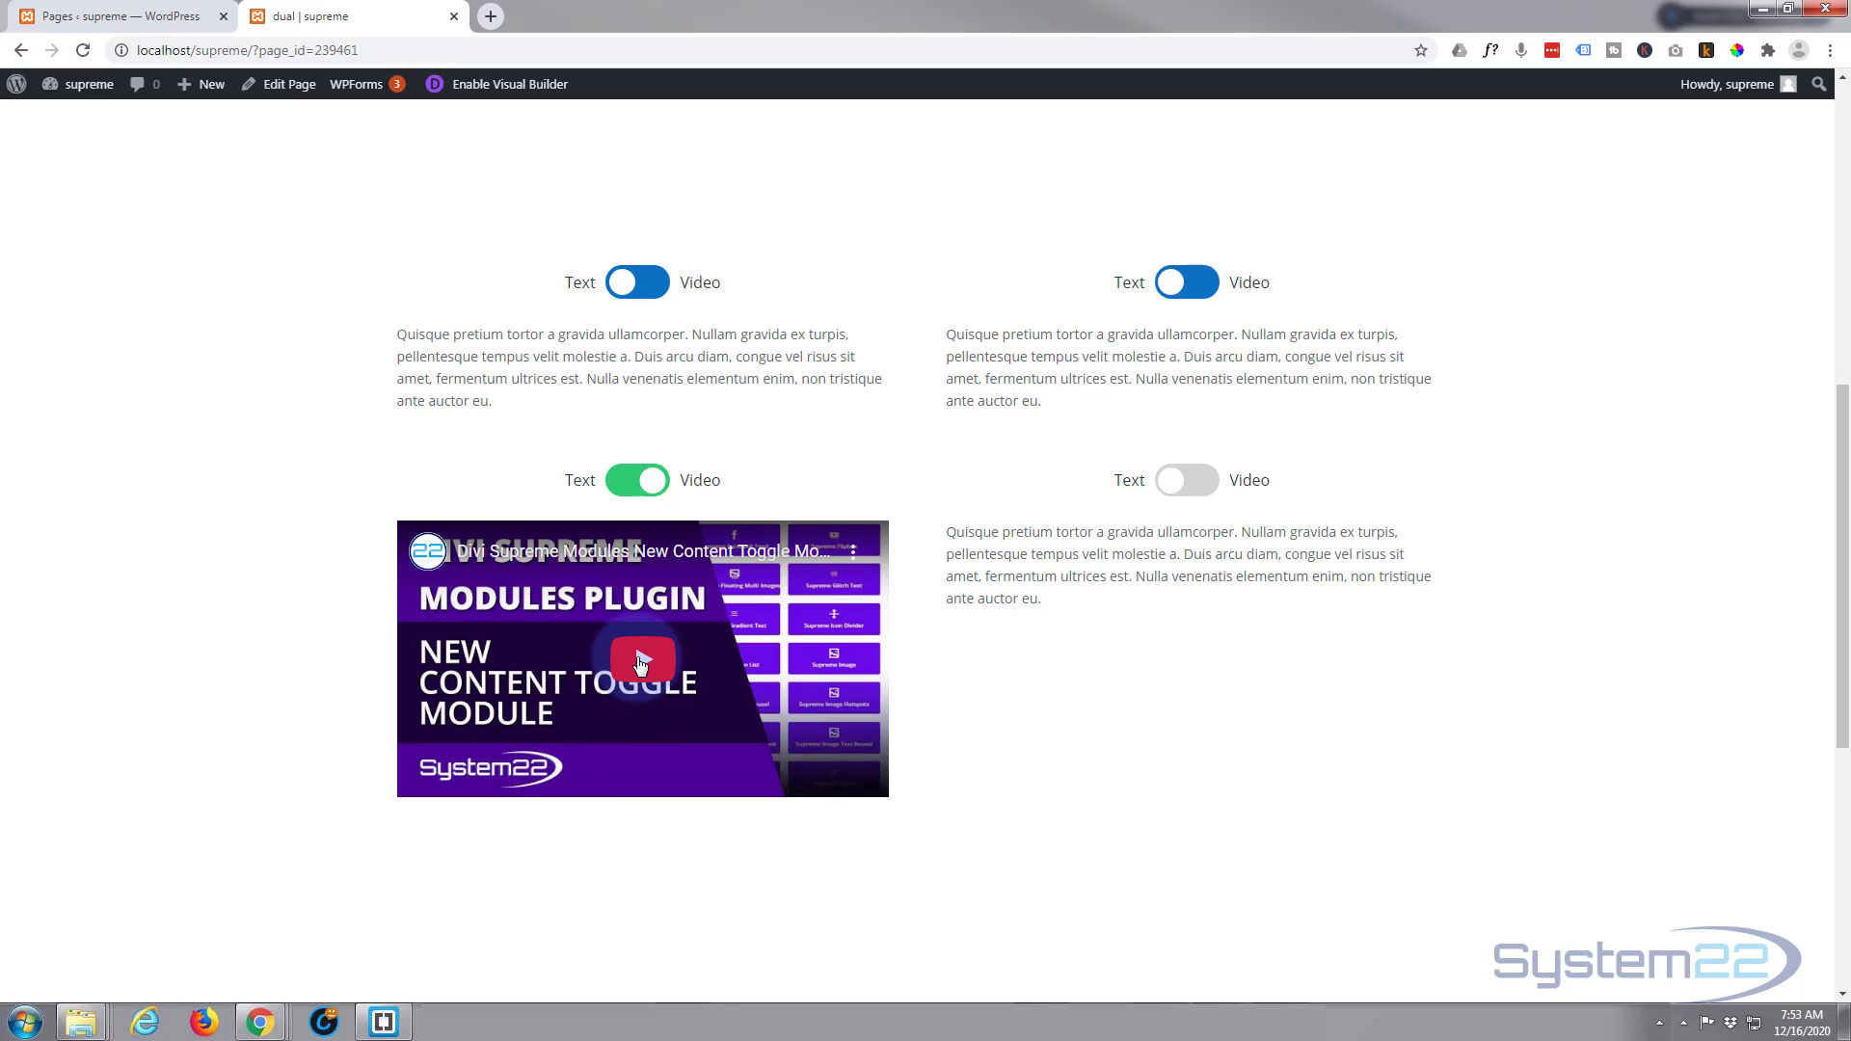
{"action": "left_click", "coordinate": [1200, 482]}
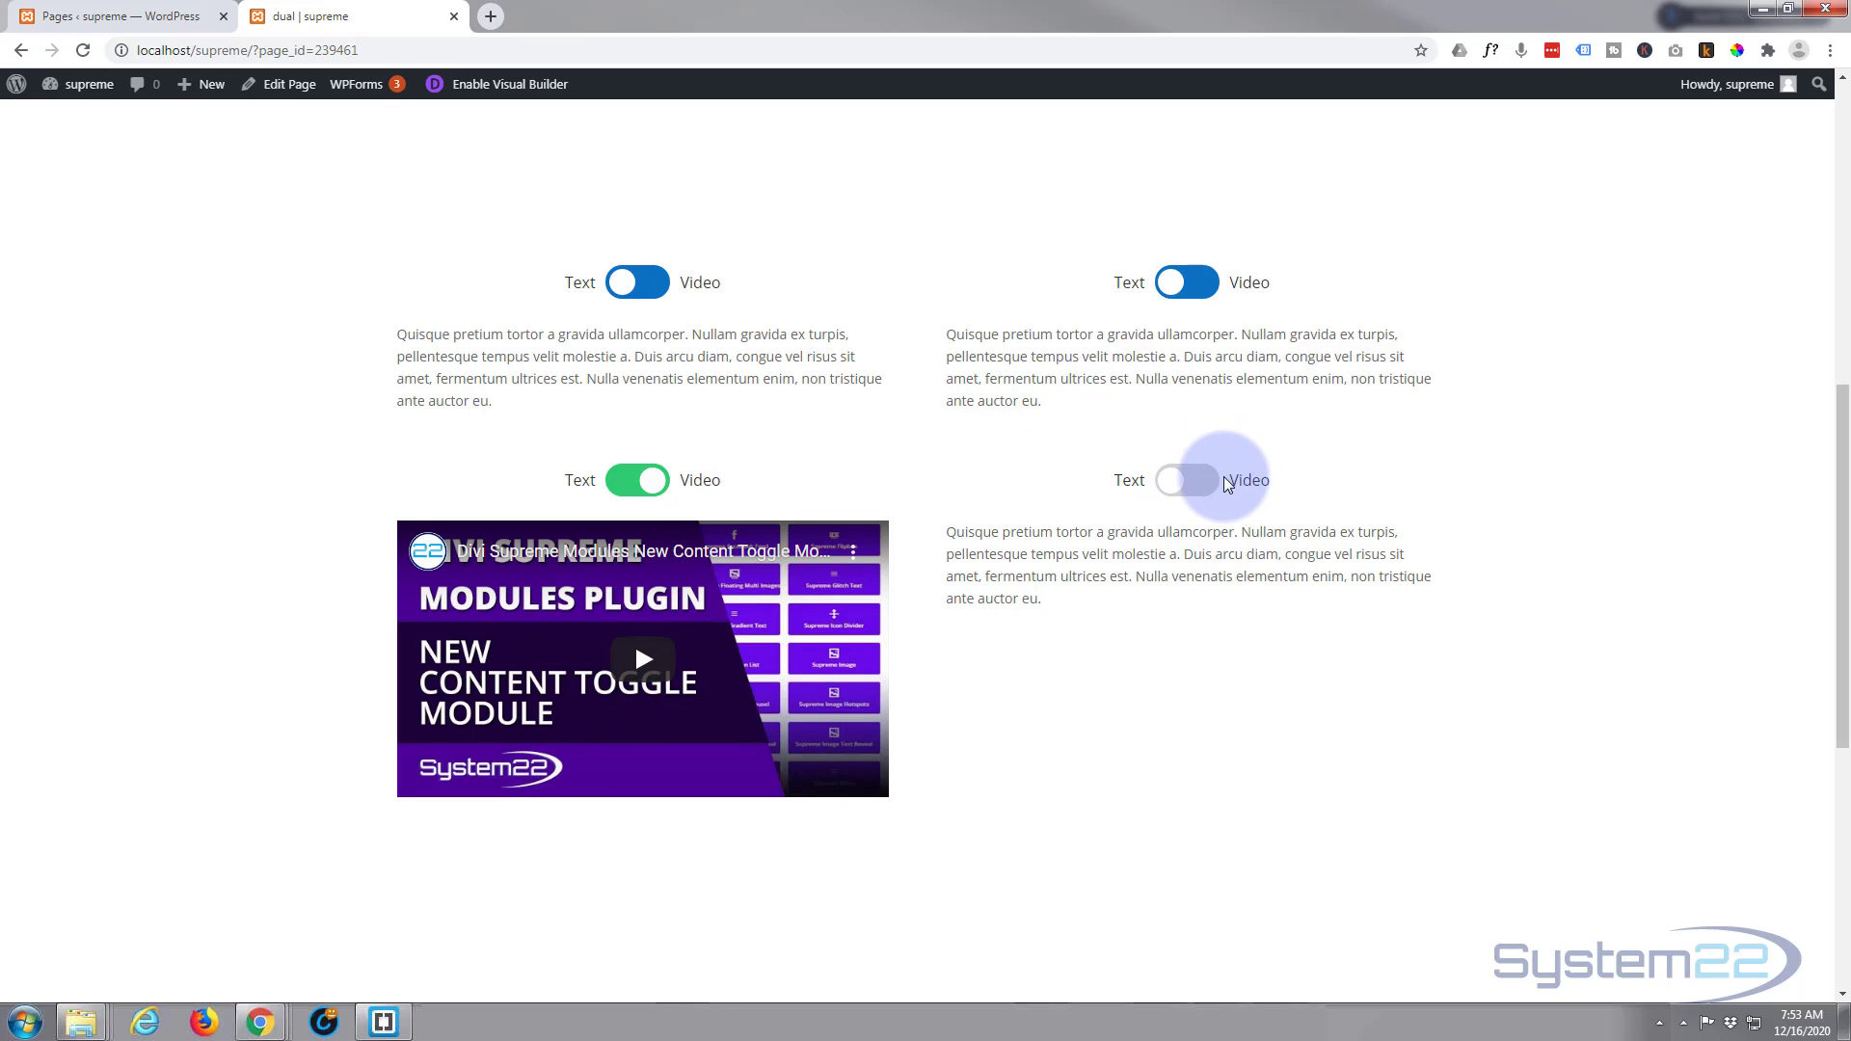